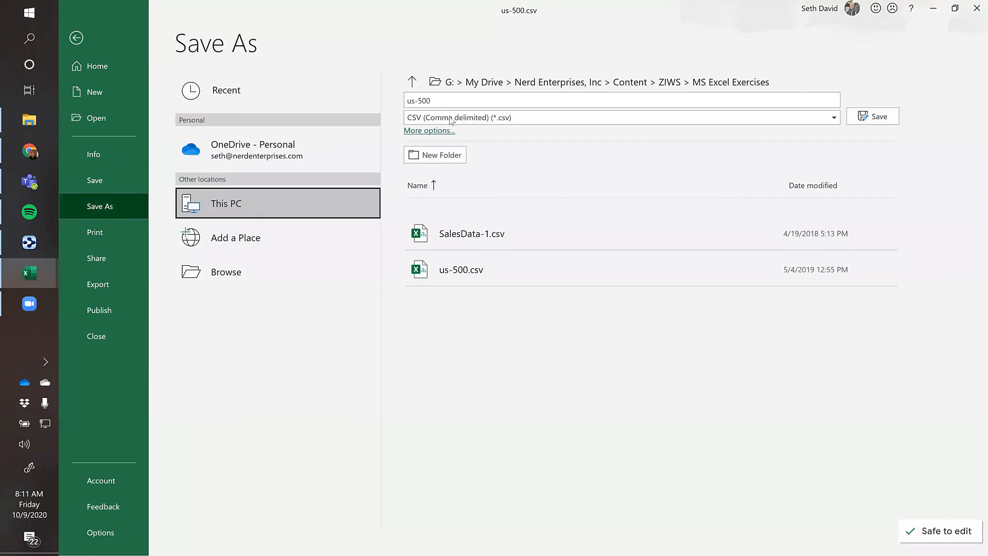
# Step: Save the us-500 file as an Excel Workbook (*.xlsx) in the current folder
pyautogui.click(521, 121)
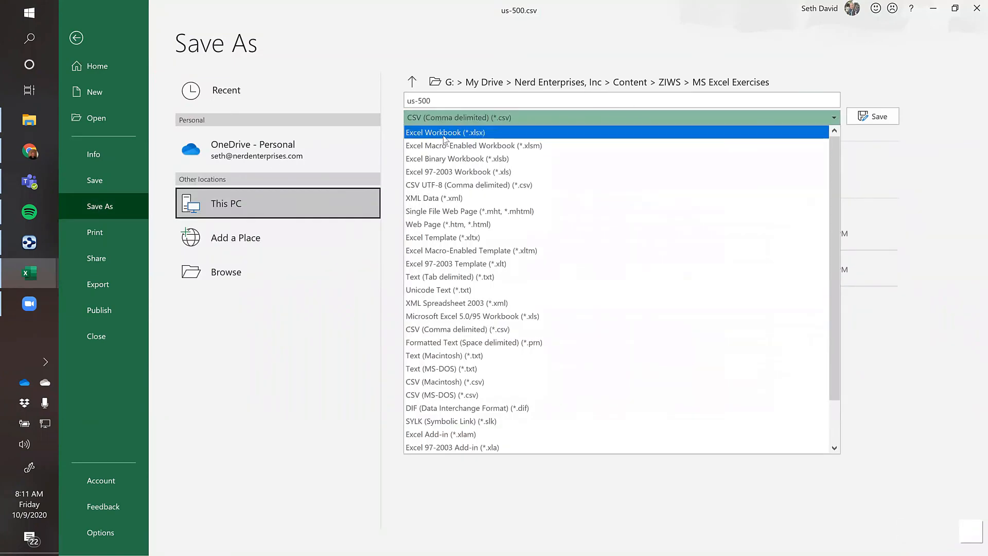
pyautogui.click(442, 133)
pyautogui.click(875, 117)
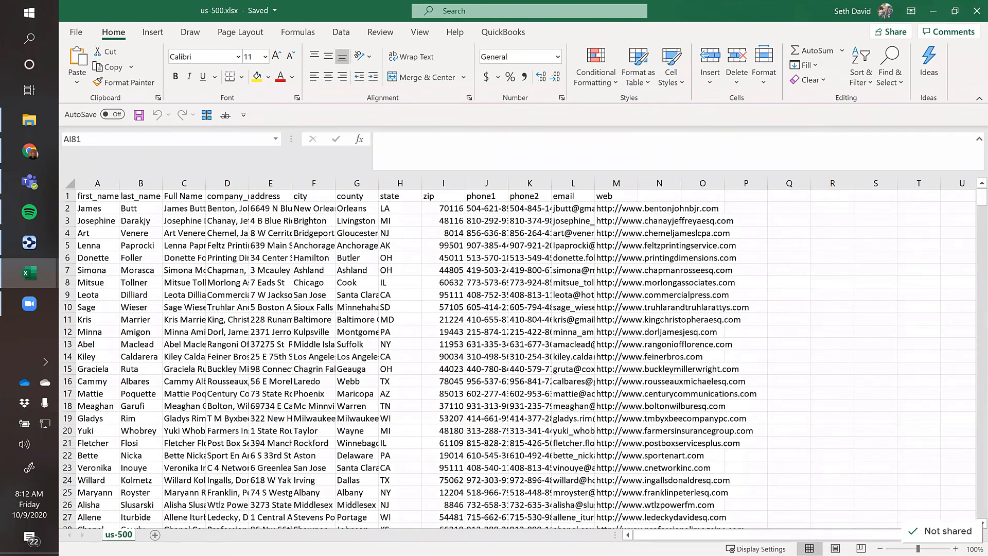
pyautogui.hotkey('alt', 'Tab')
pyautogui.hotkey('alt', 'Tab')
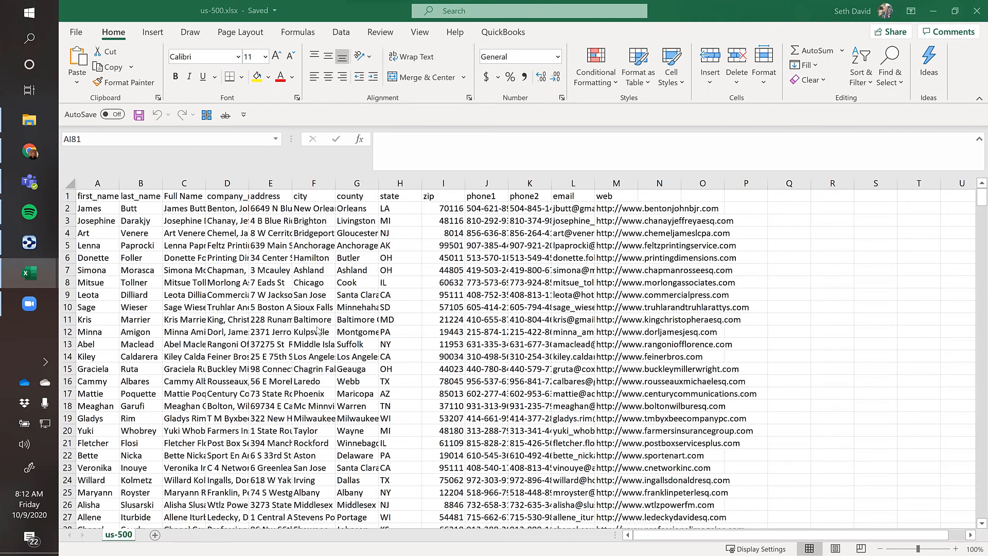
# Step: Convert the whole data range A1:M501 into a table that has headers
pyautogui.click(103, 196)
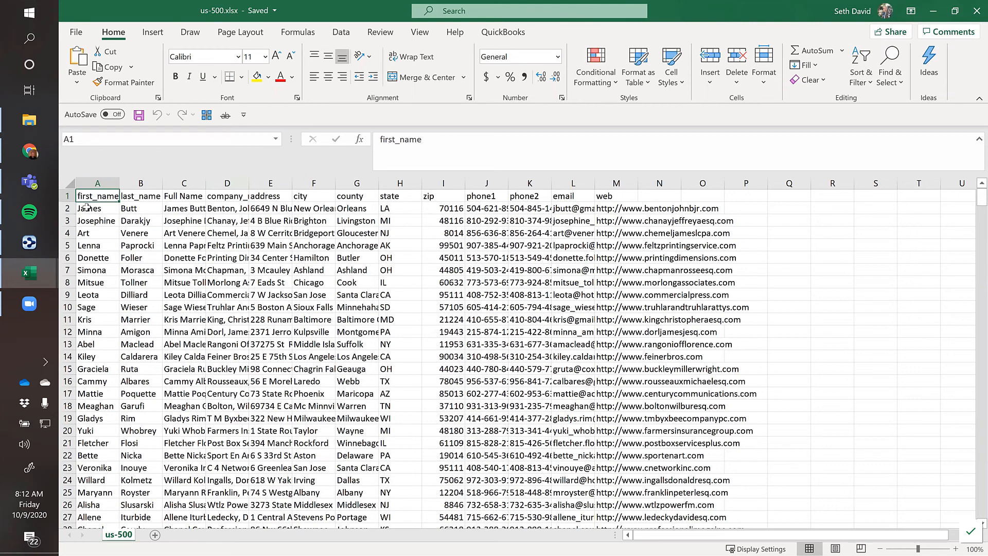
pyautogui.hotkey('ctrl', 'shift', 'Right')
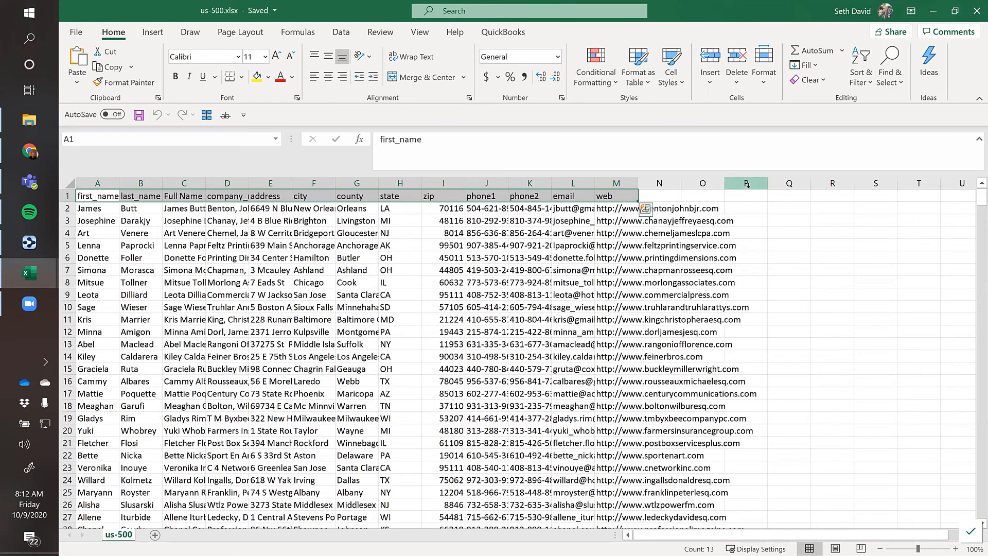
pyautogui.hotkey('ctrl', 'shift', 'Down')
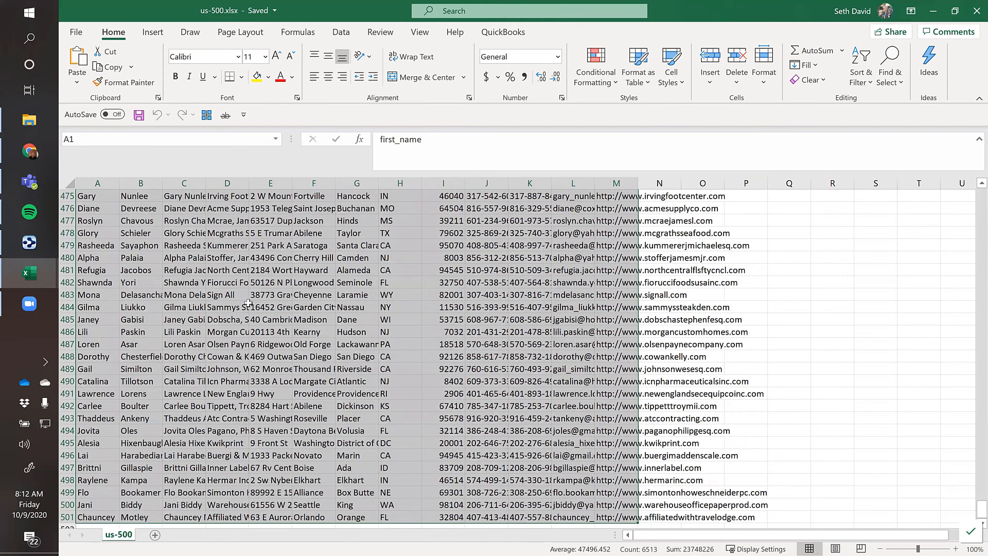
pyautogui.scroll(-1, 246, 304)
pyautogui.scroll(-1, 246, 304)
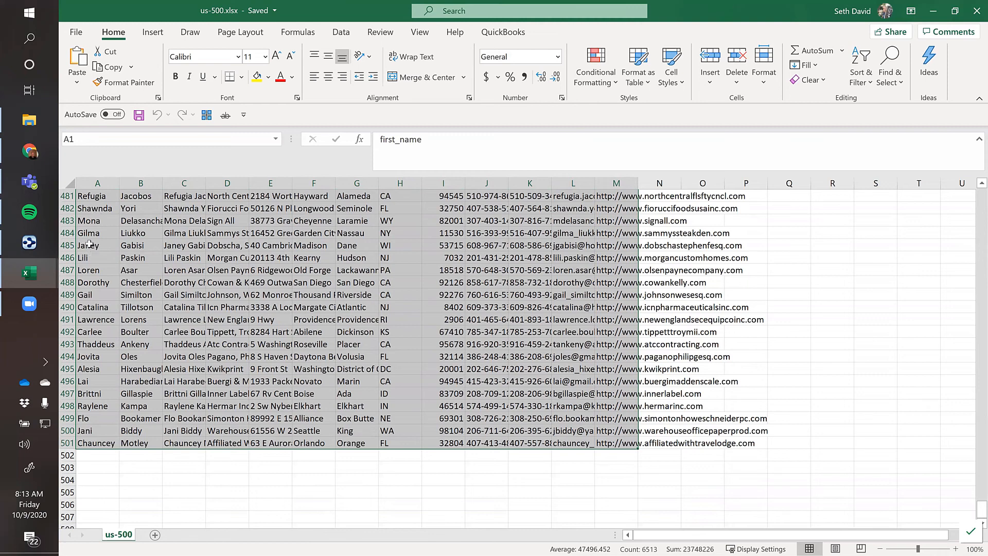
pyautogui.scroll(3, 90, 221)
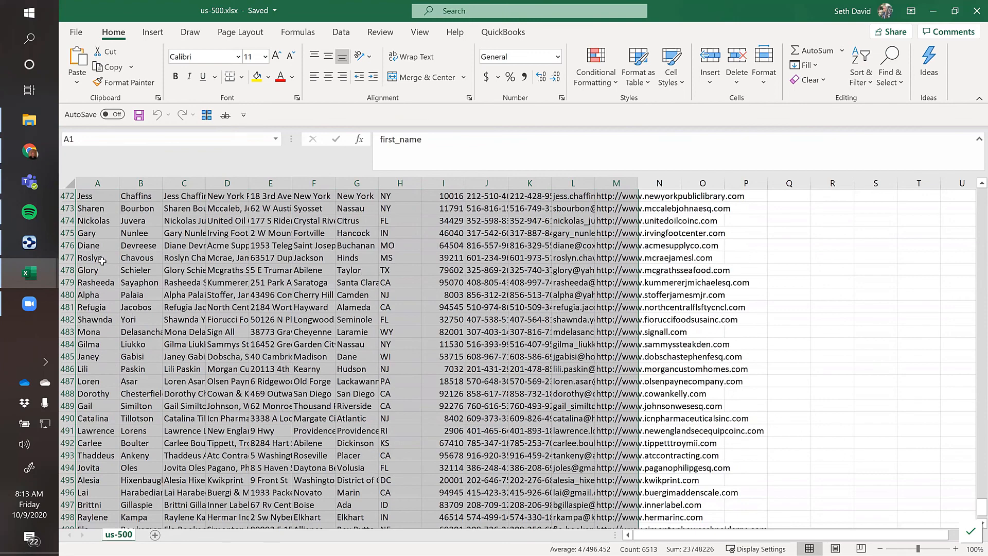
pyautogui.scroll(20, 973, 195)
pyautogui.scroll(20, 973, 202)
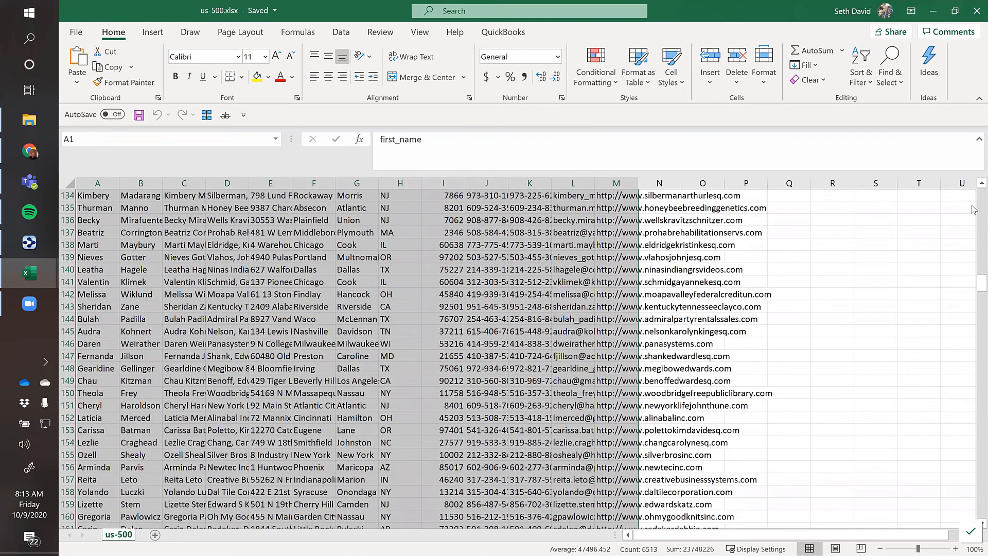
pyautogui.scroll(20, 21, 203)
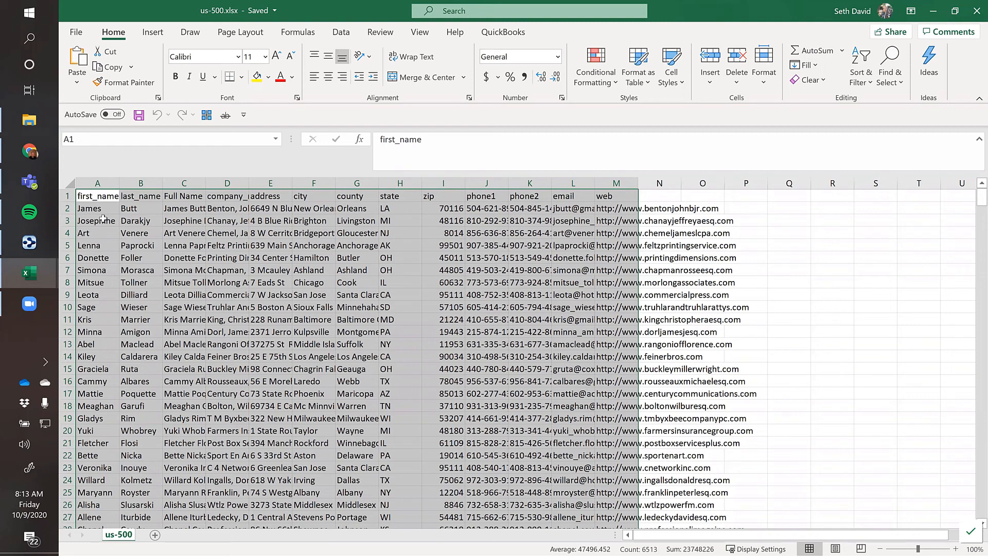
pyautogui.hotkey('ctrl', 't')
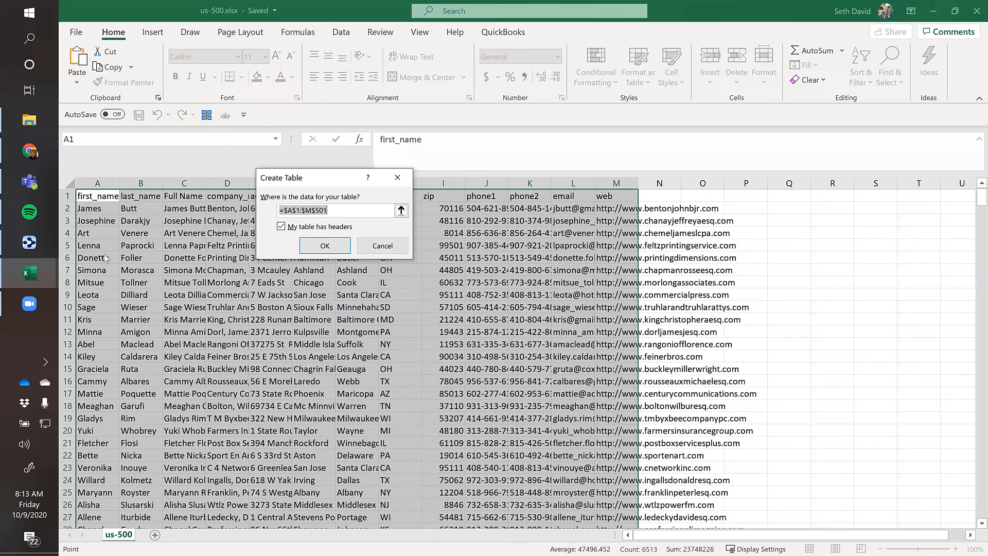
pyautogui.press('Return')
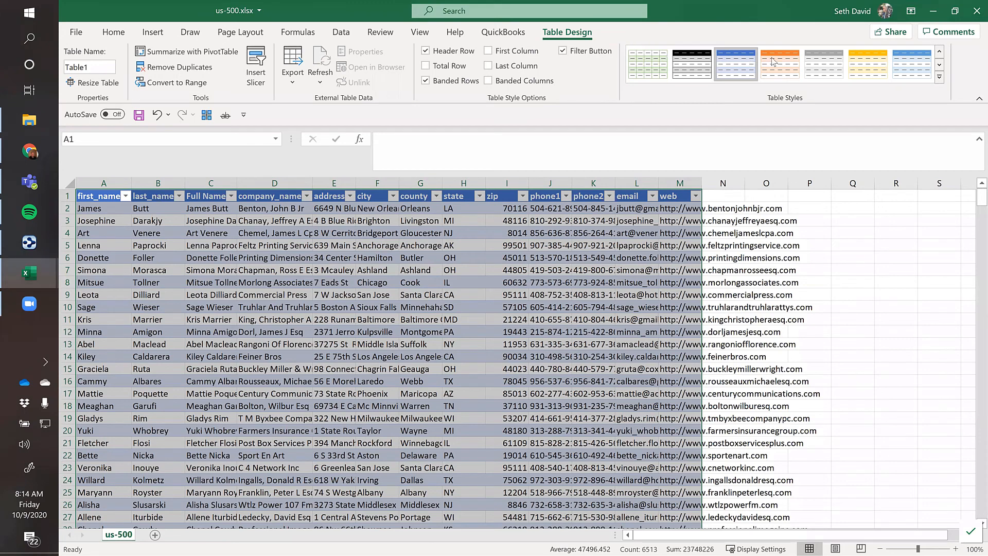
# Step: Apply the Gold, Table Style Medium 5 style to the table
pyautogui.click(868, 62)
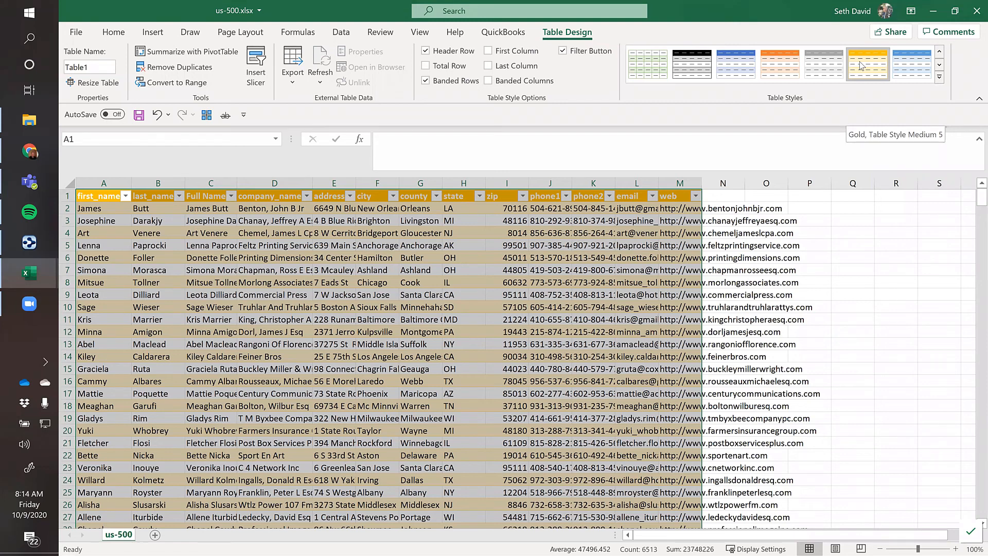
pyautogui.click(862, 65)
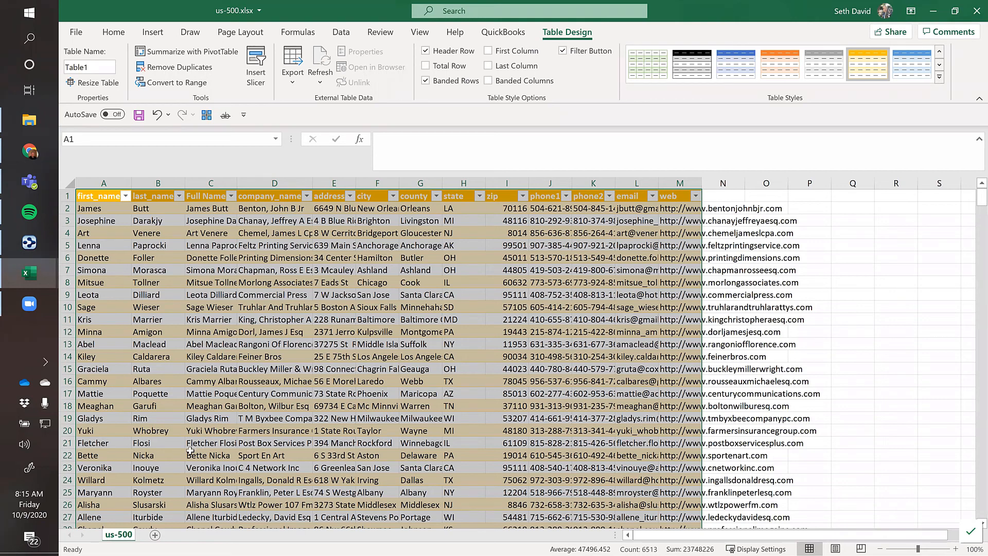
# Step: Try autofitting the widths of the selected table columns and undo the change
pyautogui.hotkey('ctrl', 'space')
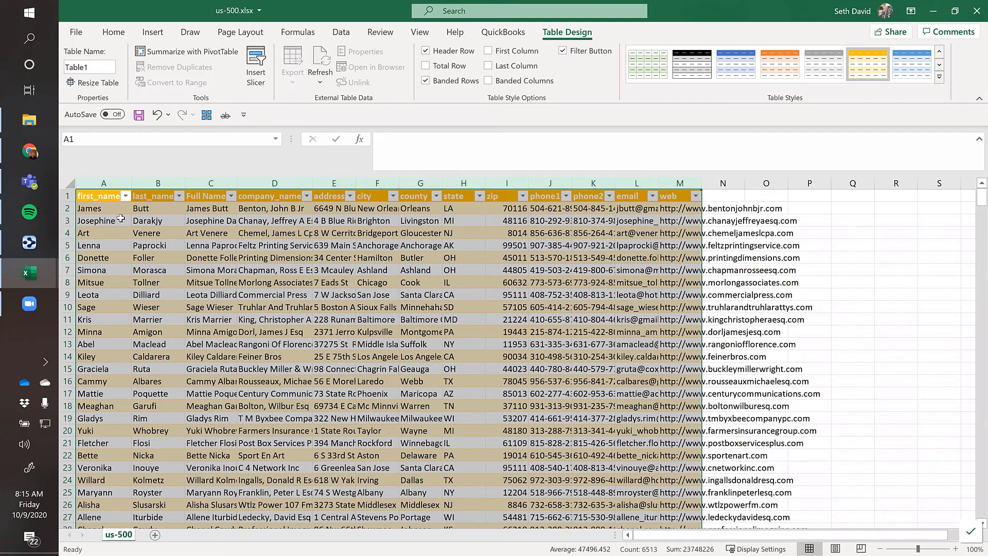
pyautogui.doubleClick(130, 184)
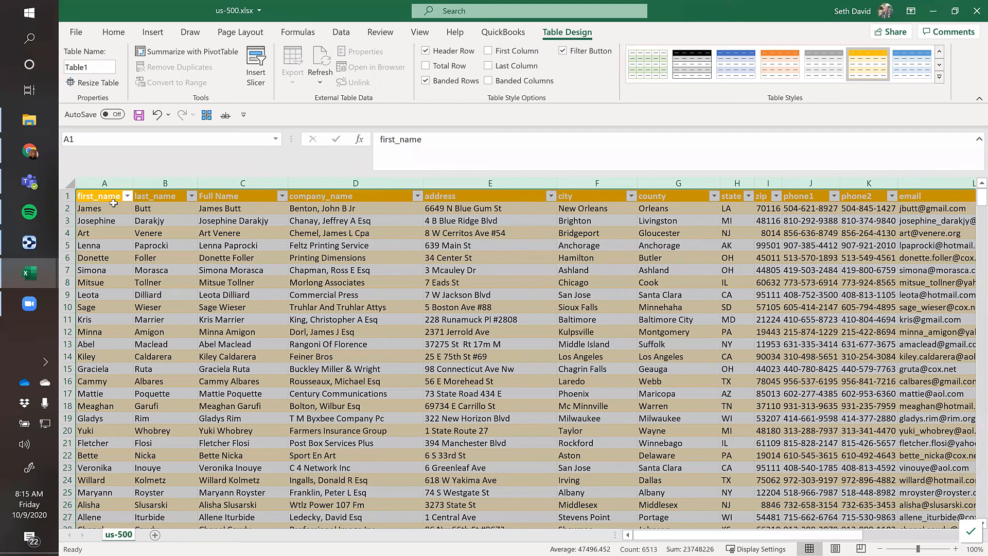
pyautogui.hotkey('ctrl', 'z')
# Step: Select the whole table from A1 and autofit the widths of columns A through M to their contents
pyautogui.click(110, 197)
pyautogui.hotkey('ctrl', 'shift', 'Right')
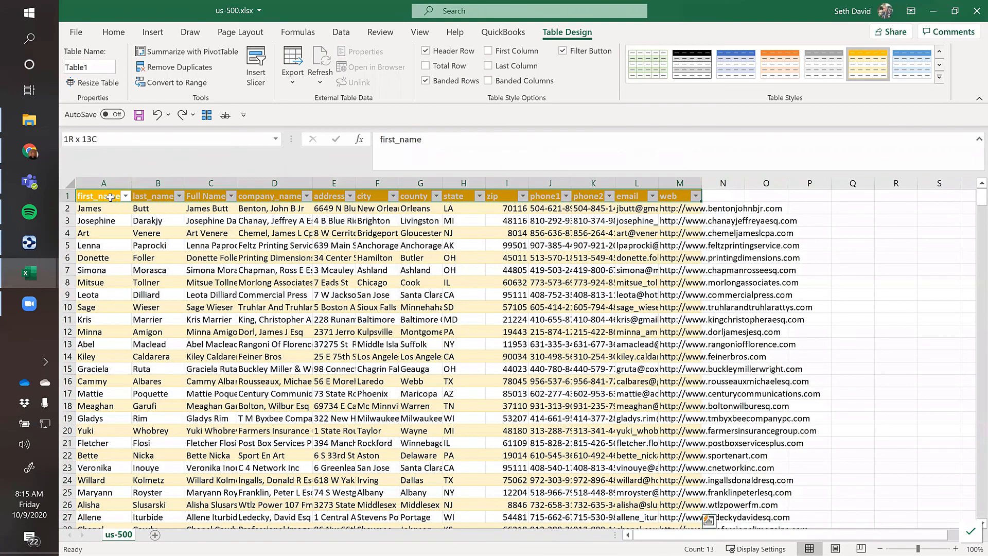
pyautogui.hotkey('ctrl', 'shift', 'Down')
pyautogui.scroll(8, 166, 232)
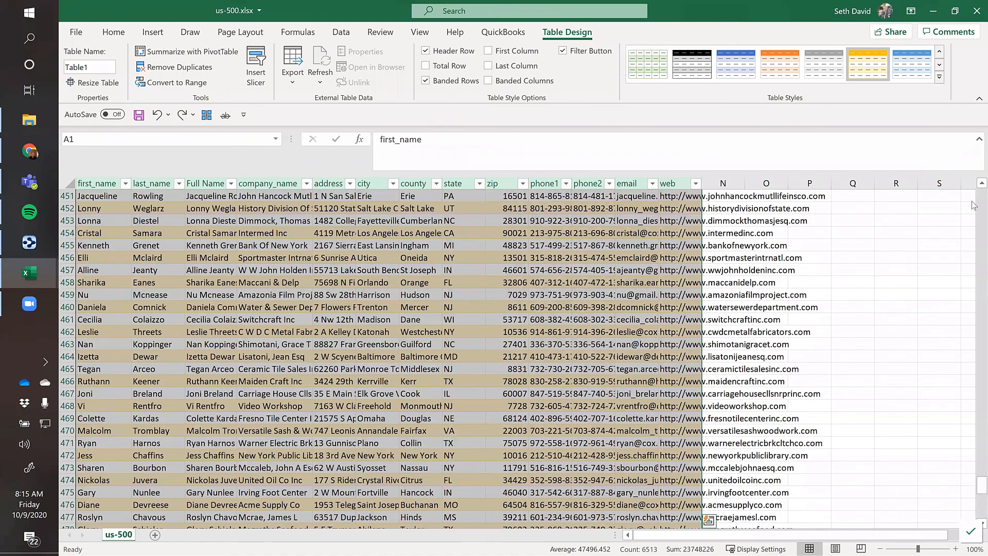
pyautogui.scroll(20, 972, 202)
pyautogui.scroll(20, 972, 199)
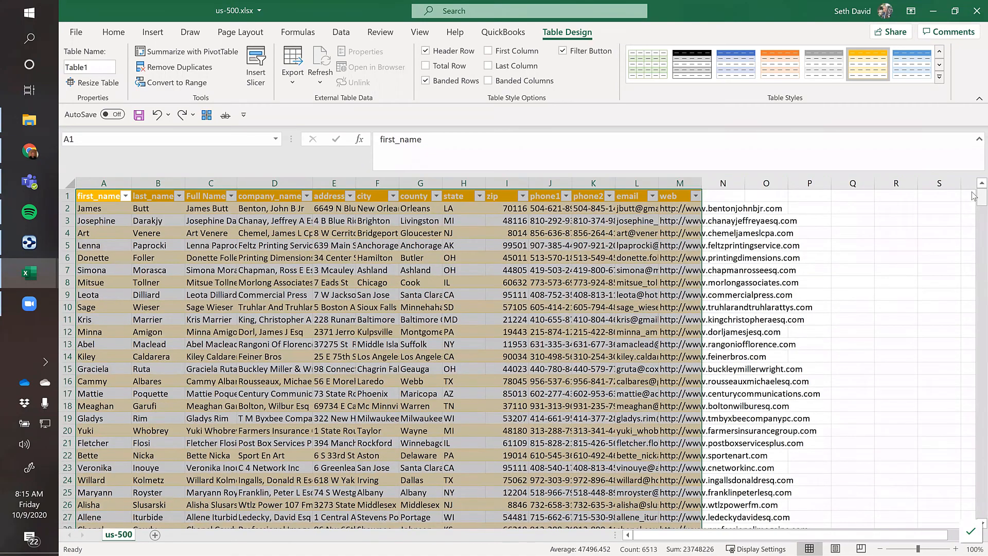
pyautogui.hotkey('ctrl', 'space')
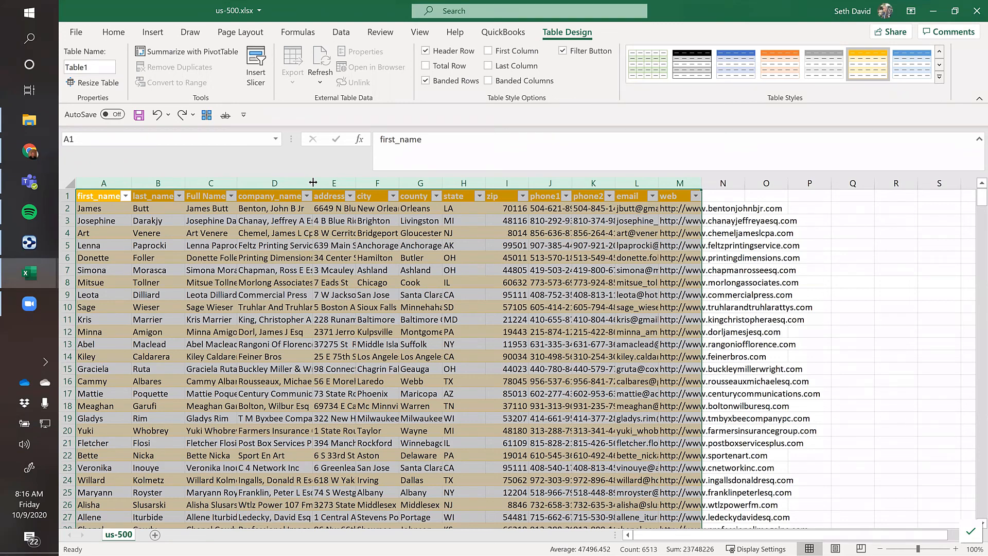
pyautogui.doubleClick(313, 182)
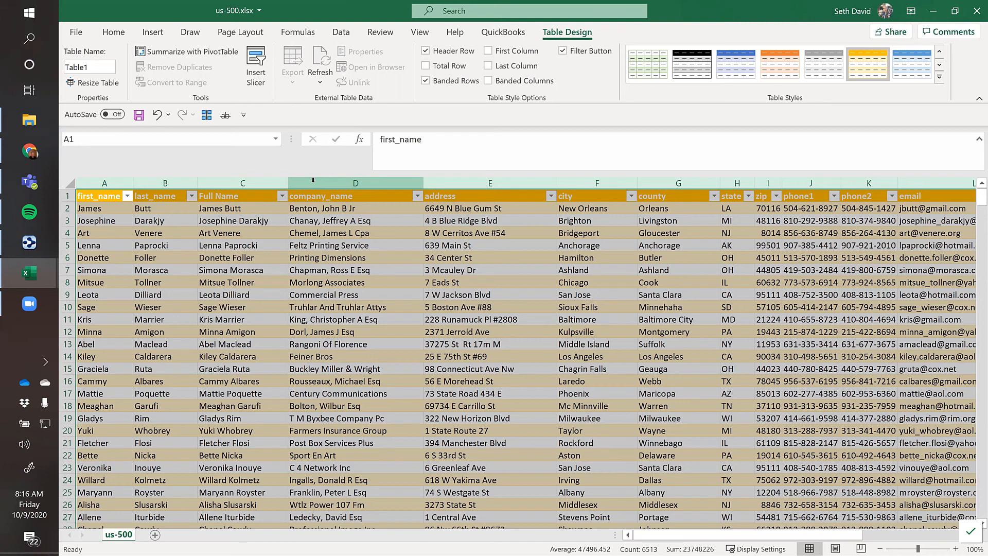
# Step: Select a few individual table cells and the header row to examine the table's layout and column labels
pyautogui.click(100, 208)
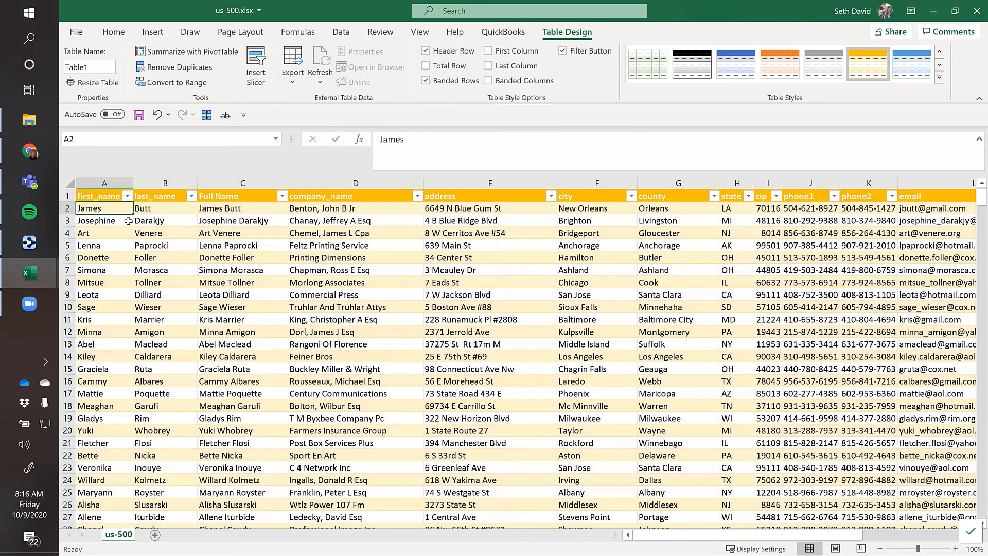
pyautogui.click(415, 269)
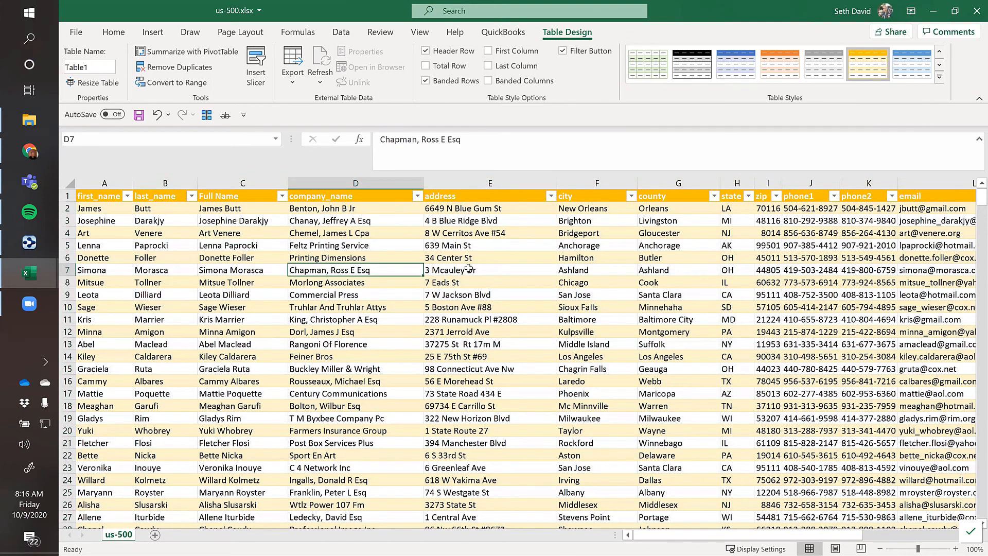
pyautogui.click(493, 273)
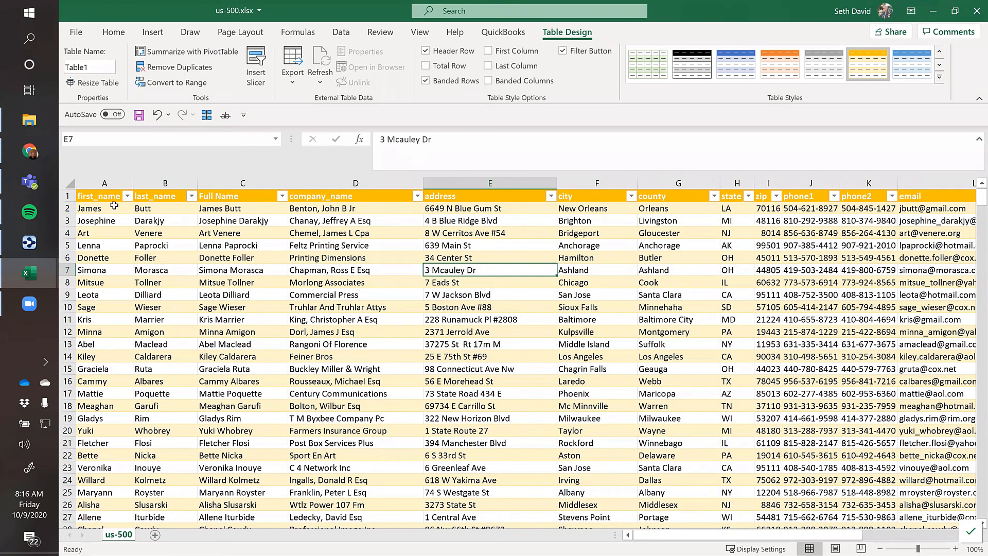
pyautogui.click(114, 206)
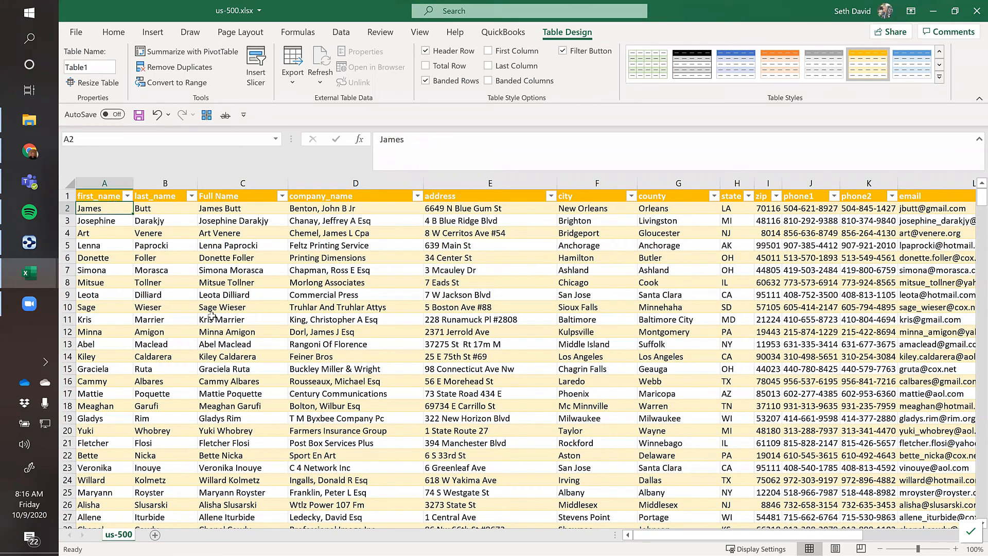
pyautogui.click(84, 196)
pyautogui.click(111, 197)
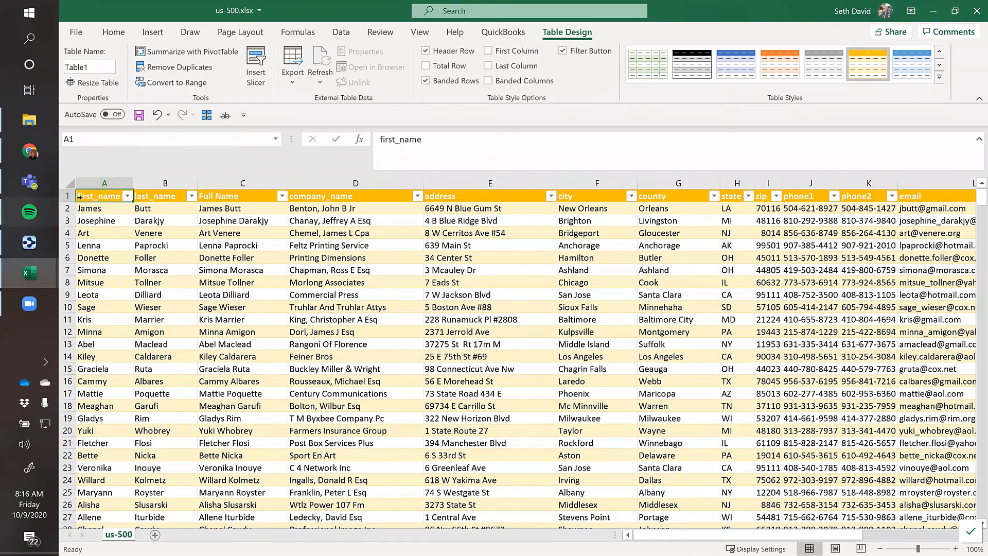
pyautogui.click(64, 196)
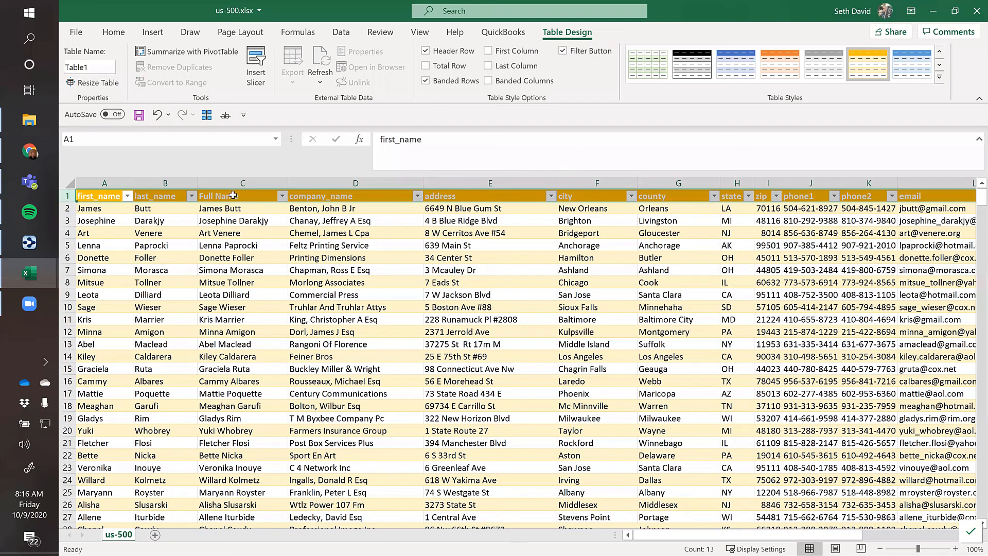
# Step: Move the active cell down the first_name column from A2 to A28 to examine the column headings as the header row leaves view
pyautogui.click(214, 210)
pyautogui.click(108, 210)
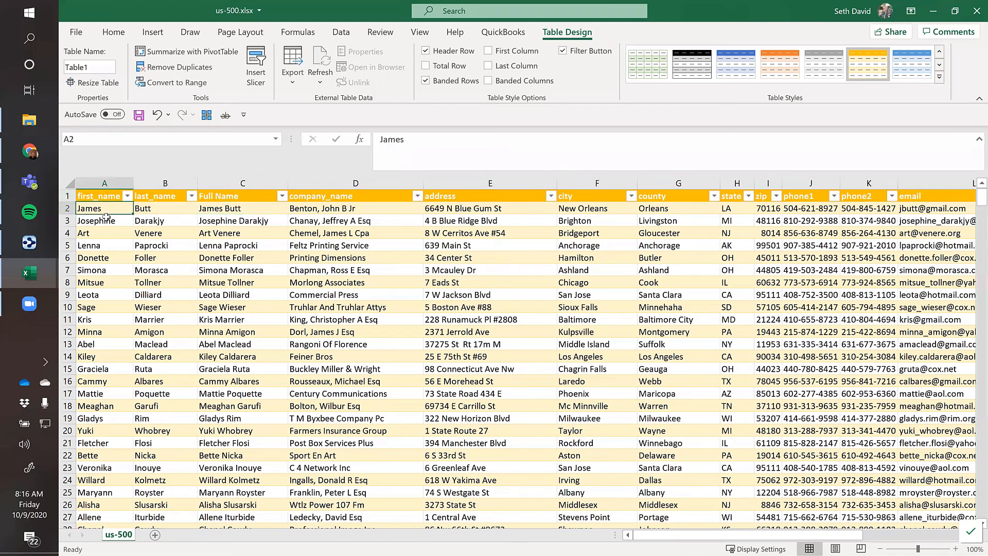
pyautogui.press('Down')
pyautogui.press('Down')
pyautogui.press('Down')
pyautogui.press('Down')
pyautogui.press('Down')
pyautogui.press('Down')
pyautogui.press('Down')
pyautogui.press('Down')
pyautogui.press('Down')
pyautogui.press('Down')
pyautogui.press('Down')
pyautogui.press('Down')
pyautogui.press('Down')
pyautogui.press('Down')
pyautogui.press('Down')
pyautogui.press('Down')
pyautogui.press('Down')
pyautogui.press('Down')
pyautogui.press('Down')
pyautogui.press('Down')
pyautogui.press('Down')
pyautogui.press('Down')
pyautogui.press('Down')
pyautogui.press('Down')
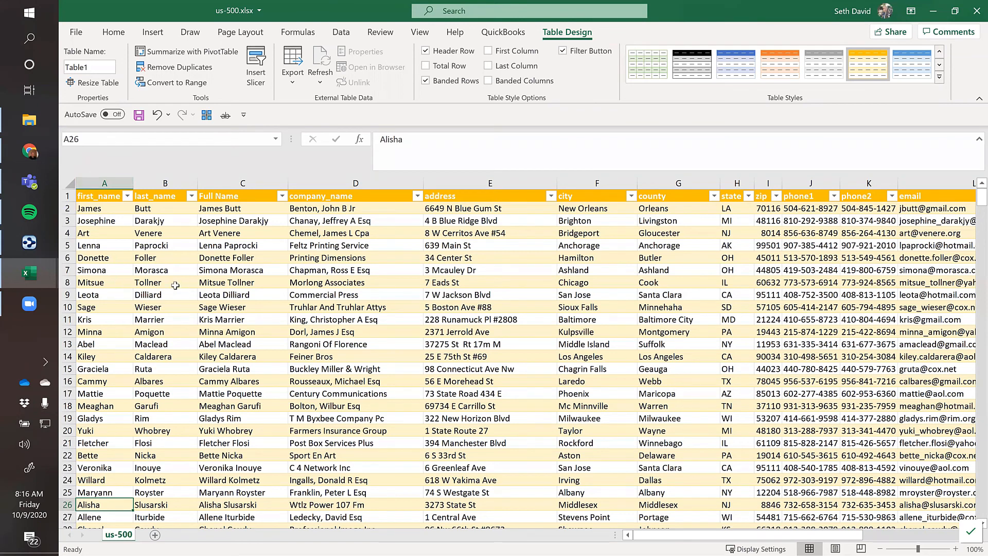
pyautogui.press('Down')
pyautogui.press('Down')
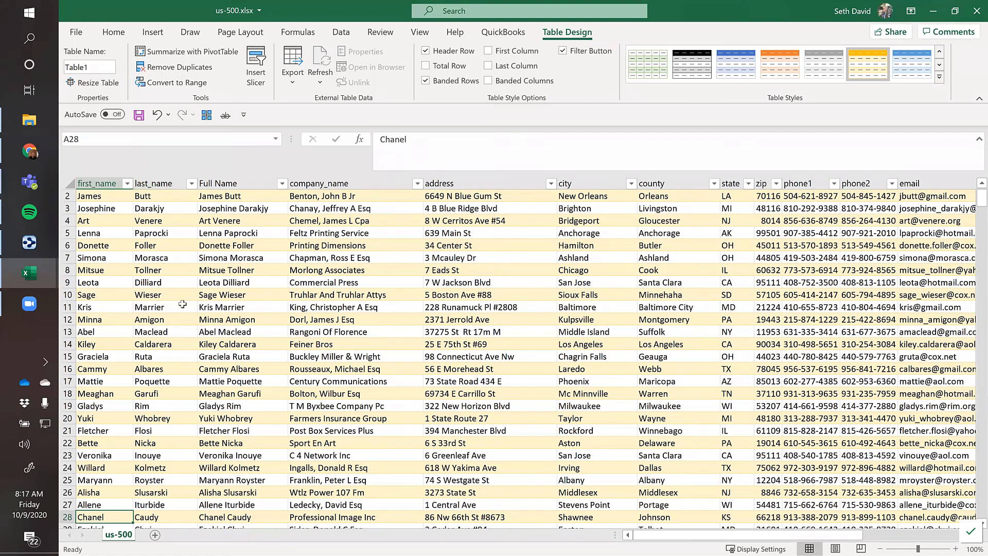
# Step: Go from company_name cell D14 to the table's last row and across to the web cell M501
pyautogui.scroll(-2, 403, 273)
pyautogui.click(390, 274)
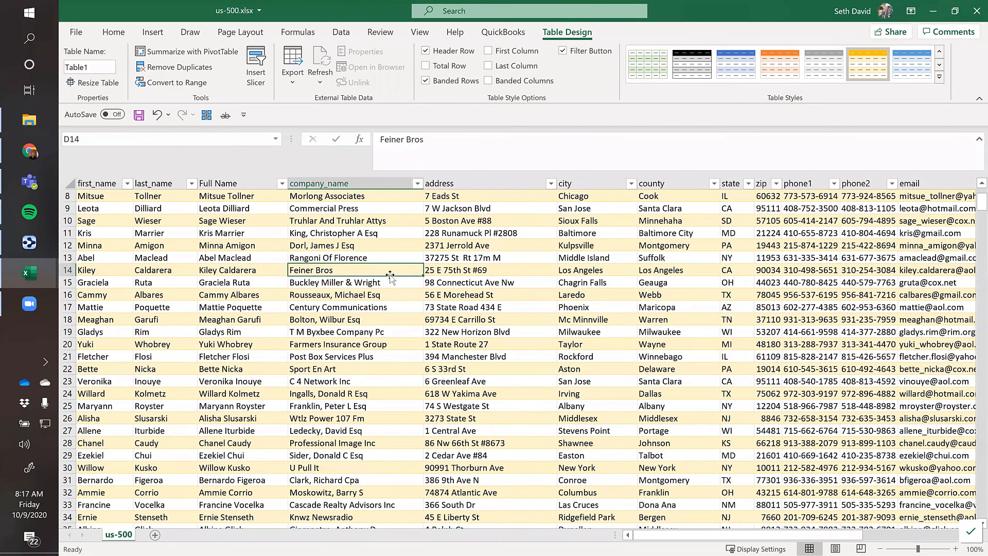
pyautogui.hotkey('ctrl', 'Down')
pyautogui.press('Right')
pyautogui.press('Right')
pyautogui.press('Right')
pyautogui.press('Right')
pyautogui.press('Right')
pyautogui.press('Right')
pyautogui.press('Right')
pyautogui.press('Right')
pyautogui.press('Right')
pyautogui.press('Right')
pyautogui.press('Left')
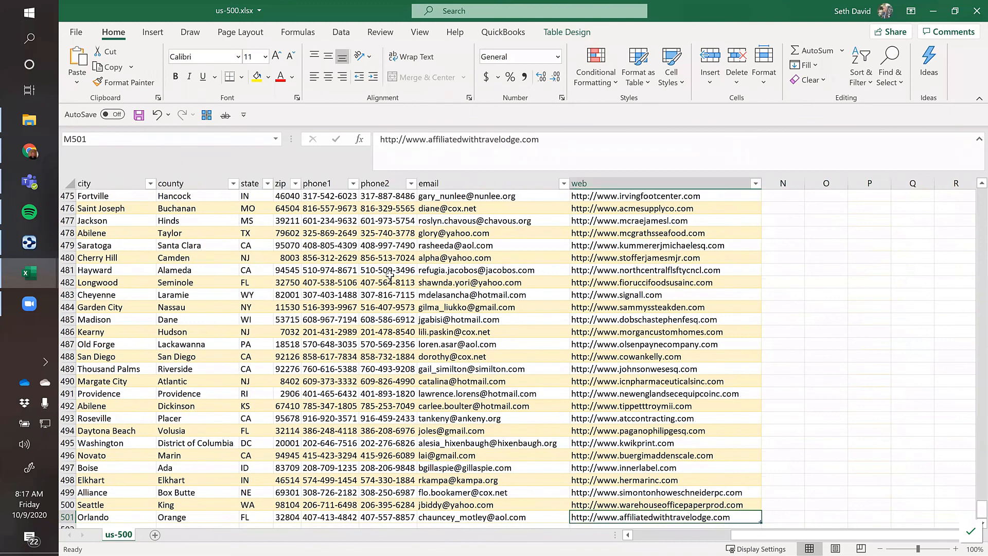
# Step: Move up the web column to M494 and step out to N494 and back to compare the column headings inside and outside the table
pyautogui.press('Up')
pyautogui.press('Up')
pyautogui.press('Up')
pyautogui.press('Up')
pyautogui.press('Up')
pyautogui.press('Up')
pyautogui.press('Up')
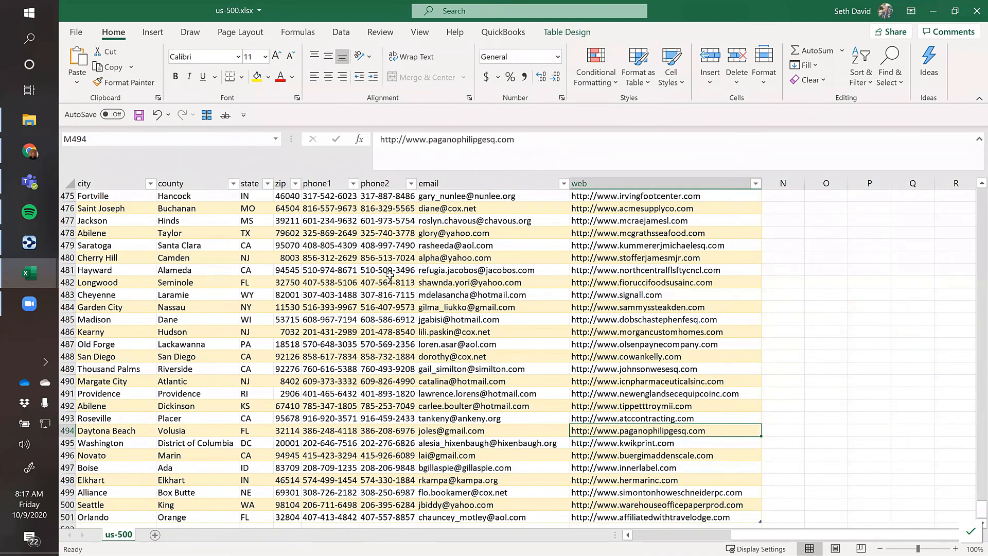
pyautogui.press('Right')
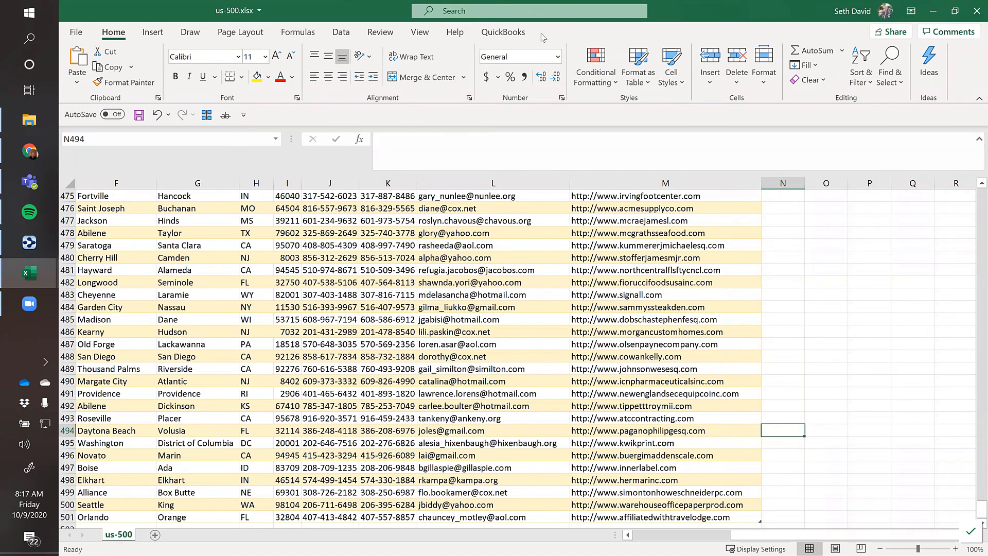
pyautogui.press('Left')
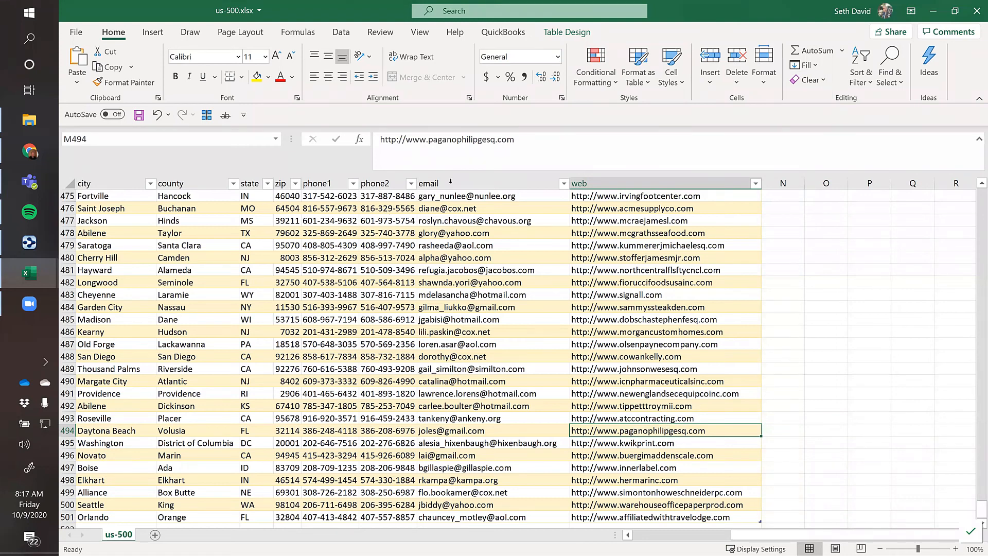
# Step: Select cells outside the table in column O and web cells inside it to compare the column headings
pyautogui.click(814, 343)
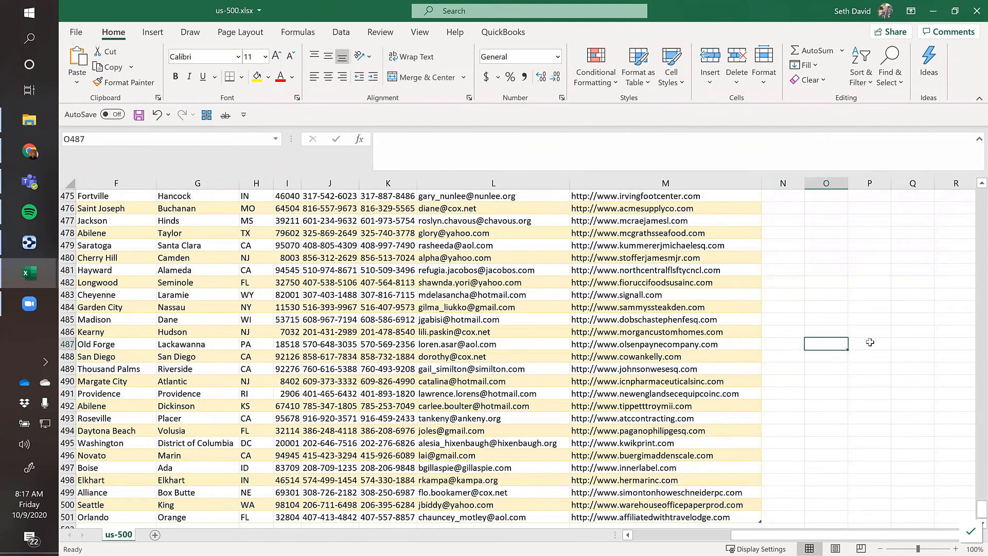
pyautogui.click(699, 343)
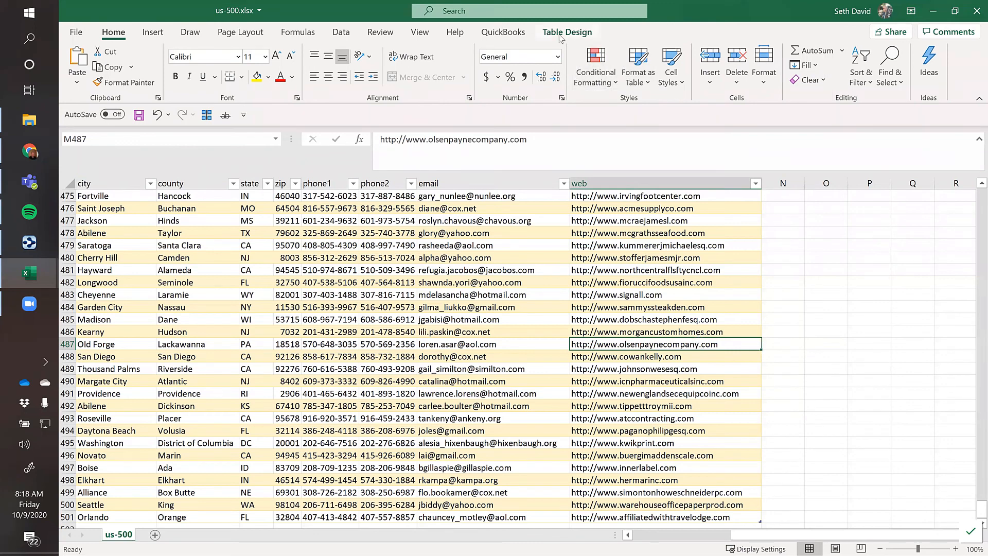
pyautogui.click(643, 306)
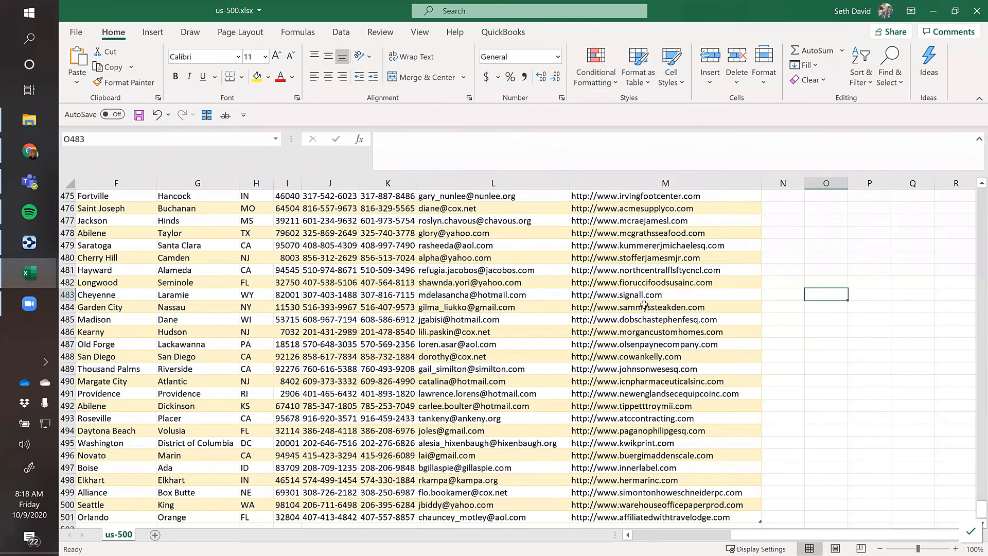
# Step: Return to the start of the table and move across row 2 from first_name to the state cell H2
pyautogui.press('Home')
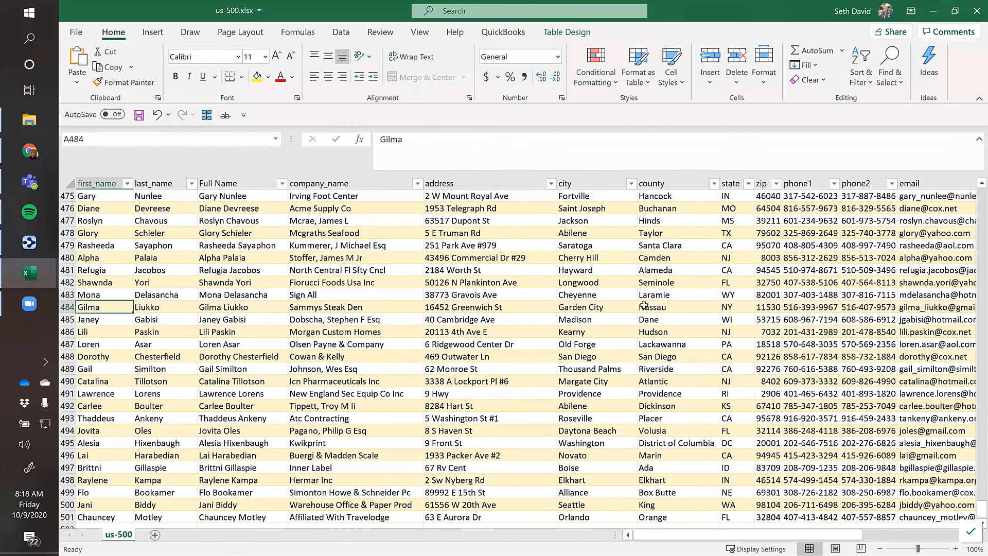
pyautogui.hotkey('ctrl', 'Home')
pyautogui.press('Down')
pyautogui.press('Right')
pyautogui.press('Right')
pyautogui.press('Right')
pyautogui.press('Right')
pyautogui.press('Right')
pyautogui.press('Right')
pyautogui.press('Right')
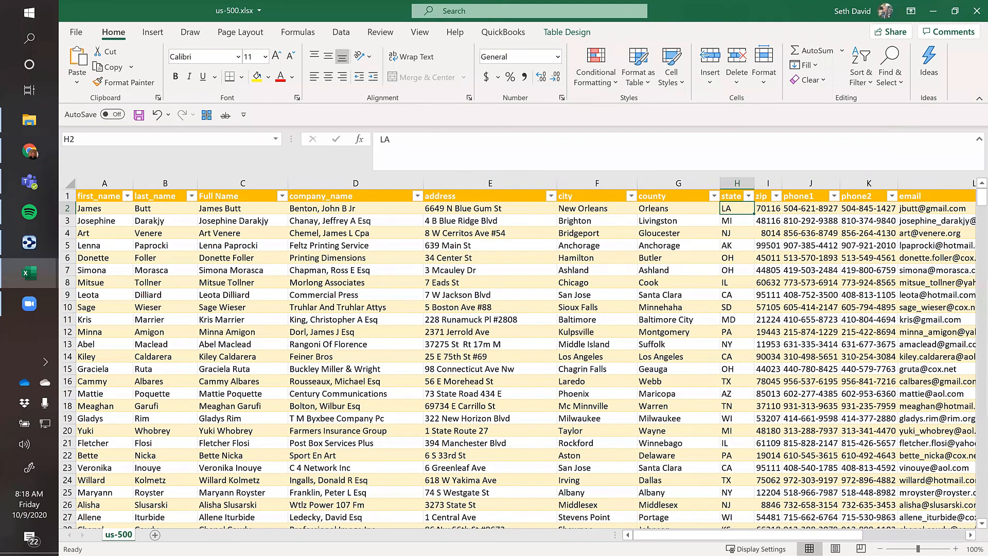
pyautogui.hotkey('alt', 'Tab')
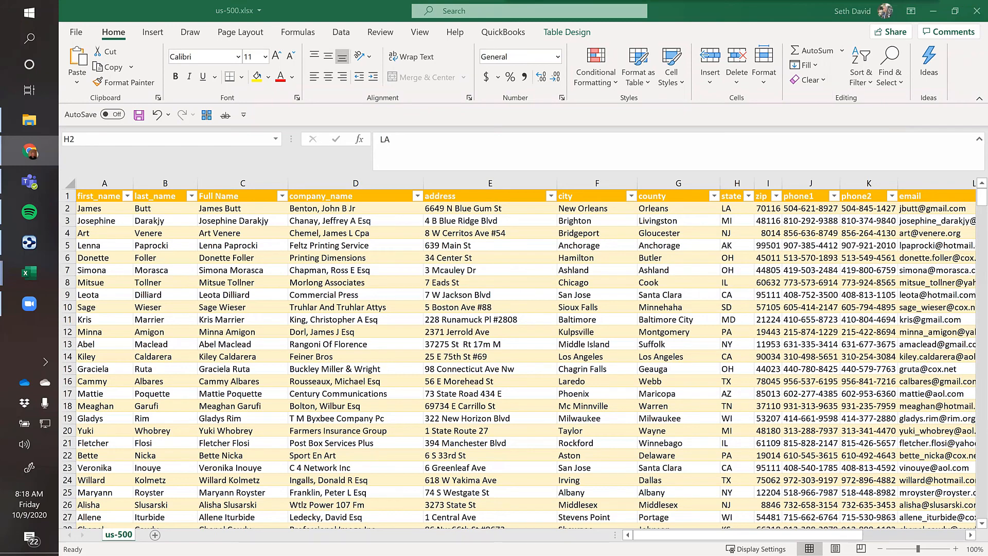
pyautogui.hotkey('alt', 'Tab')
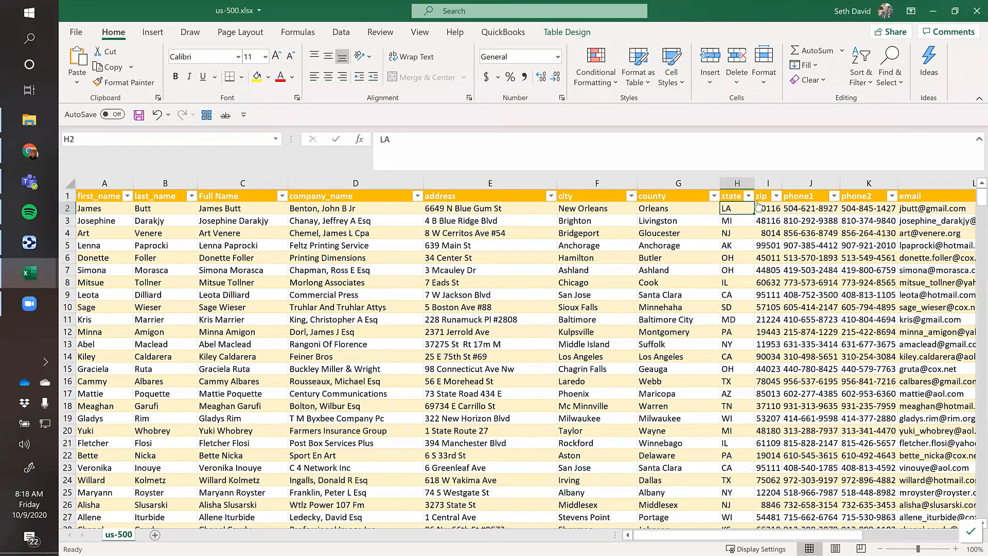
# Step: Move through the phone1, phone2 and email cells of row 2 and the phone1 header, ending on J2
pyautogui.click(818, 210)
pyautogui.press('Right')
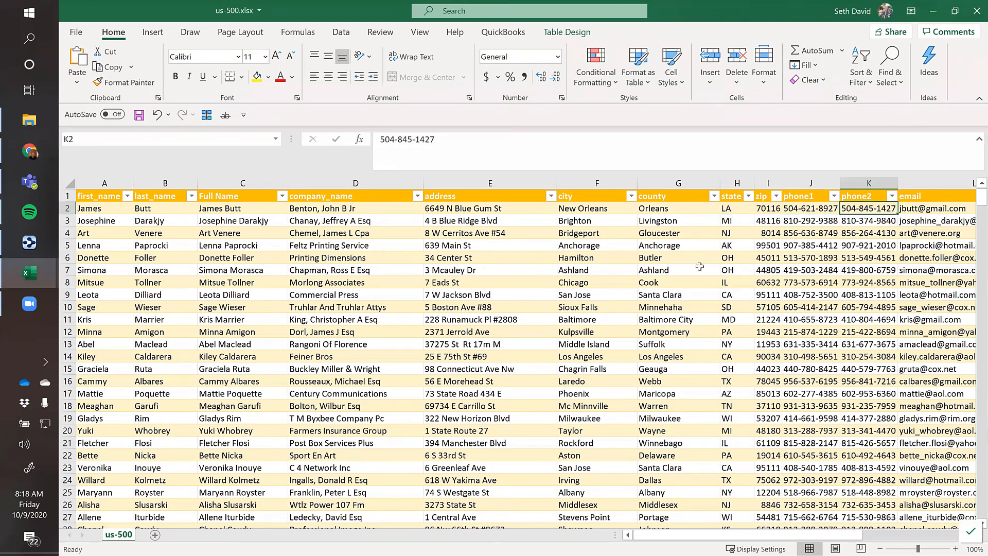
pyautogui.press('Right')
pyautogui.press('Left')
pyautogui.press('Left')
pyautogui.press('Up')
pyautogui.press('Down')
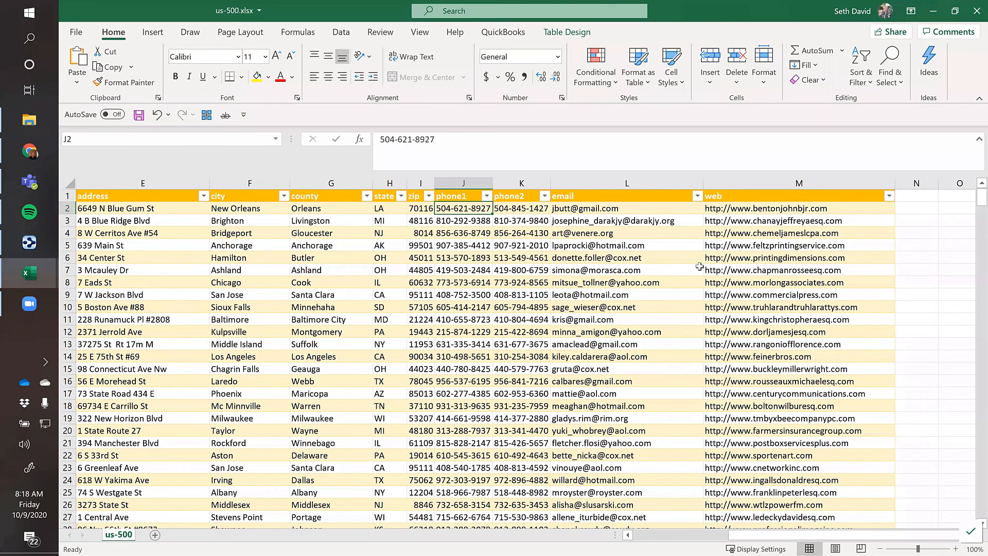
# Step: Extend a selection over the phone1 and phone2 data to the last row and go back to the phone1 header
pyautogui.hotkey('shift', 'Right')
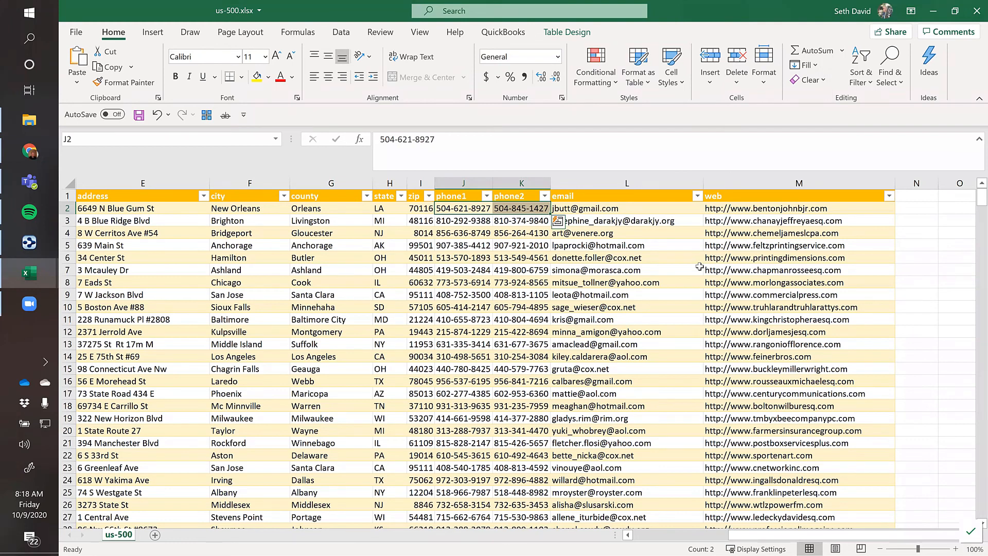
pyautogui.hotkey('shift', 'Left')
pyautogui.hotkey('shift', 'Right')
pyautogui.hotkey('ctrl', 'shift', 'Down')
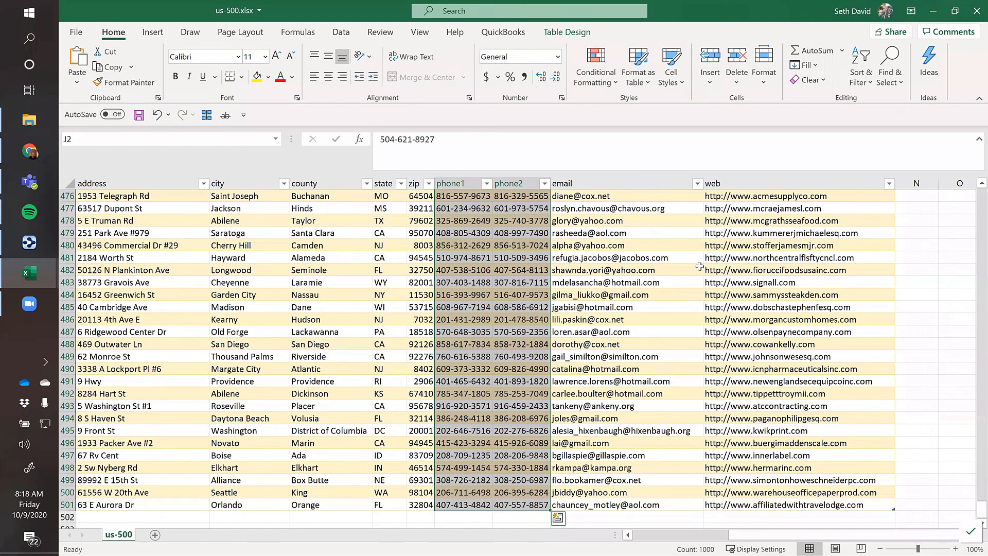
pyautogui.hotkey('ctrl', 'Up')
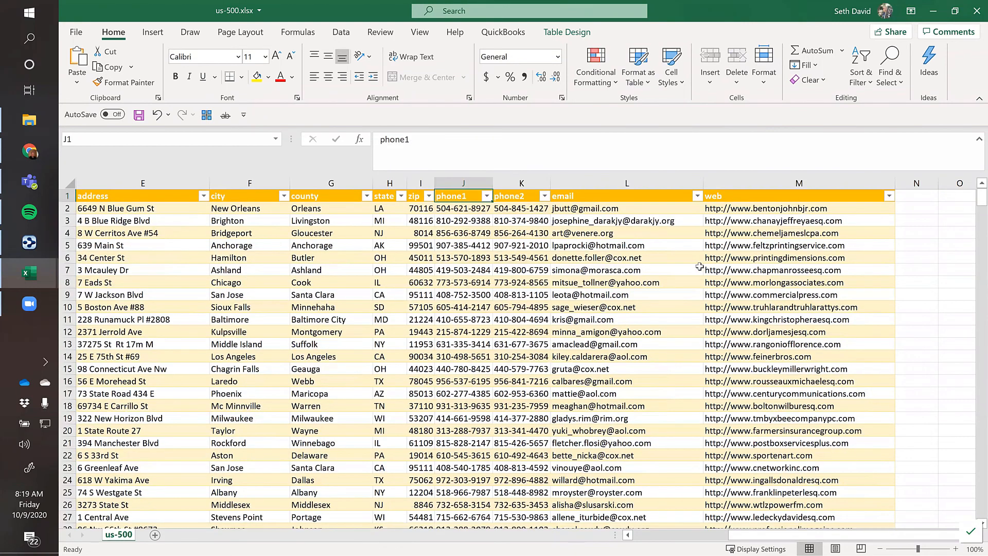
# Step: Select all phone1 and phone2 entries from J2 through K501, leaving out the header row
pyautogui.press('Down')
pyautogui.press('Up')
pyautogui.press('Right')
pyautogui.press('Left')
pyautogui.press('Down')
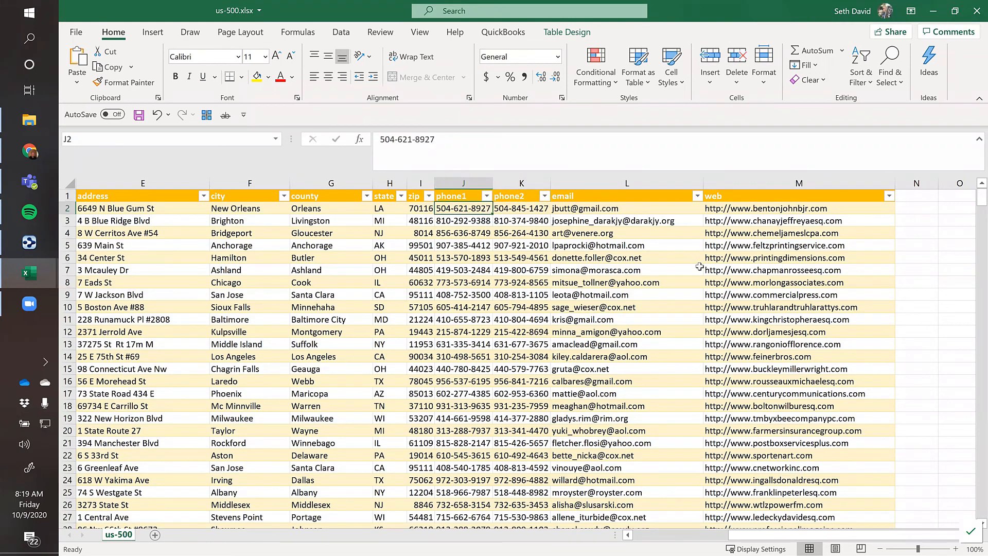
pyautogui.hotkey('shift', 'Right')
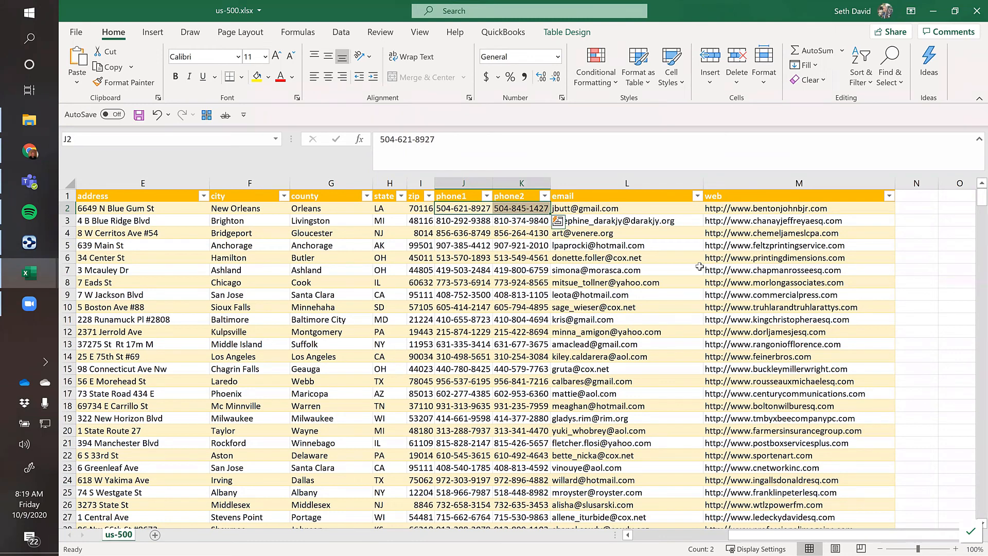
pyautogui.hotkey('ctrl', 'shift', 'Down')
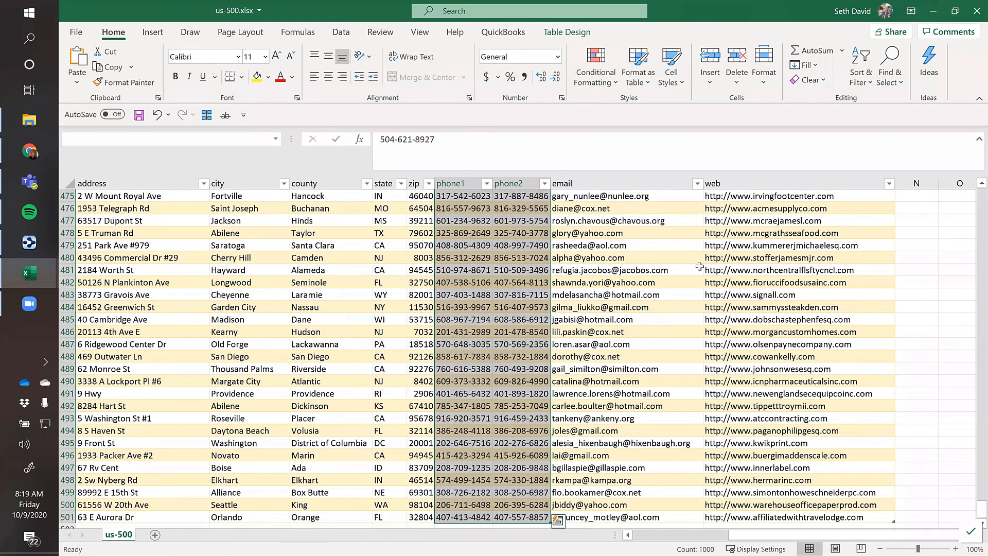
pyautogui.scroll(-1, 473, 442)
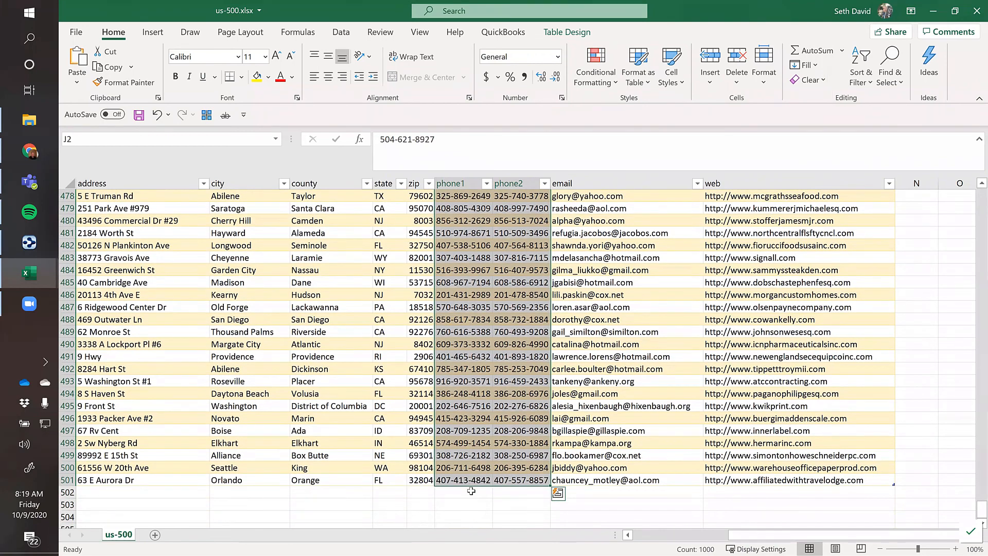
pyautogui.scroll(-1, 466, 481)
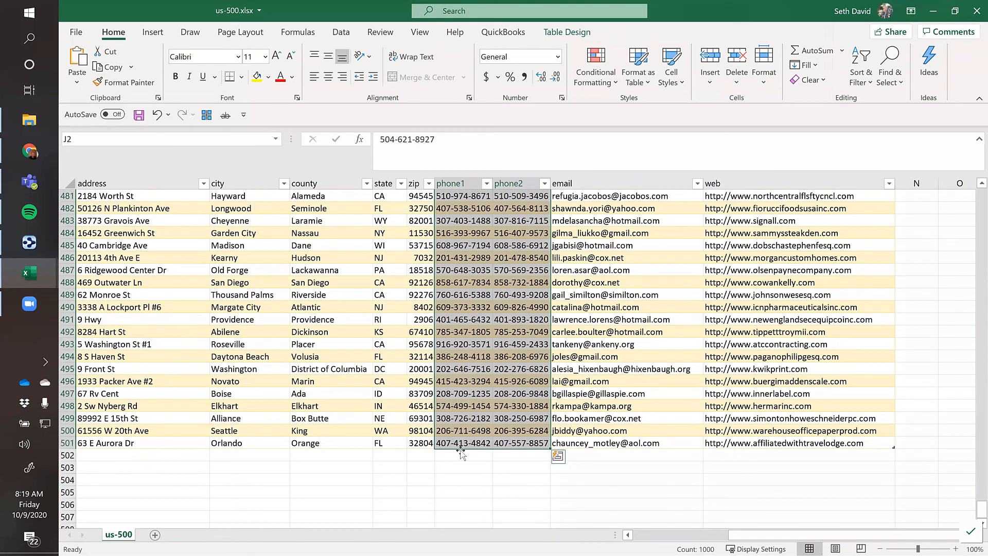
pyautogui.scroll(1, 458, 445)
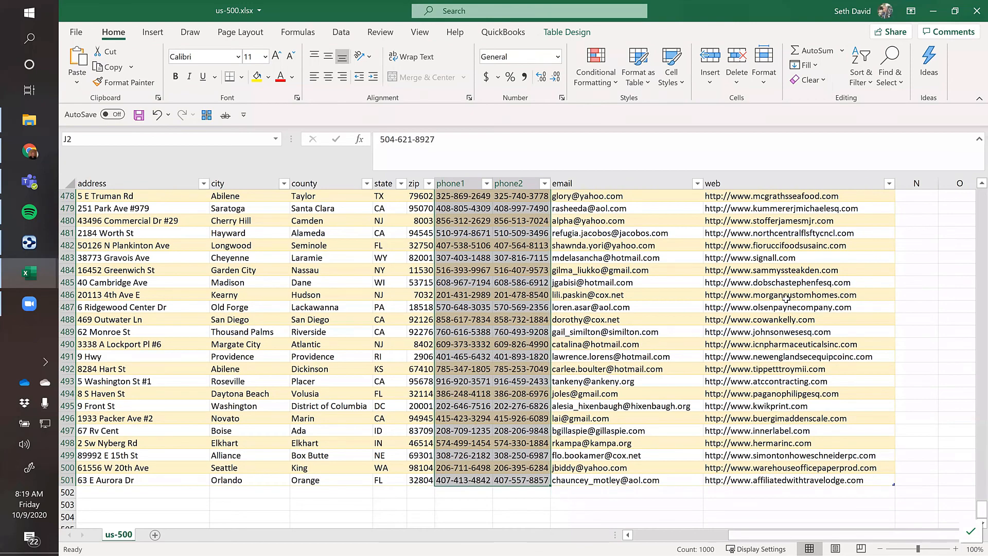
# Step: Try the Special Phone Number format on the selected phone1 and phone2 cells without applying it
pyautogui.hotkey('ctrl', '1')
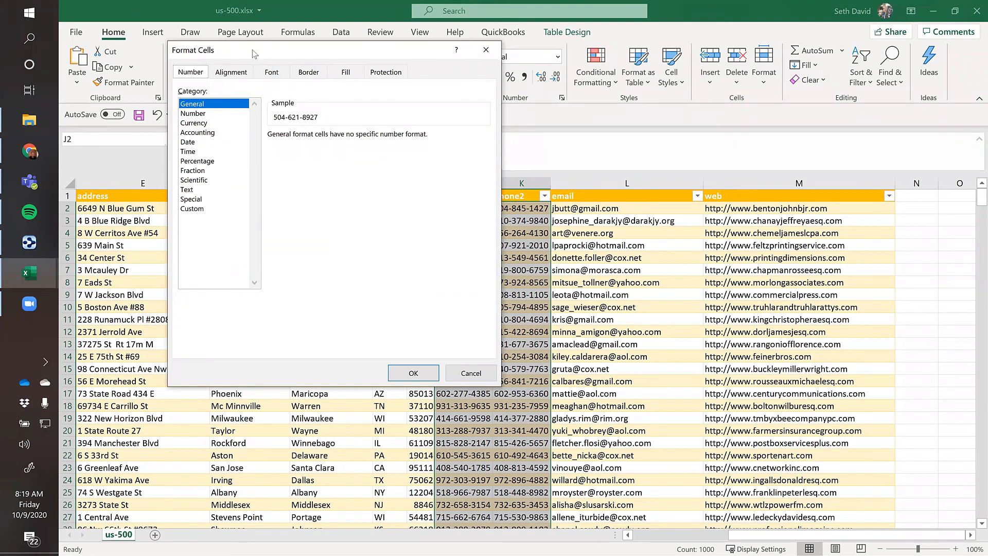
pyautogui.moveTo(252, 53); pyautogui.dragTo(298, 62)
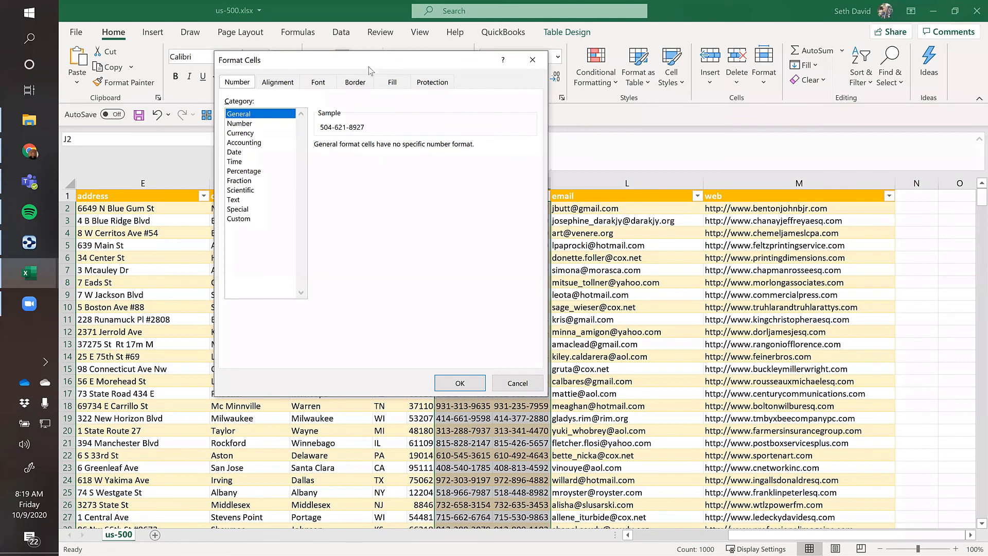
pyautogui.moveTo(372, 62); pyautogui.dragTo(366, 69)
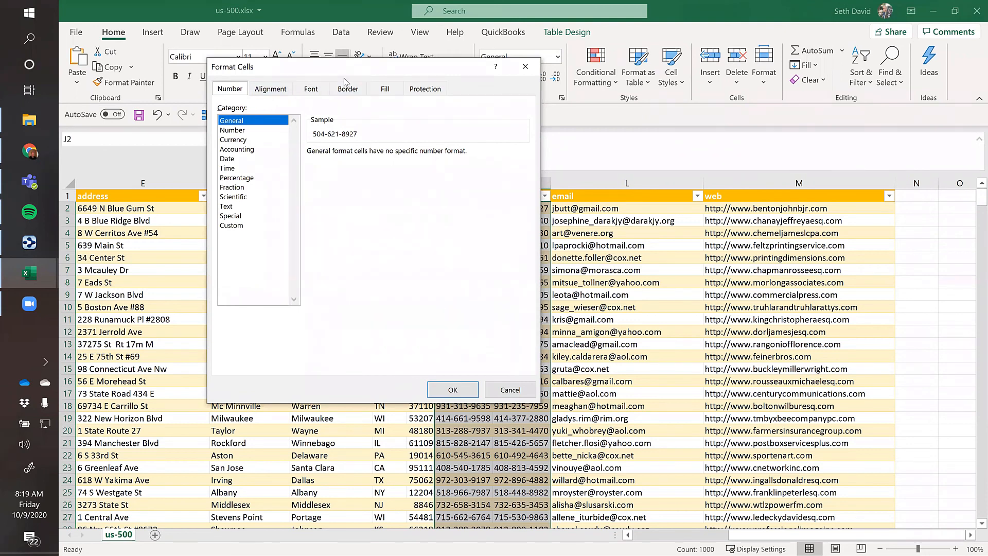
pyautogui.moveTo(344, 78); pyautogui.dragTo(221, 92)
pyautogui.click(110, 230)
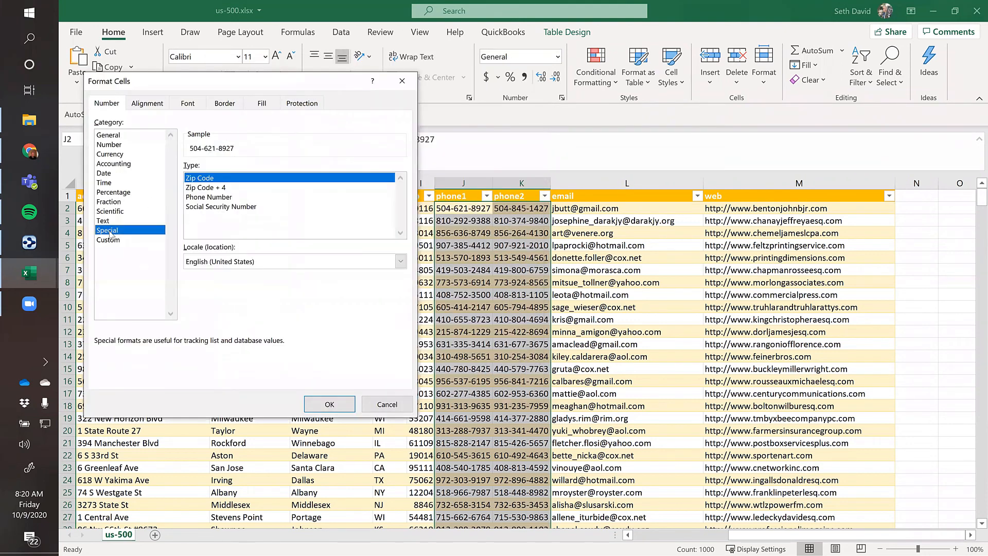
pyautogui.click(225, 199)
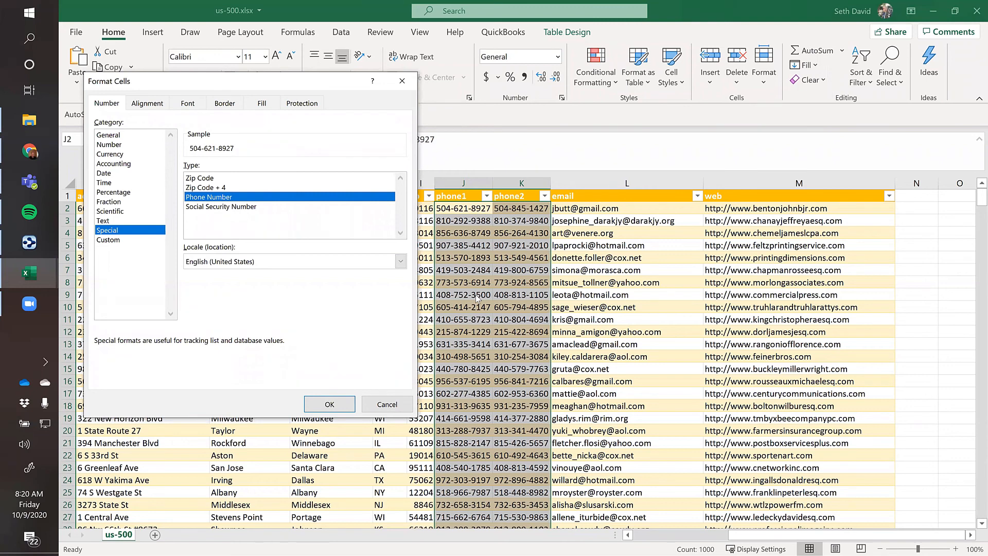
pyautogui.click(376, 407)
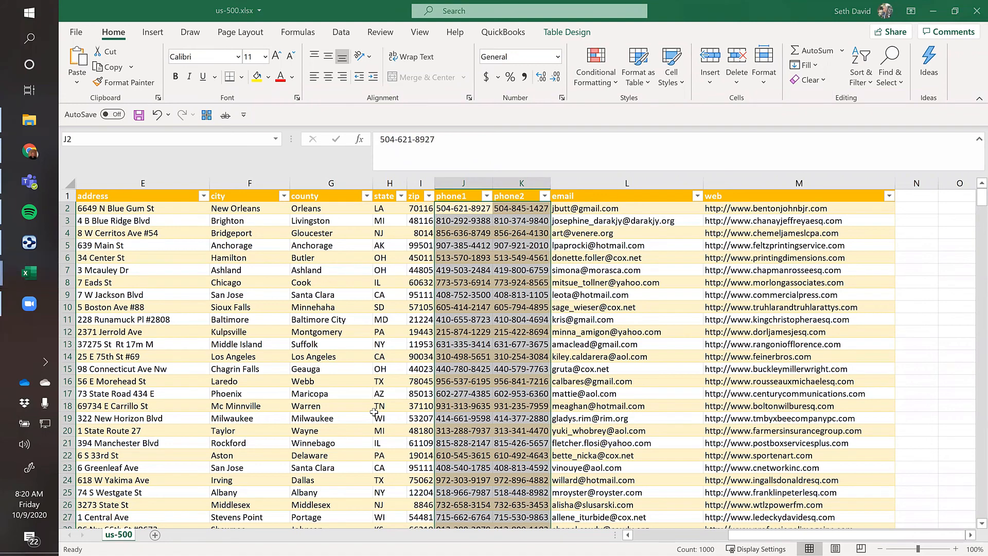
# Step: Replace every hyphen with nothing in the selected phone1 and phone2 cells
pyautogui.hotkey('ctrl', 'f')
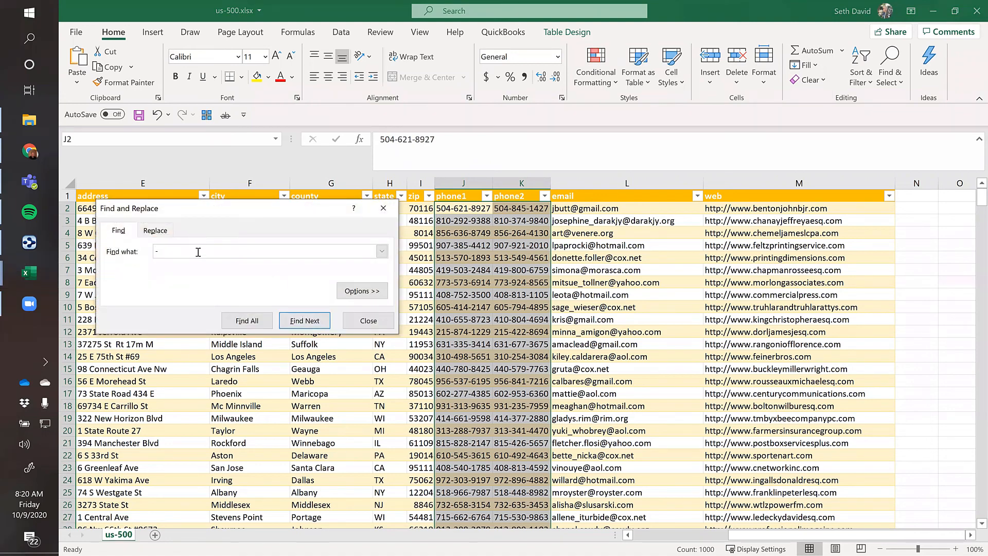
pyautogui.click(155, 231)
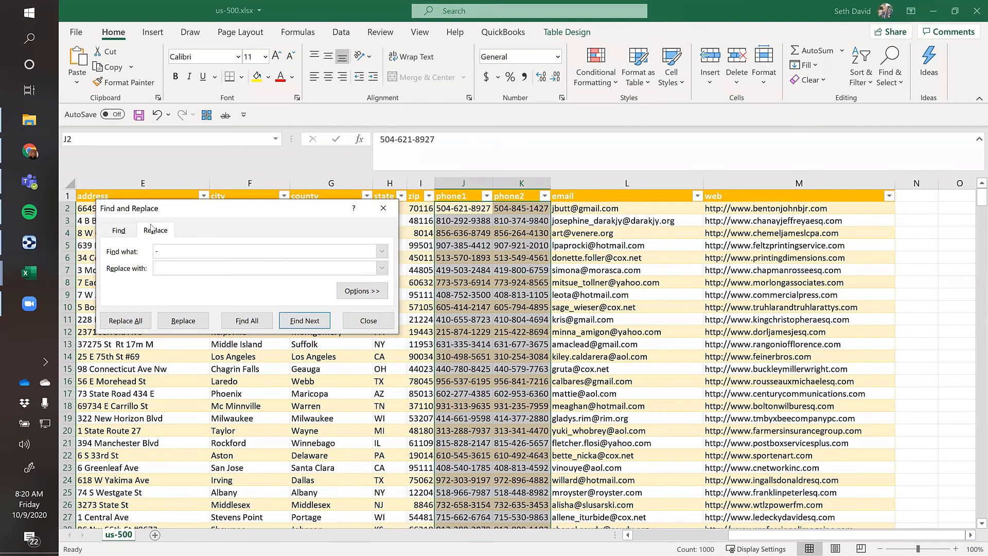
pyautogui.click(161, 269)
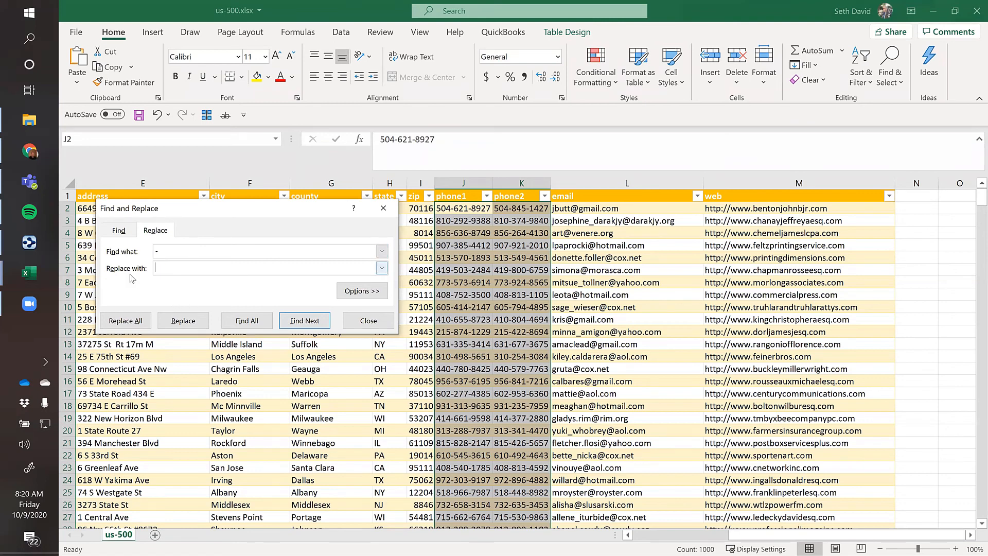
pyautogui.click(129, 322)
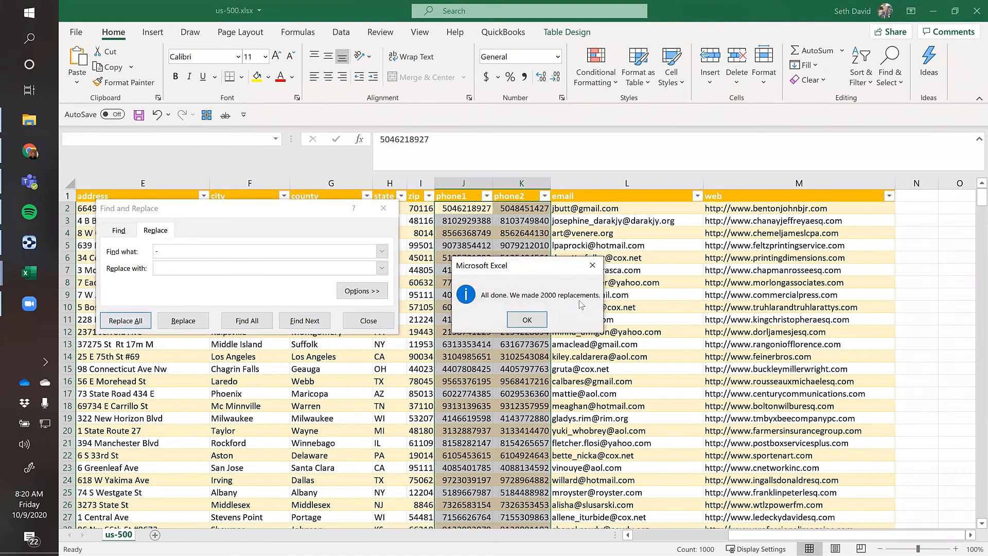
pyautogui.click(525, 319)
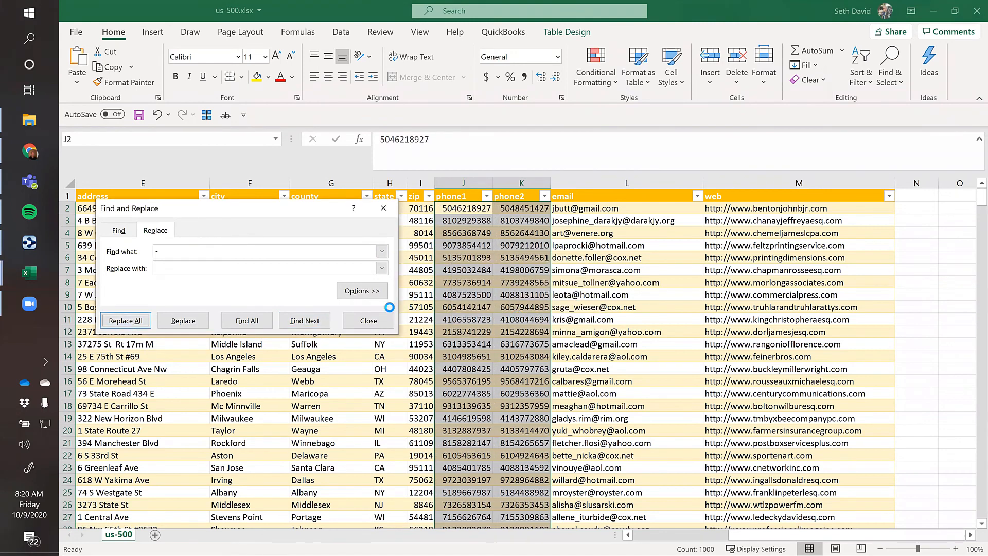
pyautogui.click(372, 319)
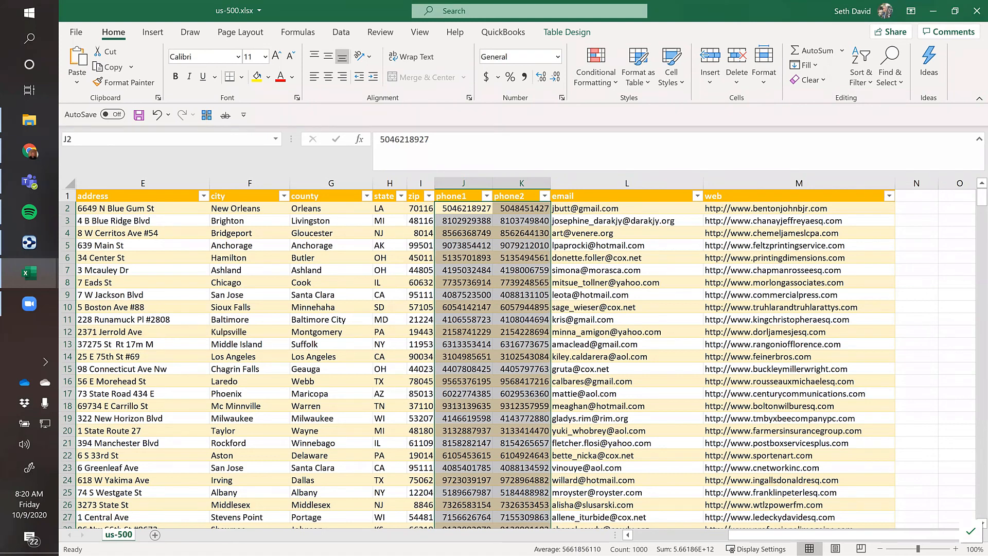
pyautogui.hotkey('alt', 'Tab')
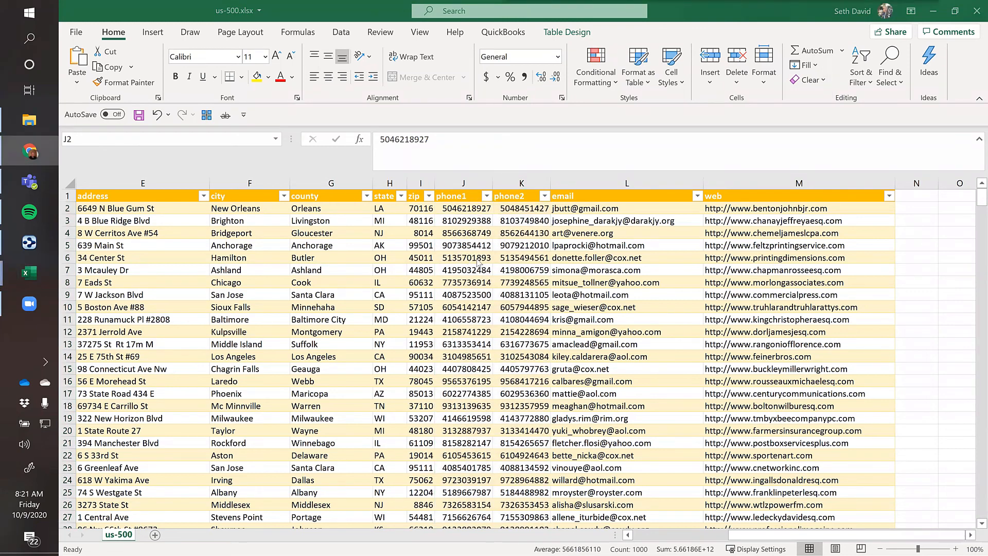
pyautogui.click(348, 18)
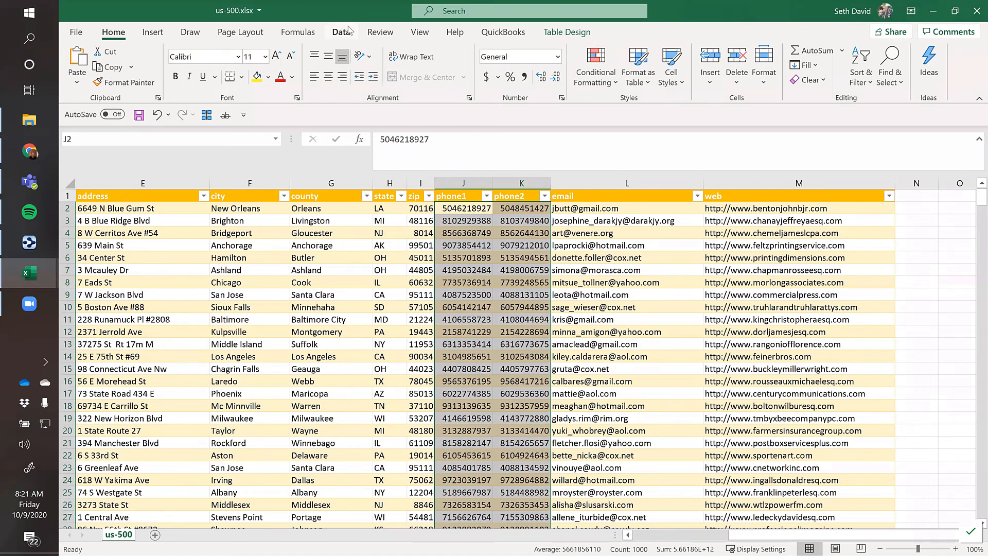
# Step: Apply the Special Phone Number format to the selected phone1 and phone2 cells
pyautogui.hotkey('ctrl', '1')
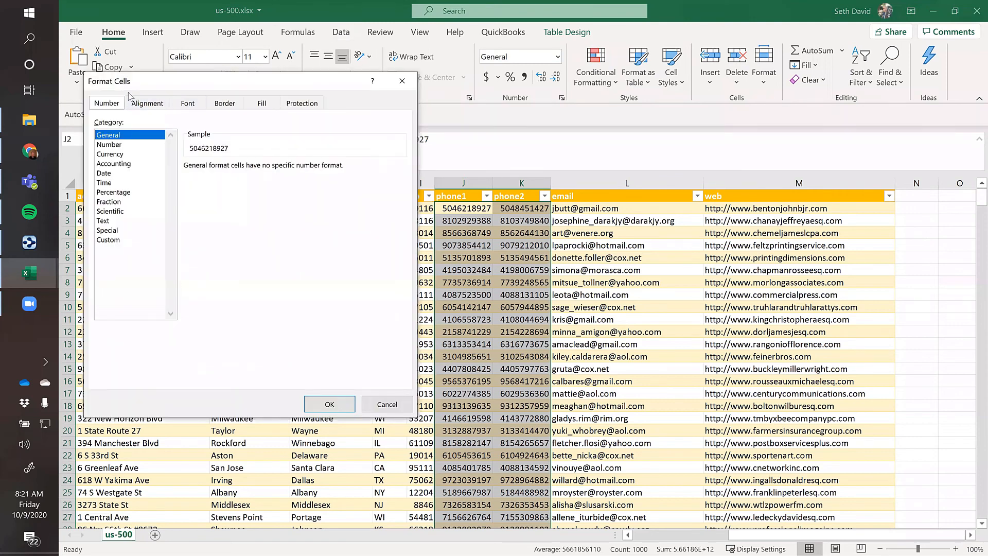
pyautogui.click(109, 235)
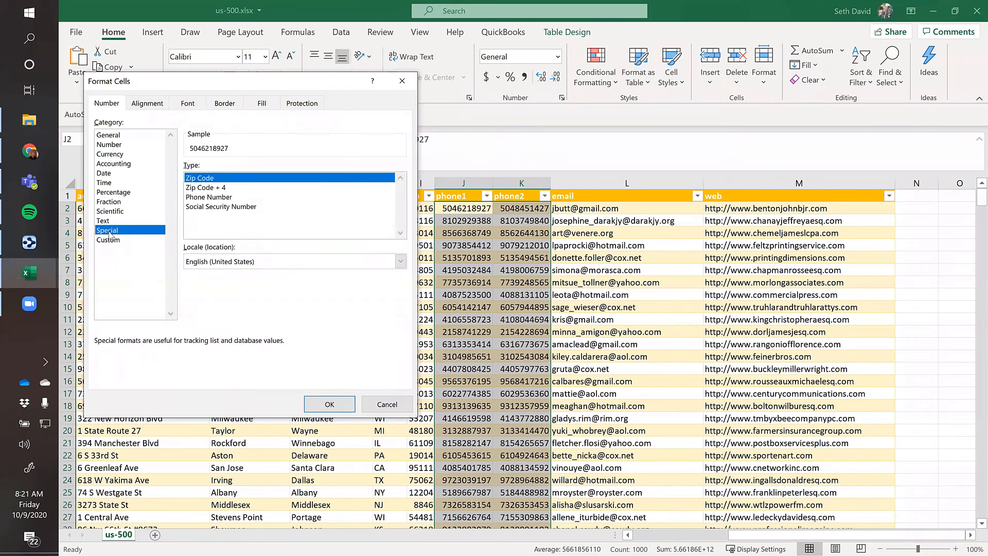
pyautogui.click(197, 198)
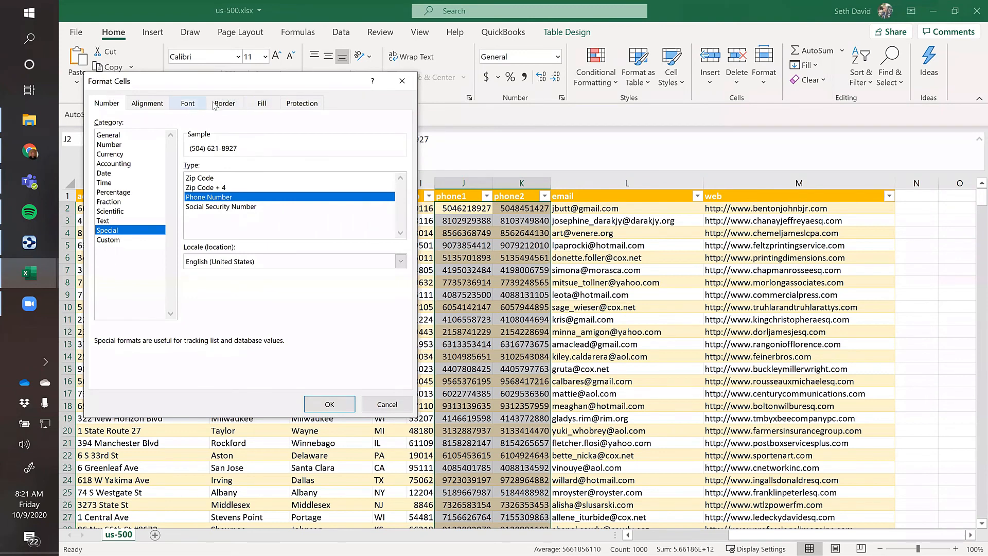
pyautogui.click(188, 105)
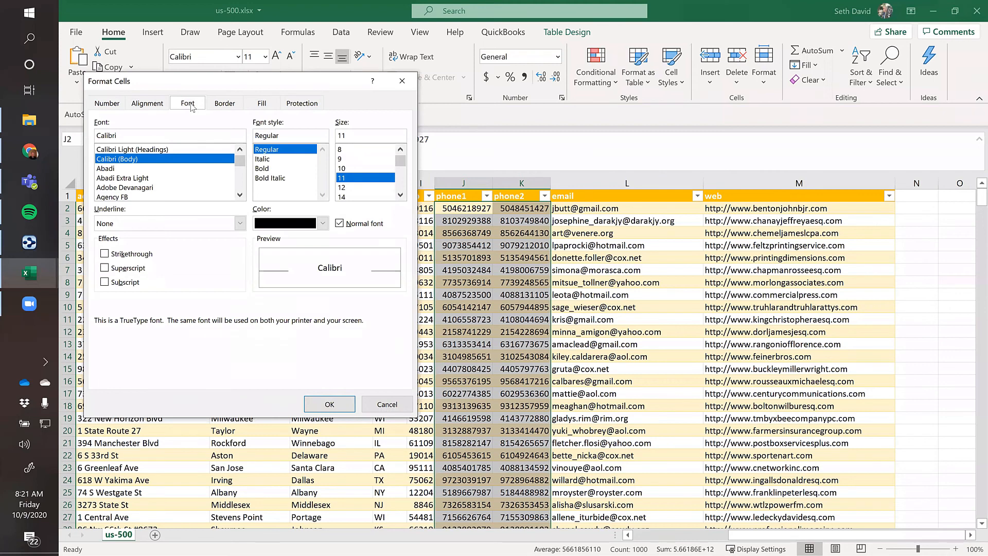
pyautogui.click(105, 105)
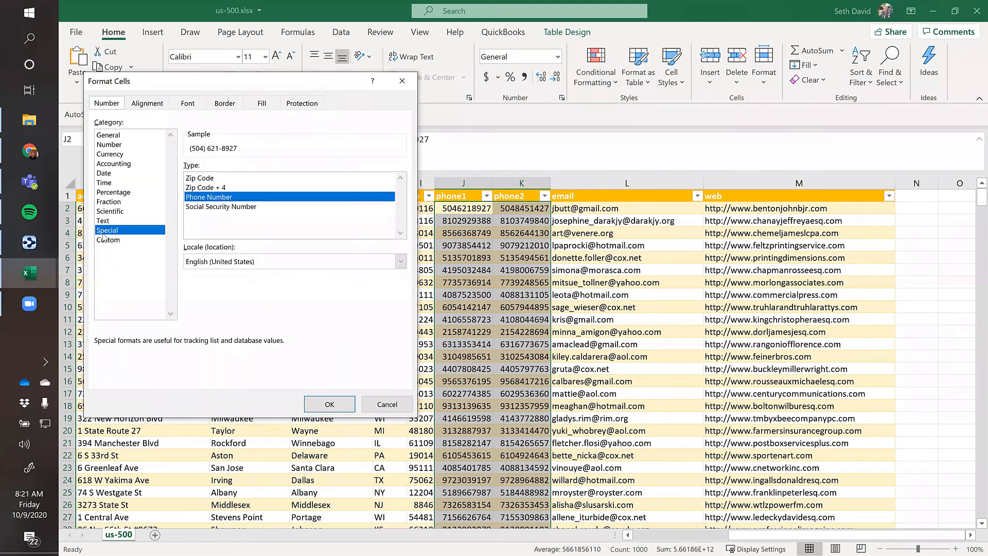
pyautogui.click(326, 404)
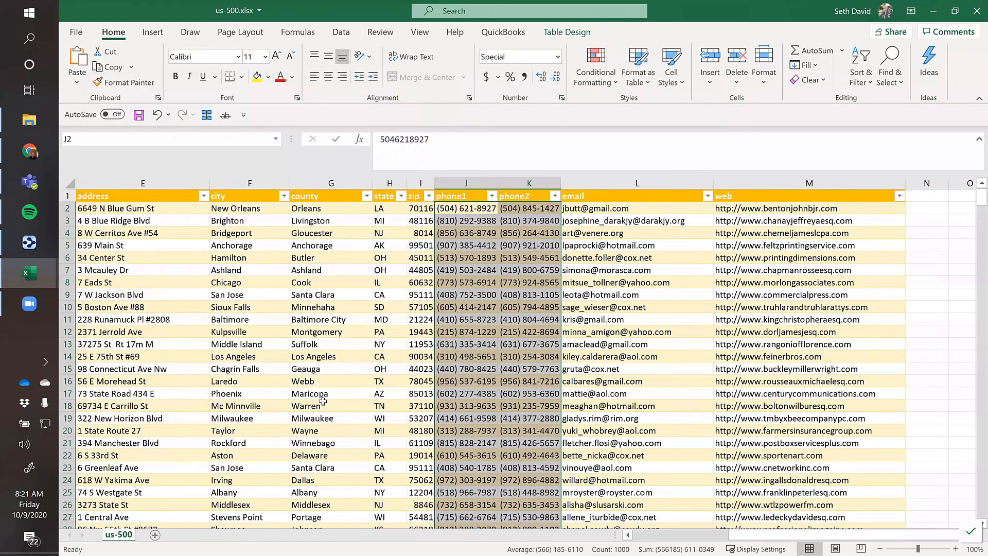
pyautogui.click(460, 221)
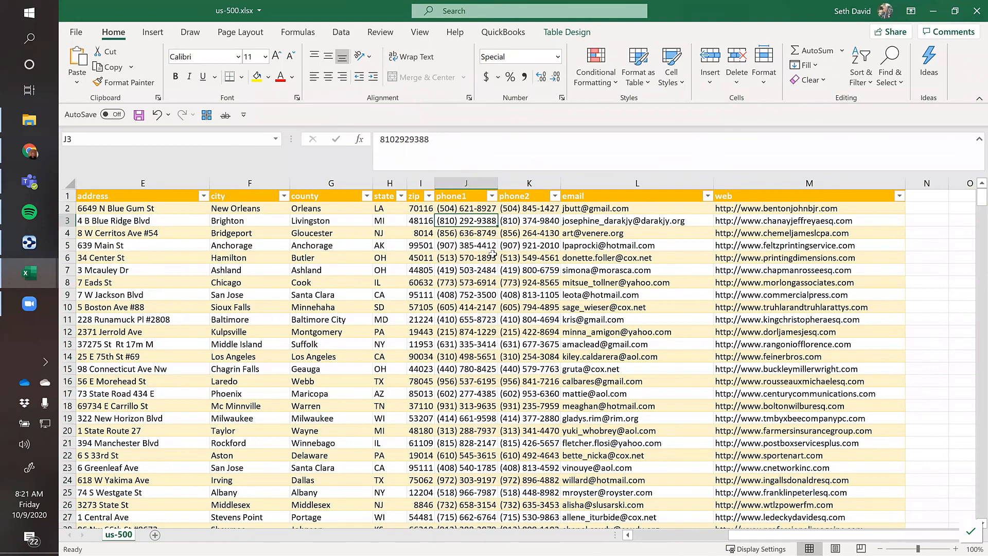
# Step: Examine the first phone1 and phone2 entries and the header row, ending back at the first_name header
pyautogui.click(467, 211)
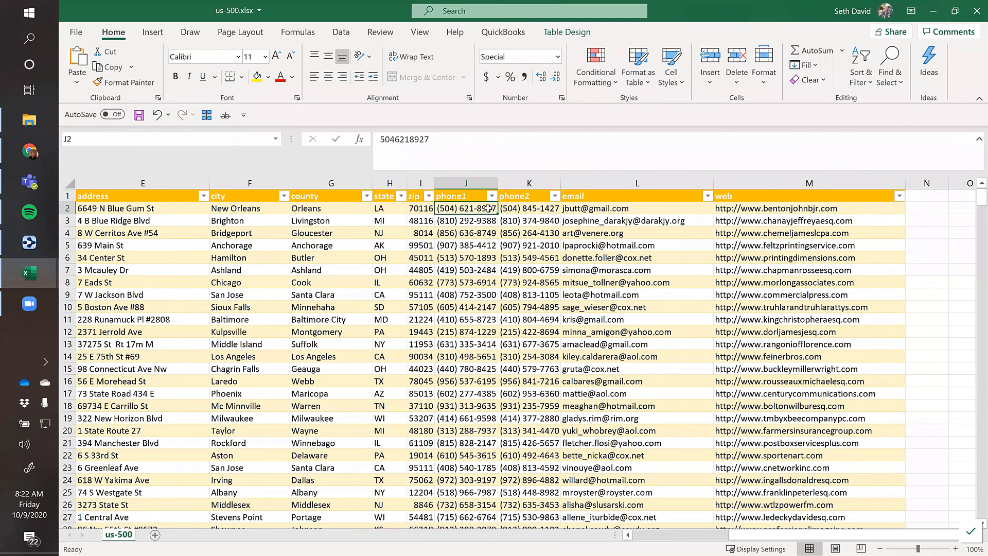
pyautogui.click(512, 208)
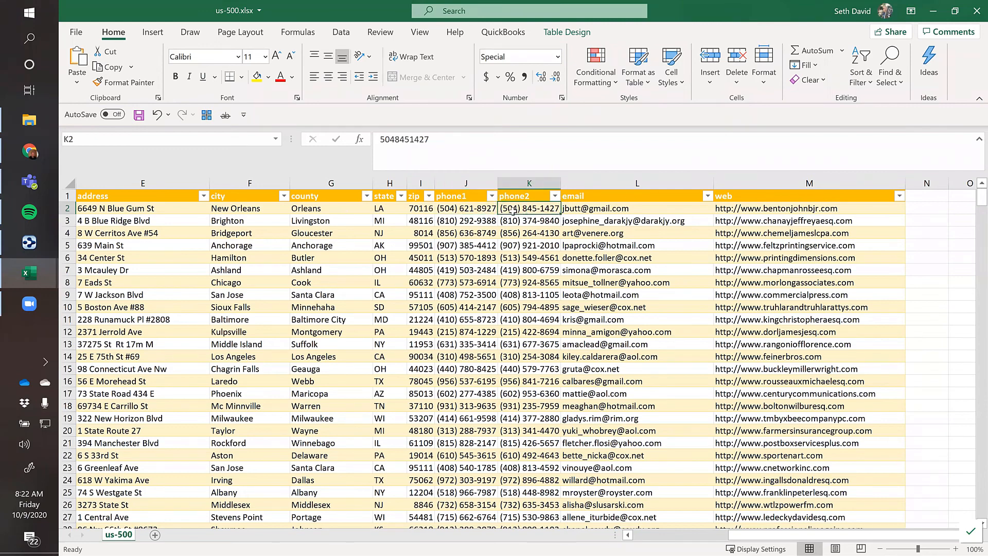
pyautogui.press('Up')
pyautogui.press('Home')
pyautogui.press('Down')
pyautogui.press('Up')
pyautogui.press('Right')
pyautogui.press('Right')
pyautogui.press('Right')
pyautogui.press('Right')
pyautogui.press('Right')
pyautogui.press('Right')
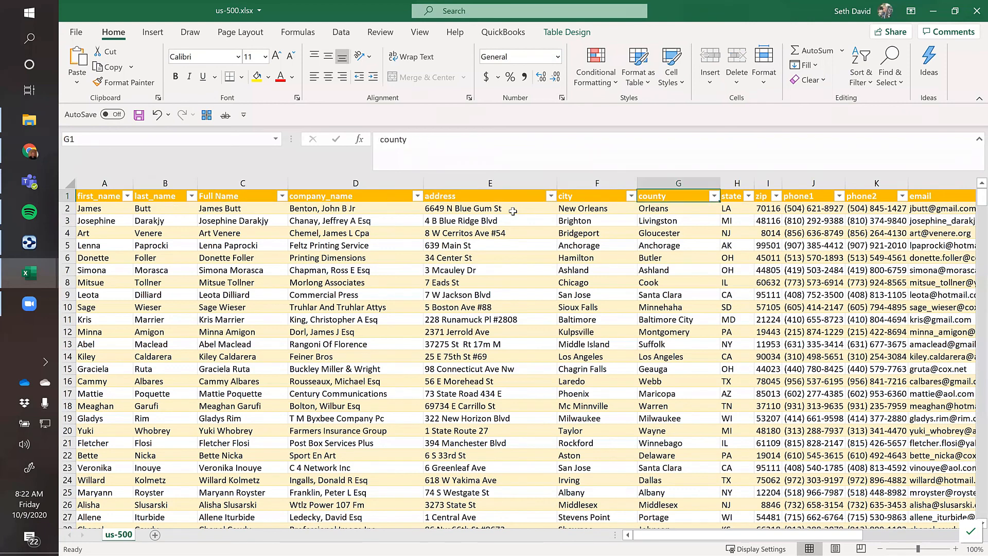
pyautogui.press('Home')
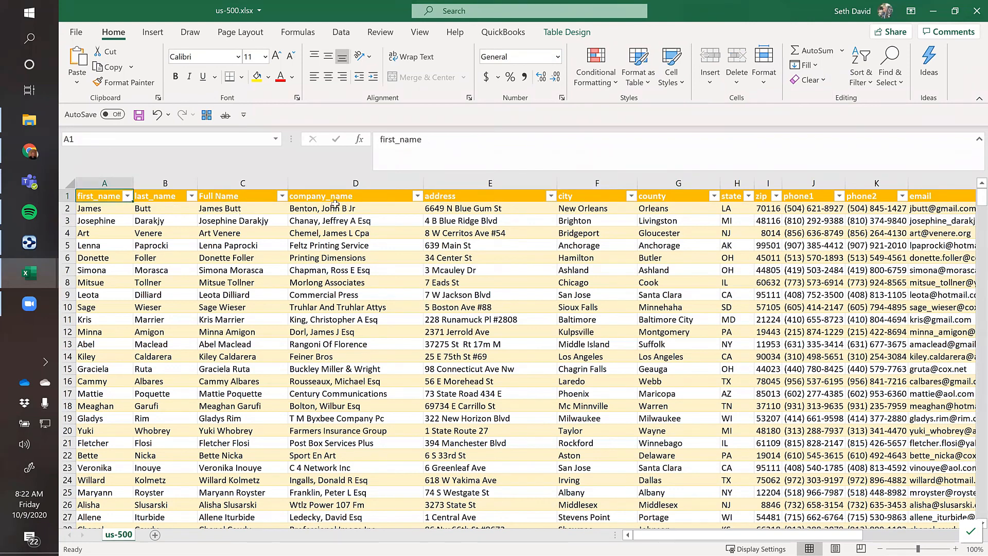
pyautogui.click(363, 197)
pyautogui.click(442, 200)
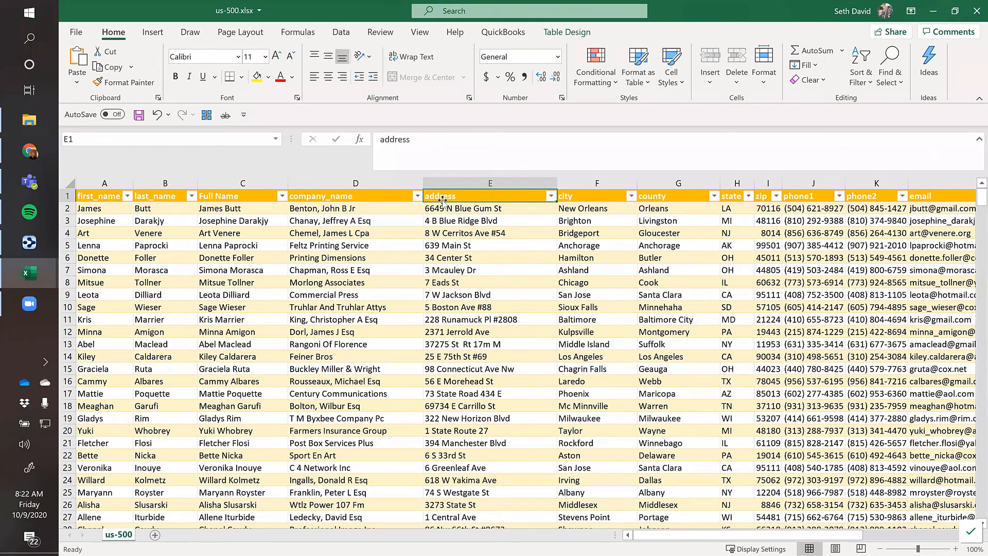
pyautogui.press('Right')
pyautogui.press('Right')
pyautogui.press('Right')
pyautogui.press('Right')
pyautogui.press('Right')
pyautogui.press('Right')
pyautogui.press('Right')
pyautogui.press('Right')
pyautogui.hotkey('ctrl', 'Home')
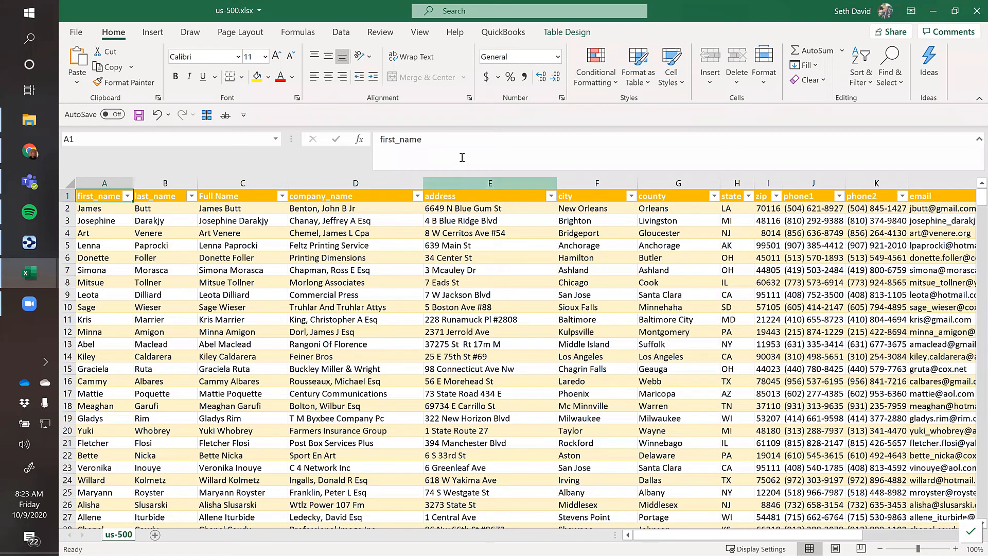
# Step: Open the filter options of the state column
pyautogui.click(736, 207)
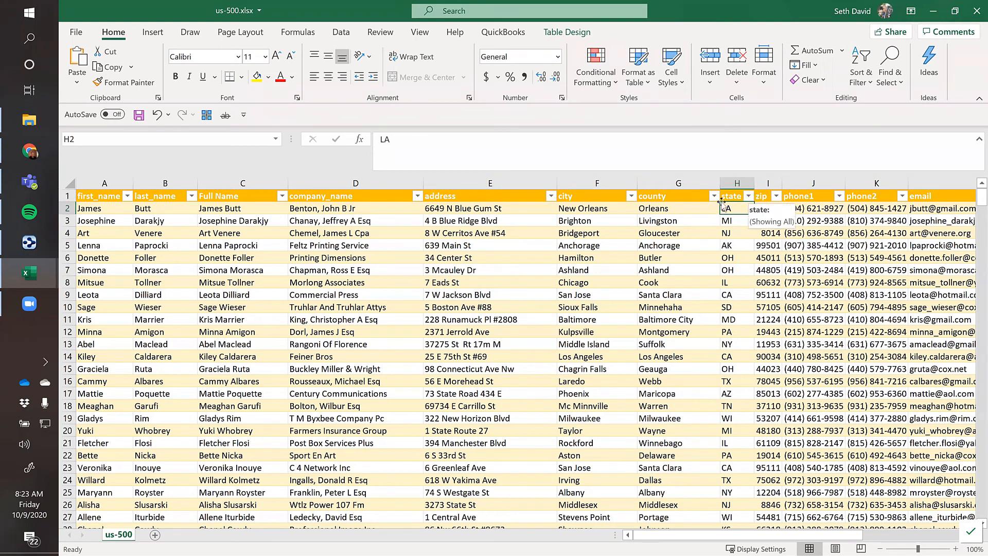
pyautogui.click(728, 197)
pyautogui.click(748, 196)
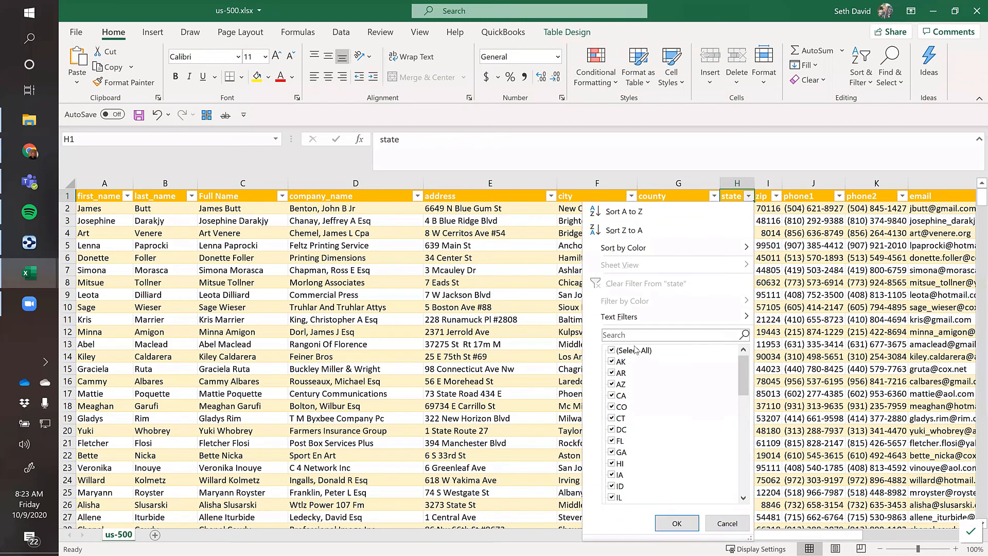
pyautogui.click(612, 351)
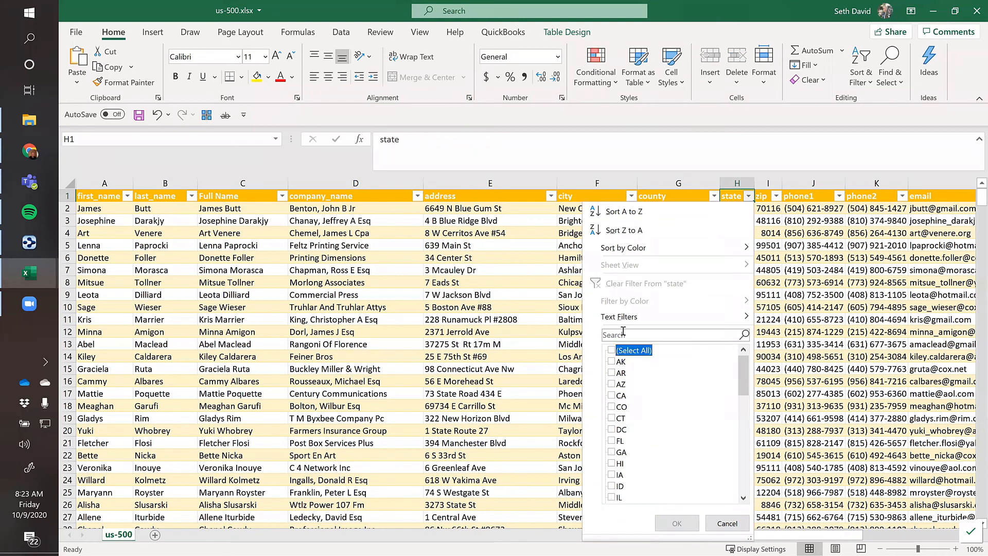
pyautogui.click(620, 396)
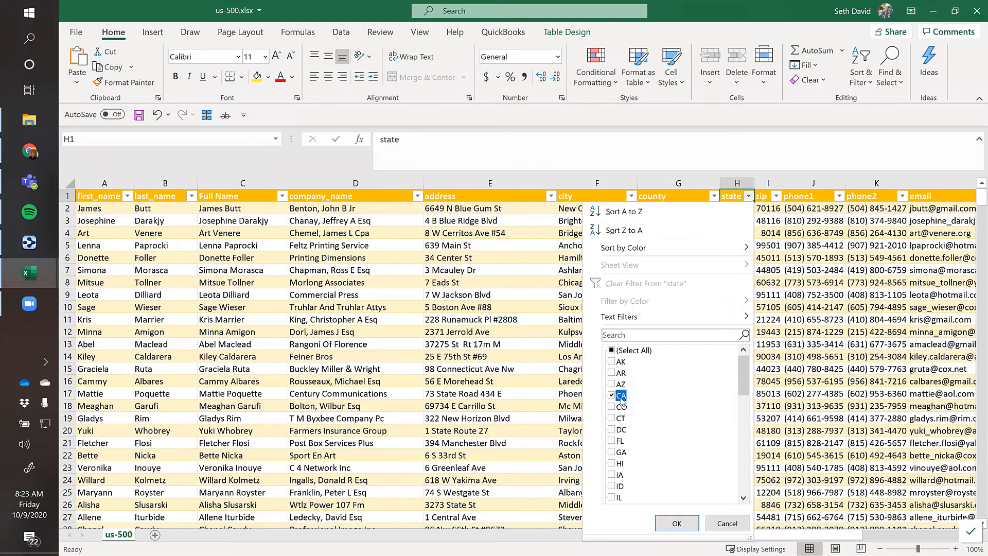
pyautogui.click(612, 350)
pyautogui.click(694, 332)
pyautogui.moveTo(742, 391); pyautogui.dragTo(742, 370)
pyautogui.click(612, 351)
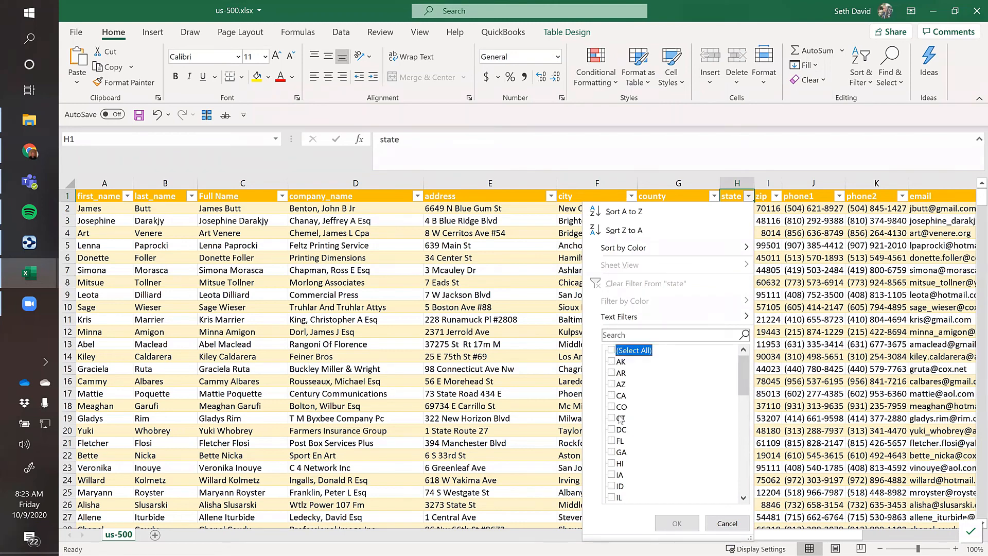
pyautogui.click(612, 351)
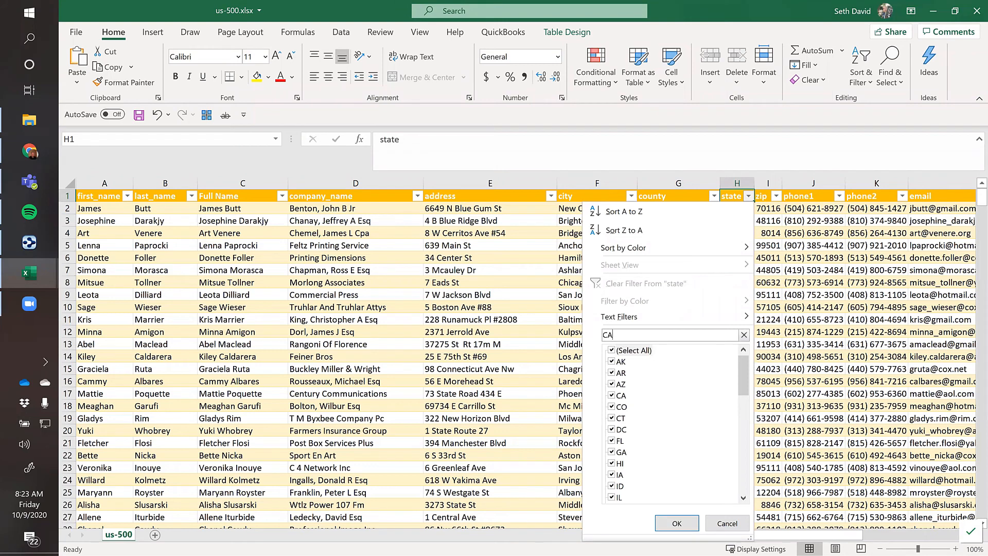
# Step: Filter the state column to CA by searching for it in the filter's value list
pyautogui.write('CA')
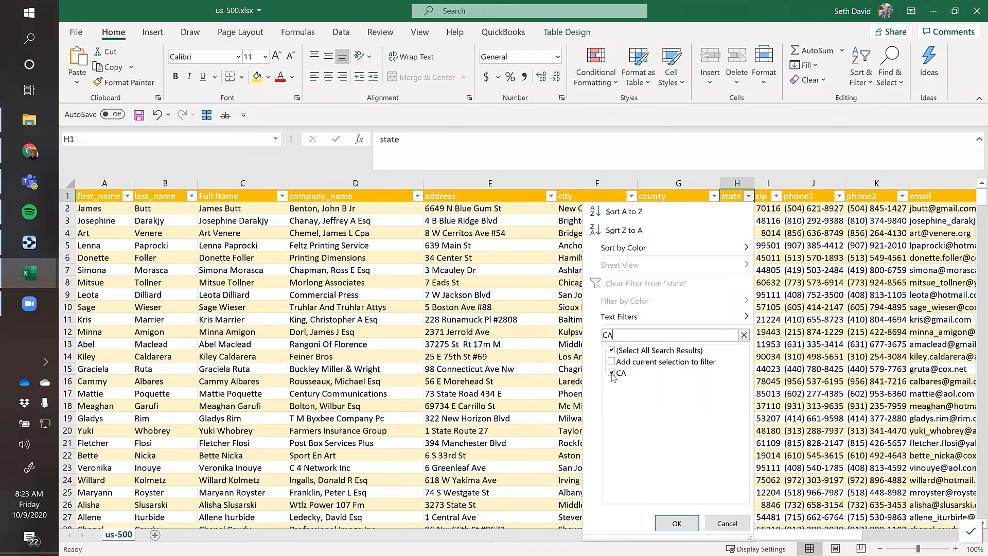
pyautogui.click(675, 522)
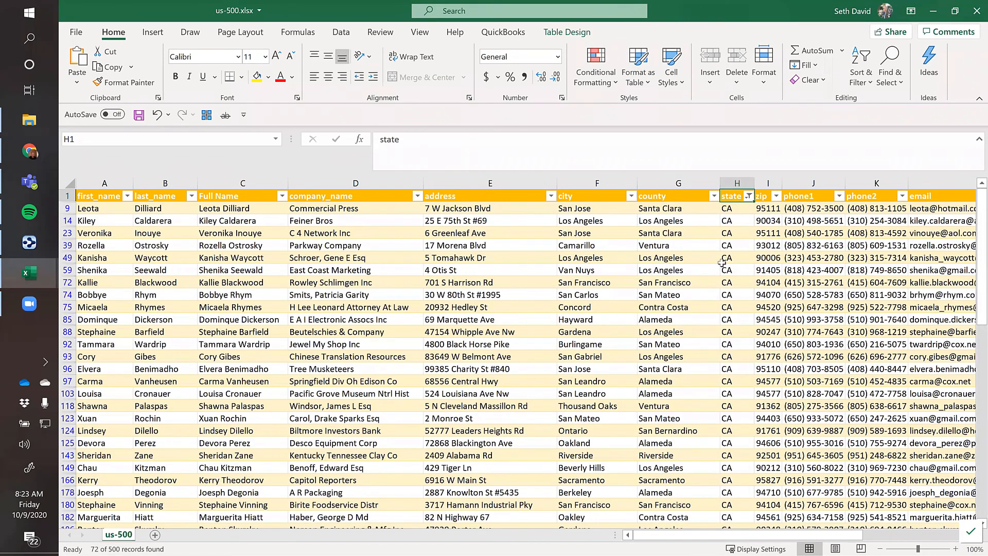
# Step: Review the filtered CA records down to the last one and return to the first in the state column
pyautogui.click(730, 209)
pyautogui.scroll(-5, 741, 270)
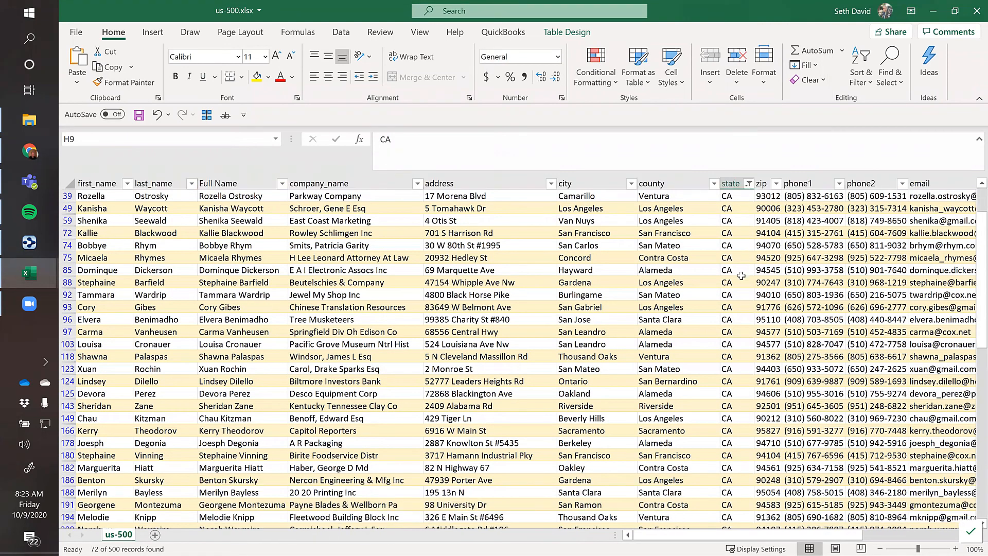
pyautogui.scroll(-1, 741, 278)
pyautogui.click(741, 282)
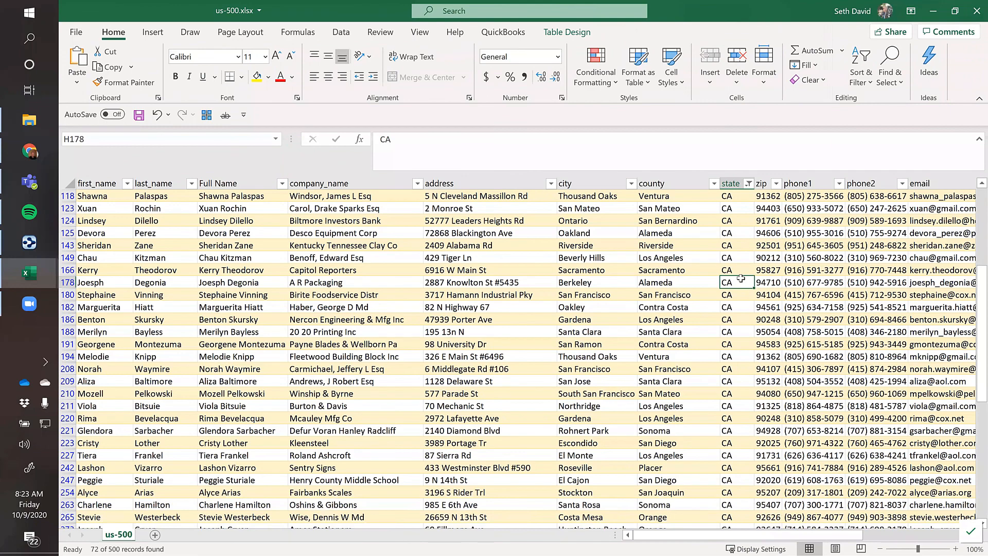
pyautogui.hotkey('ctrl', 'Down')
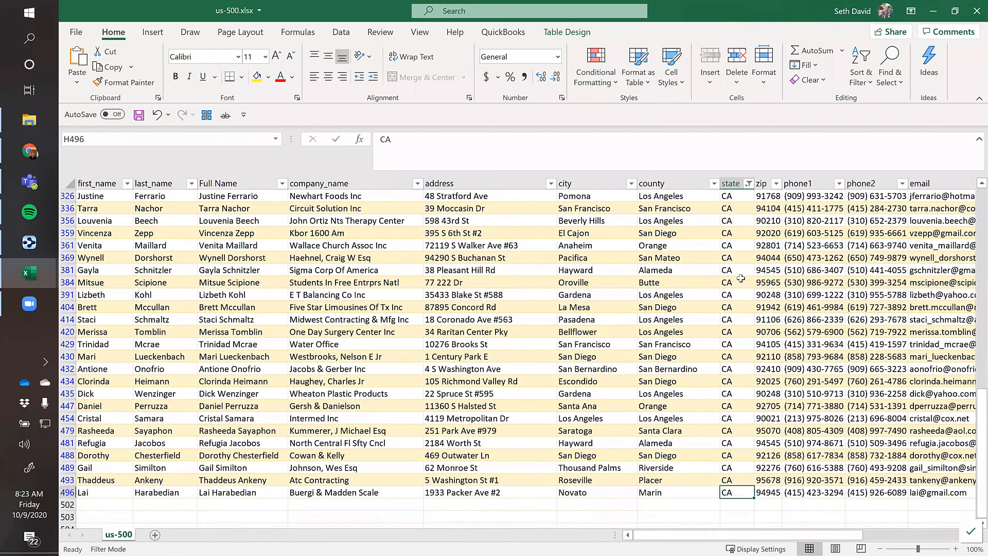
pyautogui.hotkey('ctrl', 'Up')
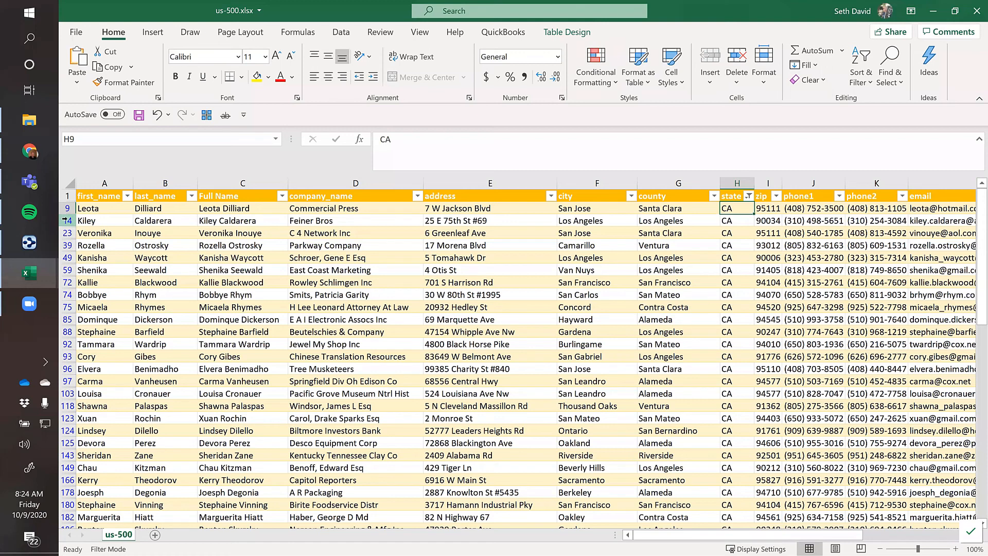
# Step: Copy all filtered CA records from first_name through web without the header row, then cancel the copy
pyautogui.click(110, 224)
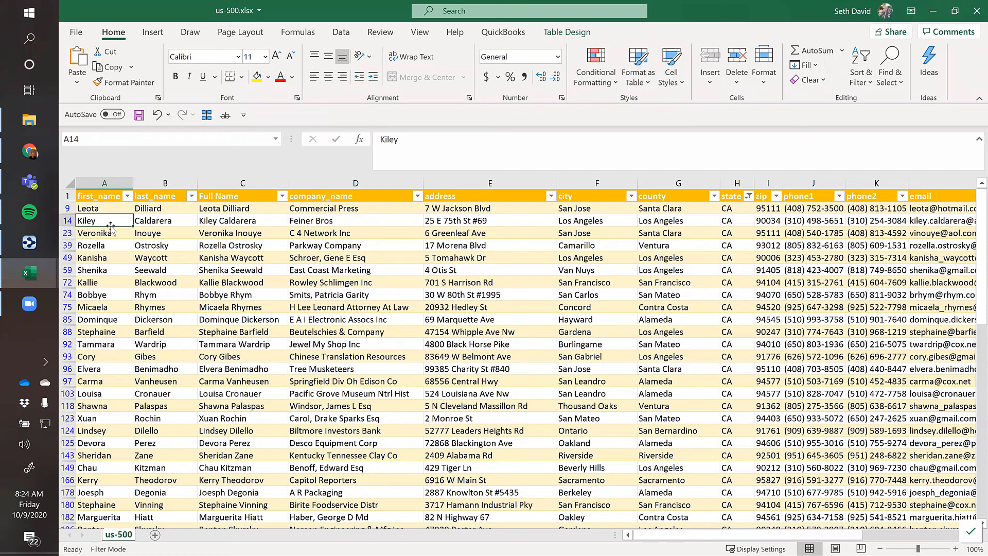
pyautogui.press('Up')
pyautogui.hotkey('ctrl', 'shift', 'Down')
pyautogui.hotkey('ctrl', 'shift', 'Right')
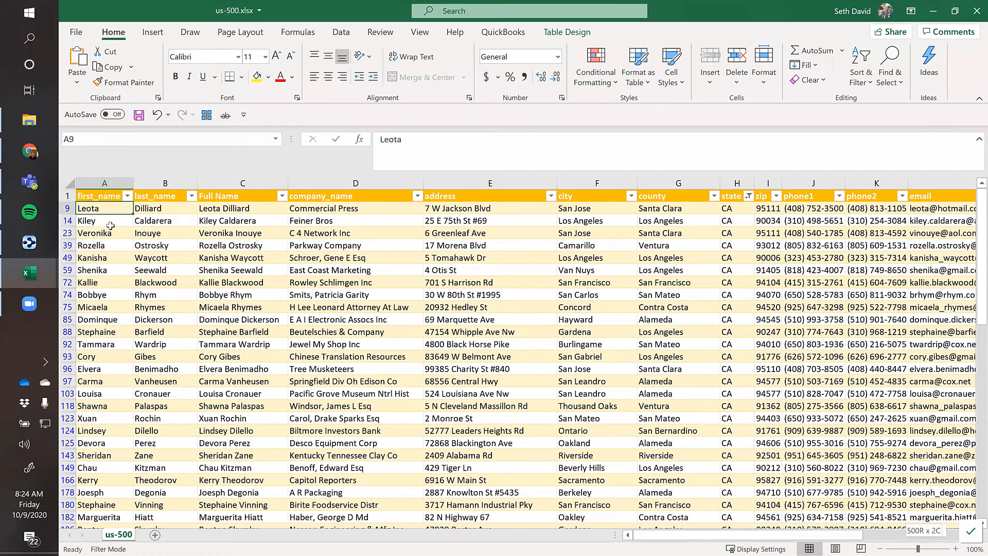
pyautogui.hotkey('ctrl', 'c')
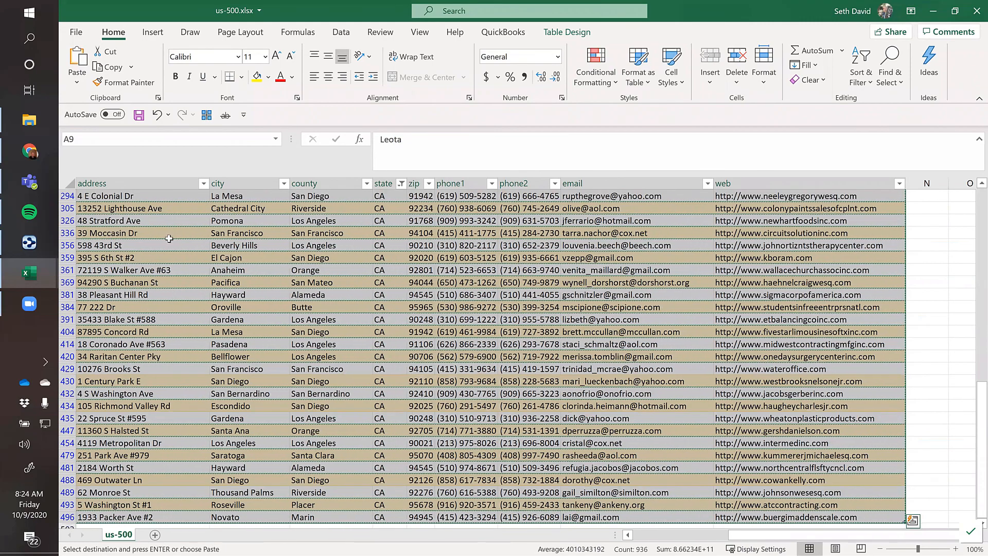
pyautogui.hscroll(-3, 90, 248)
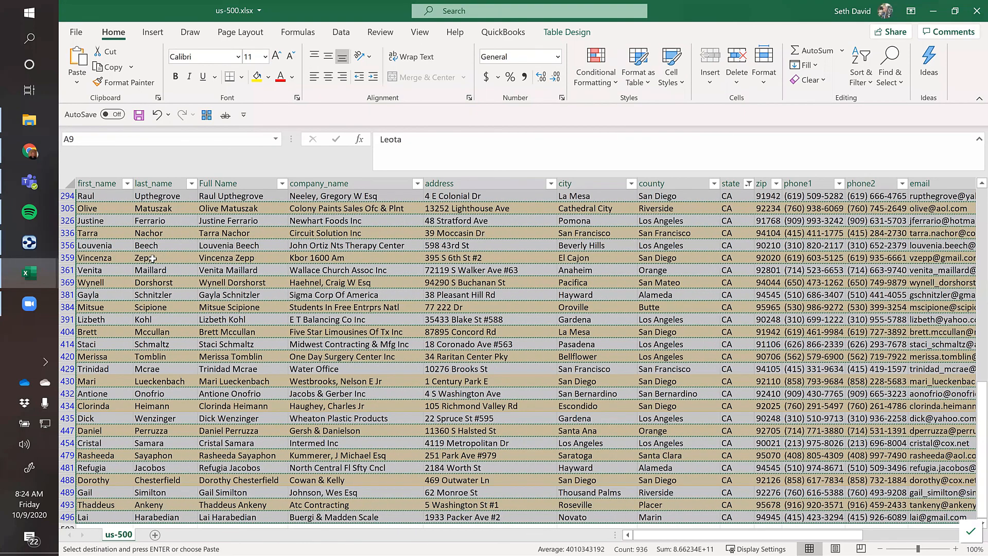
pyautogui.press('Escape')
# Step: Return to the first filtered record in the first_name column and save the workbook
pyautogui.scroll(15, 153, 252)
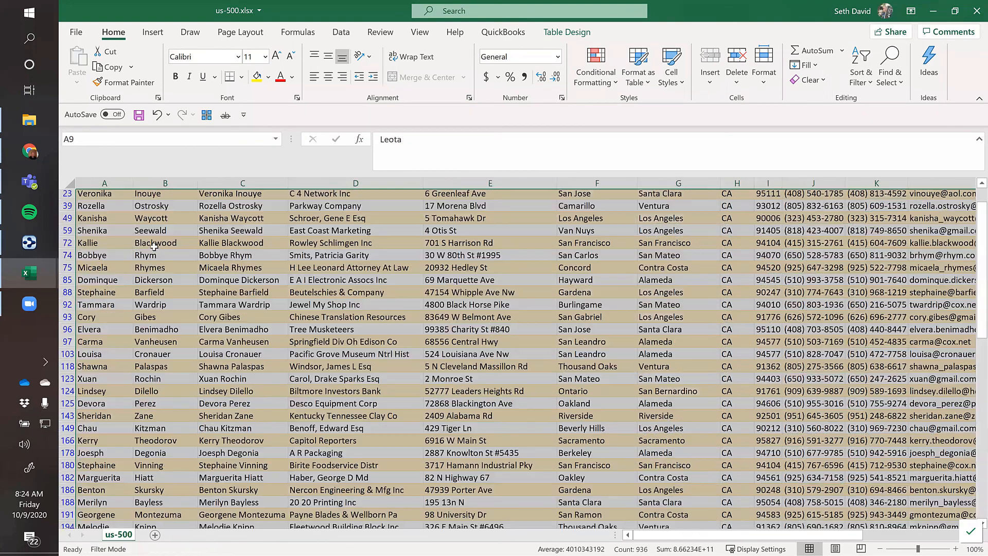
pyautogui.scroll(1, 153, 247)
pyautogui.click(153, 245)
pyautogui.hotkey('ctrl', 'Up')
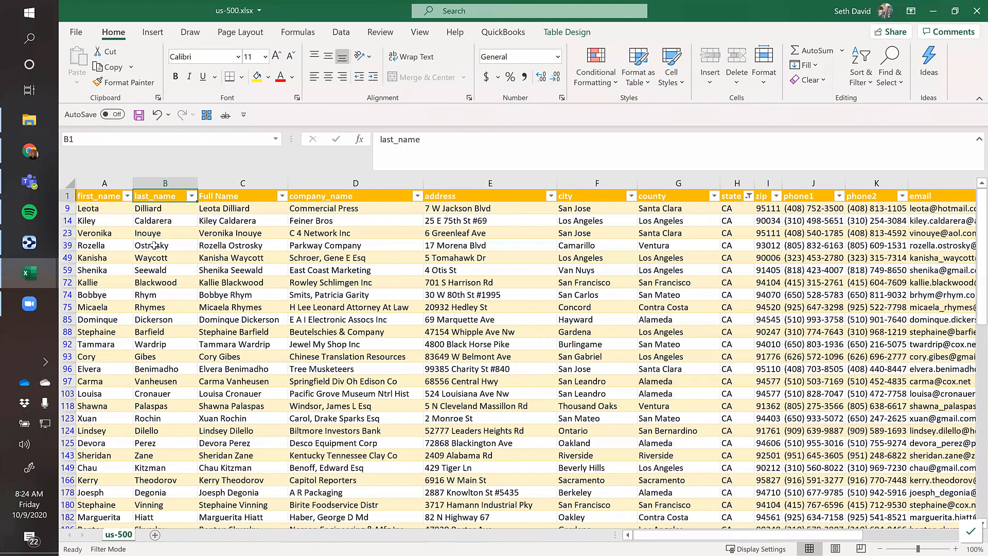
pyautogui.press('Left')
pyautogui.press('Down')
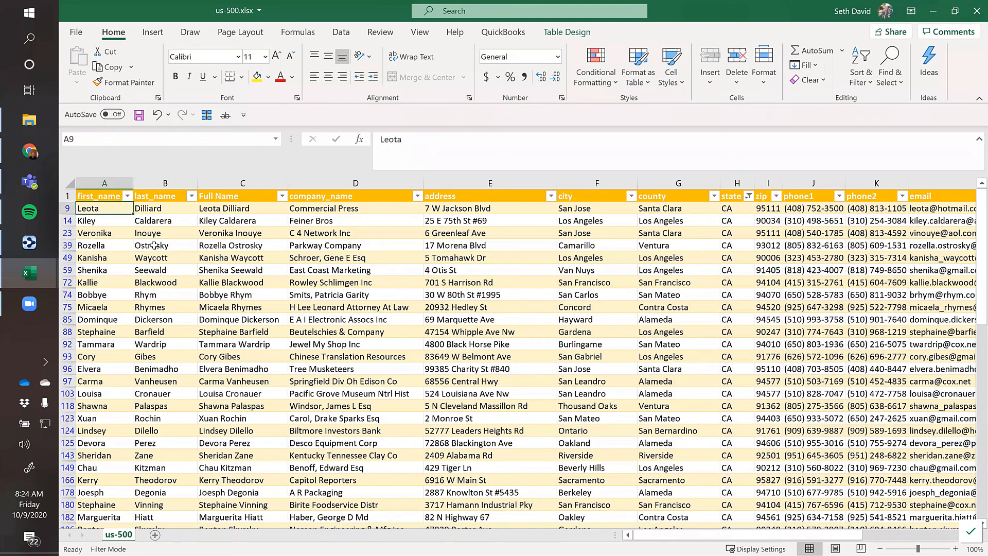
pyautogui.hotkey('ctrl', 's')
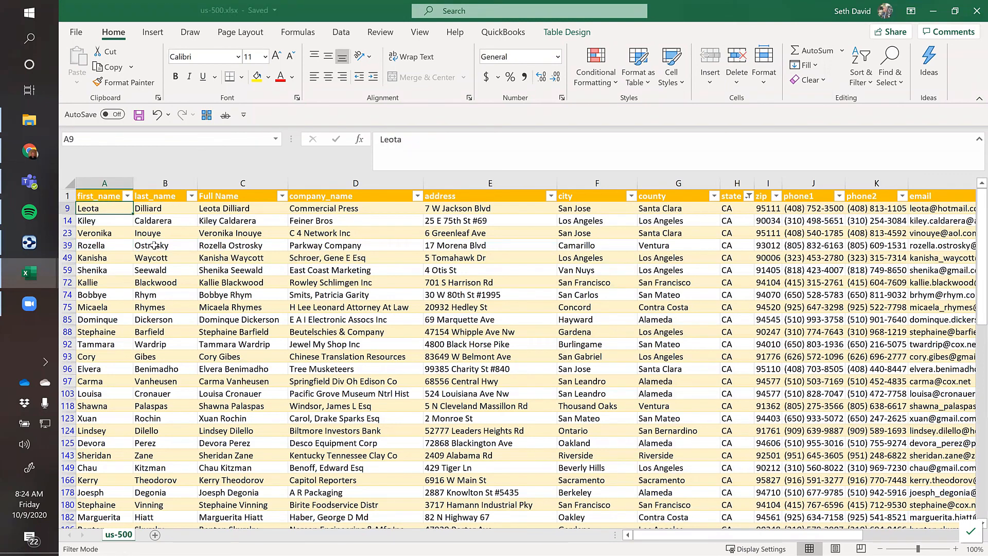
# Step: Move the Quick Access Toolbar above the ribbon and return it below the ribbon
pyautogui.click(206, 116)
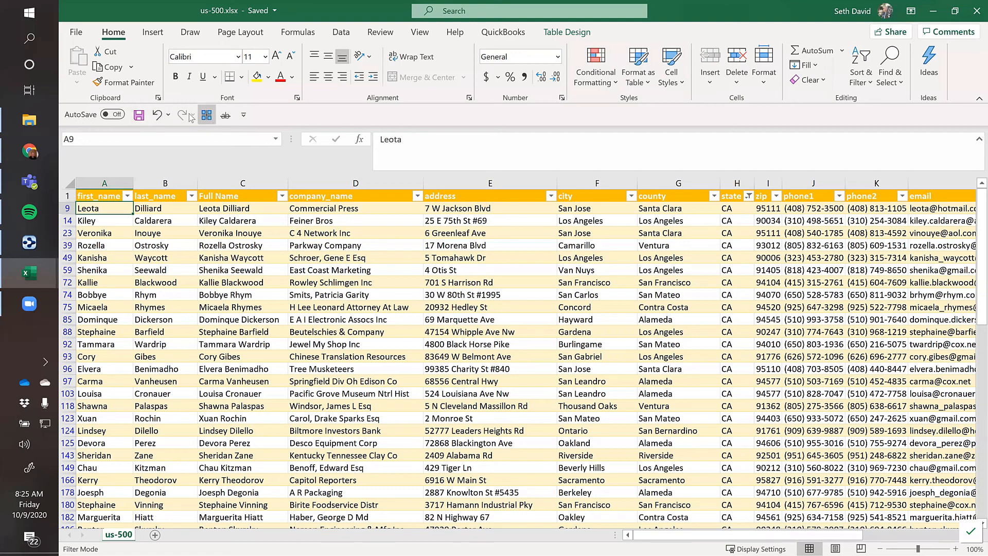
pyautogui.rightClick(286, 118)
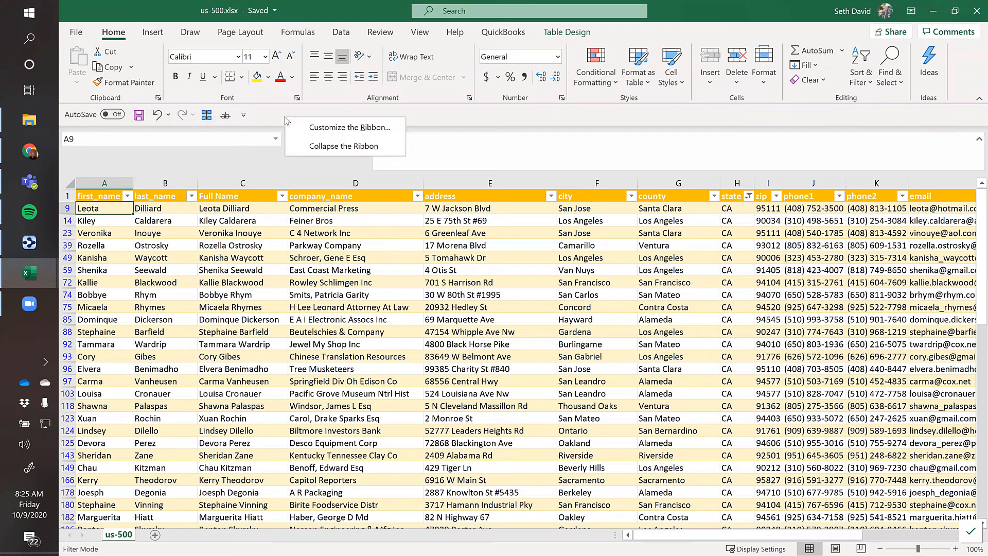
pyautogui.click(282, 119)
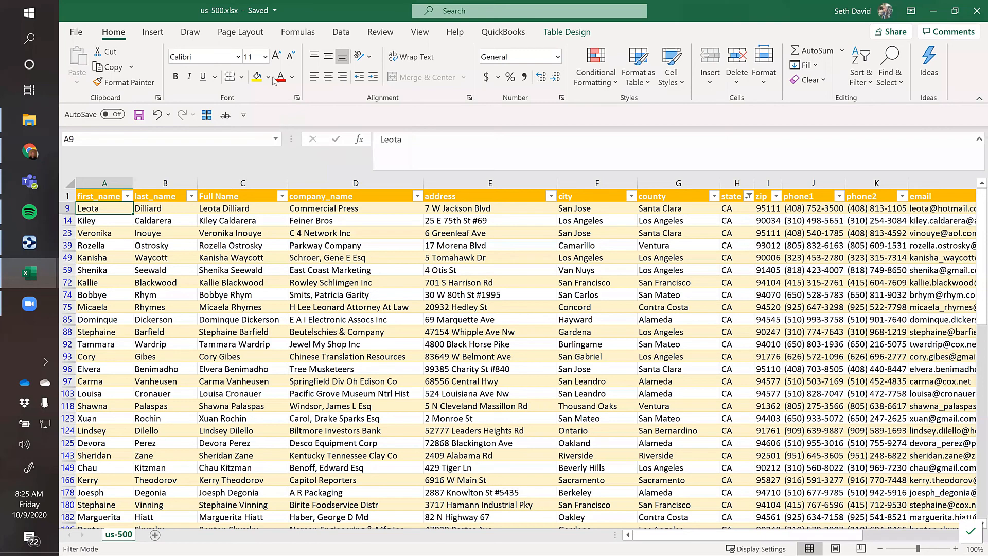
pyautogui.rightClick(212, 115)
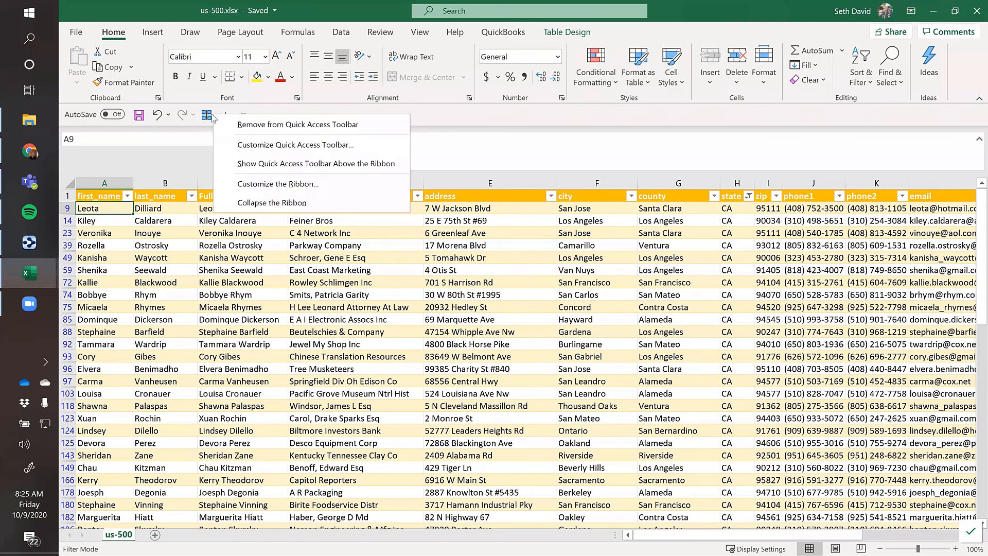
pyautogui.click(315, 164)
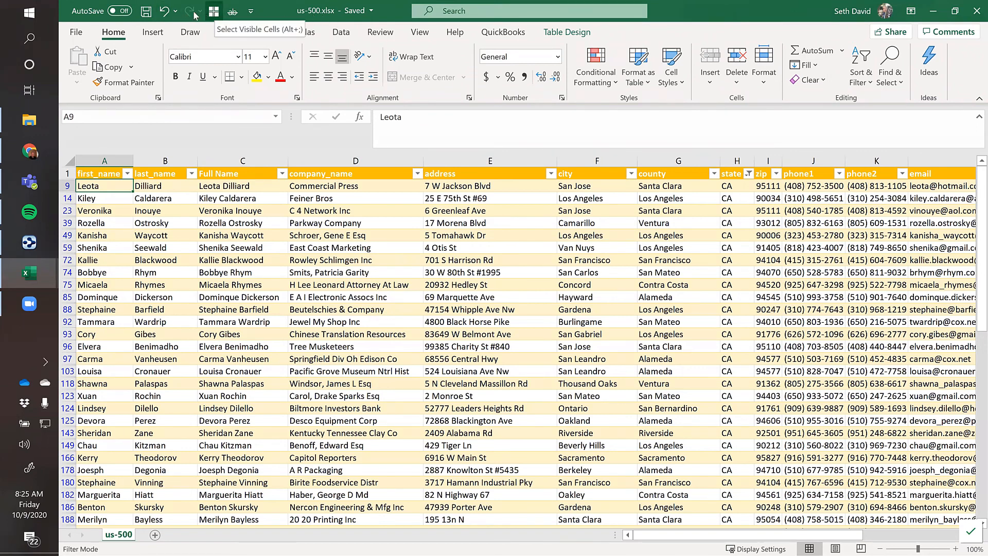
pyautogui.rightClick(212, 16)
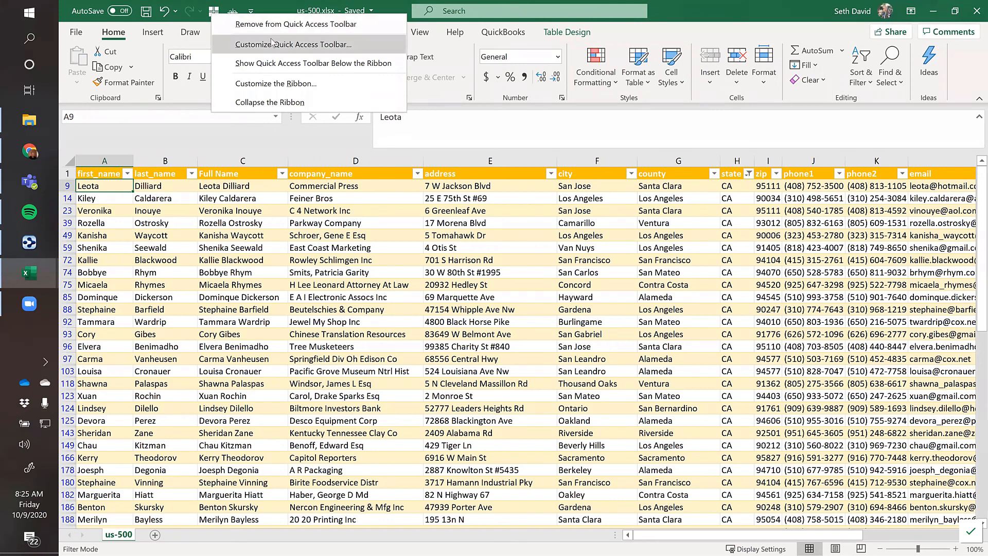
pyautogui.click(273, 64)
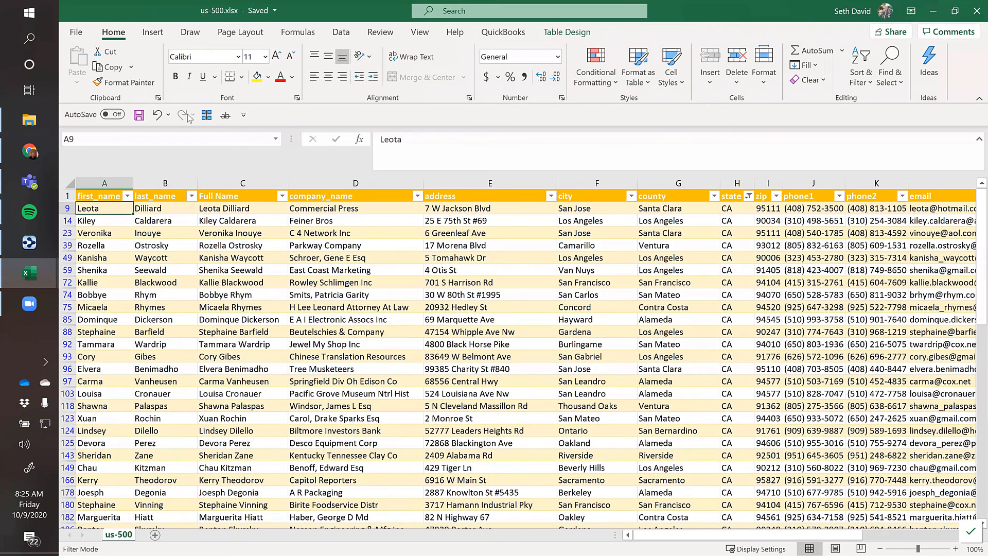
# Step: Open the Quick Access Toolbar customization options and list All Commands as the available commands
pyautogui.rightClick(143, 115)
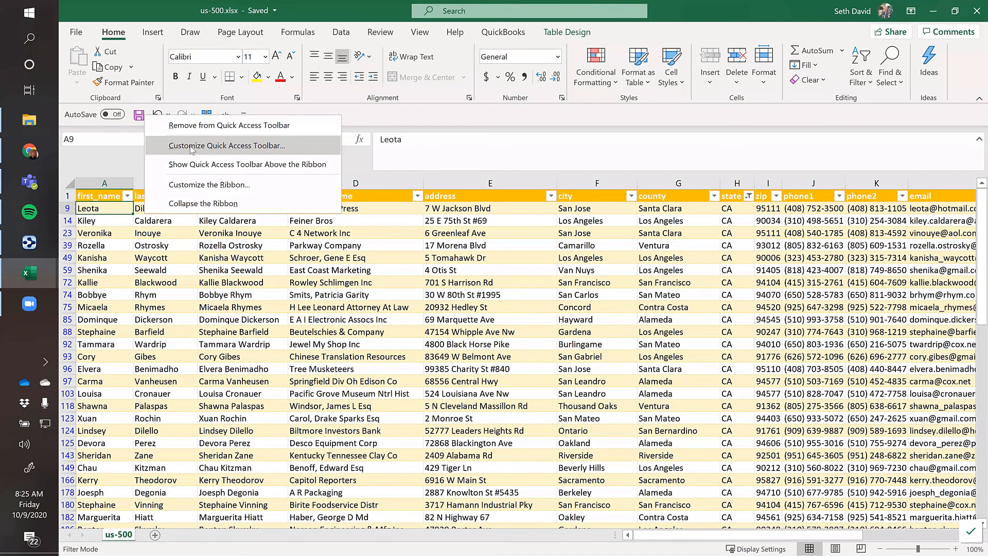
pyautogui.click(239, 146)
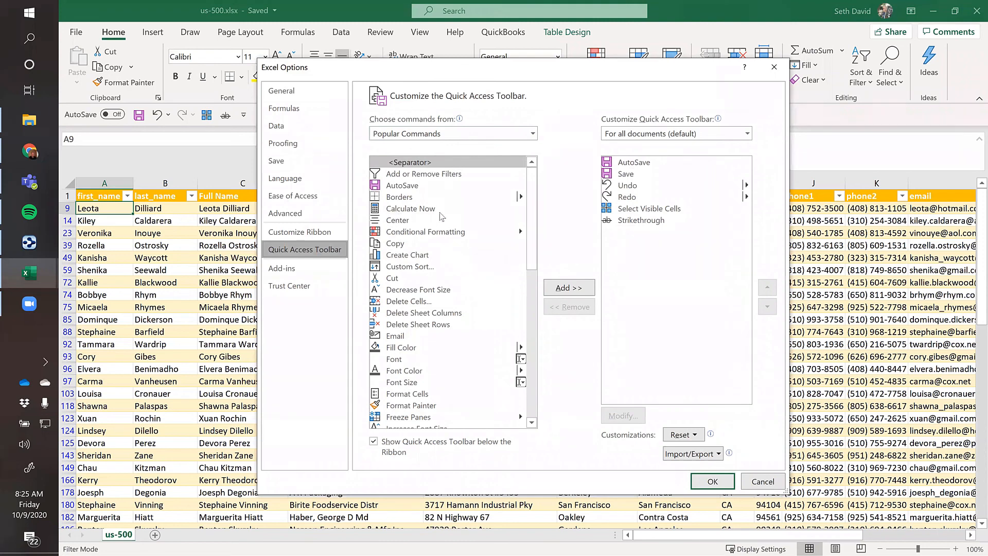
pyautogui.moveTo(531, 248); pyautogui.dragTo(532, 149)
pyautogui.click(533, 133)
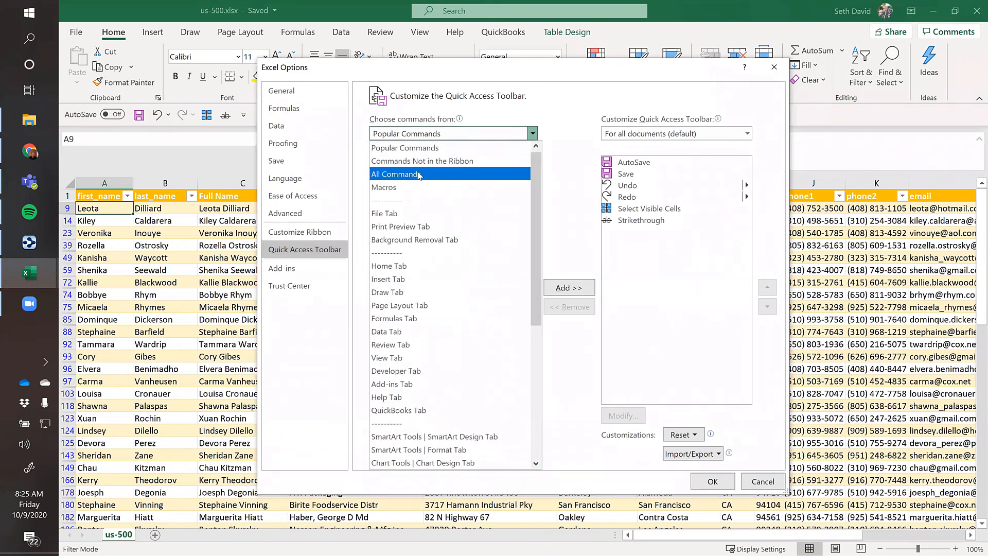
pyautogui.click(418, 175)
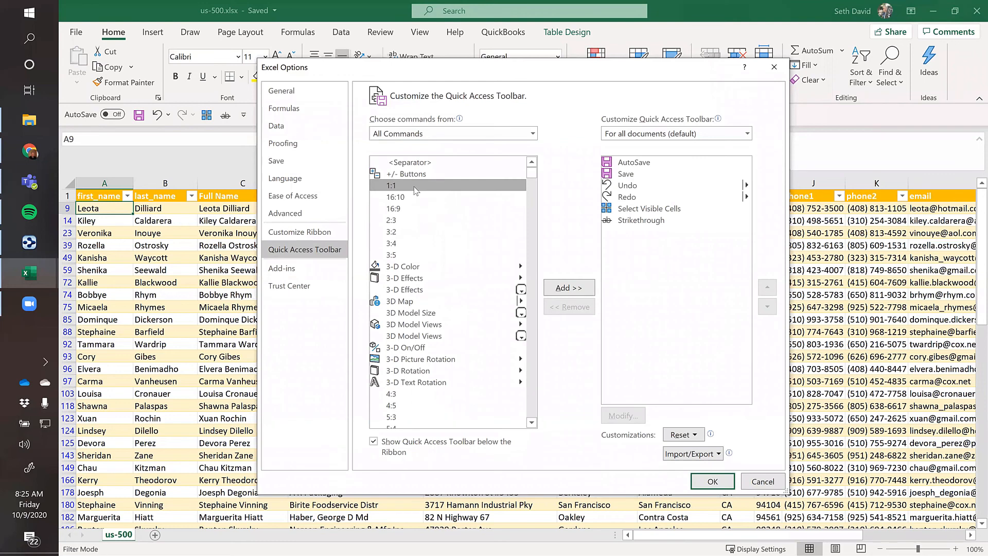
# Step: Find the Select Visible Cells command among all available commands and select it
pyautogui.press('s')
pyautogui.scroll(-4, 438, 315)
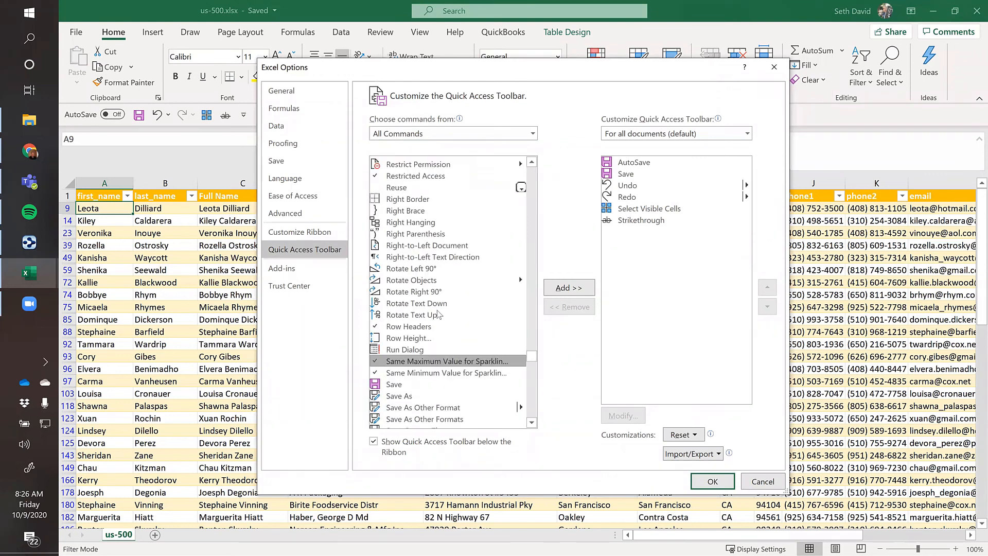
pyautogui.scroll(-5, 437, 315)
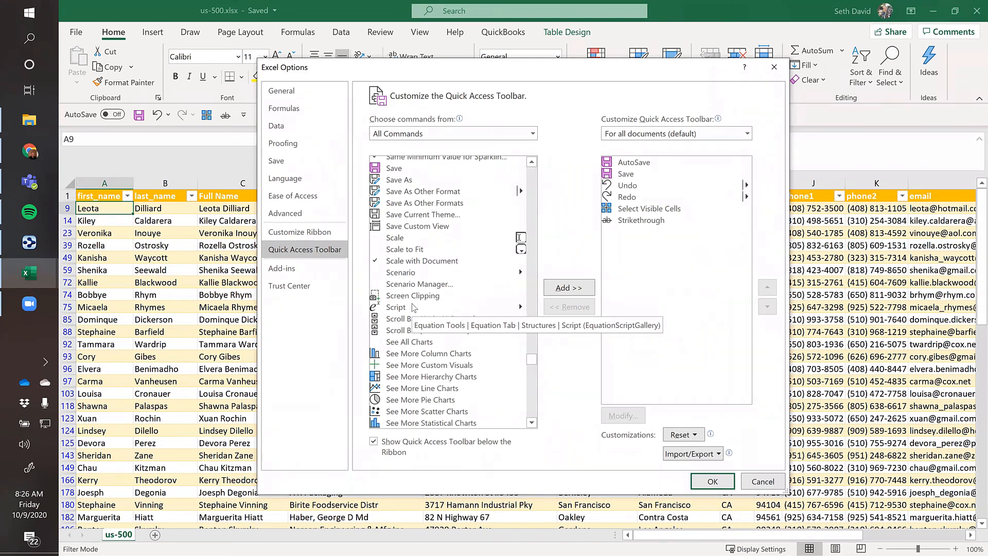
pyautogui.scroll(-3, 411, 308)
pyautogui.scroll(-4, 406, 312)
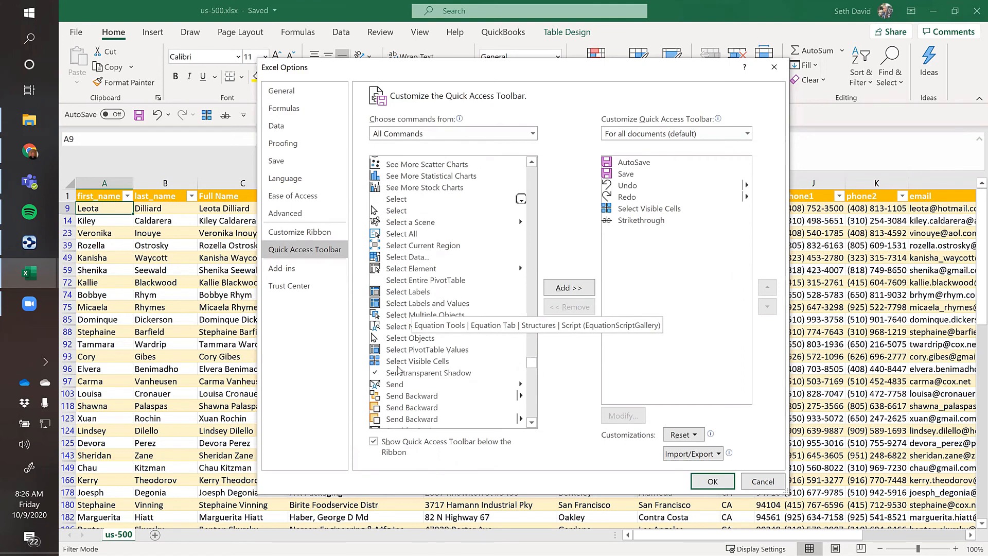
pyautogui.click(432, 366)
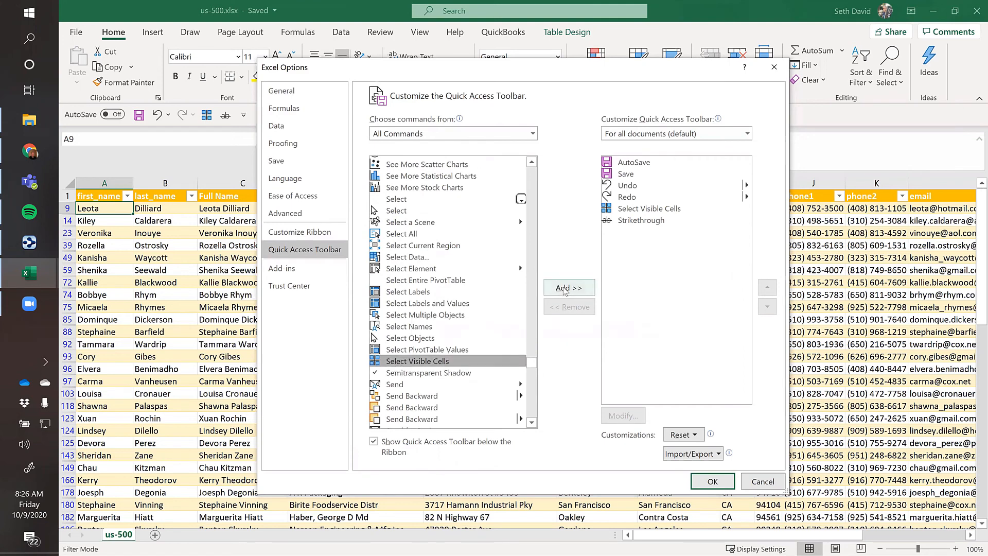
# Step: Check the Strikethrough and Select Visible Cells entries already on the Quick Access Toolbar and accept the options
pyautogui.click(624, 221)
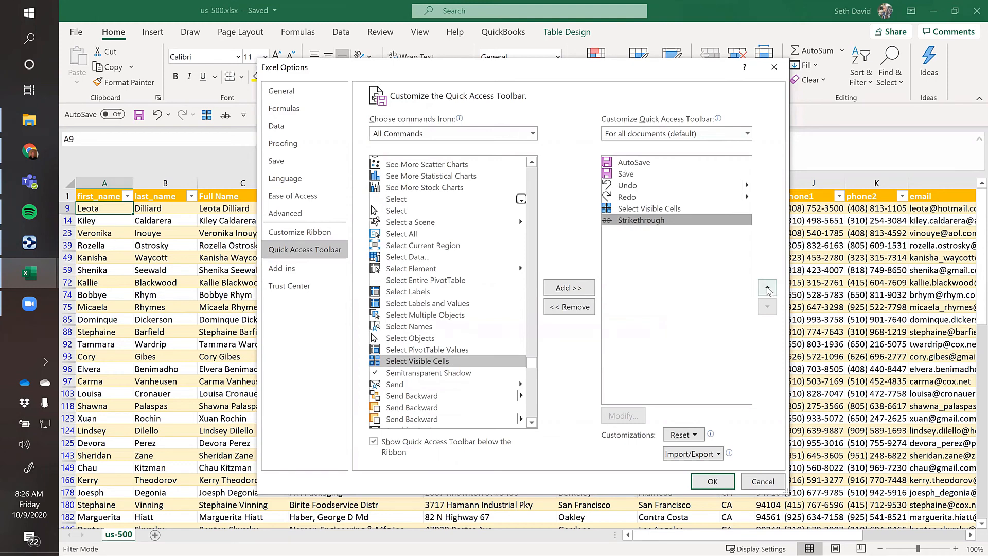
pyautogui.click(621, 209)
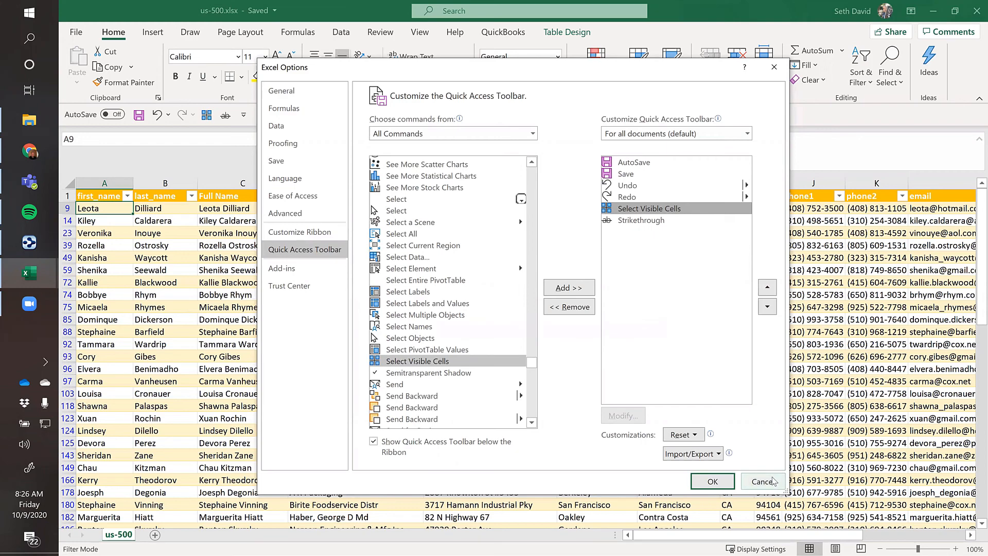
pyautogui.click(712, 481)
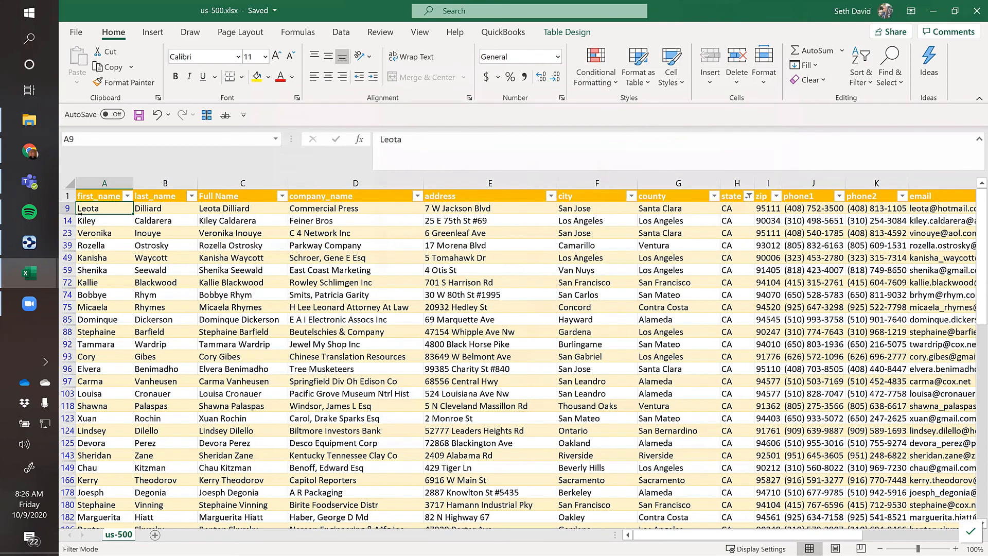
# Step: Select the filtered CA records from first_name through web without the header row, limited to visible cells
pyautogui.click(79, 213)
pyautogui.hscroll(4, 82, 214)
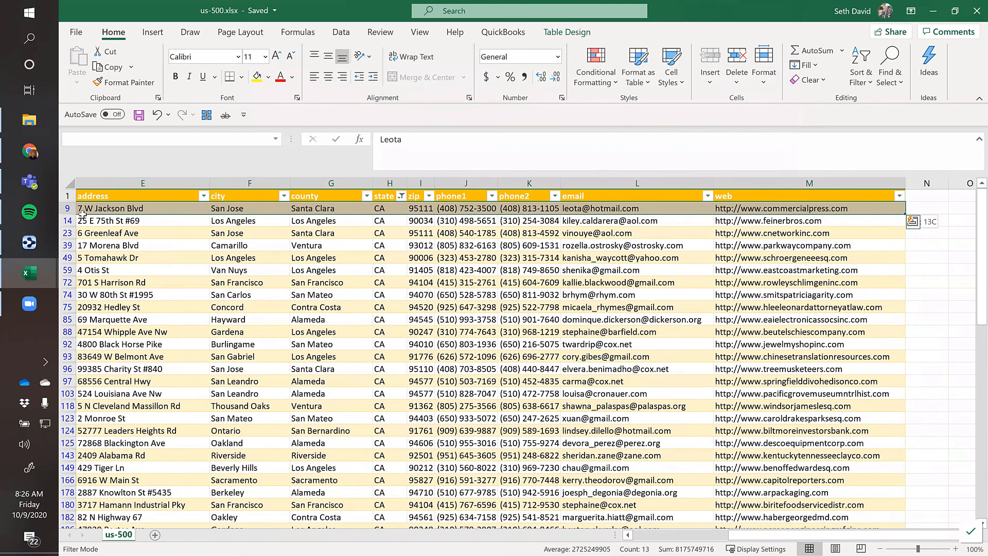
pyautogui.hotkey('ctrl', 'shift', 'Down')
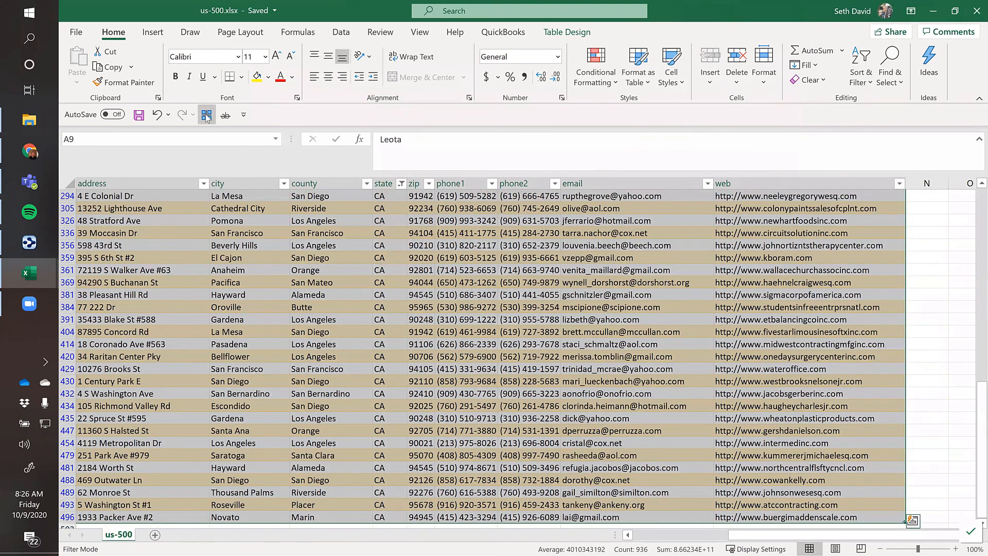
pyautogui.click(207, 117)
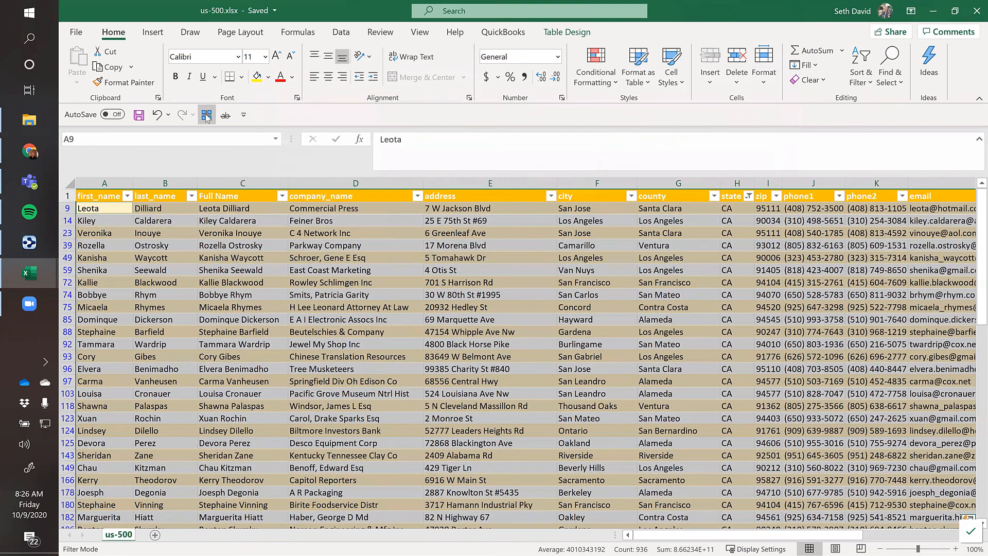
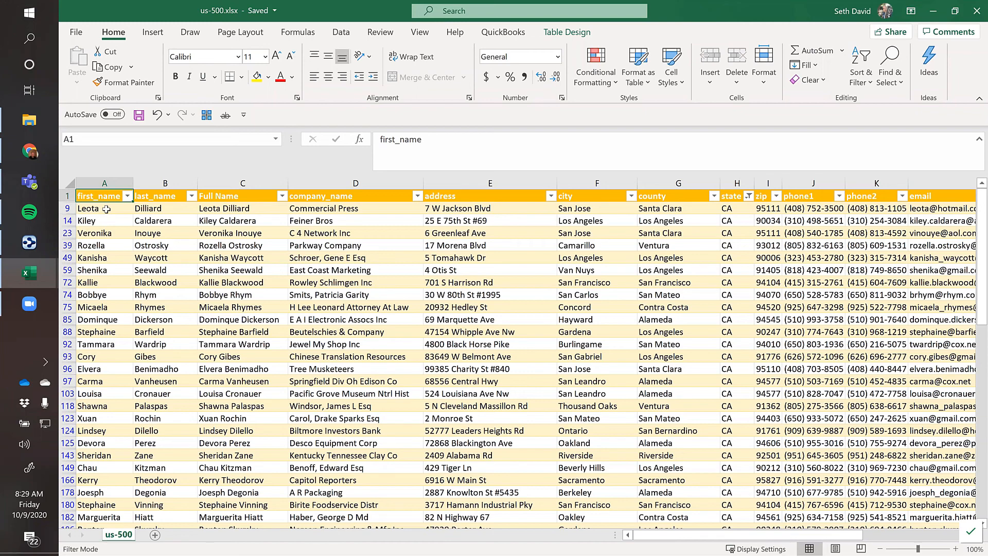
# Step: Copy only the visible cells of the filtered table from first_name through web, including the header row
pyautogui.hotkey('ctrl', 'shift', 'Right')
pyautogui.hotkey('ctrl', 'shift', 'Down')
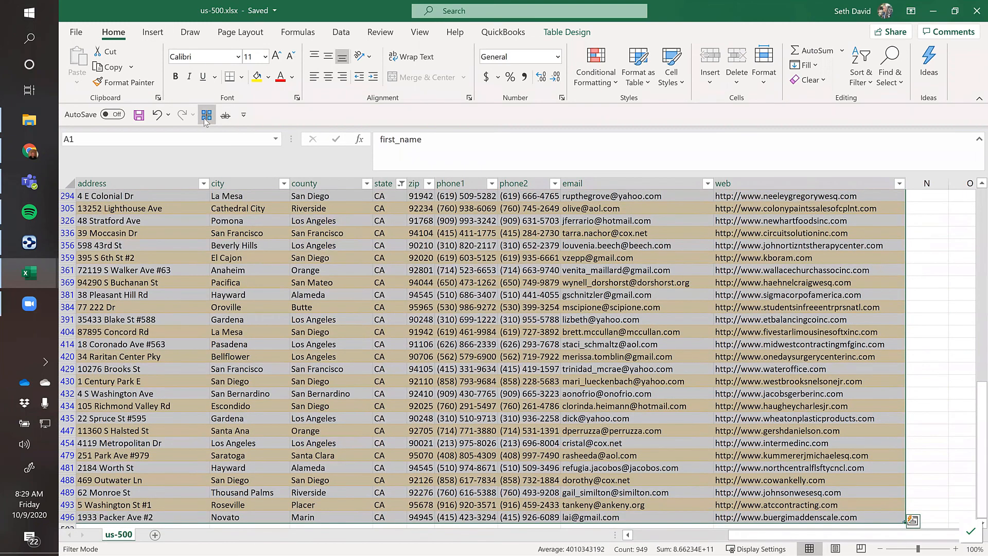
pyautogui.click(206, 116)
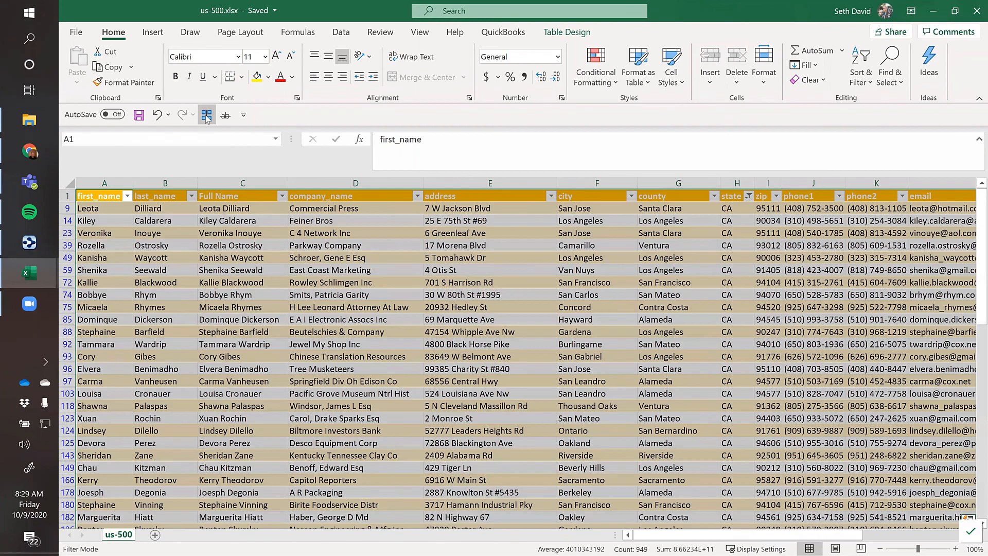
pyautogui.hotkey('ctrl', 'c')
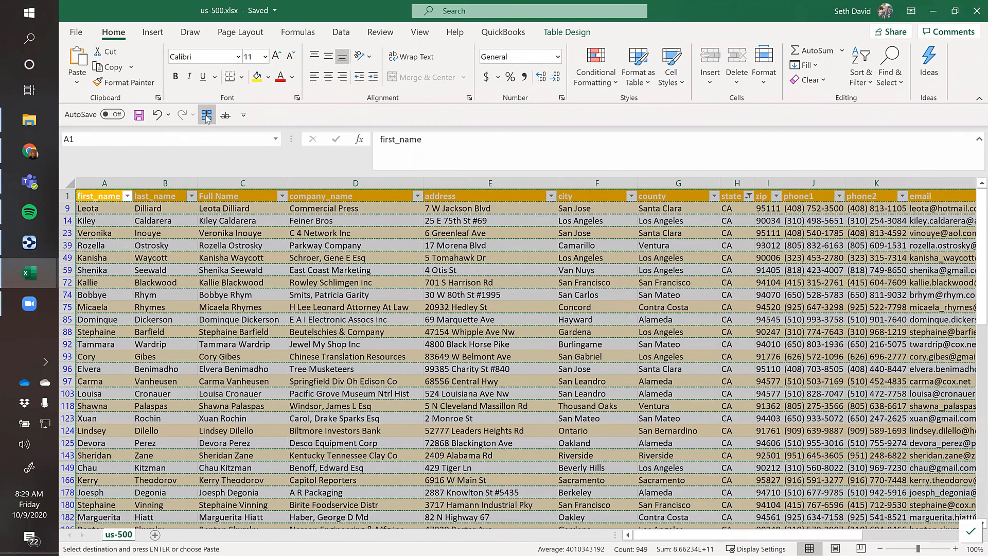
# Step: Add a new sheet named CA and paste the copied records at cell A1
pyautogui.click(155, 535)
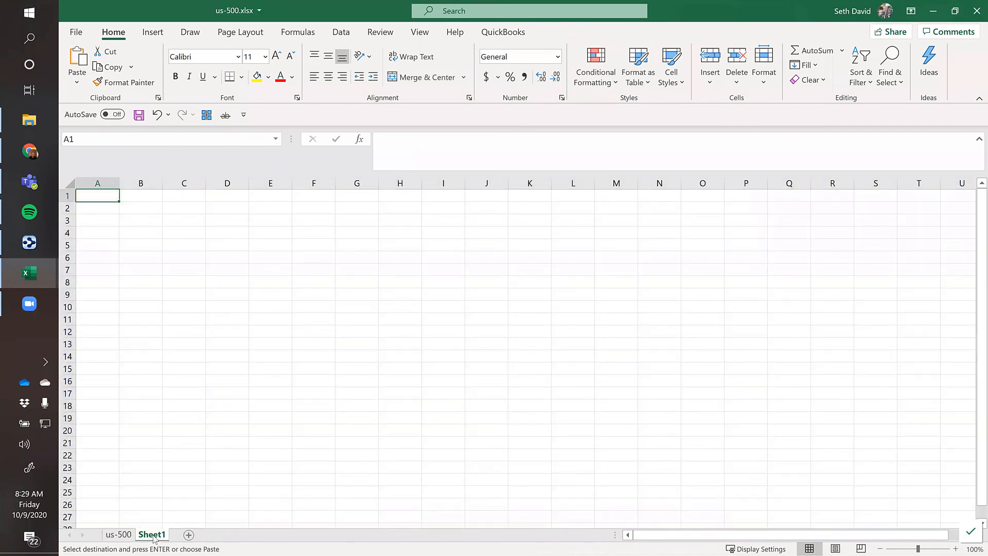
pyautogui.doubleClick(152, 535)
pyautogui.write('CA')
pyautogui.press('Return')
pyautogui.hotkey('ctrl', 'v')
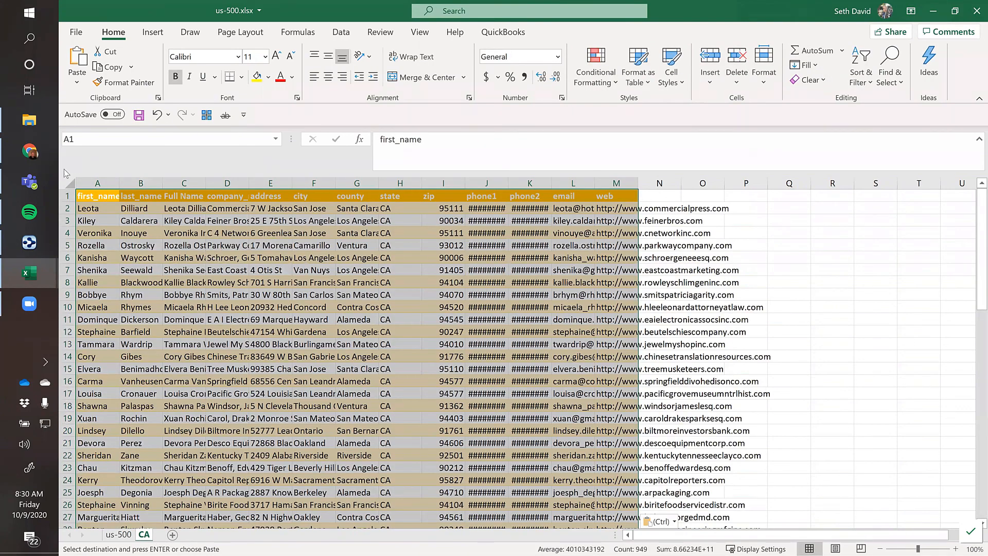
# Step: Auto-fit all column widths on the CA sheet and check the first record's state and email cells
pyautogui.click(68, 182)
pyautogui.doubleClick(120, 183)
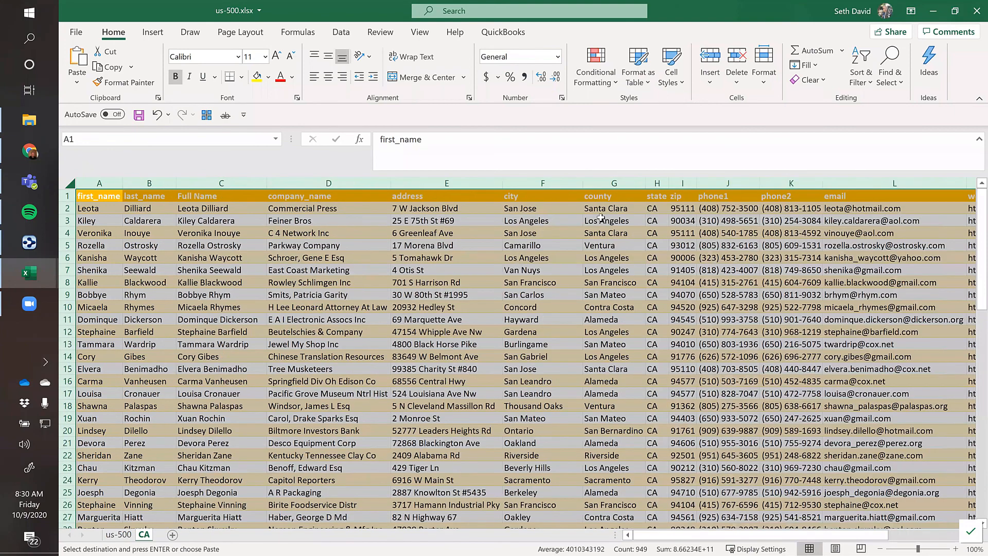
pyautogui.click(657, 208)
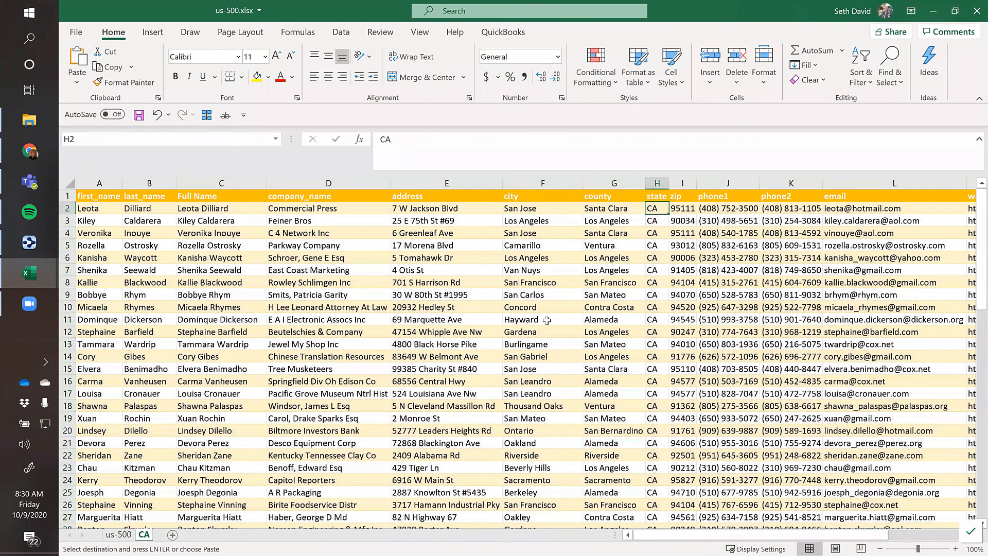
pyautogui.click(853, 211)
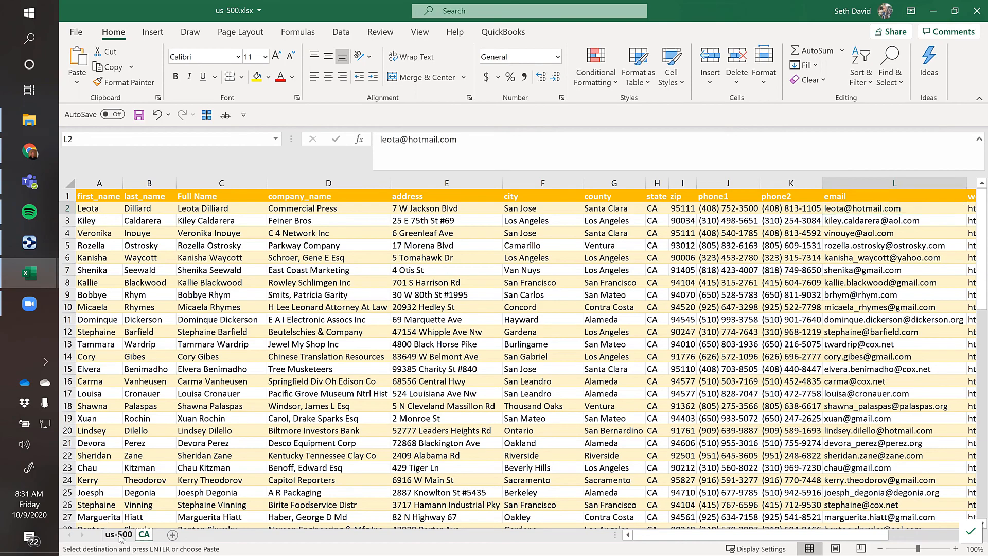
# Step: Return to the us-500 sheet and clear the CA filter from the table
pyautogui.click(119, 534)
pyautogui.click(113, 381)
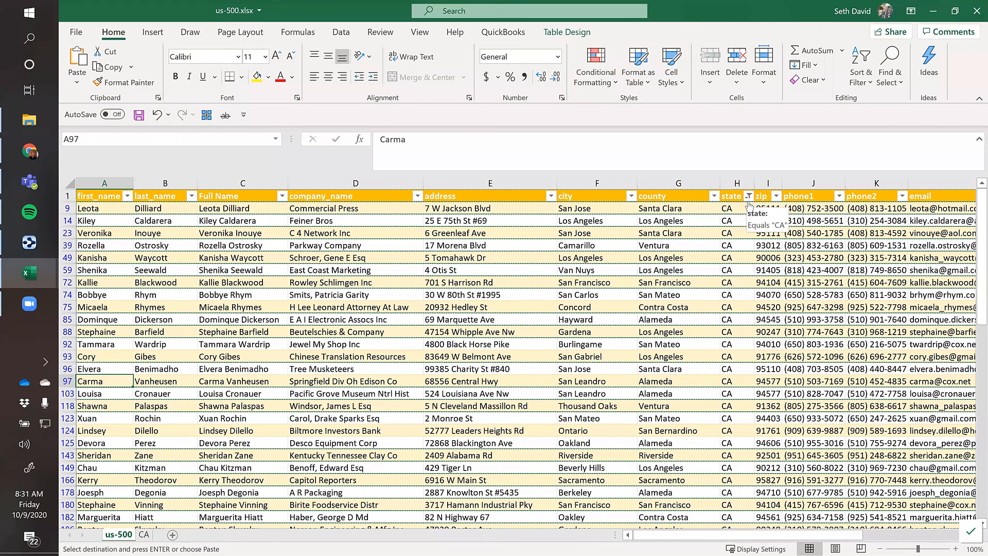
pyautogui.click(341, 33)
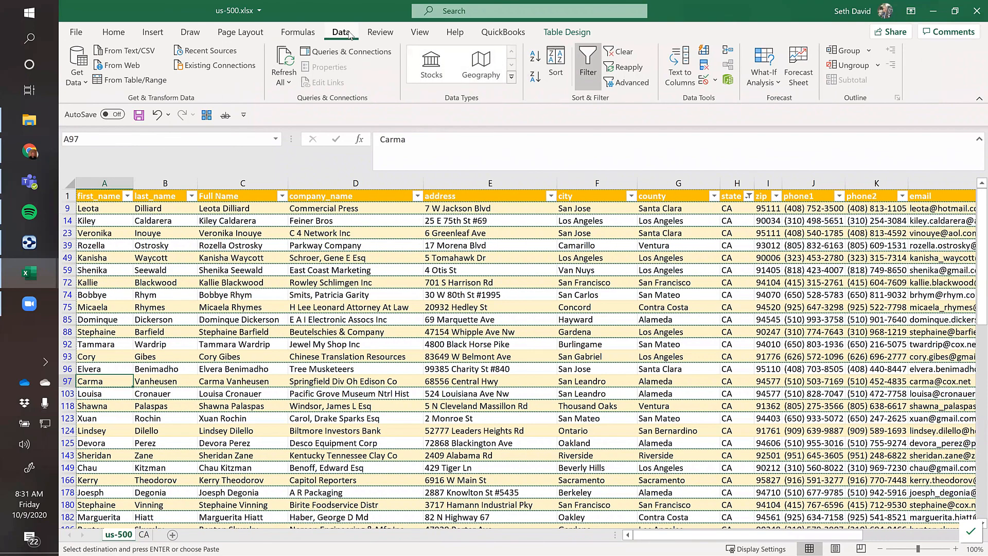
pyautogui.click(621, 53)
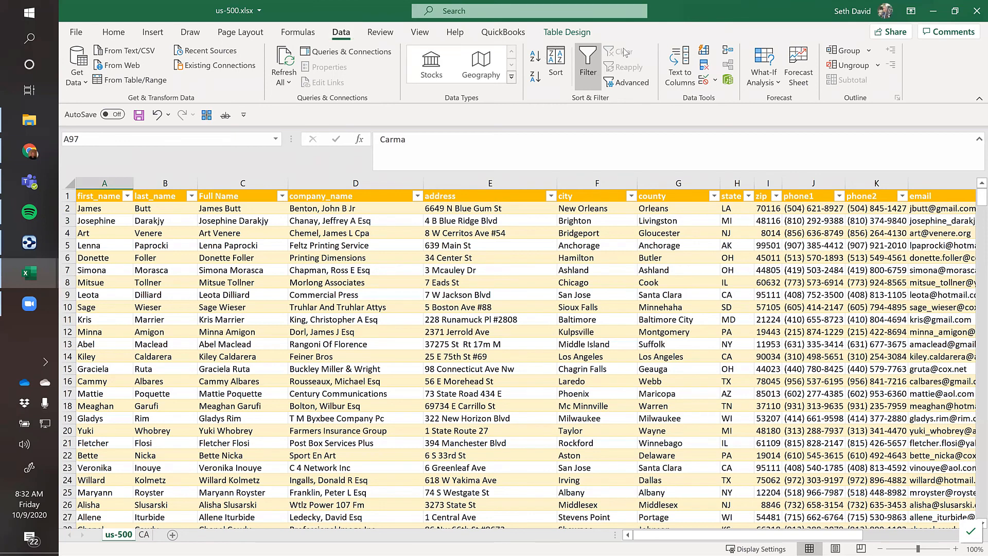
# Step: Select all entries in the email column from L2 down to the last record and view them from the top of the table
pyautogui.click(325, 209)
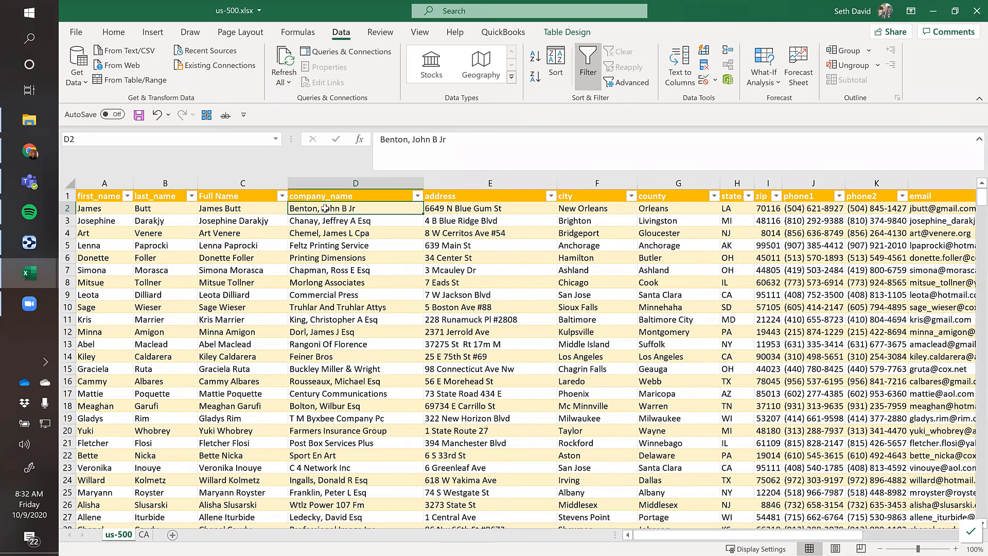
pyautogui.press('Up')
pyautogui.press('Right')
pyautogui.press('Right')
pyautogui.press('Right')
pyautogui.press('Right')
pyautogui.press('Right')
pyautogui.press('Right')
pyautogui.press('Right')
pyautogui.press('Right')
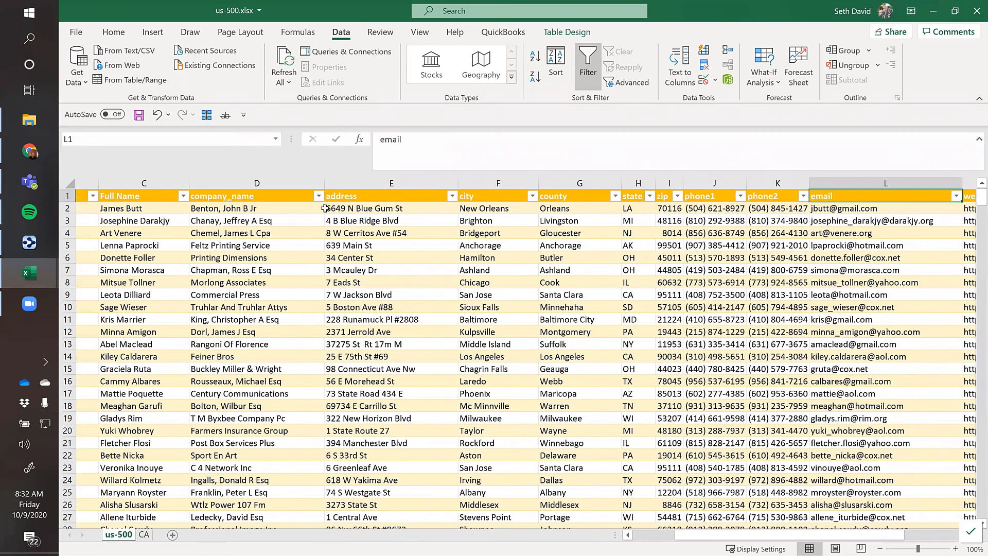
pyautogui.hscroll(3, 325, 208)
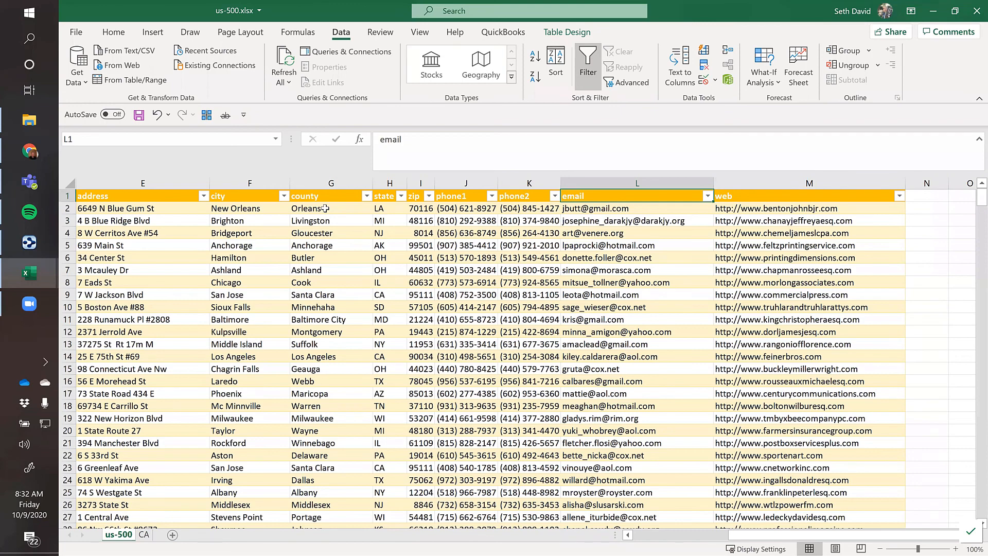
pyautogui.press('Down')
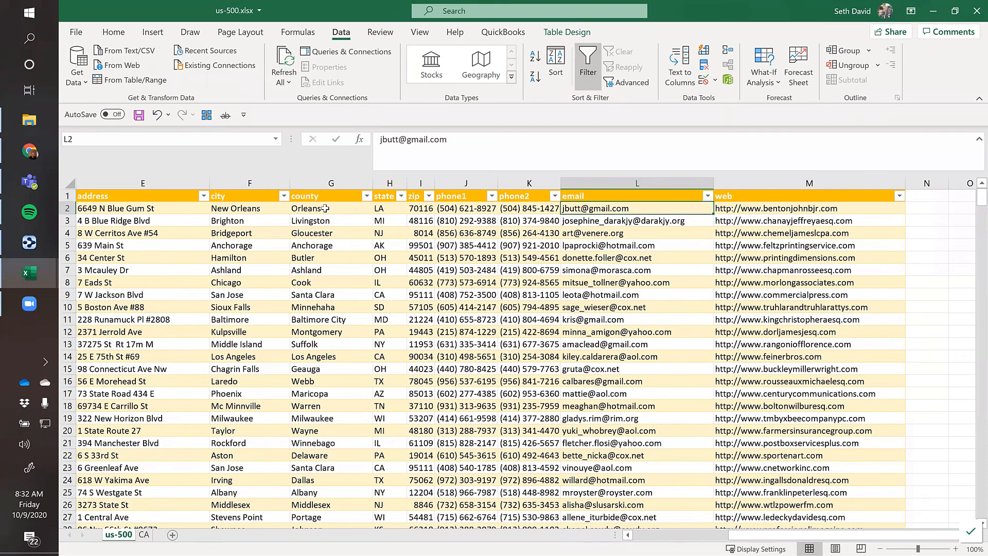
pyautogui.hotkey('ctrl', 'shift', 'Down')
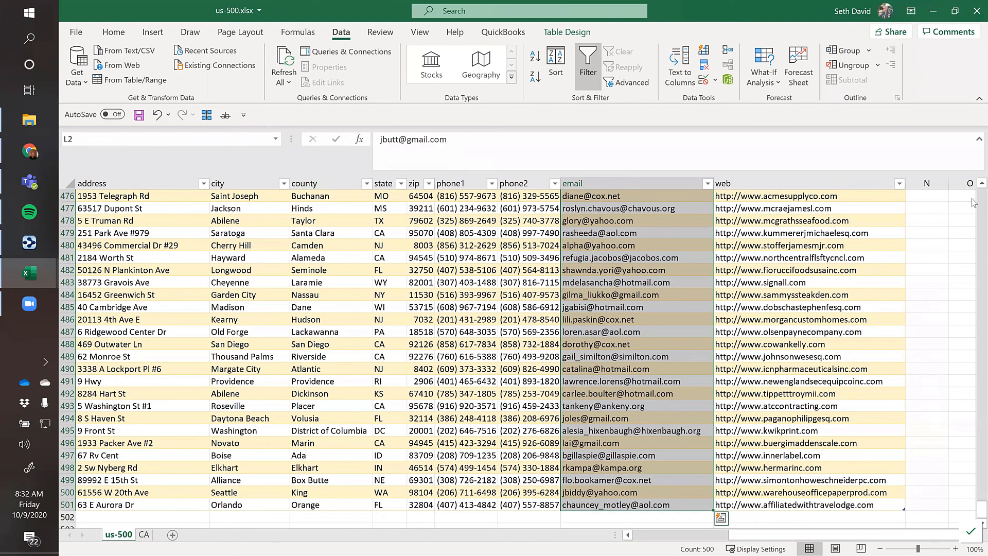
pyautogui.scroll(20, 972, 202)
pyautogui.scroll(20, 973, 202)
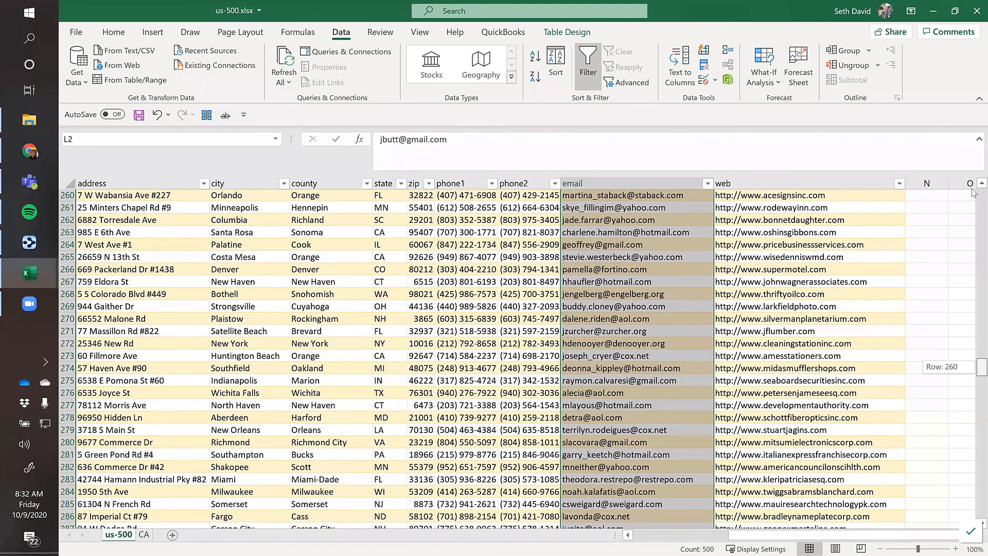
pyautogui.scroll(20, 973, 245)
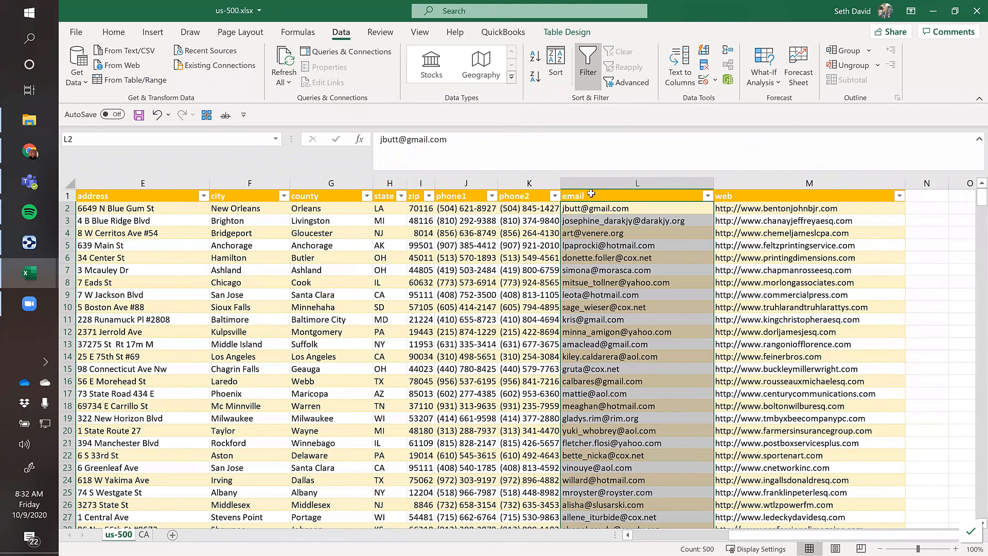
pyautogui.click(708, 197)
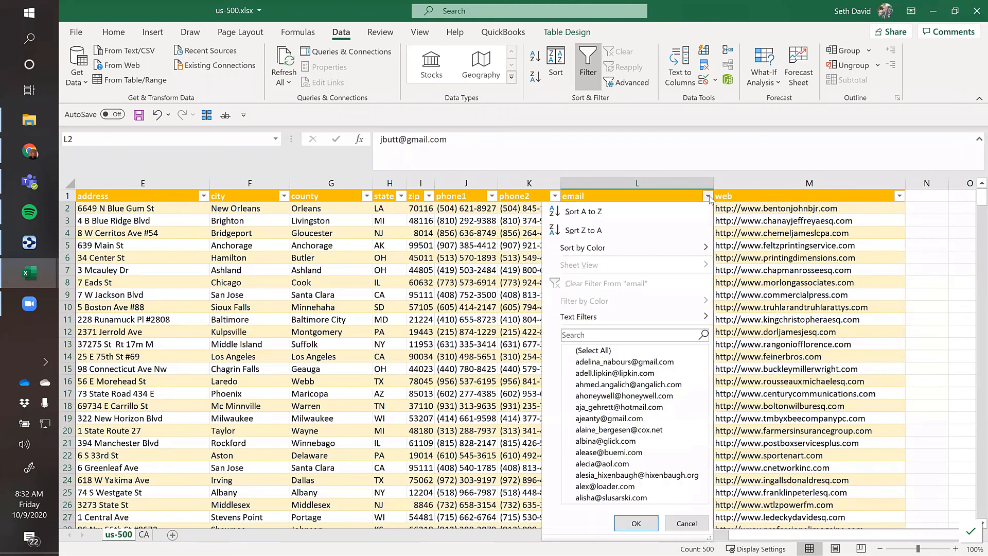
pyautogui.click(613, 335)
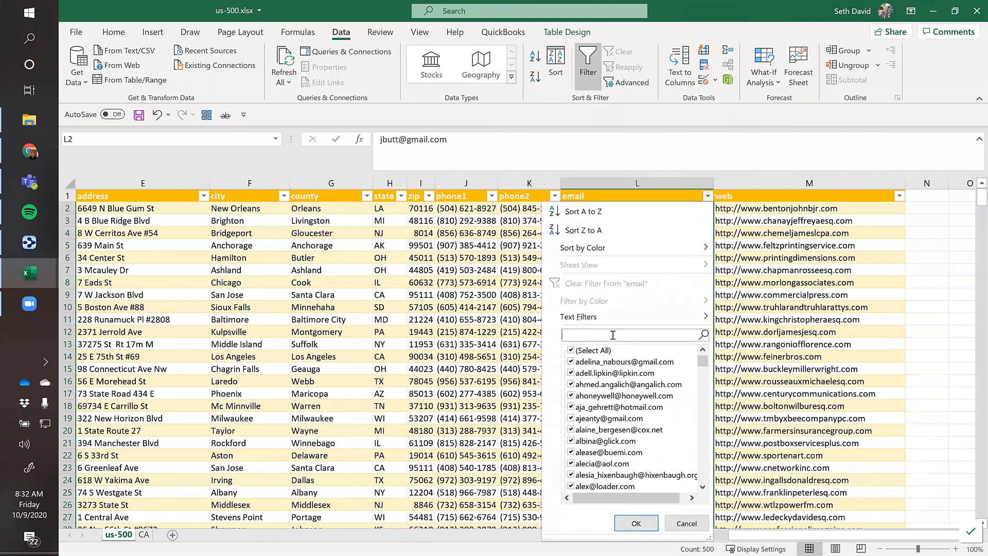
pyautogui.write('@aol.')
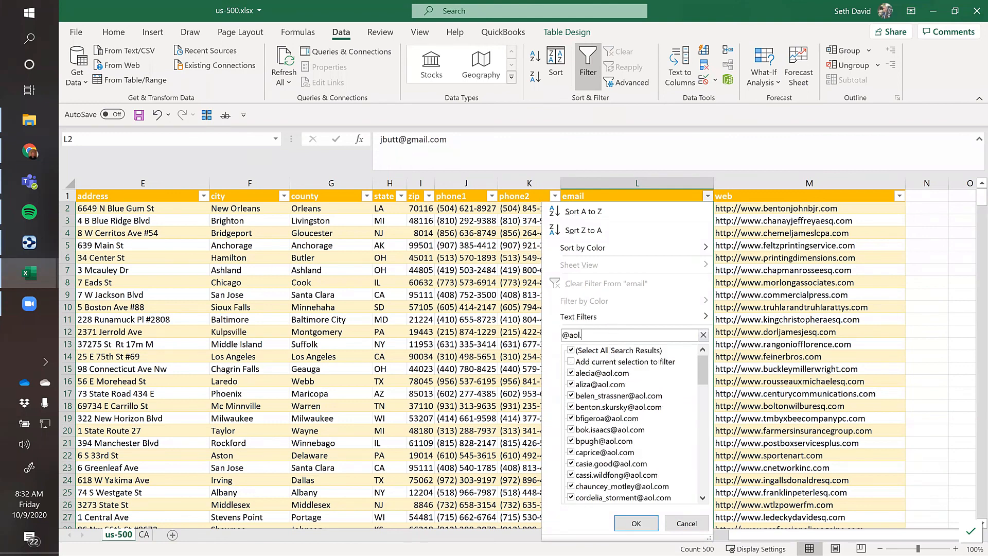
pyautogui.write('com')
pyautogui.click(637, 524)
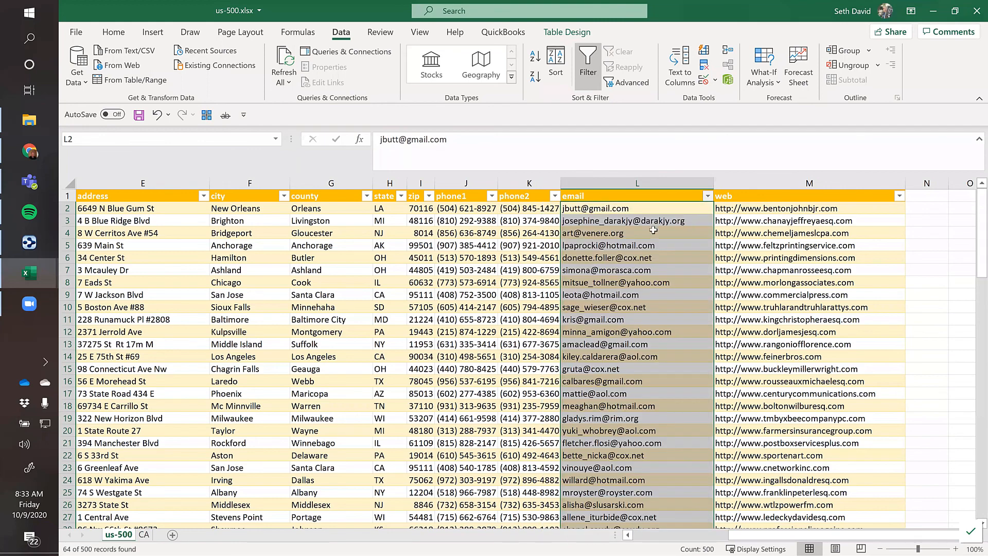
pyautogui.click(708, 197)
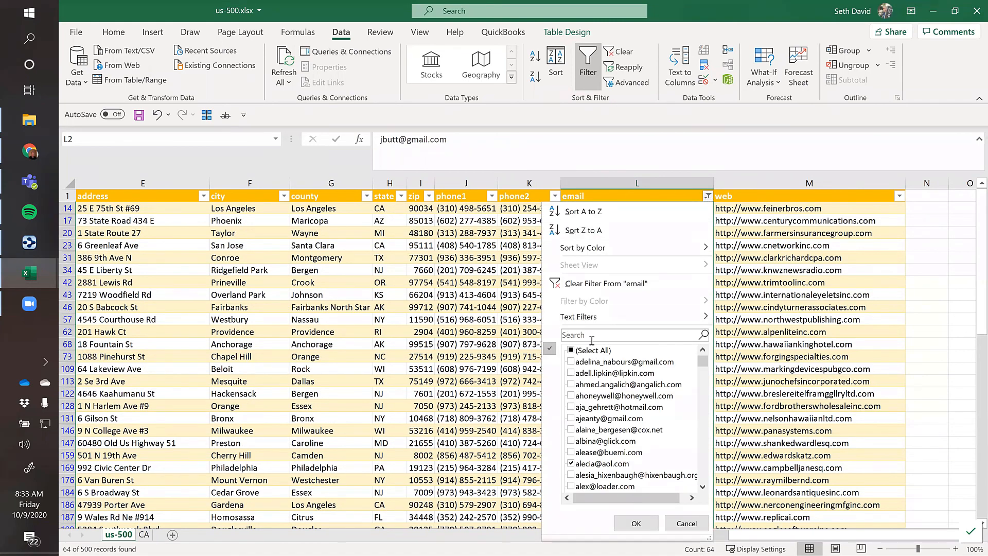
pyautogui.click(590, 283)
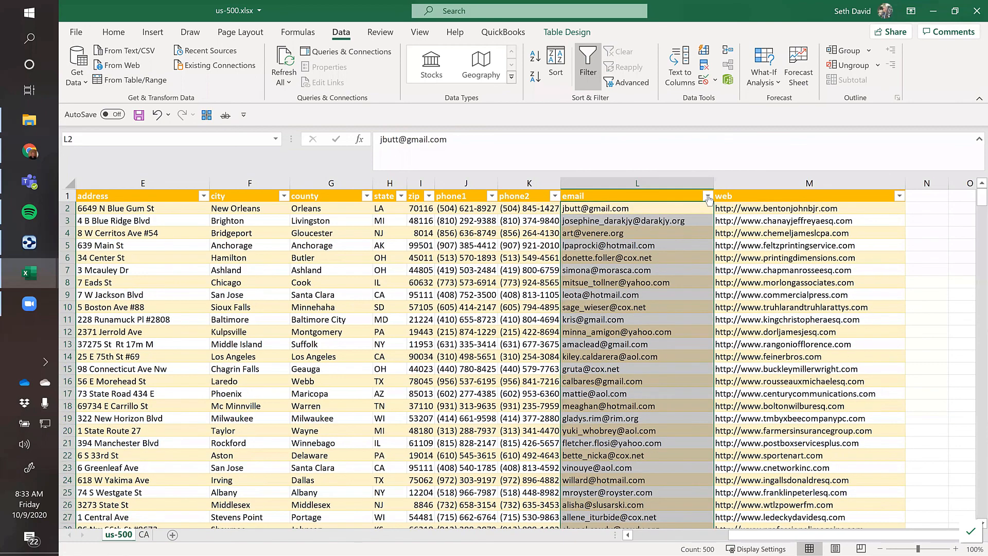
pyautogui.click(708, 197)
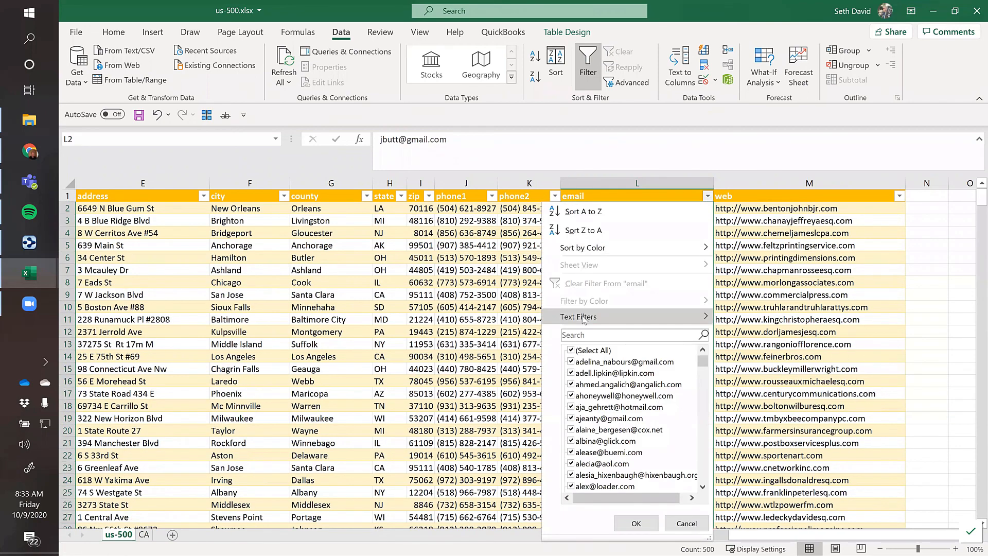
pyautogui.moveTo(582, 316)
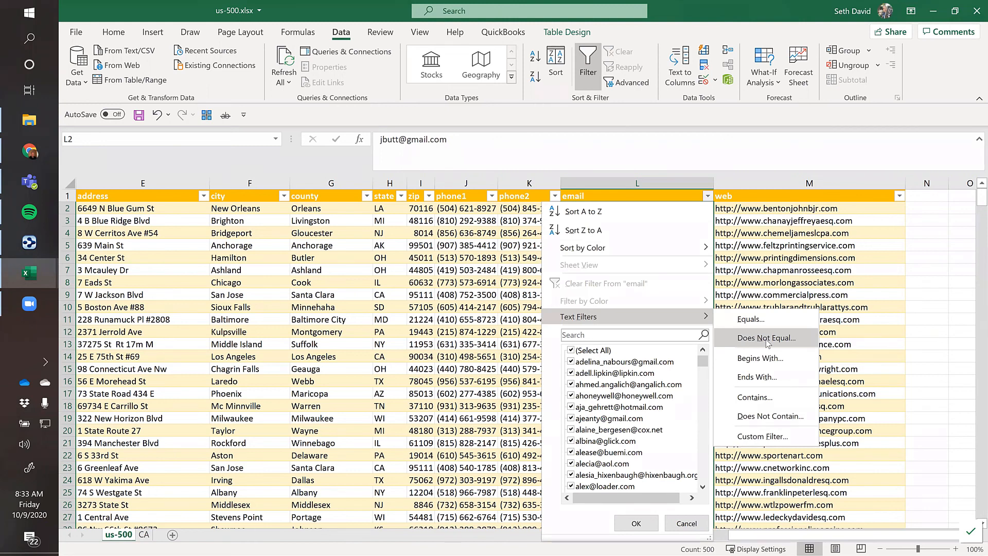
pyautogui.click(748, 421)
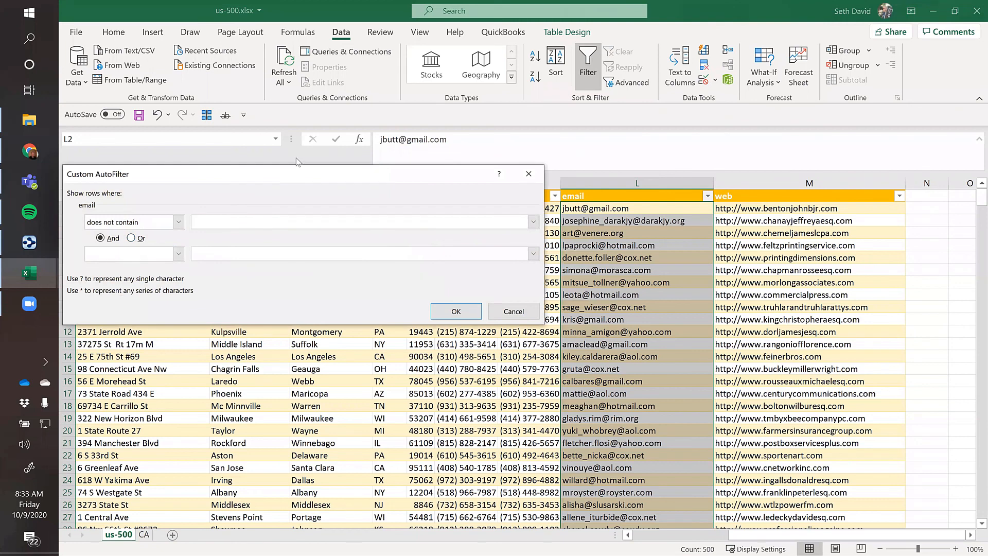
pyautogui.write('@aol.com')
pyautogui.press('Return')
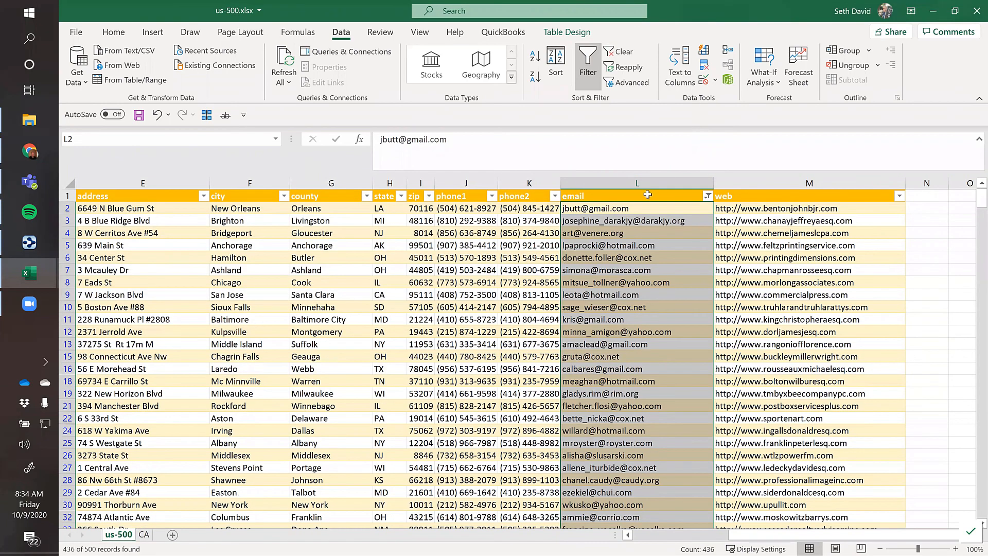
# Step: Examine the filtered email column, checking individual addresses for their domains
pyautogui.click(648, 207)
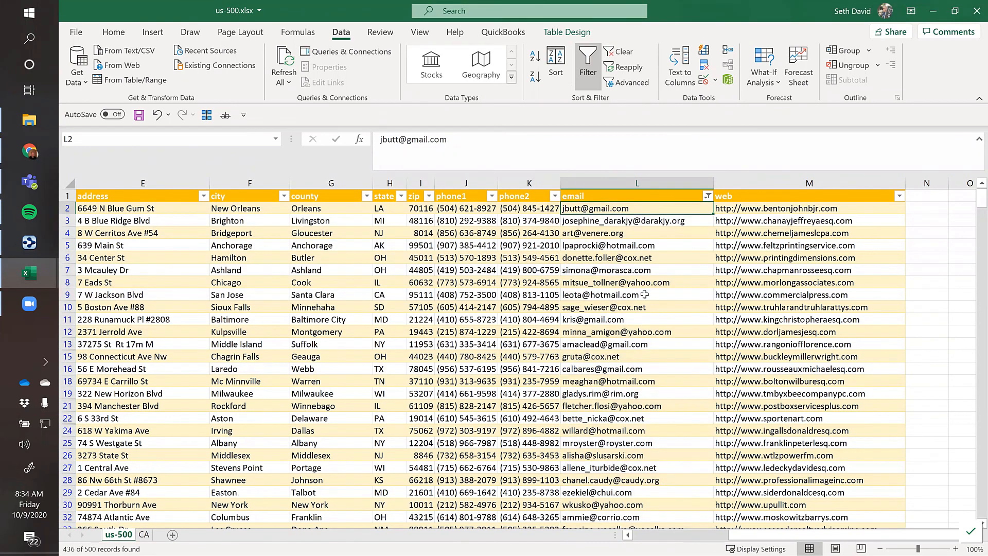
pyautogui.scroll(-4, 644, 294)
pyautogui.click(595, 258)
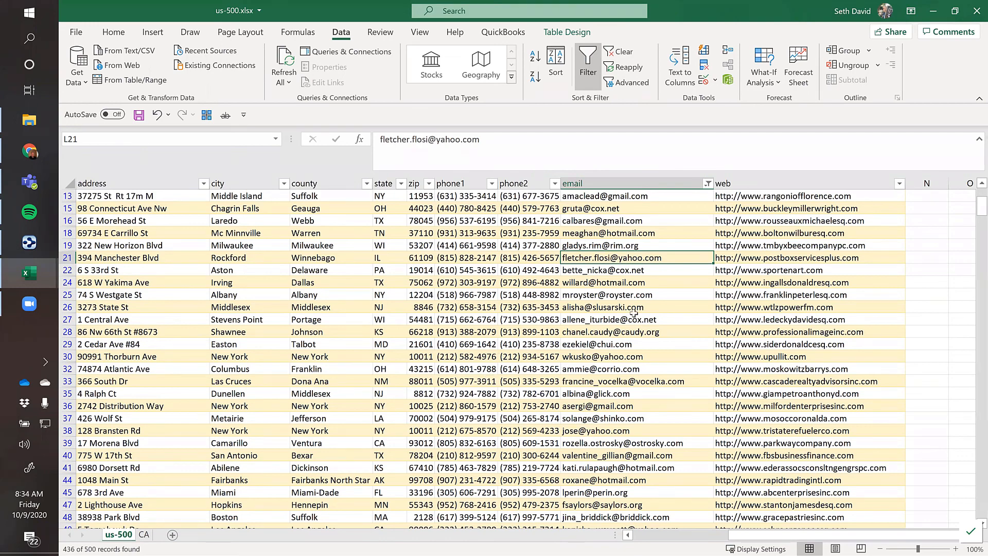
pyautogui.click(595, 245)
pyautogui.scroll(4, 615, 304)
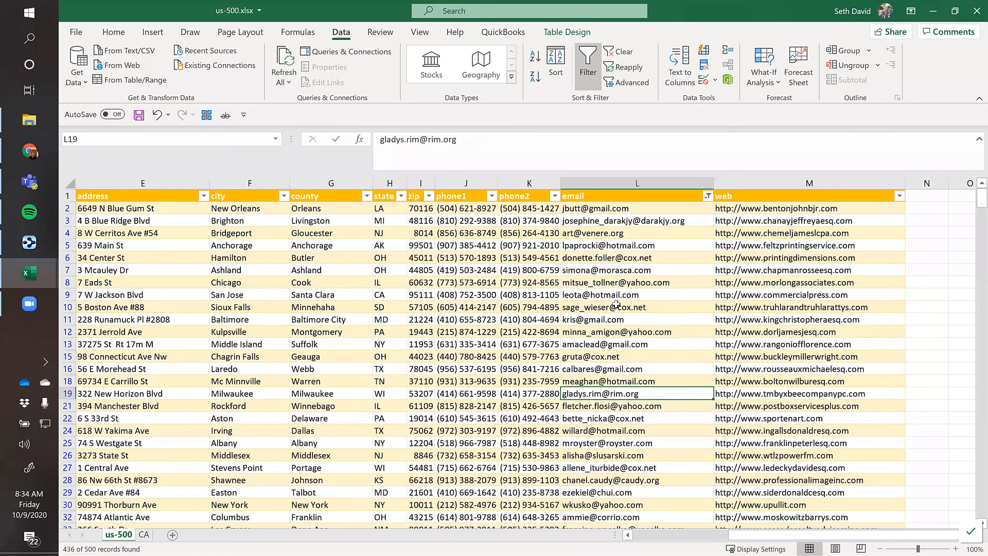
pyautogui.click(611, 211)
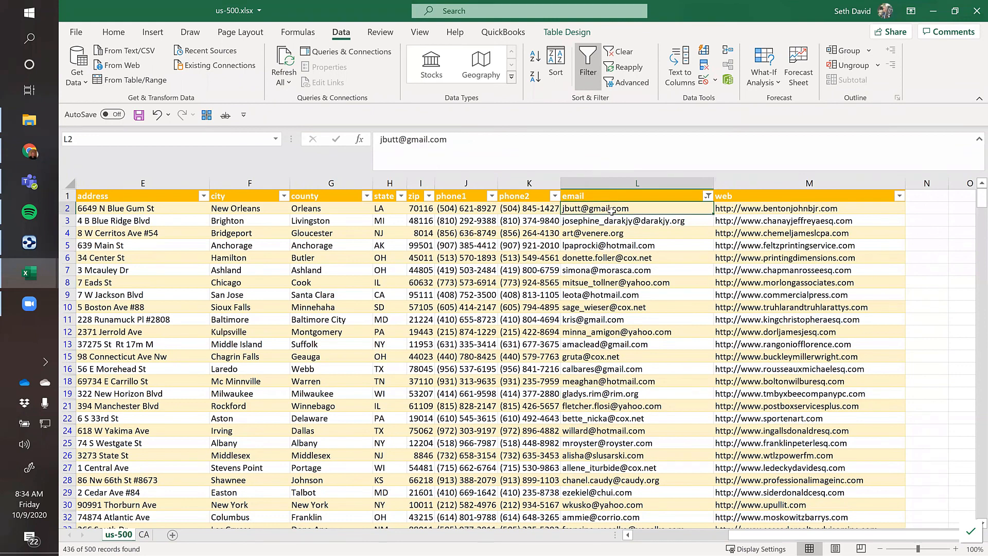
pyautogui.press('Down')
pyautogui.press('Down')
pyautogui.press('Down')
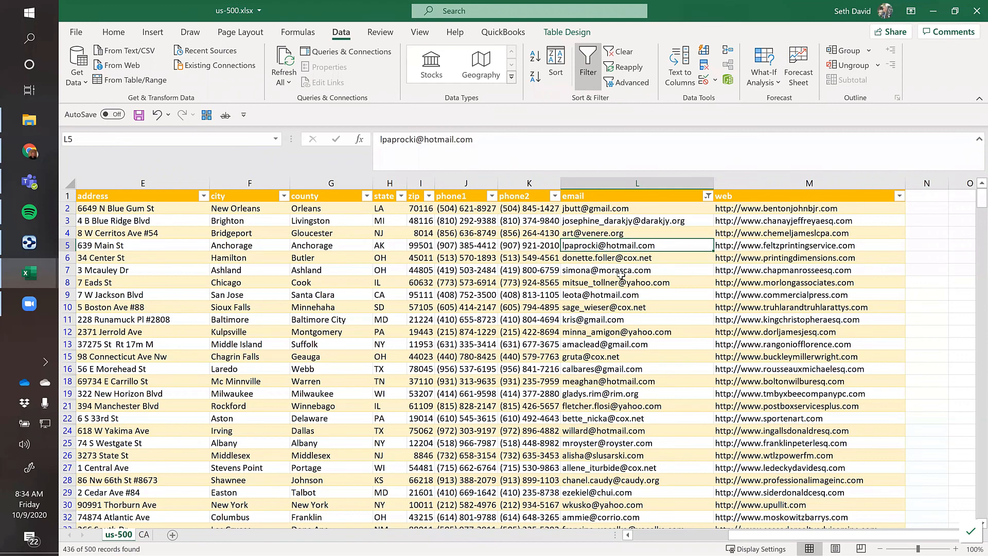
pyautogui.click(639, 284)
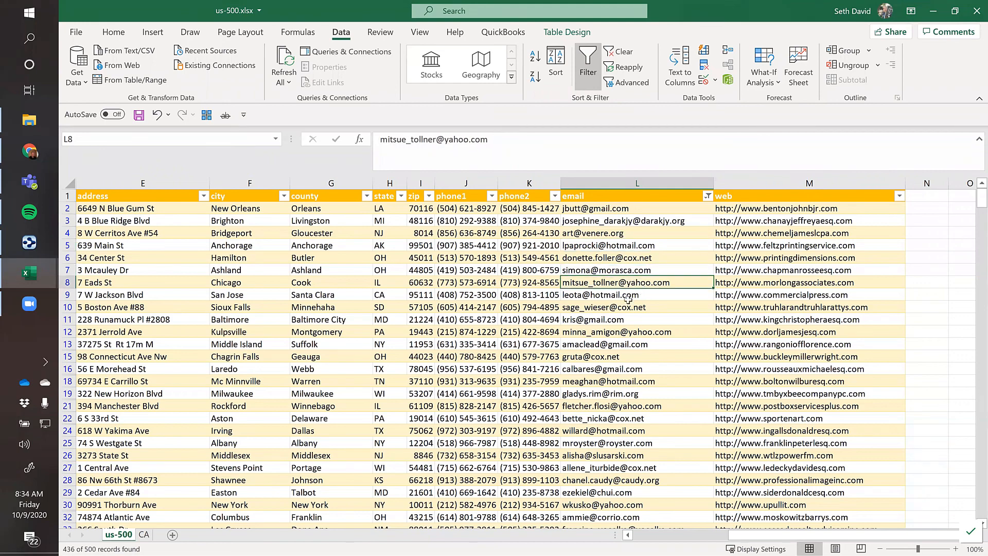
pyautogui.scroll(-3, 625, 301)
pyautogui.scroll(3, 625, 301)
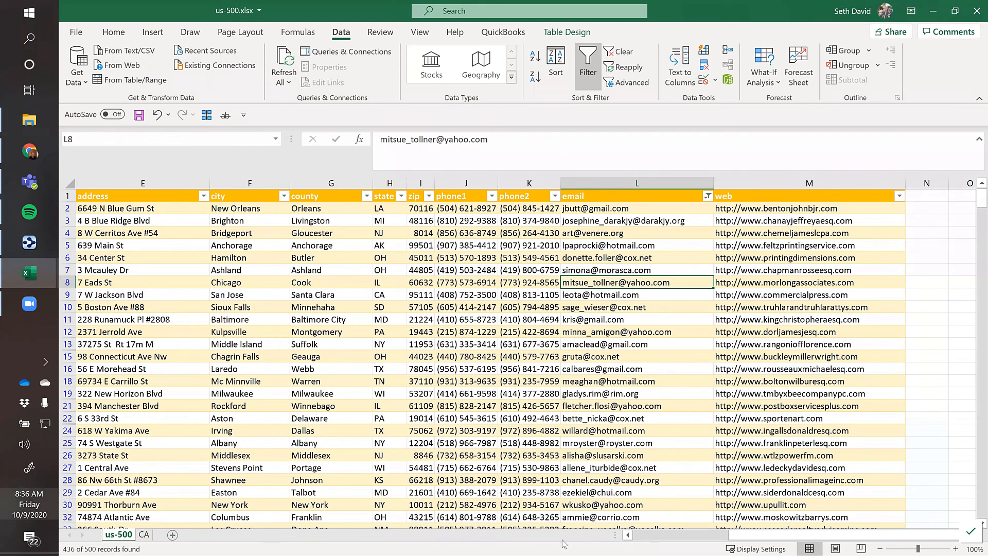
# Step: Examine the table's header row from first_name across to the city, county and state fields
pyautogui.click(597, 249)
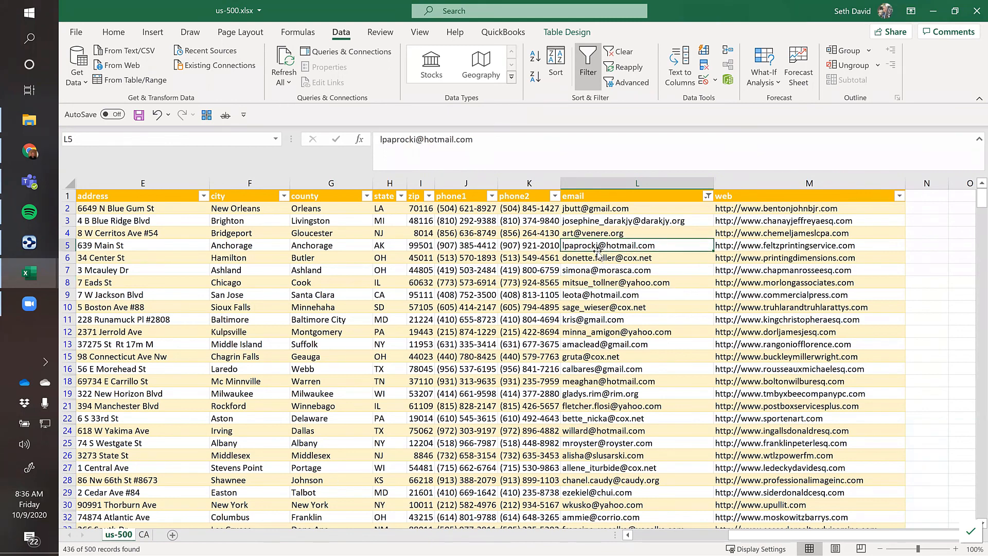
pyautogui.press('Home')
pyautogui.hotkey('ctrl', 'Up')
pyautogui.press('Right')
pyautogui.press('Right')
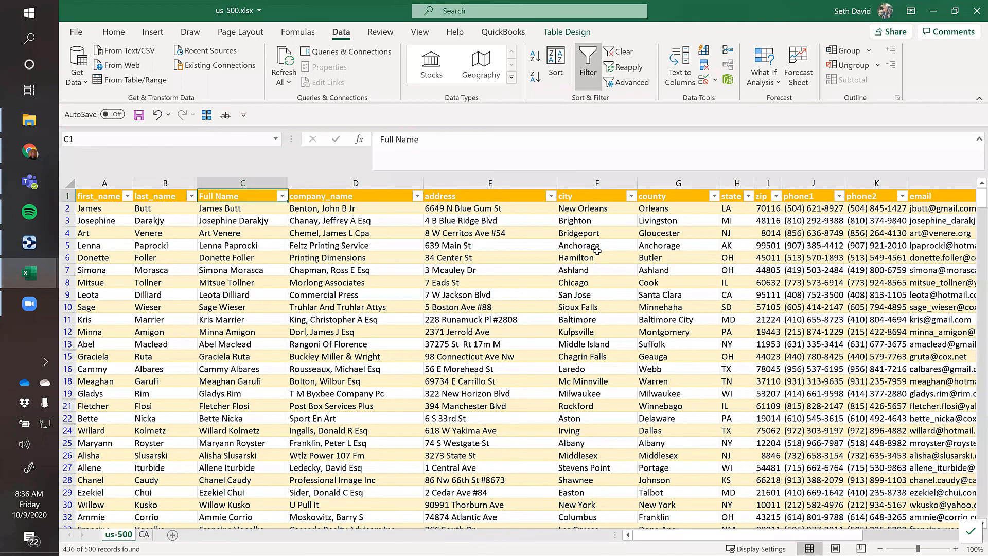
pyautogui.press('Right')
pyautogui.press('Right')
pyautogui.press('Right')
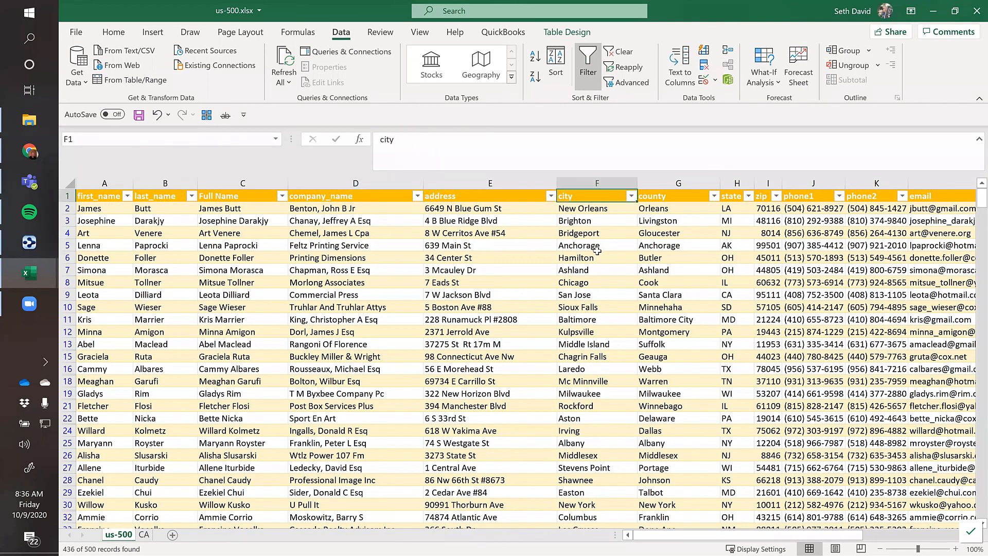
pyautogui.press('Right')
pyautogui.press('Right')
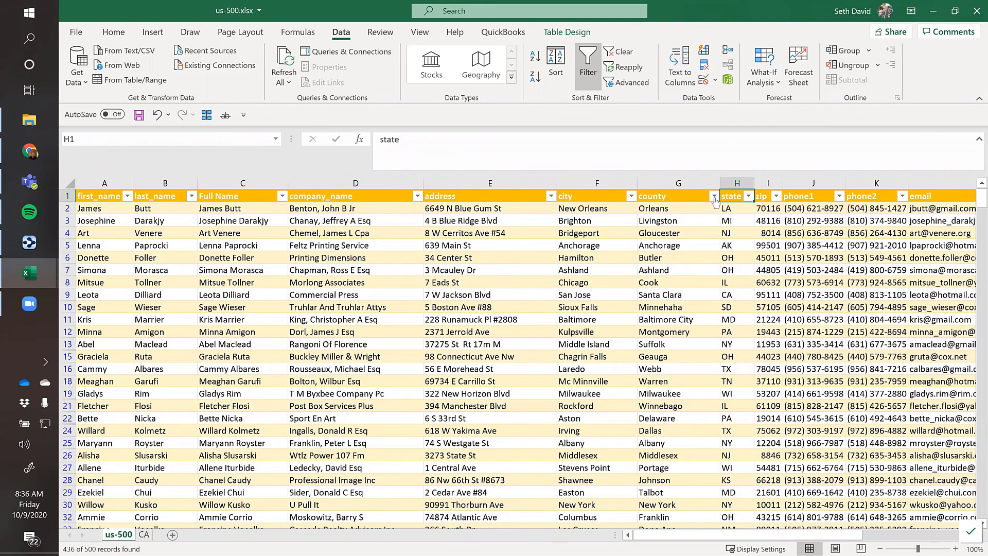
pyautogui.press('Left')
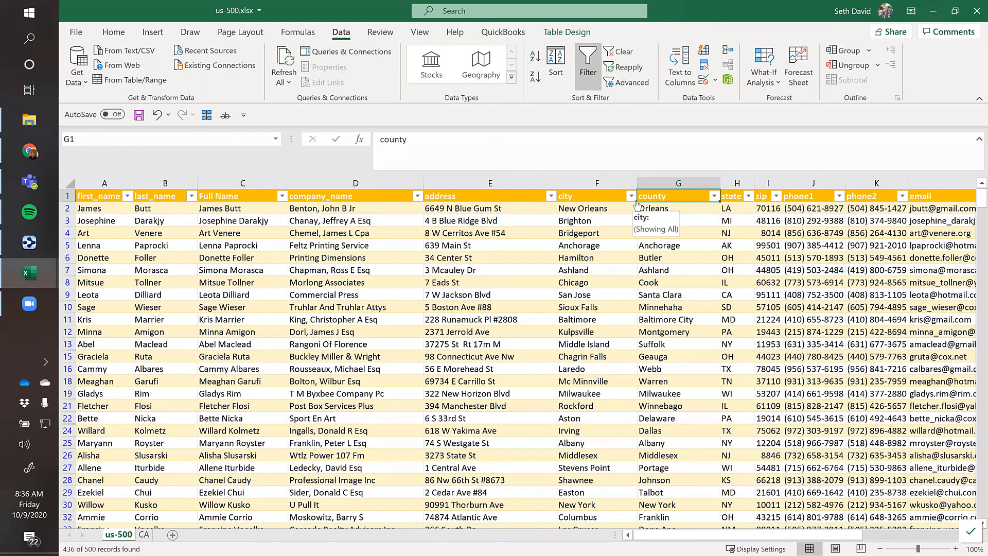
# Step: View the sort and filter options of the state and county columns without applying any
pyautogui.click(749, 197)
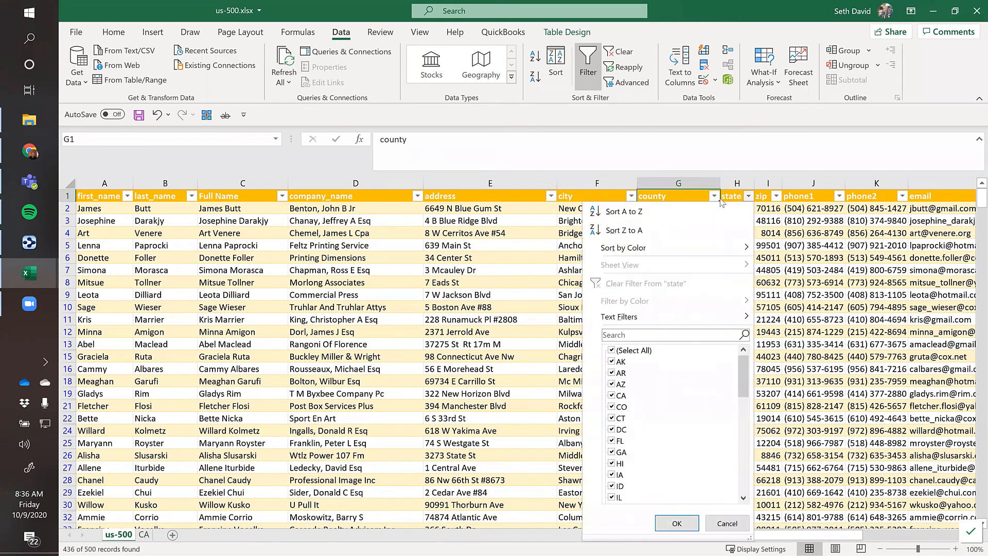
pyautogui.click(666, 196)
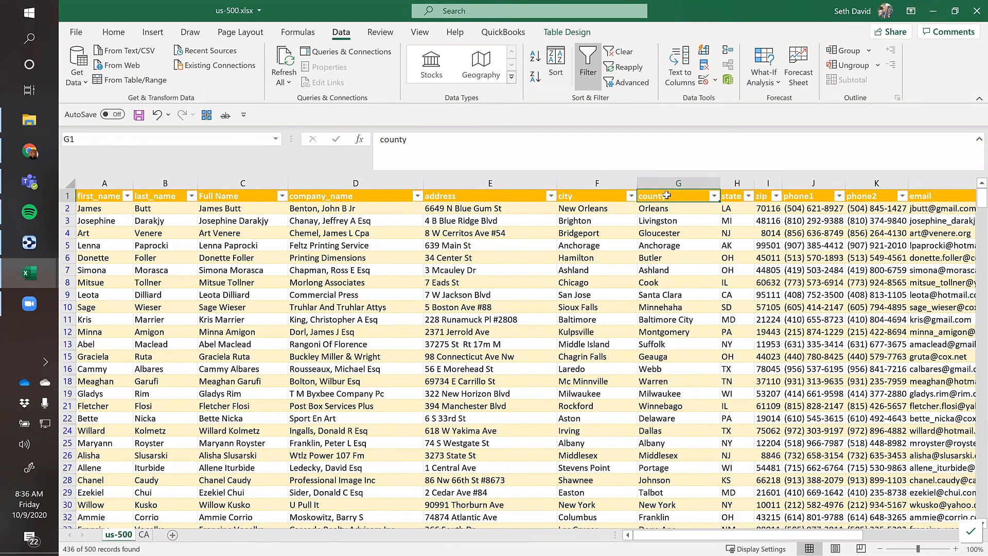
pyautogui.click(714, 196)
pyautogui.click(736, 220)
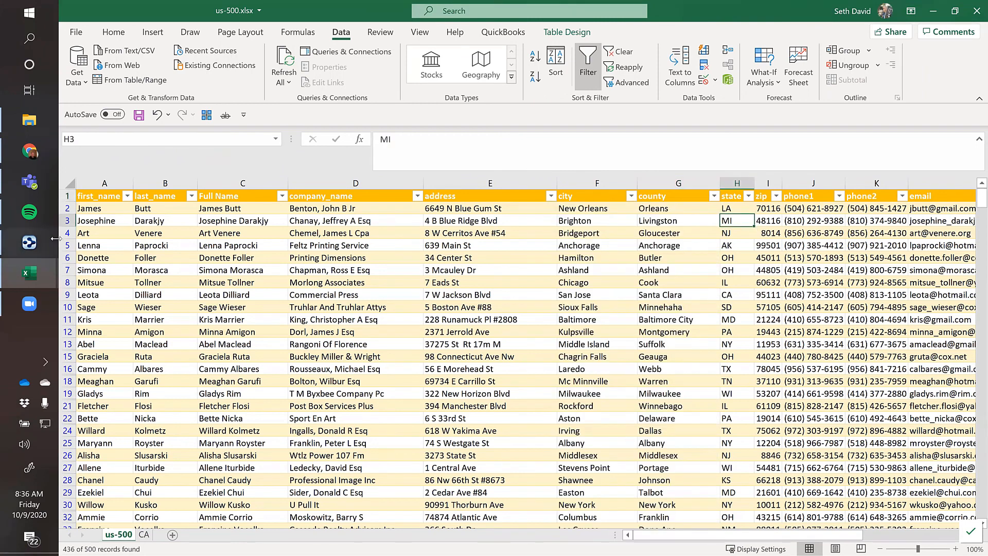
# Step: View the sort and filter options of the last_name column and close them without changing the order
pyautogui.click(78, 208)
pyautogui.click(139, 208)
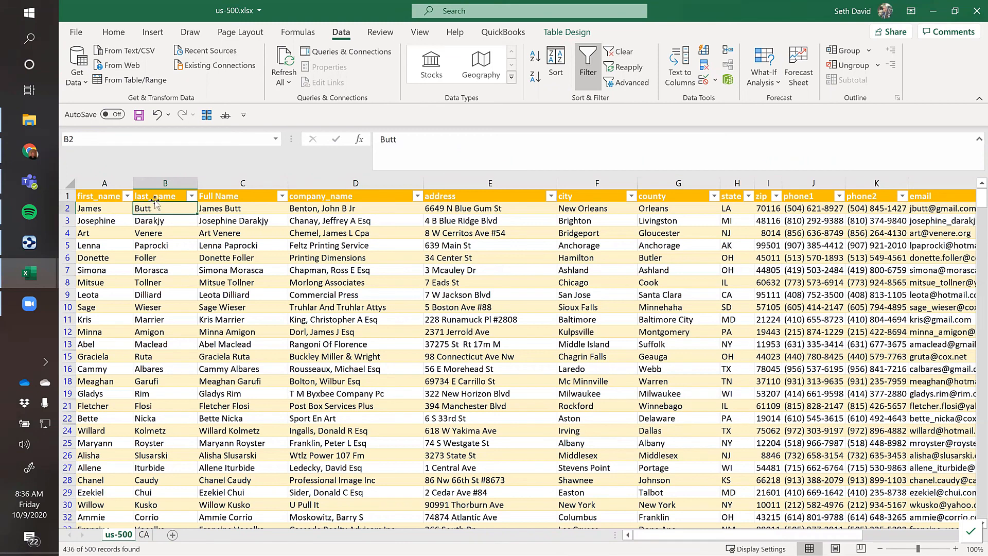
pyautogui.click(191, 196)
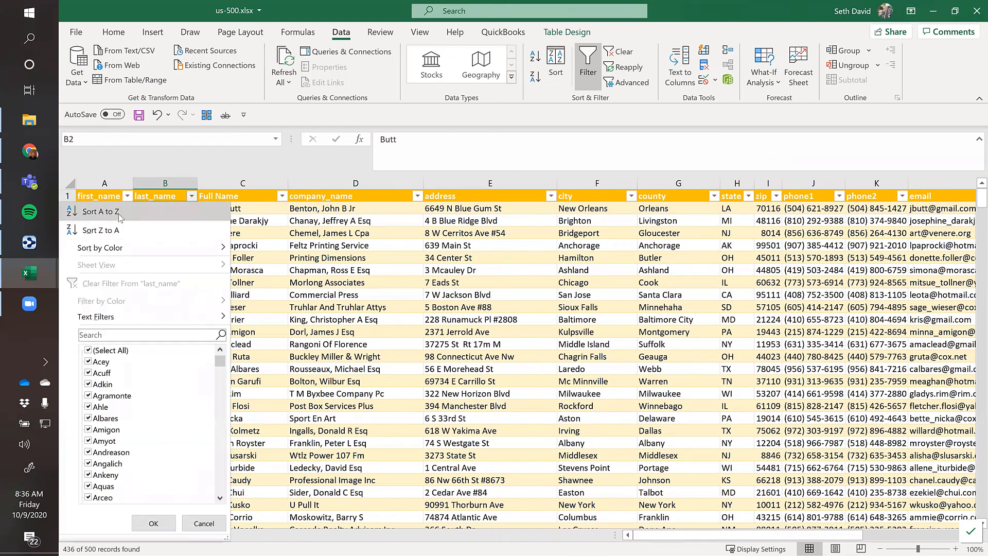
pyautogui.click(153, 522)
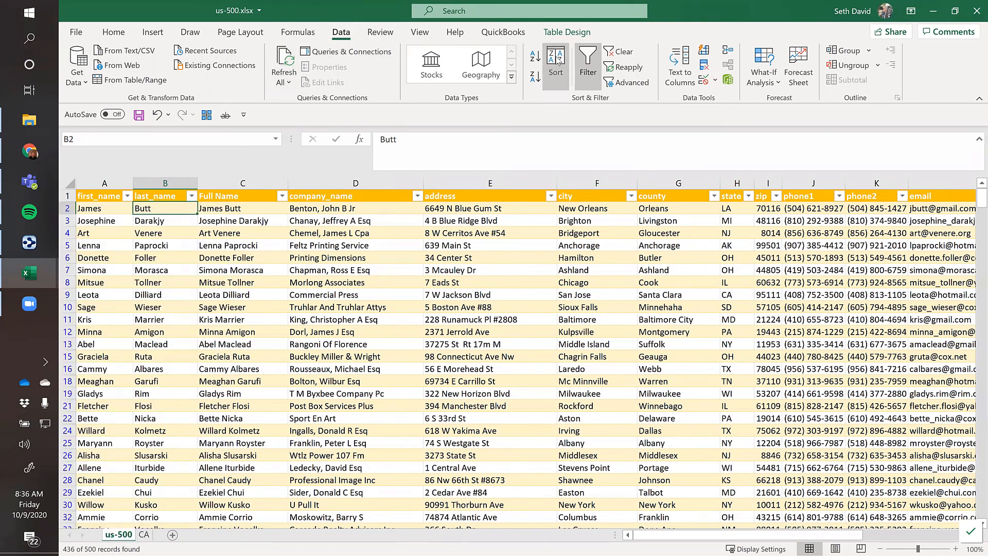
# Step: Clear the active email filter so the table shows all records again
pyautogui.click(294, 228)
pyautogui.click(222, 222)
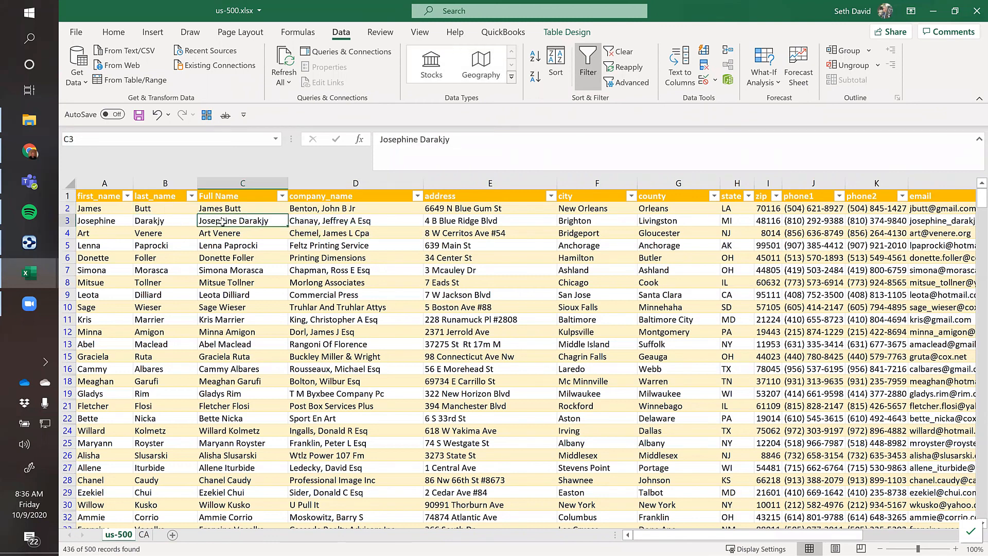
pyautogui.click(93, 220)
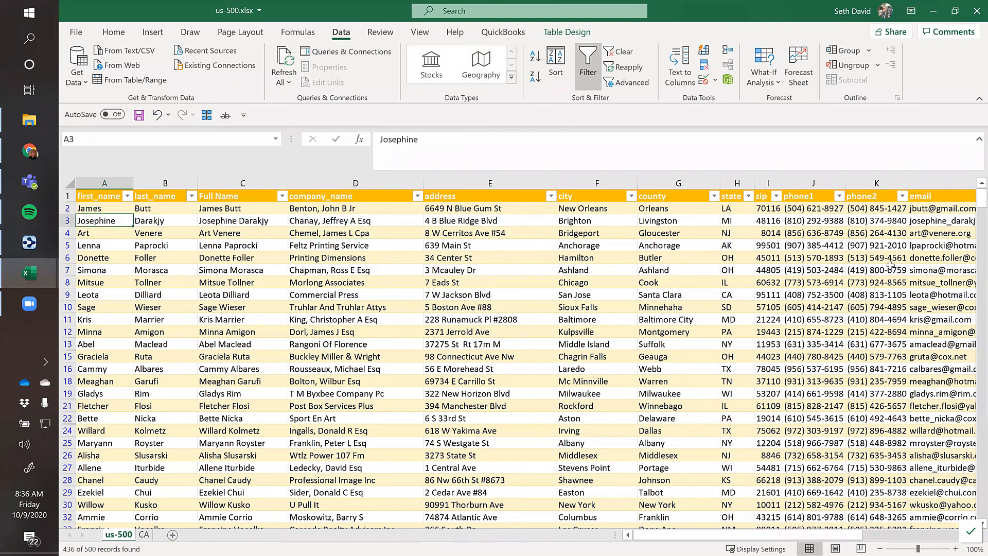
pyautogui.click(878, 211)
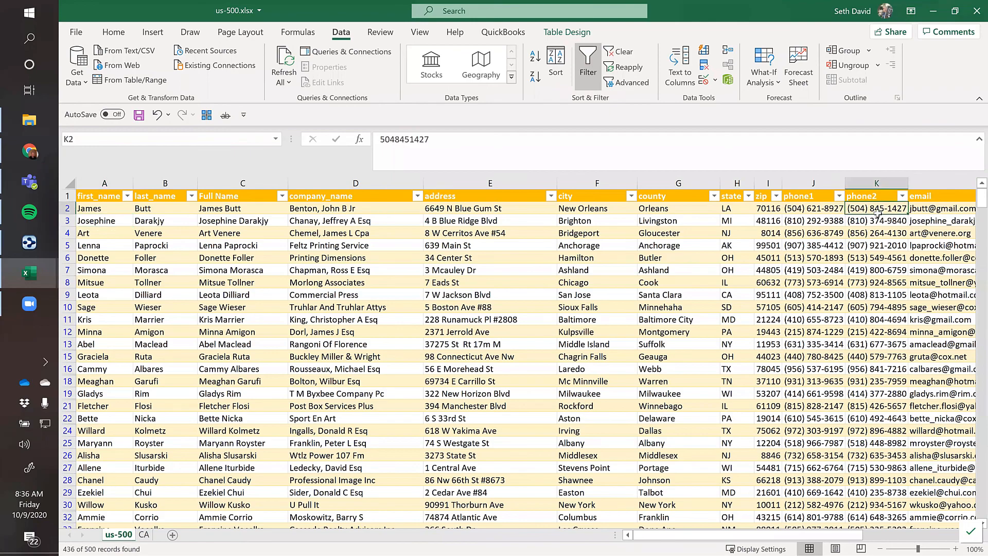
pyautogui.press('Up')
pyautogui.press('Right')
pyautogui.press('Right')
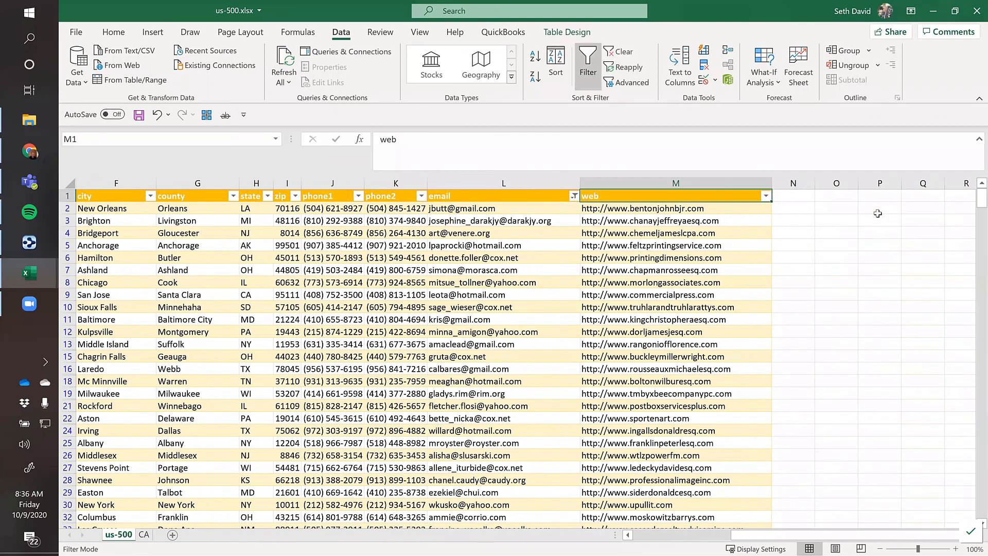
pyautogui.press('Home')
pyautogui.press('Down')
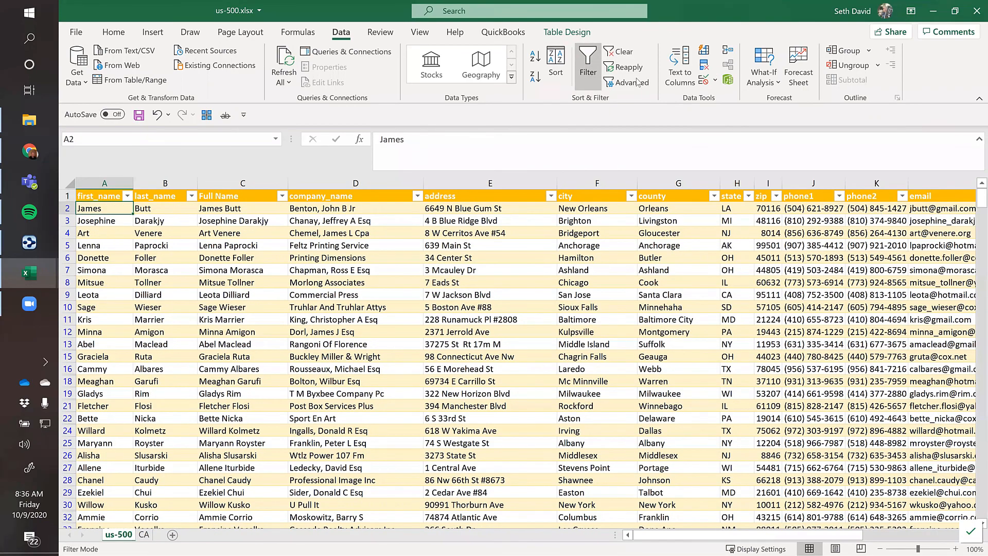
pyautogui.click(617, 52)
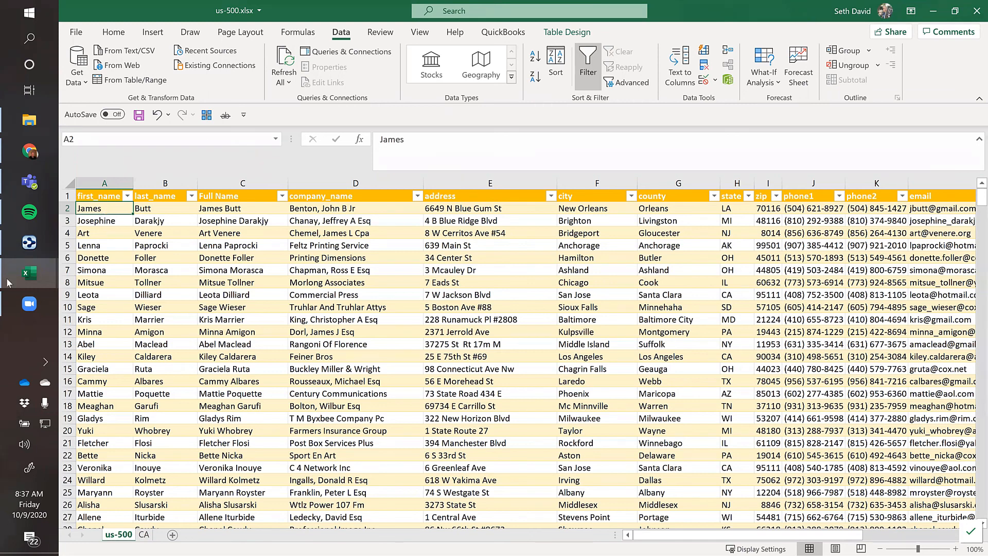
# Step: Examine the unfiltered table's header row, from the email field back to last_name
pyautogui.click(742, 285)
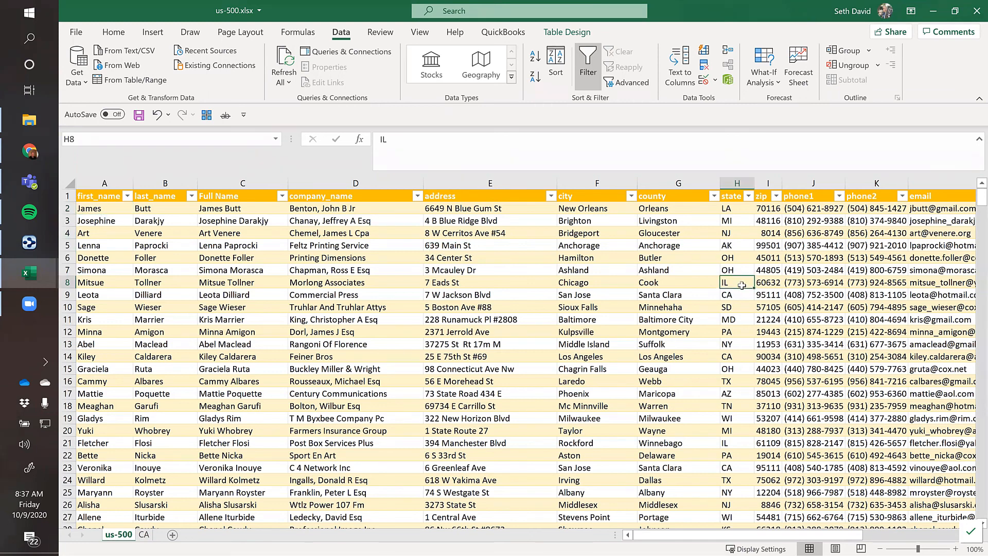
pyautogui.hotkey('ctrl', 'Up')
pyautogui.hotkey('ctrl', 'Right')
pyautogui.press('Left')
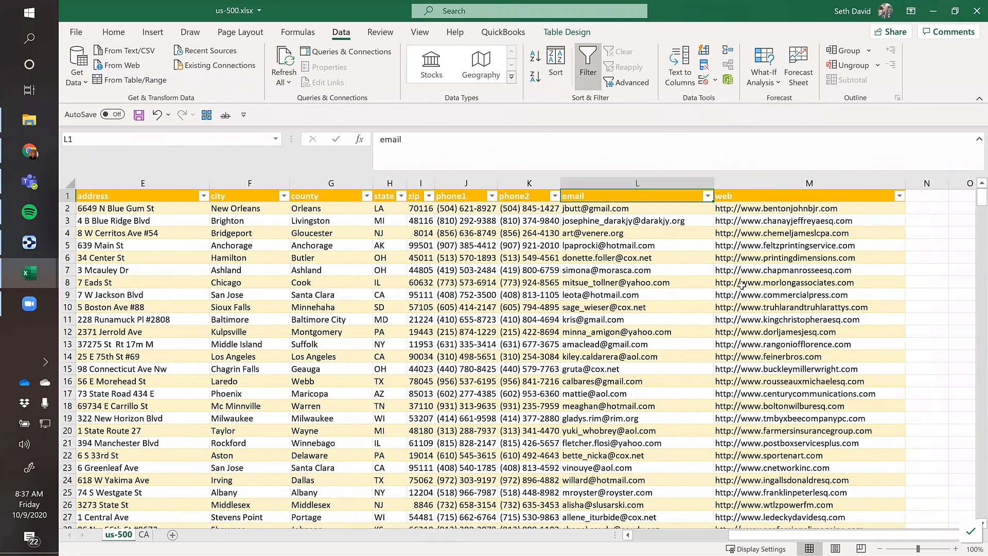
pyautogui.hotkey('ctrl', 'Left')
pyautogui.press('Right')
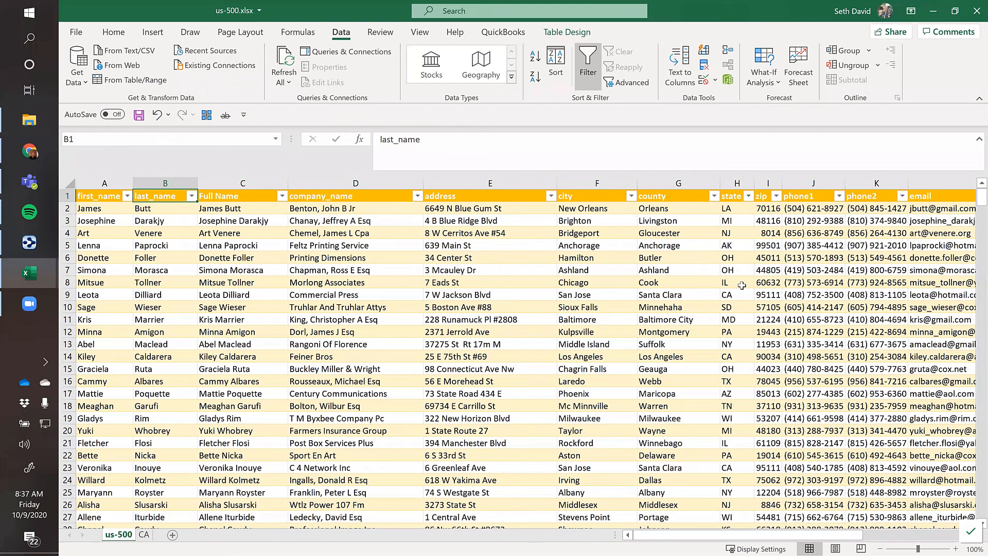
# Step: Read down the last_name column to row 158, checking the order of the names, and return to its header
pyautogui.press('Down')
pyautogui.press('Down')
pyautogui.press('Down')
pyautogui.press('Down')
pyautogui.press('Down')
pyautogui.press('Down')
pyautogui.press('Down')
pyautogui.press('Down')
pyautogui.press('Down')
pyautogui.press('Down')
pyautogui.press('Down')
pyautogui.press('Down')
pyautogui.press('Down')
pyautogui.press('Down')
pyautogui.press('Down')
pyautogui.press('Down')
pyautogui.press('Down')
pyautogui.press('Down')
pyautogui.press('Down')
pyautogui.press('Down')
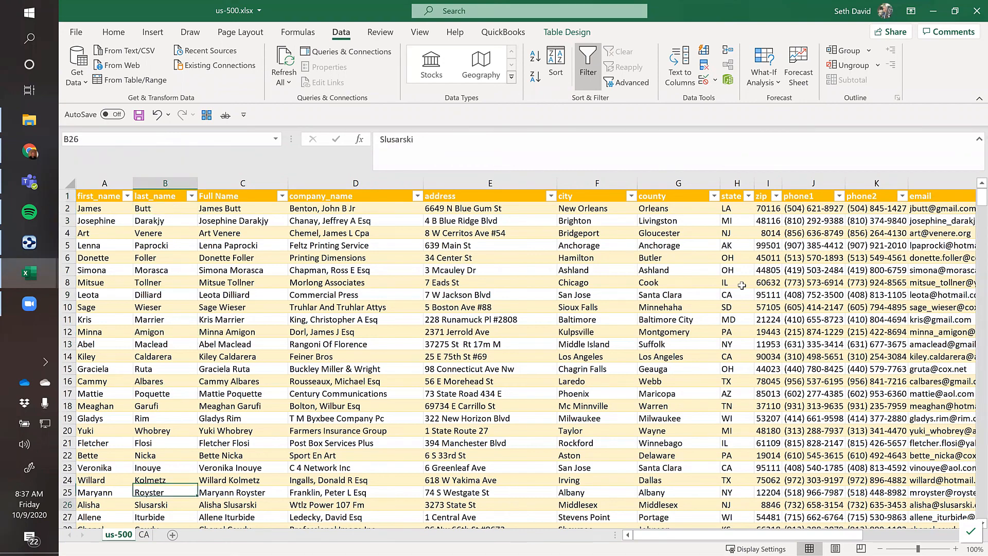
pyautogui.press('Down')
pyautogui.press('Down')
pyautogui.press('Down')
pyautogui.press('Down')
pyautogui.press('Down')
pyautogui.press('Down')
pyautogui.press('Down')
pyautogui.press('Down')
pyautogui.press('Down')
pyautogui.press('Down')
pyautogui.press('Down')
pyautogui.press('Down')
pyautogui.press('Down')
pyautogui.press('Down')
pyautogui.press('Down')
pyautogui.press('Down')
pyautogui.press('Down')
pyautogui.press('Down')
pyautogui.press('Down')
pyautogui.press('Down')
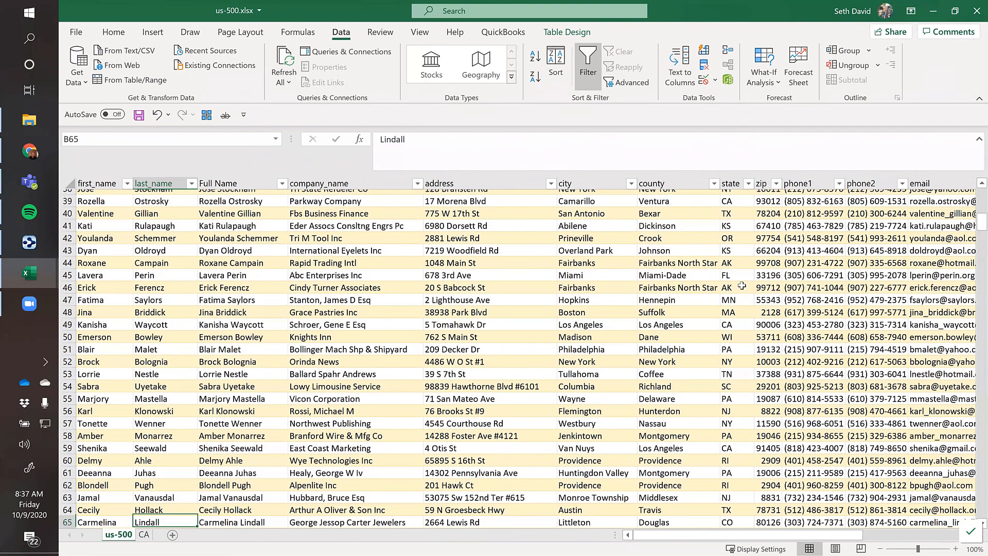
pyautogui.press('Down')
pyautogui.press('Down')
pyautogui.press('Down')
pyautogui.press('Down')
pyautogui.press('Down')
pyautogui.press('Down')
pyautogui.press('Down')
pyautogui.press('Down')
pyautogui.press('Down')
pyautogui.press('Down')
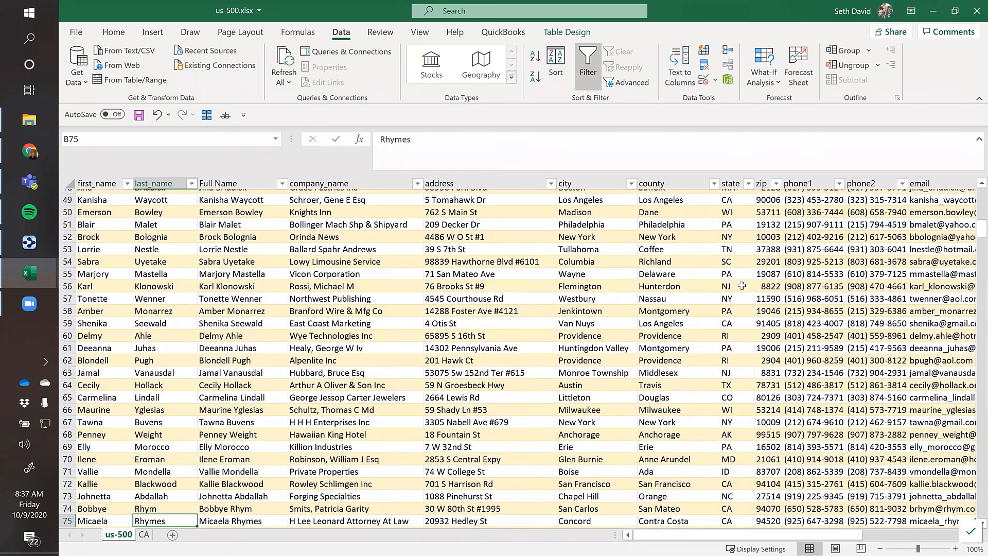
pyautogui.press('Down')
pyautogui.press('Down')
pyautogui.press('Down')
pyautogui.press('Down')
pyautogui.press('Down')
pyautogui.press('Down')
pyautogui.press('Down')
pyautogui.press('Down')
pyautogui.press('Down')
pyautogui.press('Down')
pyautogui.press('Down')
pyautogui.press('Down')
pyautogui.press('Down')
pyautogui.press('Down')
pyautogui.press('Down')
pyautogui.press('Down')
pyautogui.press('Down')
pyautogui.press('Down')
pyautogui.press('Down')
pyautogui.press('Down')
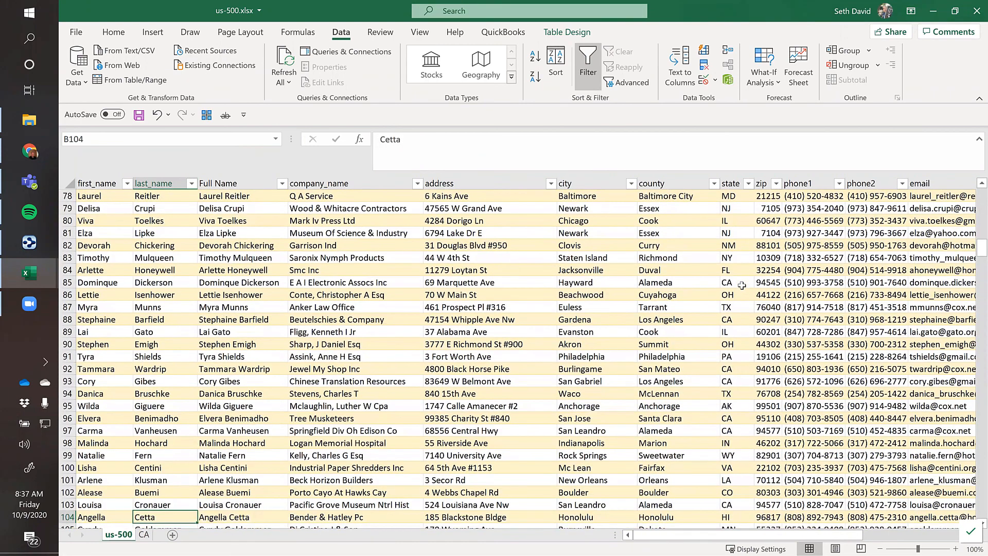
pyautogui.press('Down')
pyautogui.press('Down')
pyautogui.press('Down')
pyautogui.press('Down')
pyautogui.press('Down')
pyautogui.press('Down')
pyautogui.press('Down')
pyautogui.press('Down')
pyautogui.press('Down')
pyautogui.press('Down')
pyautogui.press('Down')
pyautogui.press('Down')
pyautogui.press('Down')
pyautogui.press('Down')
pyautogui.press('Down')
pyautogui.press('Down')
pyautogui.press('Down')
pyautogui.press('Down')
pyautogui.press('Down')
pyautogui.press('Down')
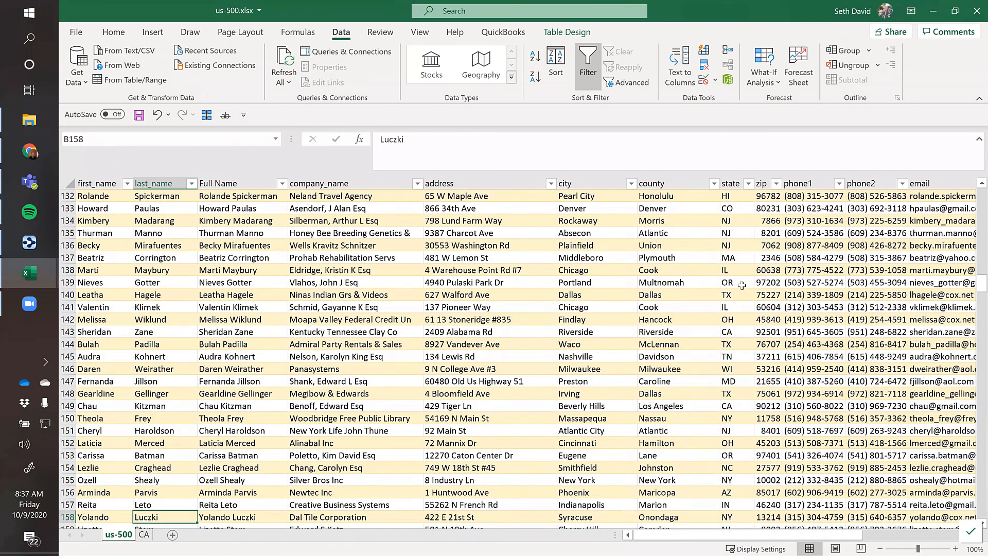
pyautogui.hotkey('ctrl', 'Up')
pyautogui.press('Down')
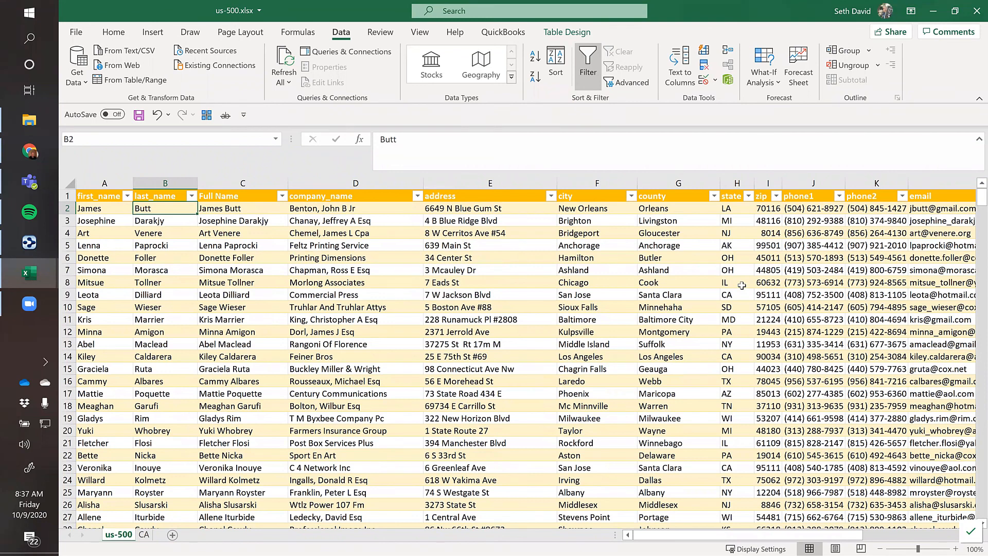
pyautogui.press('Up')
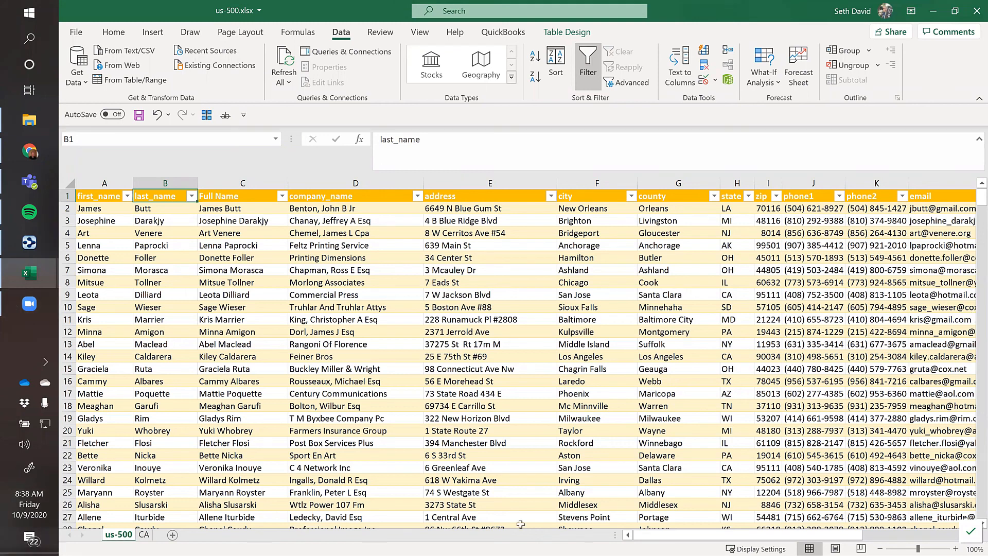
# Step: Filter the state column to show only NY records
pyautogui.click(503, 404)
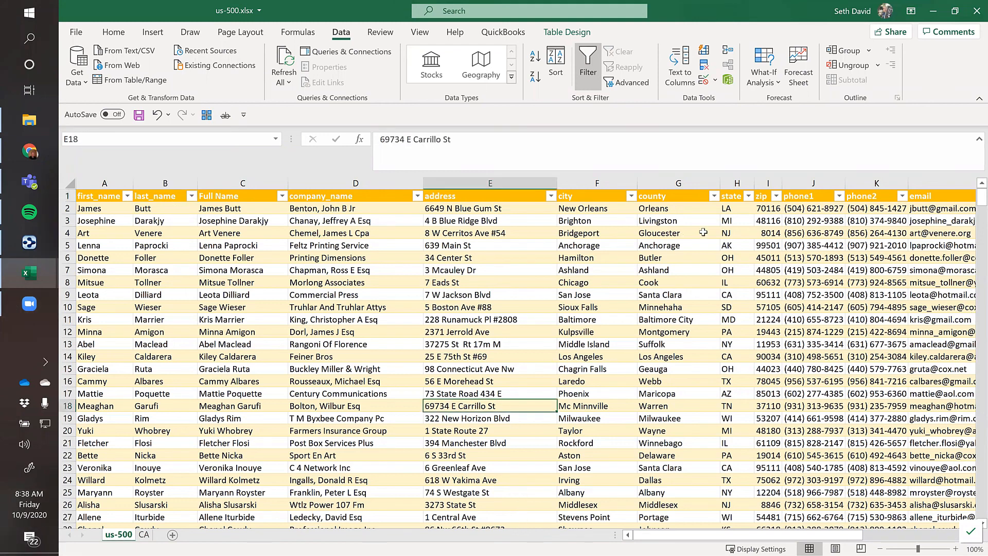
pyautogui.click(748, 196)
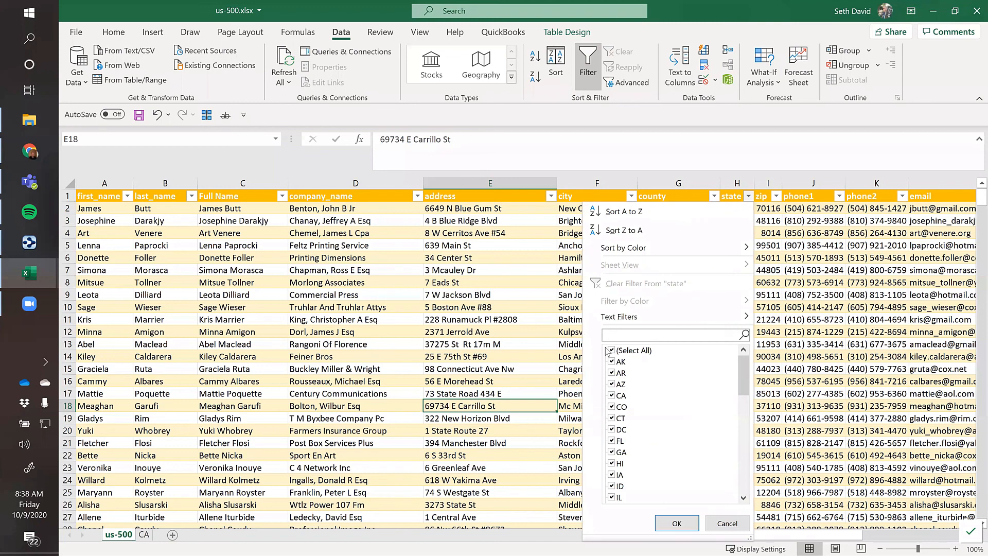
pyautogui.write('NY')
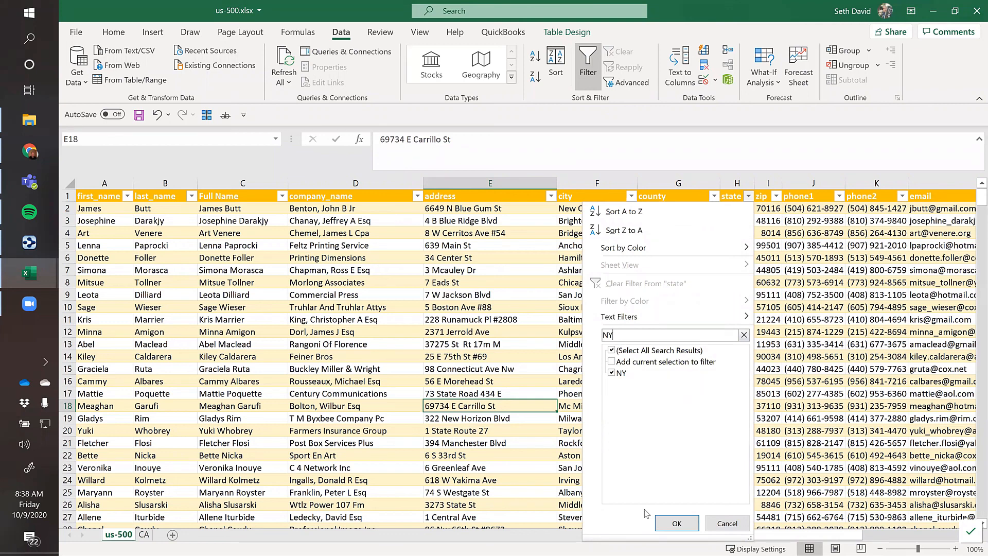
pyautogui.click(677, 523)
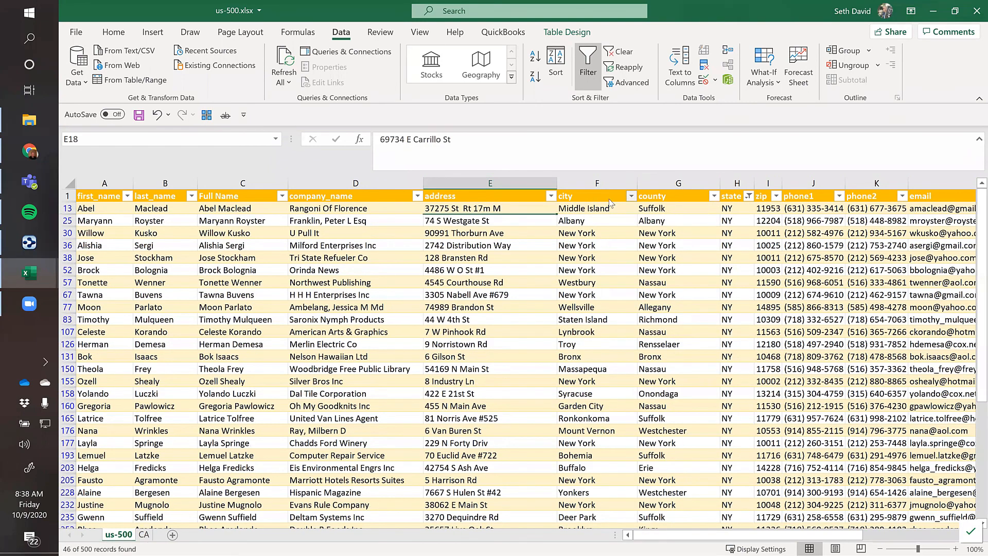
# Step: Filter the city column to show only Albany within the NY records
pyautogui.click(631, 196)
pyautogui.click(505, 335)
pyautogui.write('Alb')
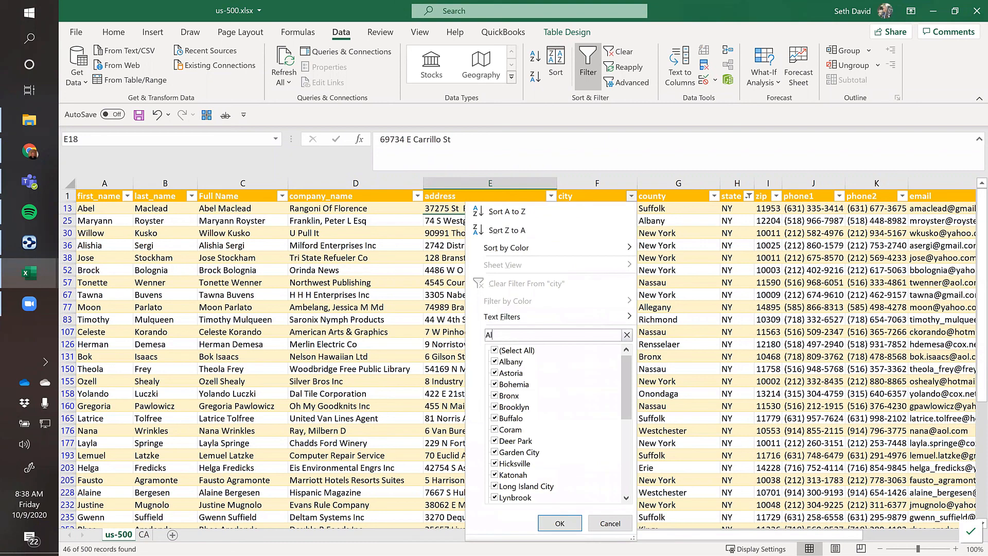
pyautogui.click(566, 523)
pyautogui.click(593, 208)
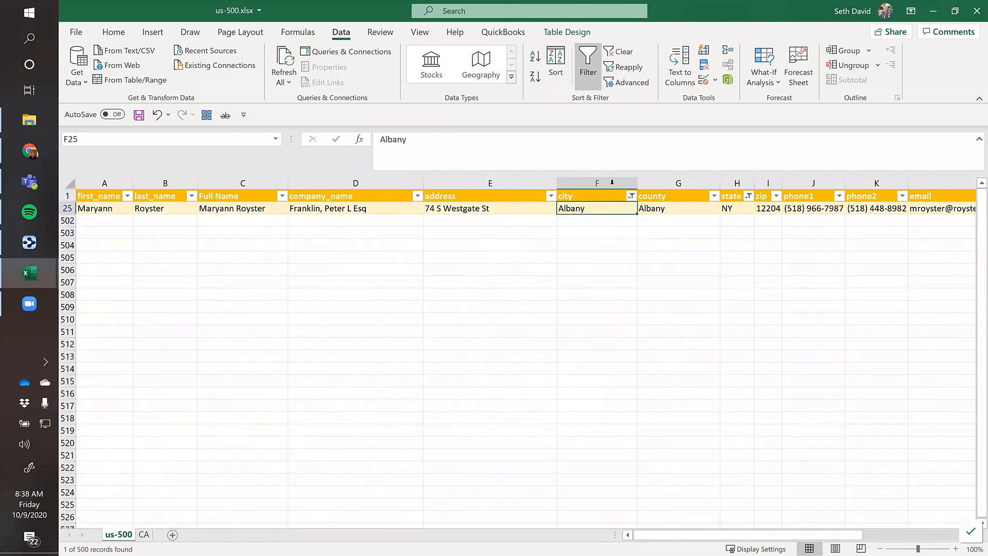
# Step: Examine the filtered Albany record across its columns, from first_name to web
pyautogui.click(611, 183)
pyautogui.press('Down')
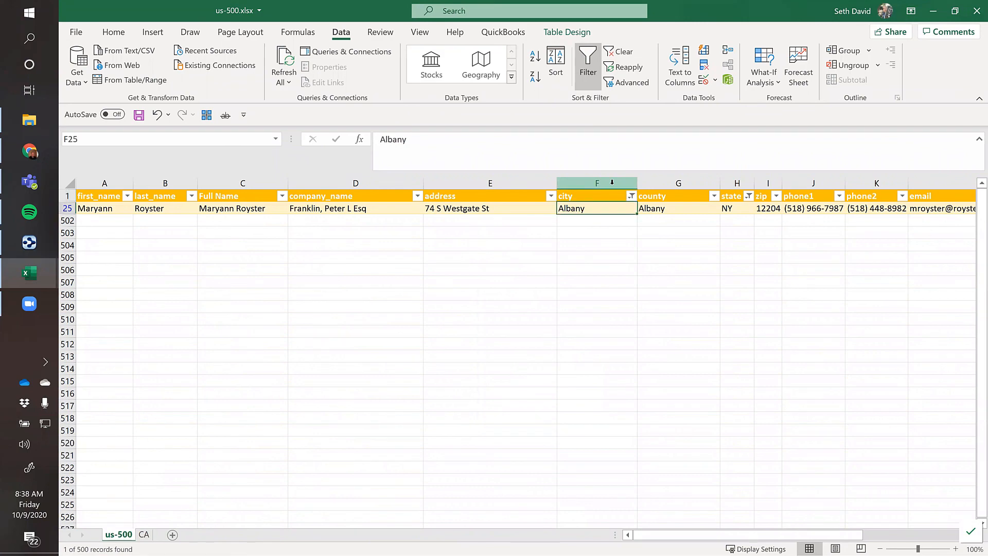
pyautogui.press('Up')
pyautogui.hotkey('ctrl', 'Right')
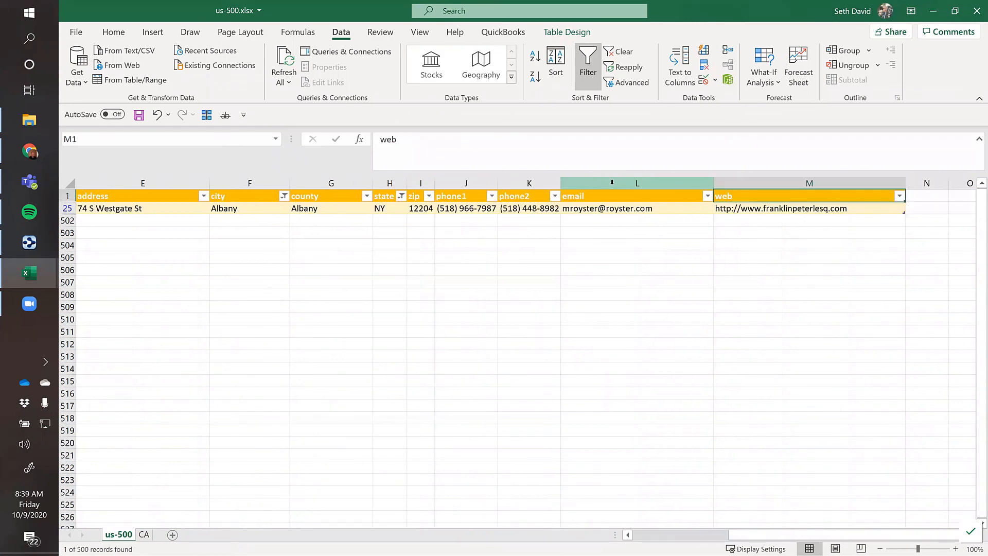
pyautogui.press('Home')
pyautogui.press('Down')
pyautogui.press('Right')
pyautogui.press('Right')
pyautogui.press('Up')
pyautogui.press('Left')
pyautogui.press('Left')
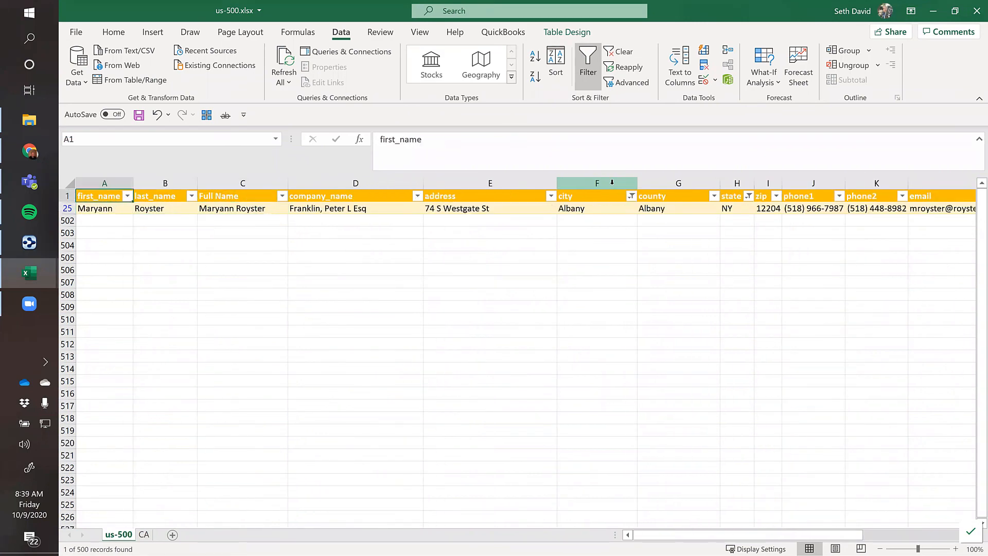
pyautogui.press('Down')
pyautogui.press('Up')
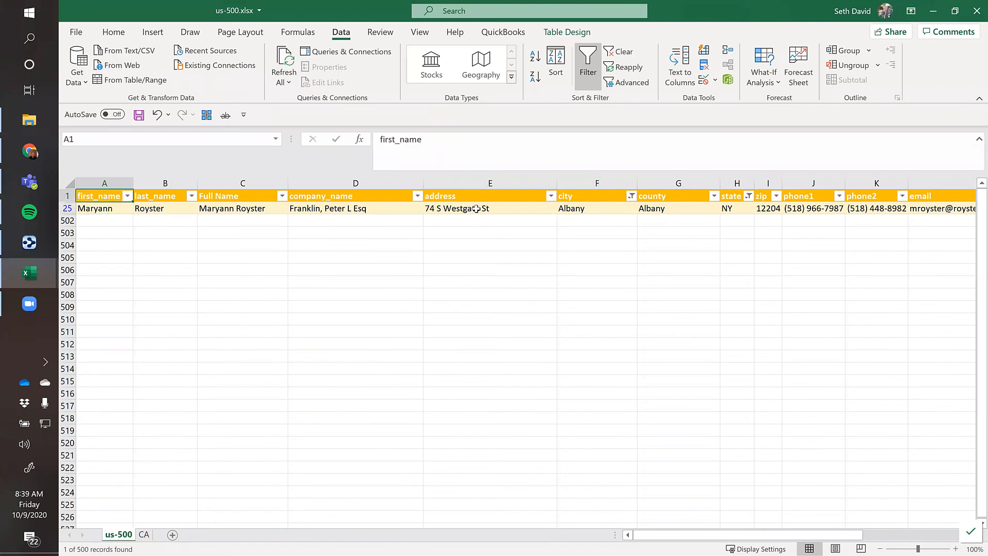
# Step: Add Buffalo and Syracuse to the city filter alongside Albany
pyautogui.click(575, 207)
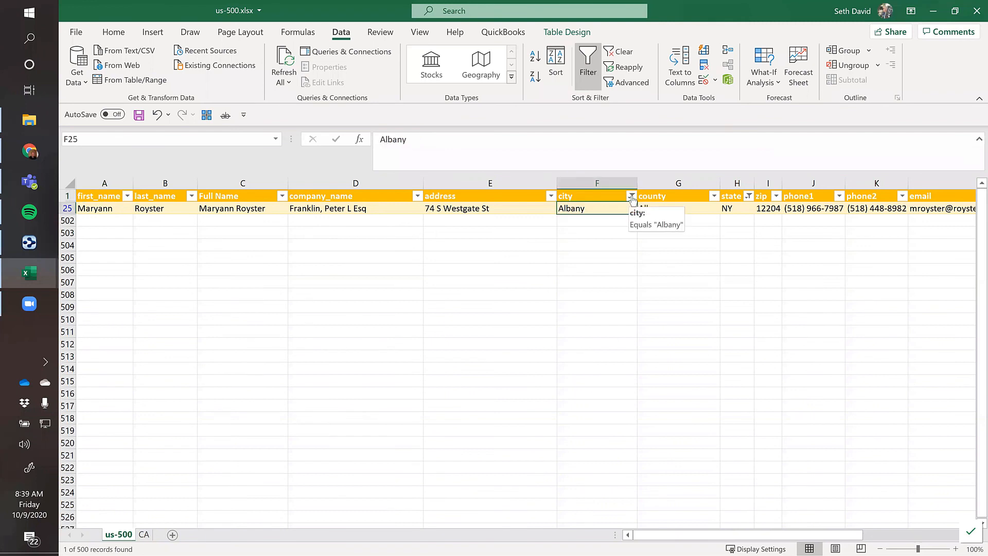
pyautogui.click(632, 198)
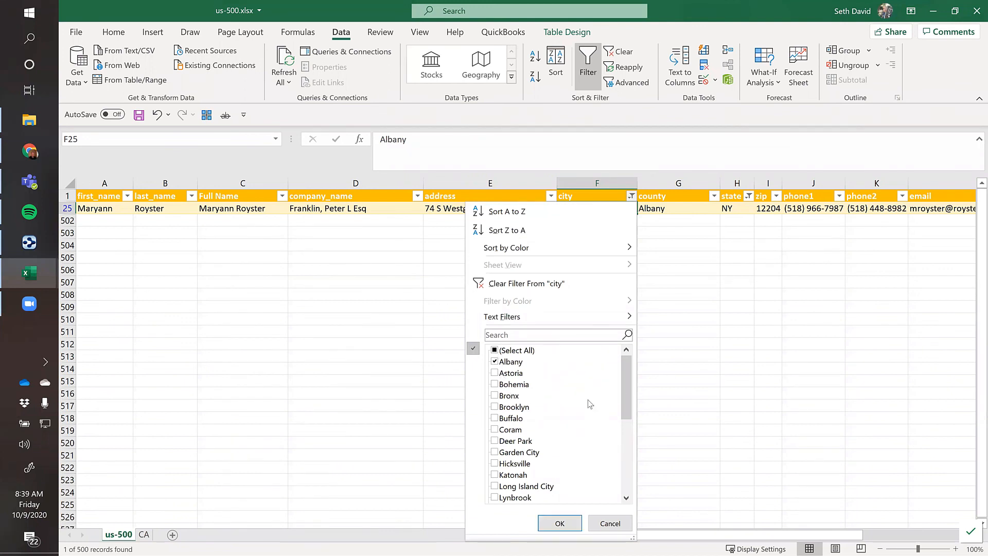
pyautogui.click(494, 418)
pyautogui.moveTo(625, 385); pyautogui.dragTo(622, 497)
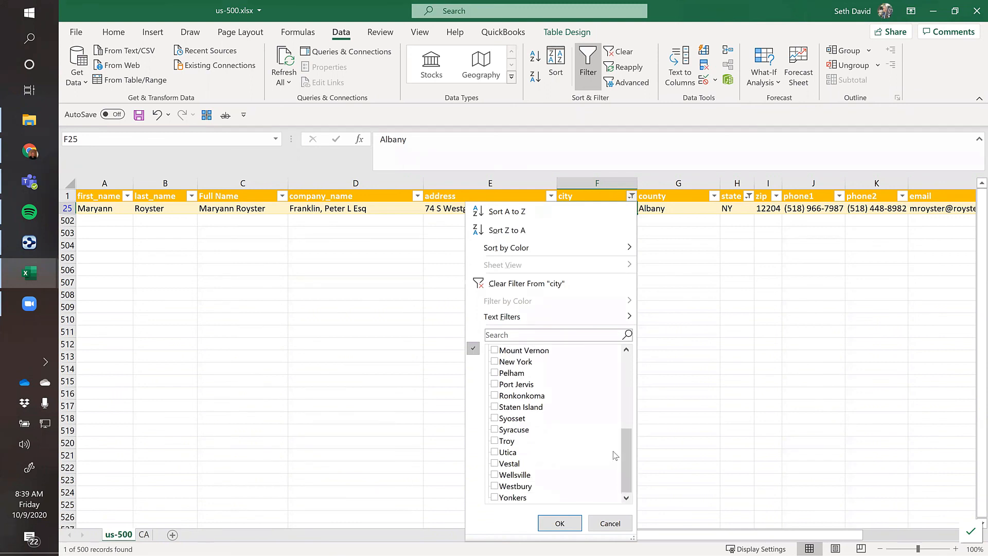
pyautogui.click(495, 430)
pyautogui.click(550, 524)
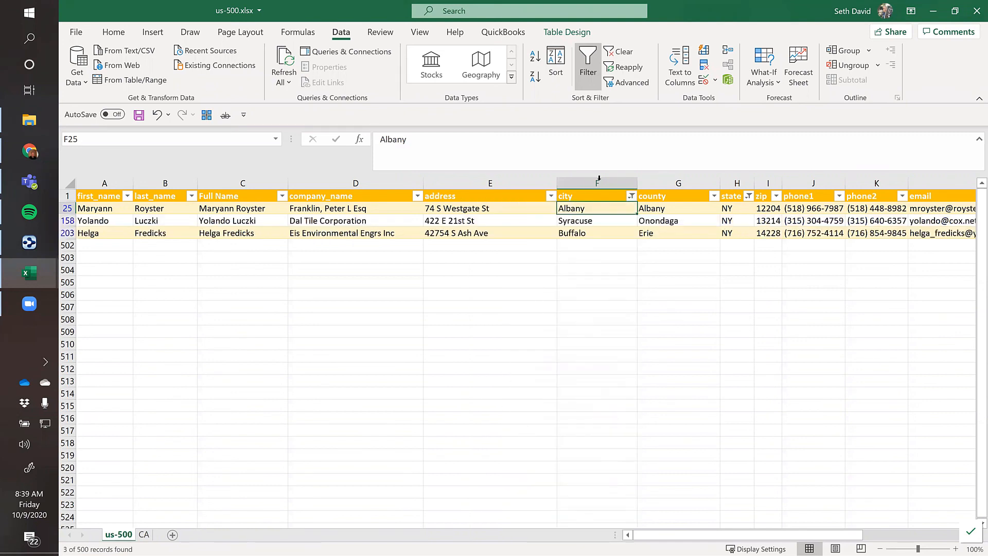
pyautogui.click(598, 232)
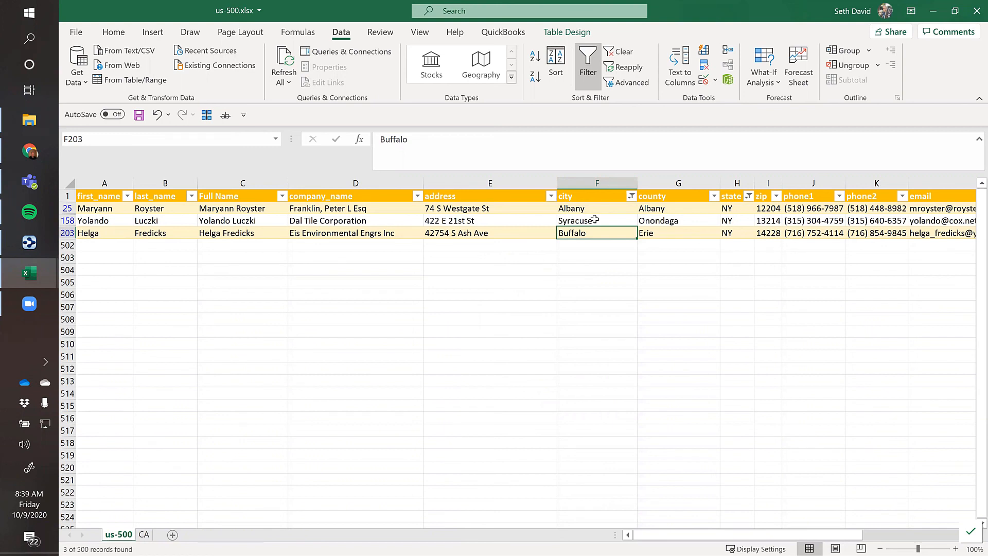
# Step: Search the city filter for Deer and filter to Deer Park only, without adding it to the existing selection
pyautogui.click(631, 196)
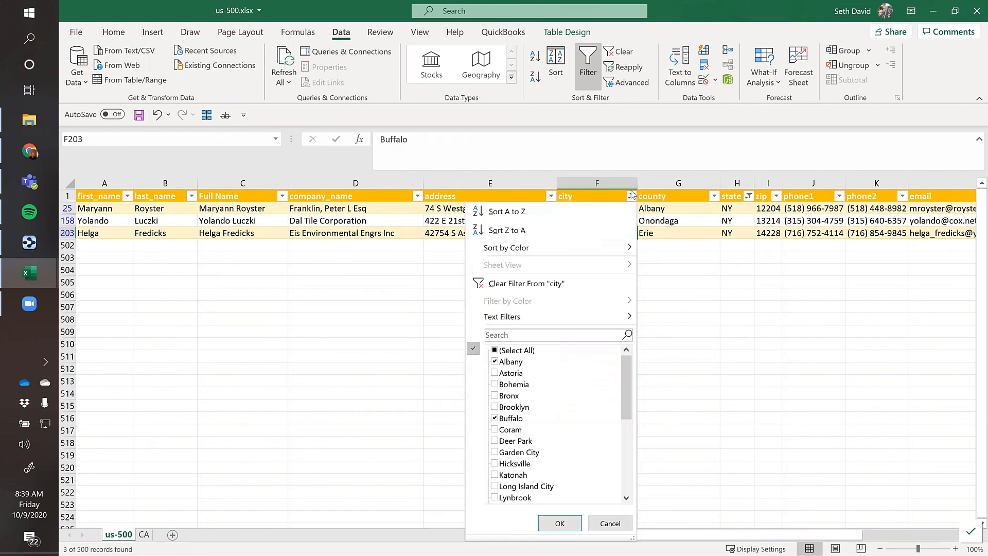
pyautogui.click(524, 335)
pyautogui.write('Deer')
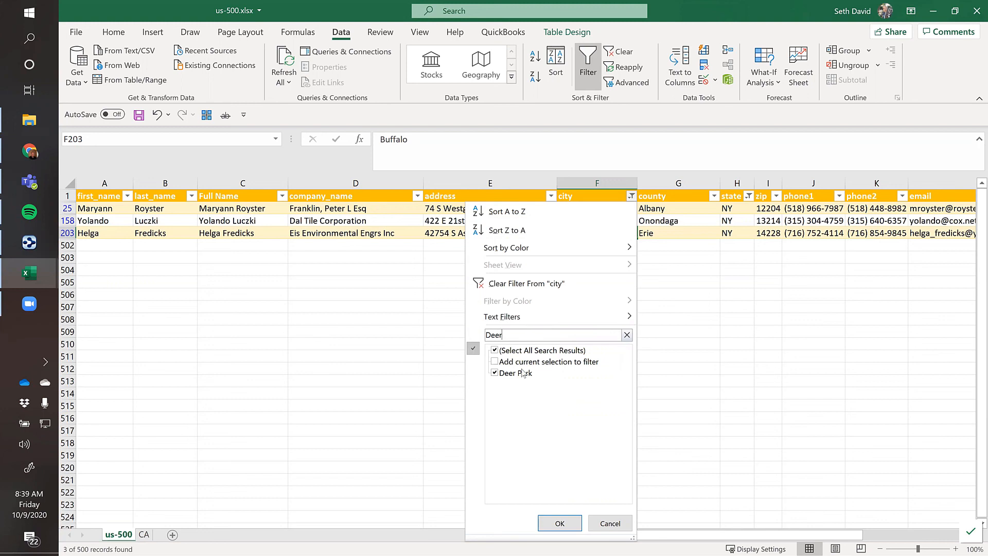
pyautogui.click(495, 363)
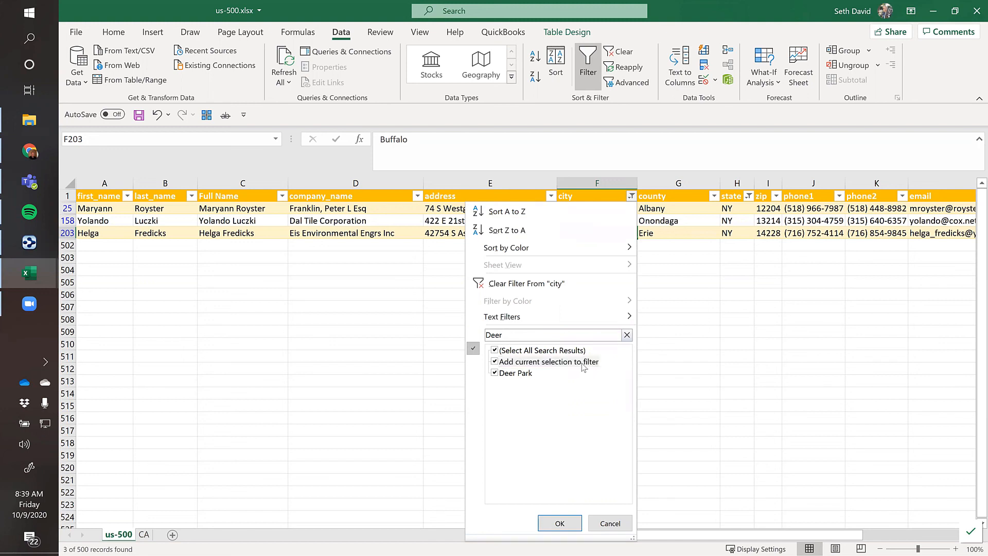
pyautogui.click(495, 362)
pyautogui.click(560, 523)
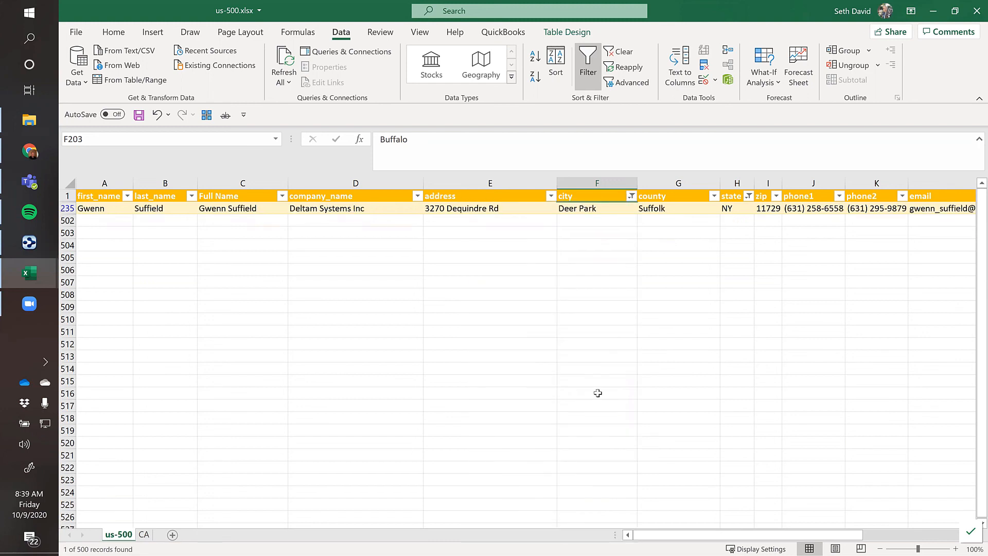
# Step: Search the city filter for Albany and add it to the existing Deer Park selection
pyautogui.click(583, 209)
pyautogui.click(631, 201)
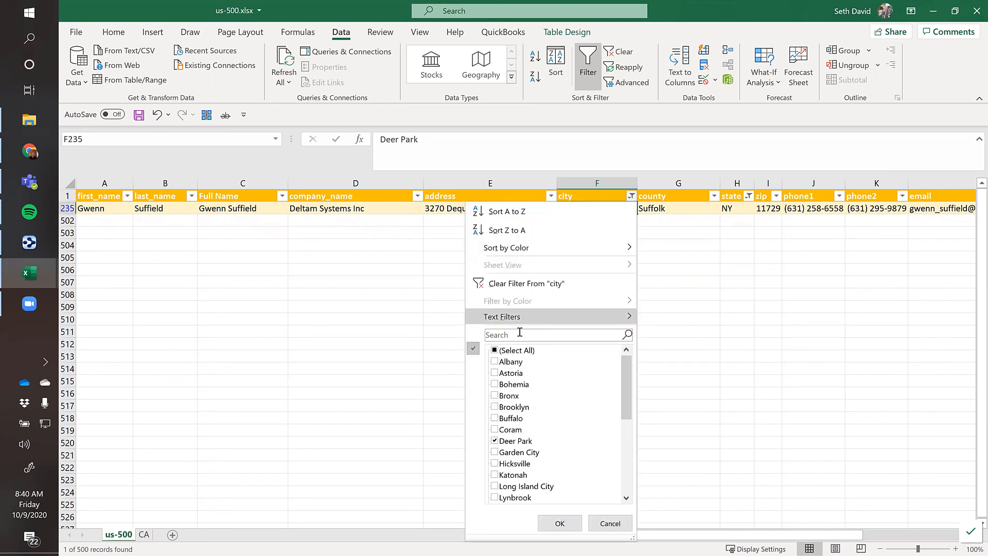
pyautogui.click(505, 335)
pyautogui.write('Alna')
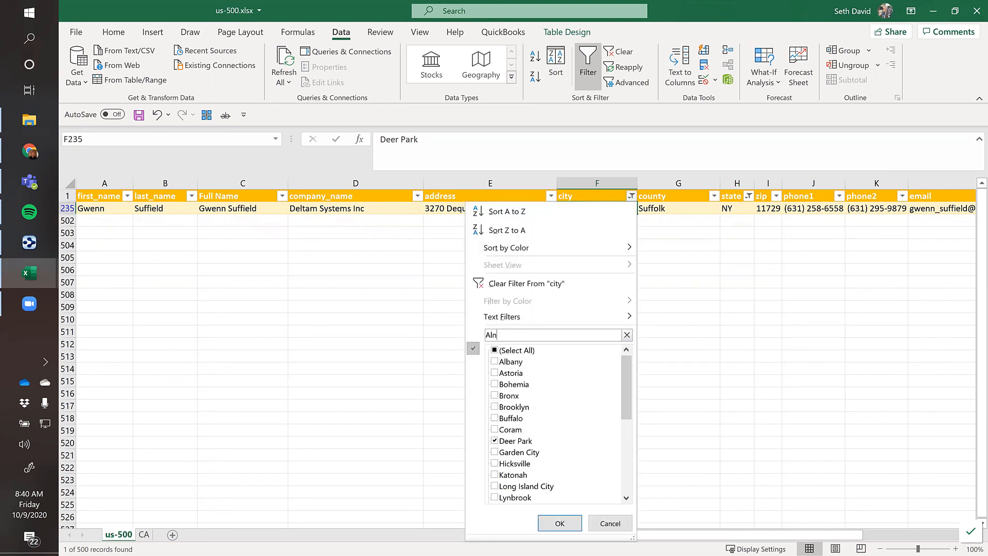
pyautogui.press('BackSpace')
pyautogui.press('BackSpace')
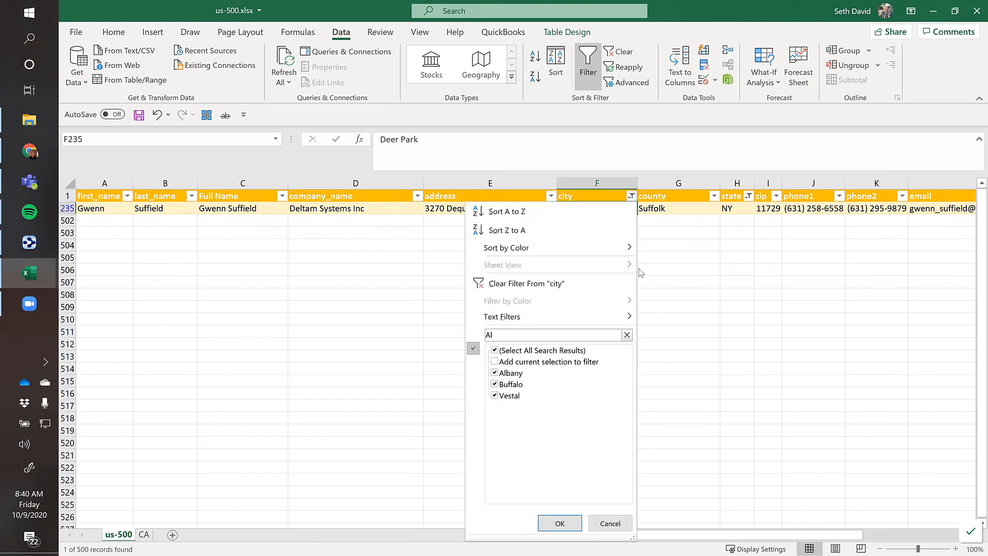
pyautogui.write('bany')
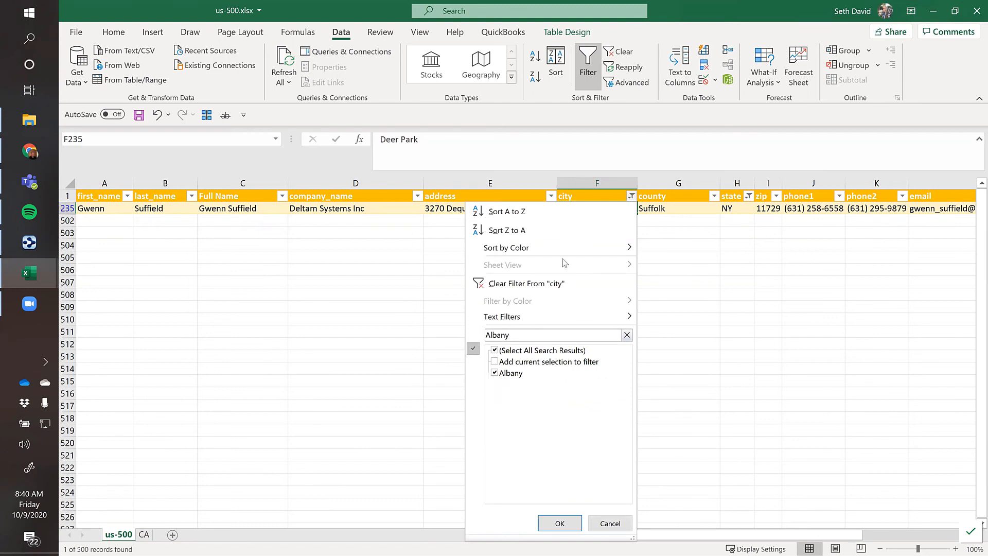
pyautogui.click(498, 361)
pyautogui.click(563, 522)
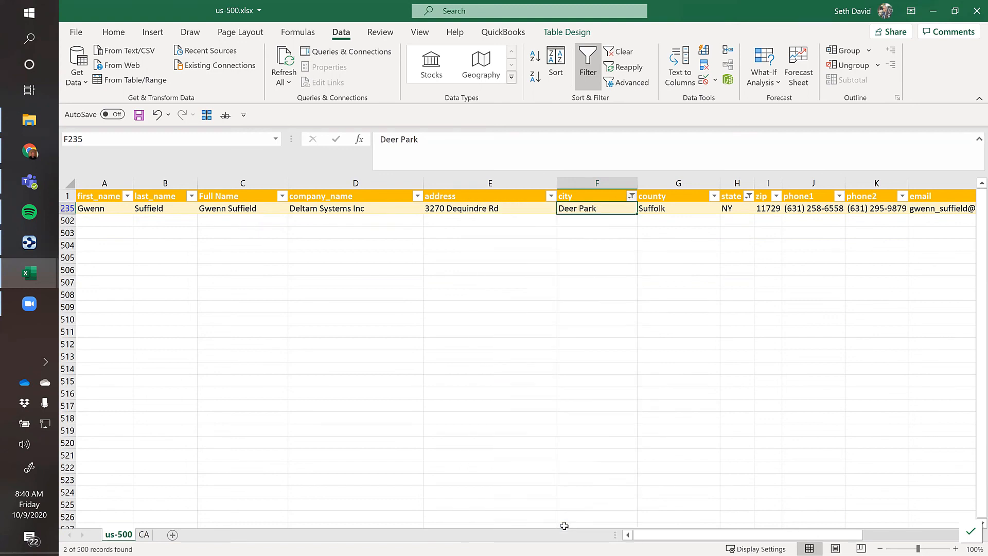
# Step: Search the city filter for Buff and add Buffalo to the current selection
pyautogui.click(631, 196)
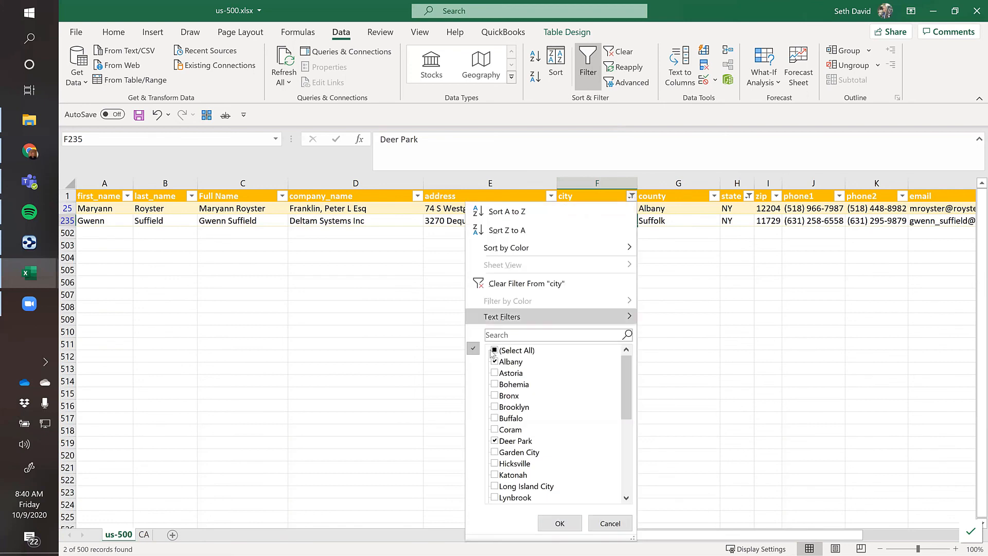
pyautogui.click(495, 335)
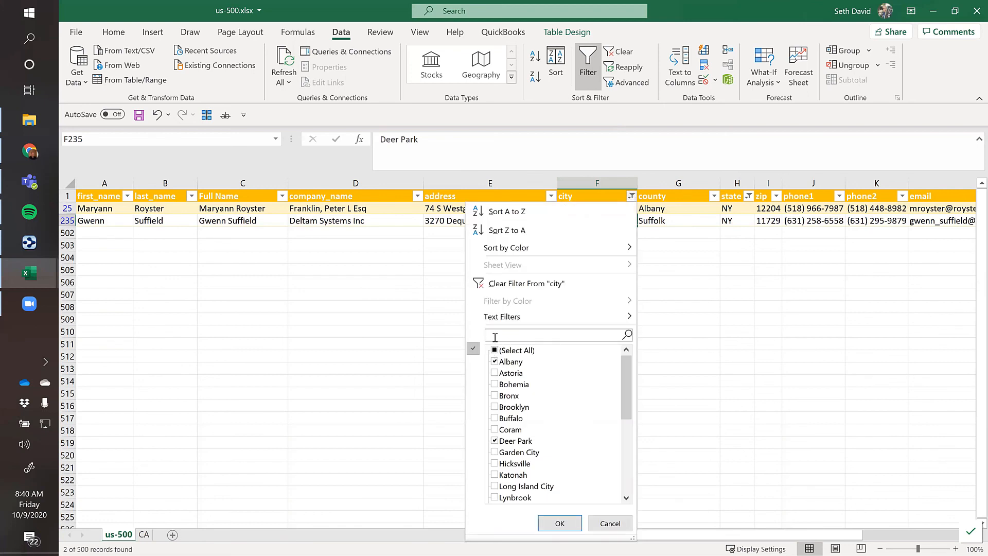
pyautogui.write('Buff')
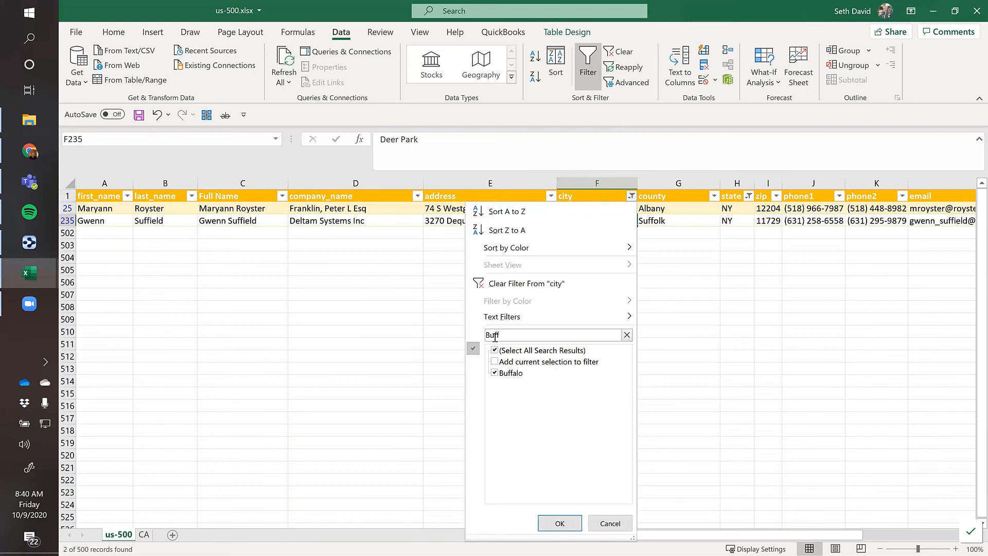
pyautogui.click(496, 361)
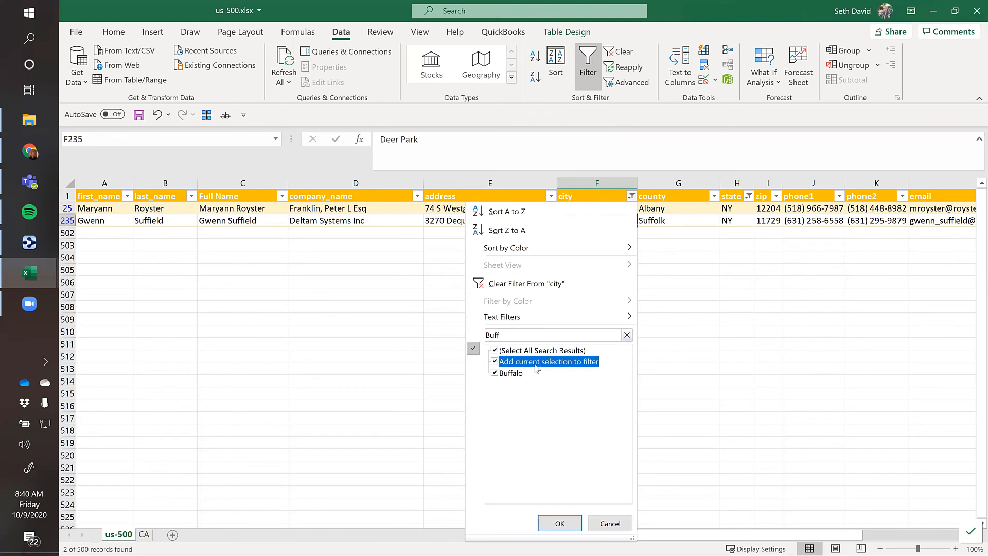
pyautogui.click(573, 524)
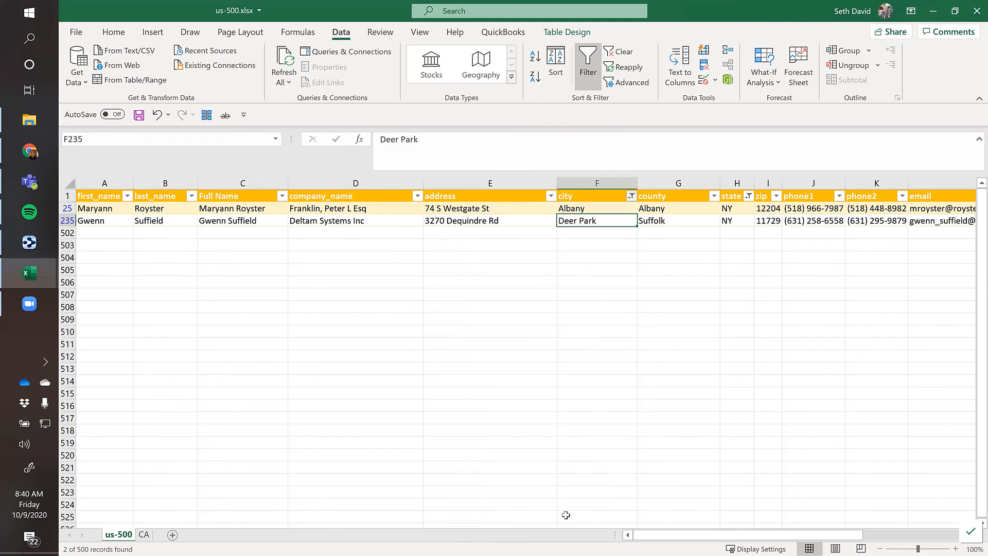
pyautogui.click(606, 209)
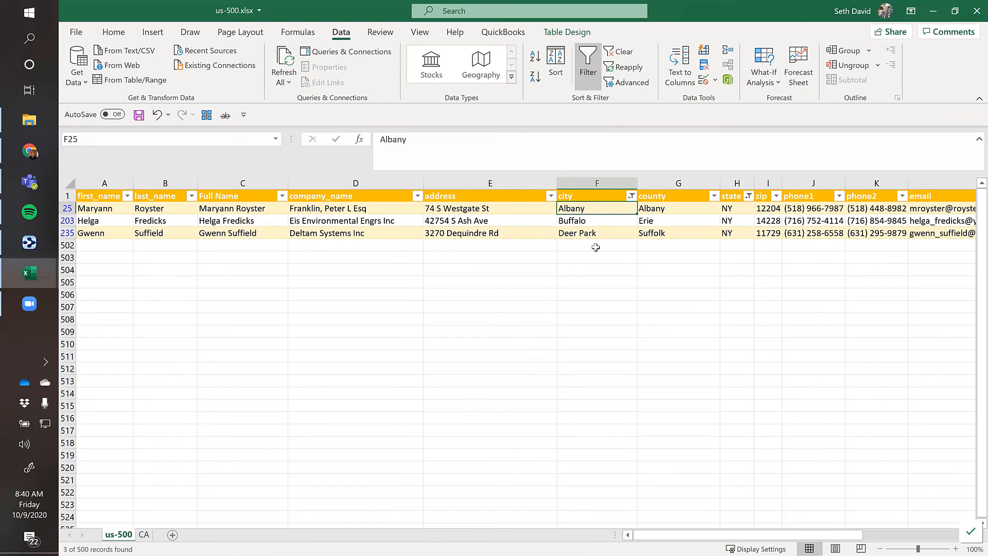
# Step: Search the city filter for Syra and add Syracuse to the current selection
pyautogui.click(631, 196)
pyautogui.click(549, 335)
pyautogui.write('Syra')
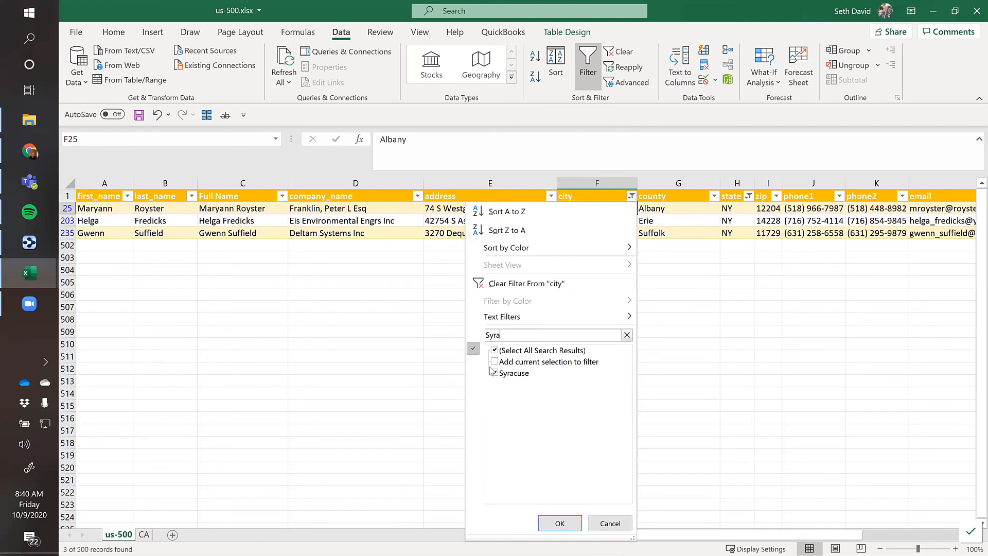
pyautogui.click(494, 362)
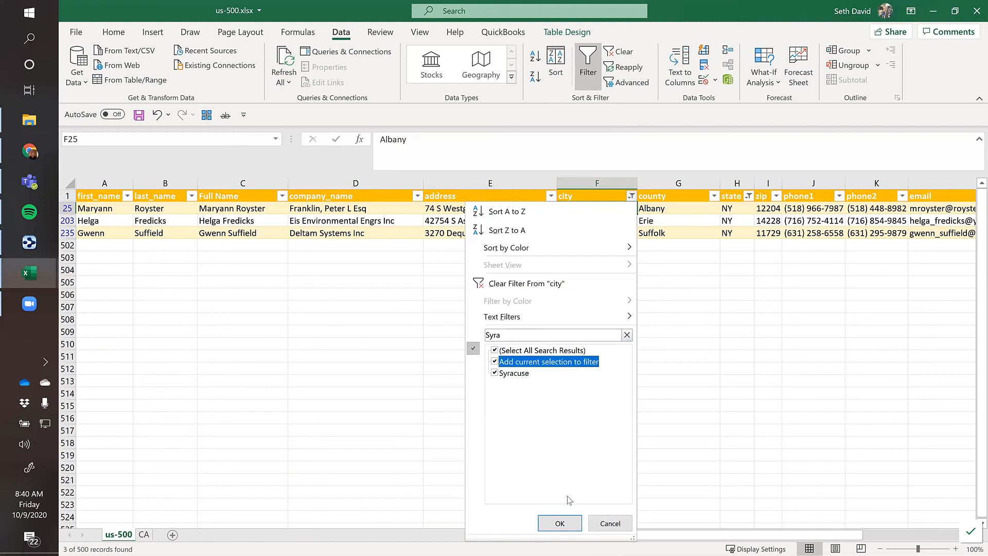
pyautogui.click(560, 523)
pyautogui.click(574, 223)
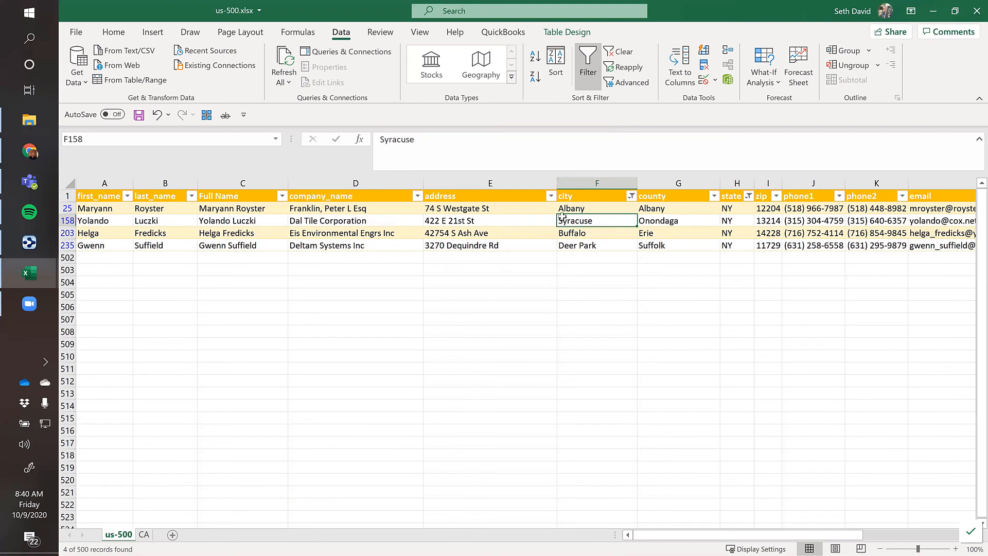
# Step: Clear all filters from the contact table so every record is included
pyautogui.click(465, 212)
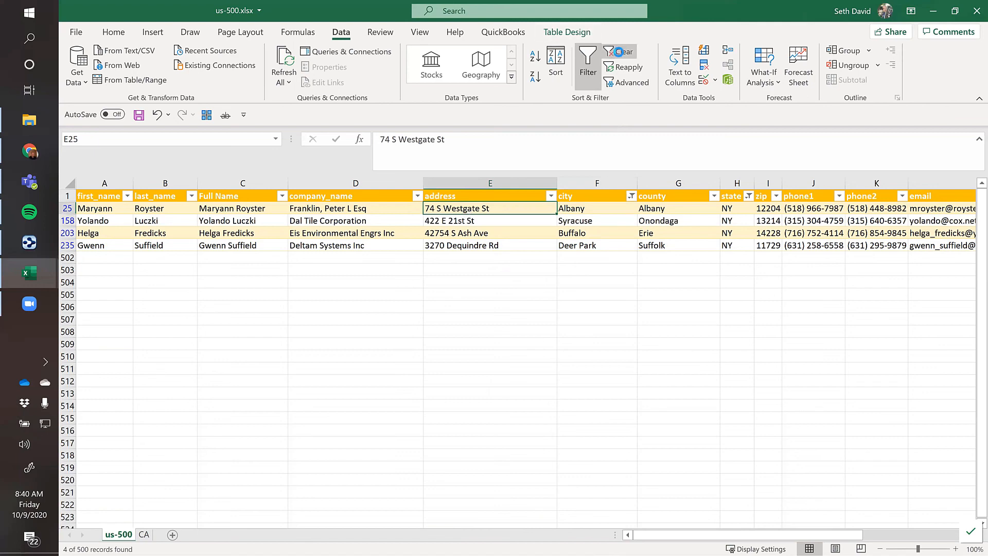
pyautogui.click(620, 57)
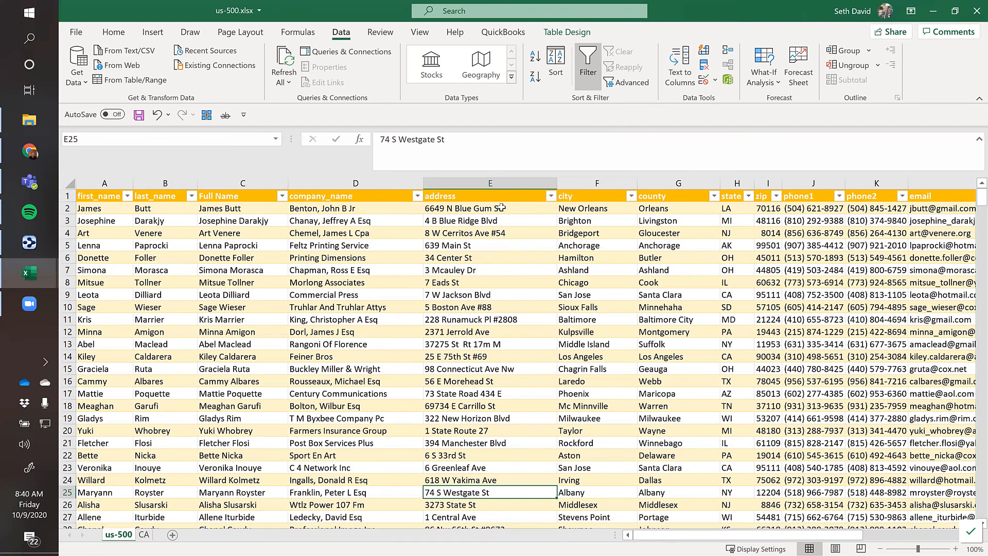
pyautogui.click(804, 212)
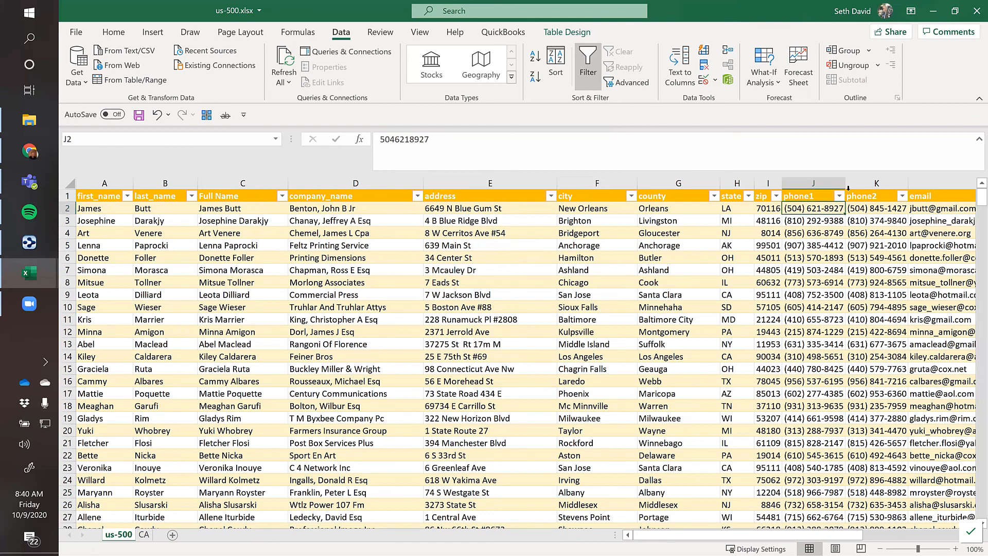
pyautogui.click(840, 196)
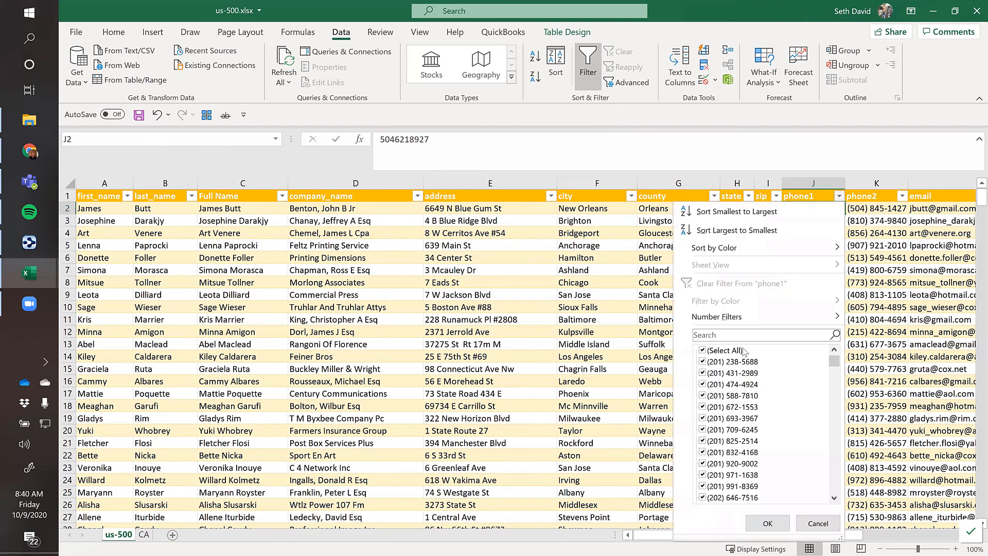
pyautogui.click(726, 333)
pyautogui.write('516')
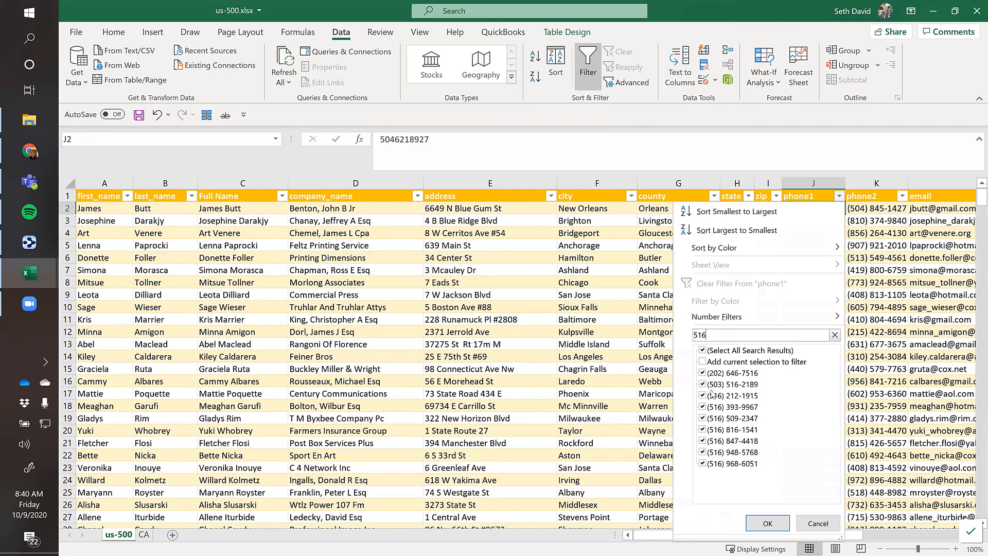
pyautogui.click(702, 373)
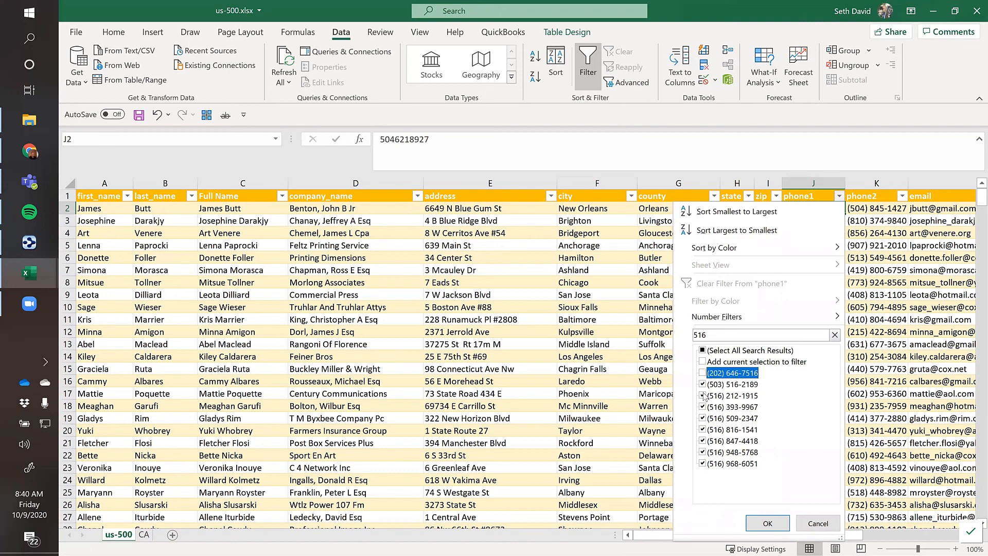
pyautogui.click(702, 384)
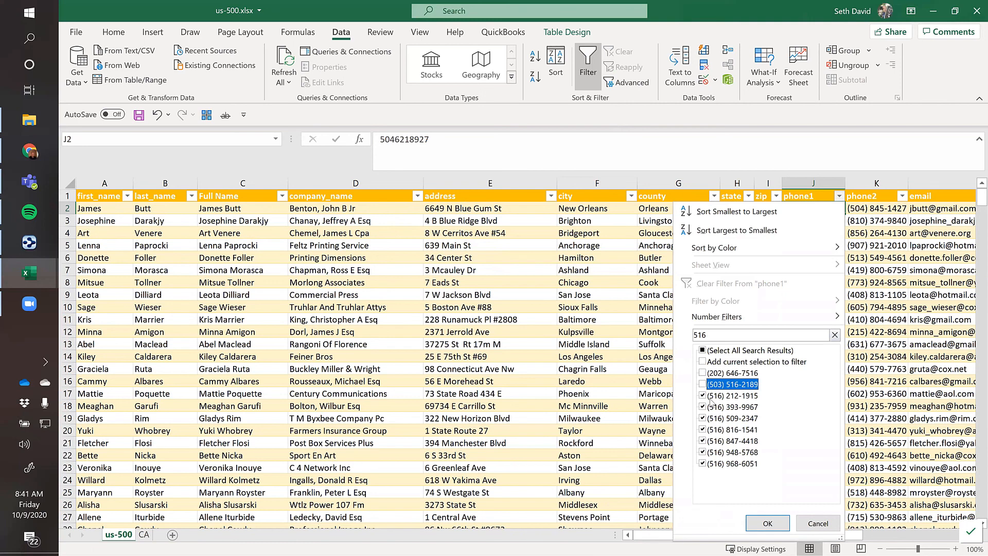
pyautogui.moveTo(716, 318)
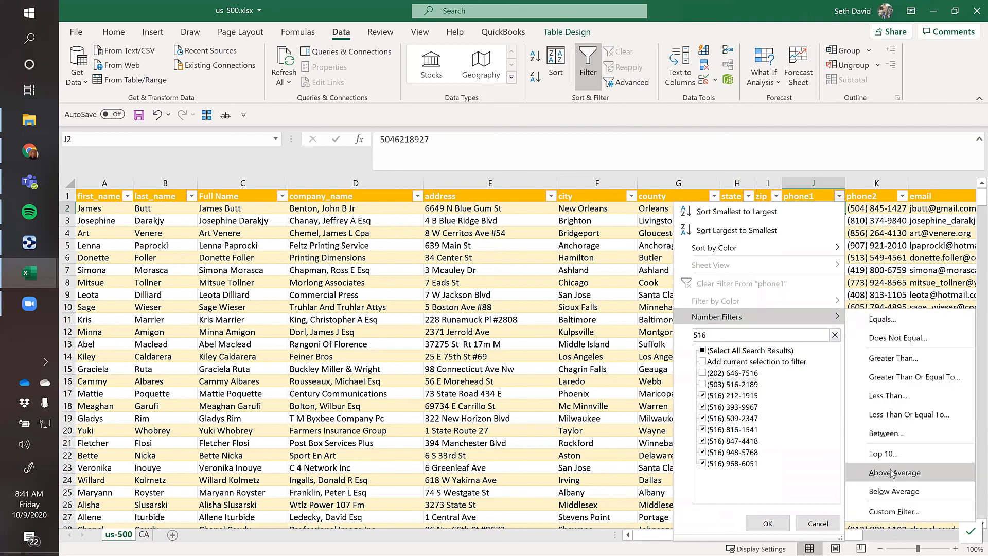
pyautogui.click(834, 335)
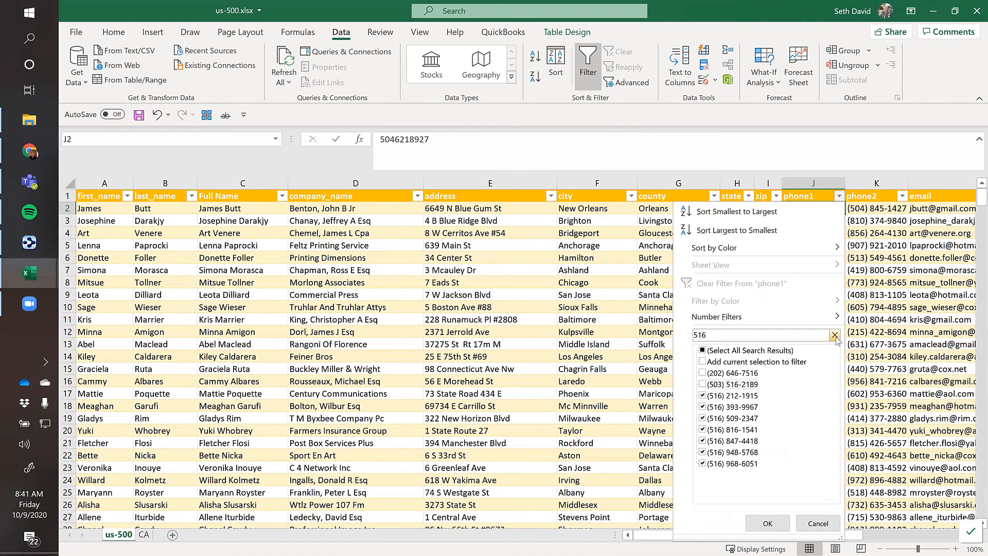
pyautogui.click(838, 522)
# Step: Examine the number filter options for phone1 and the comparison operators in its custom filter, without applying one
pyautogui.click(839, 196)
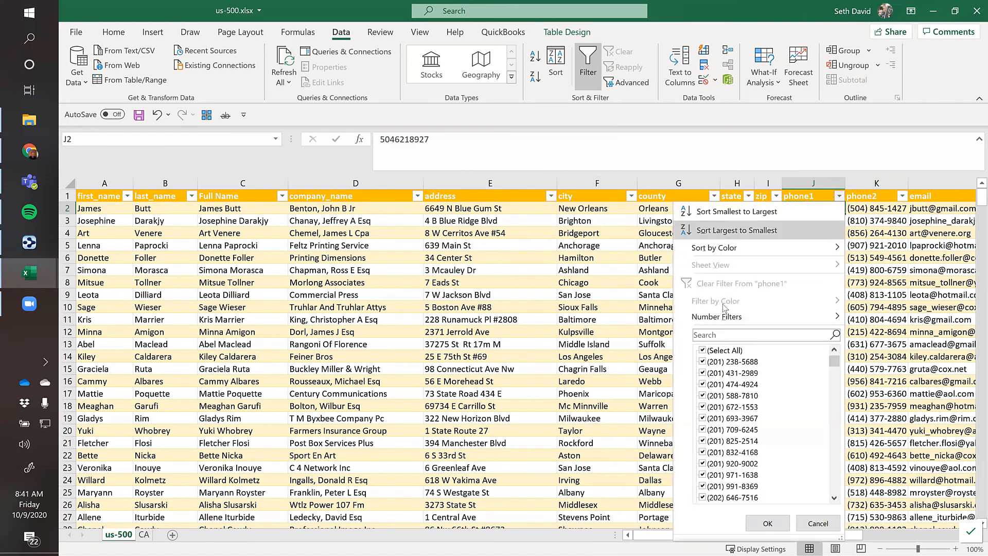
pyautogui.moveTo(720, 316)
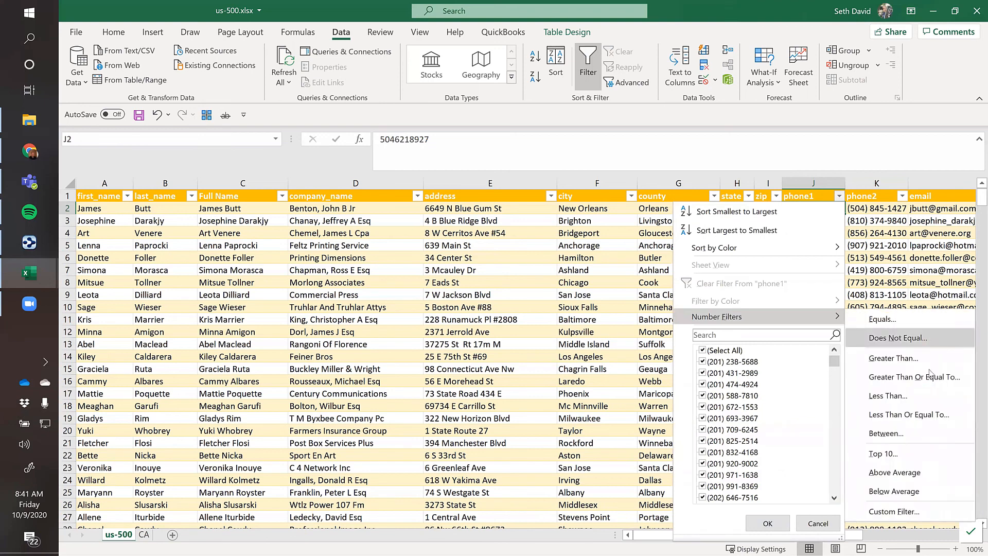
pyautogui.click(911, 517)
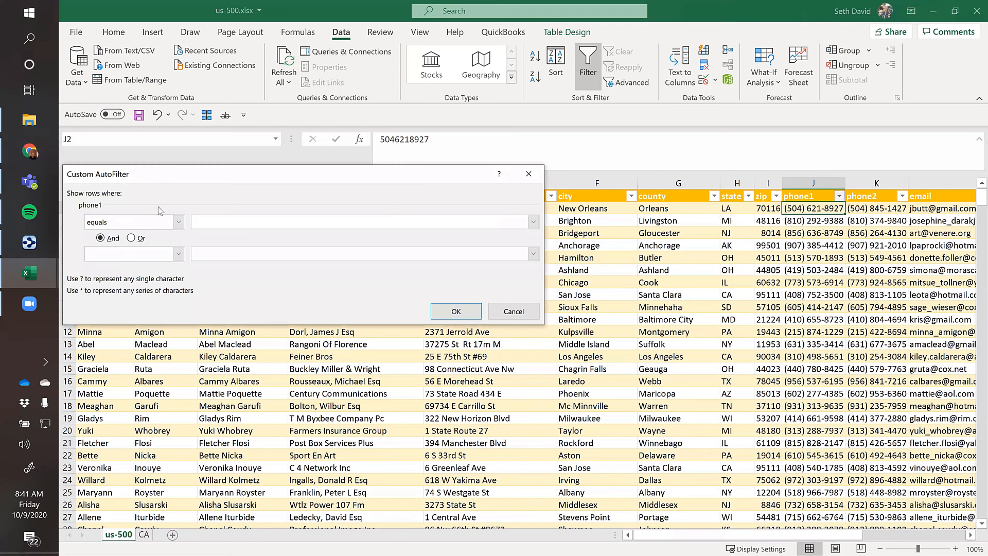
pyautogui.click(179, 222)
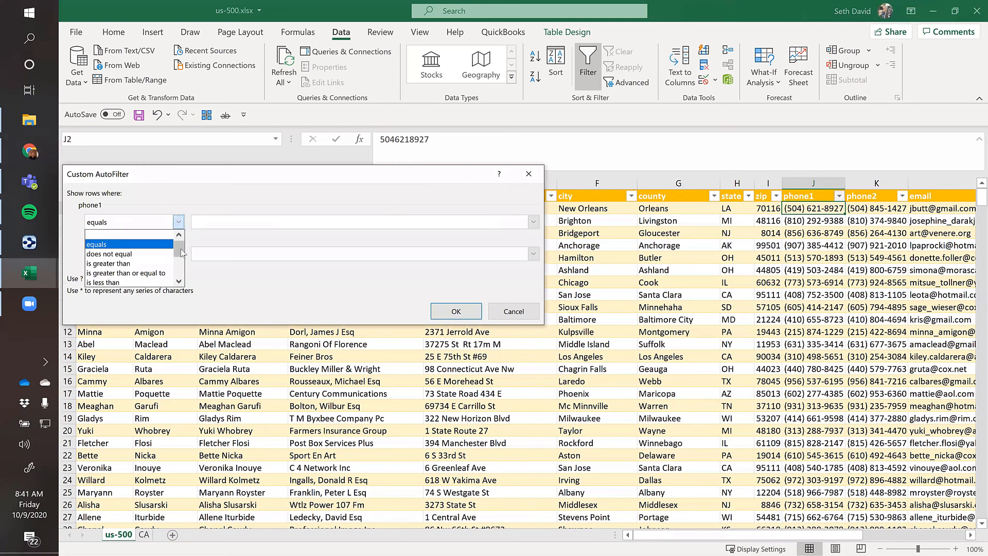
pyautogui.moveTo(179, 250); pyautogui.dragTo(179, 273)
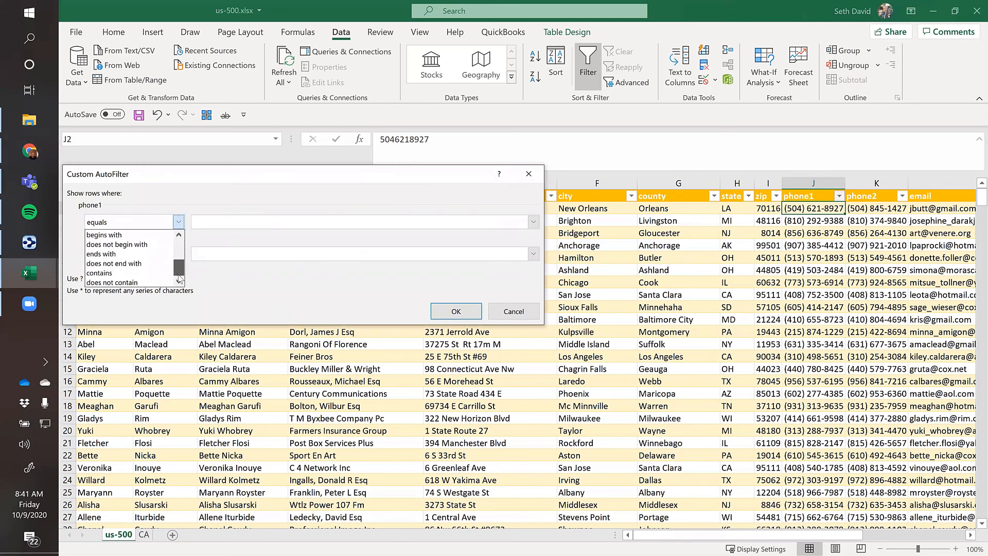
pyautogui.click(172, 175)
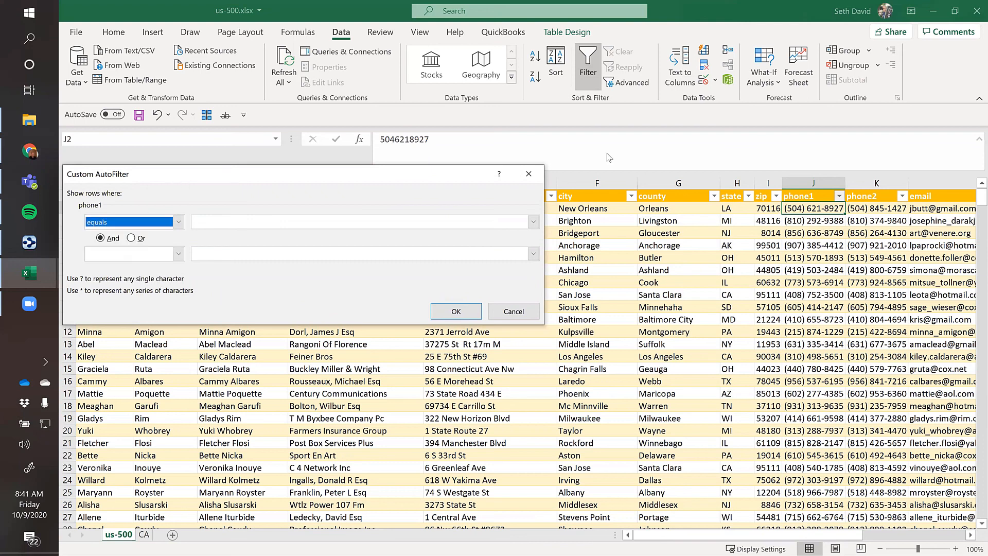
pyautogui.click(527, 174)
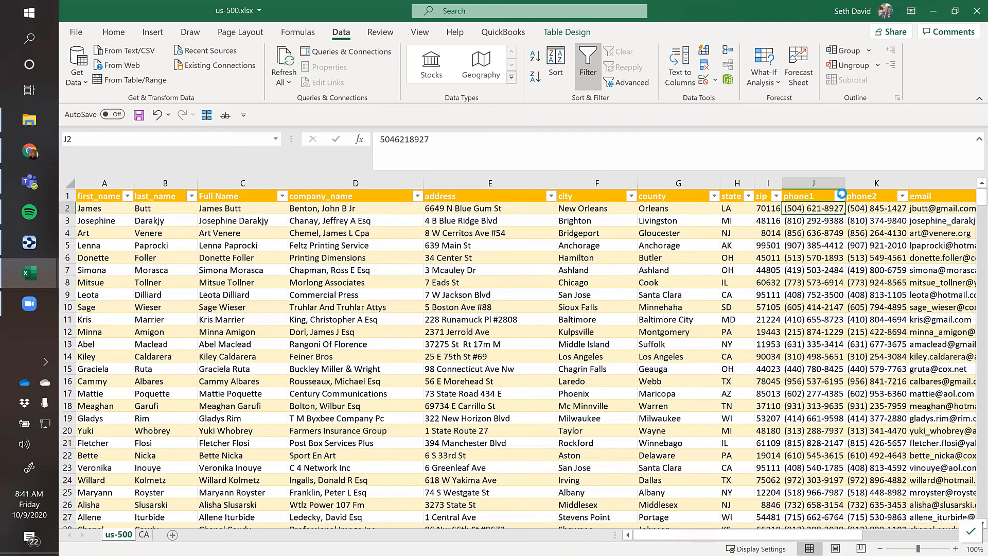
# Step: Search the phone1 filter for 516, exclude the two numbers with other area codes, and apply the filter
pyautogui.click(839, 196)
pyautogui.click(720, 336)
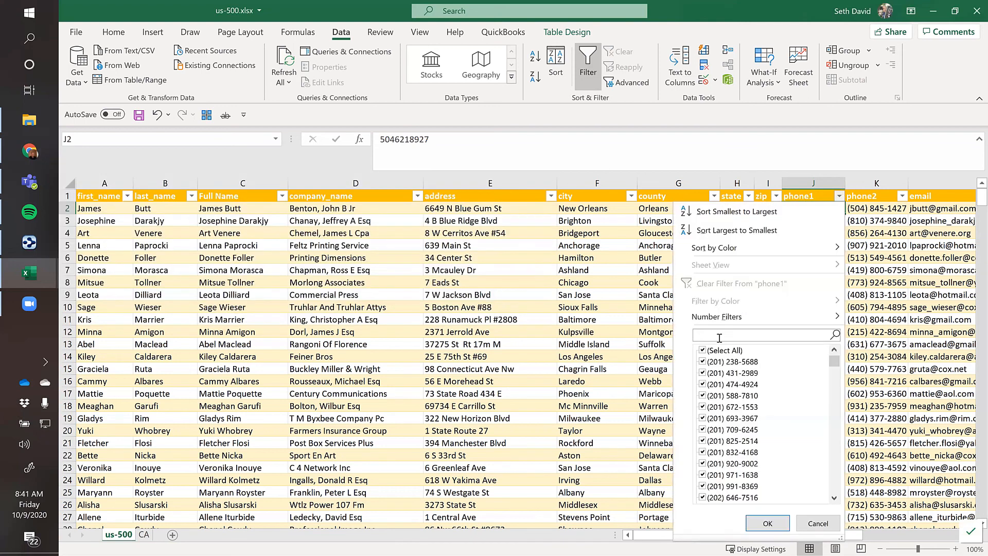
pyautogui.write('516')
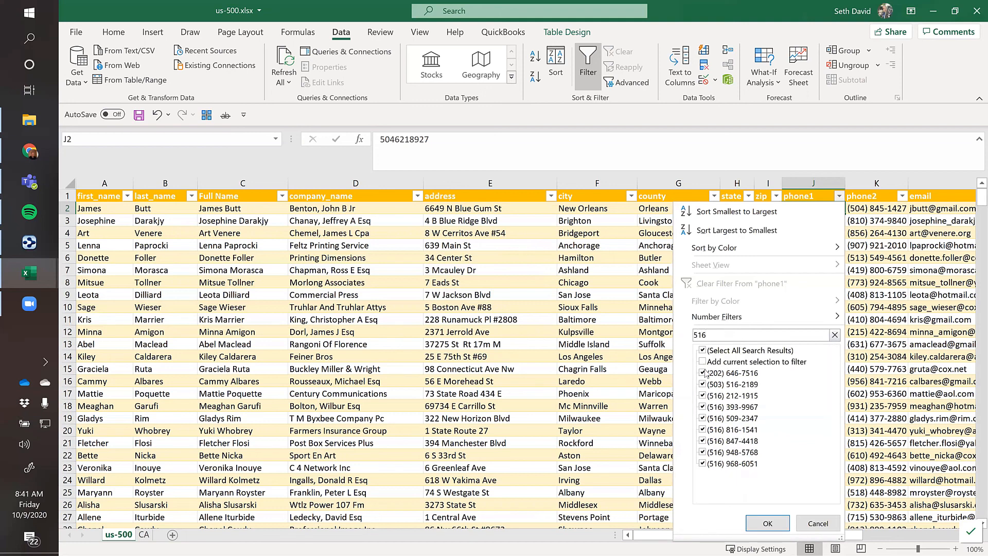
pyautogui.click(704, 373)
pyautogui.click(703, 384)
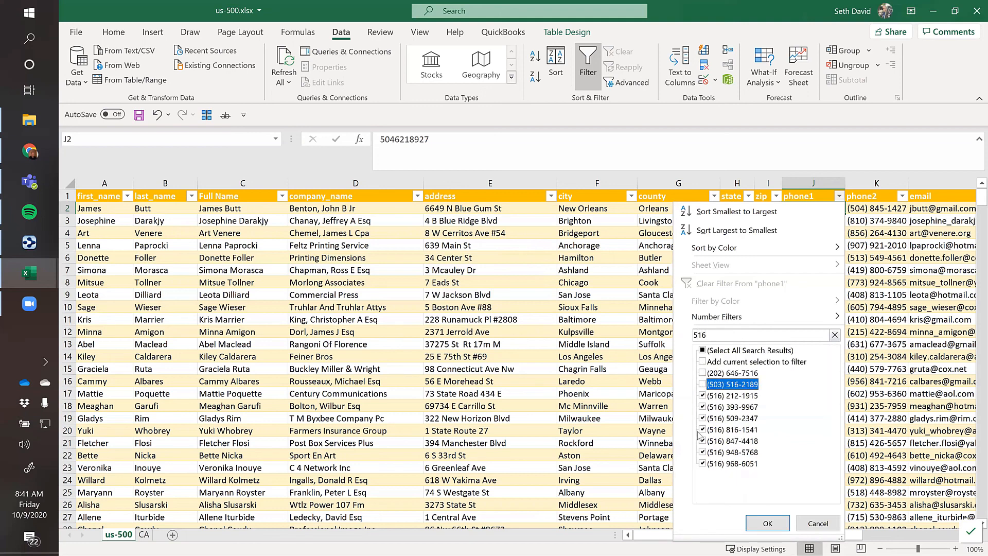
pyautogui.click(767, 523)
pyautogui.click(798, 210)
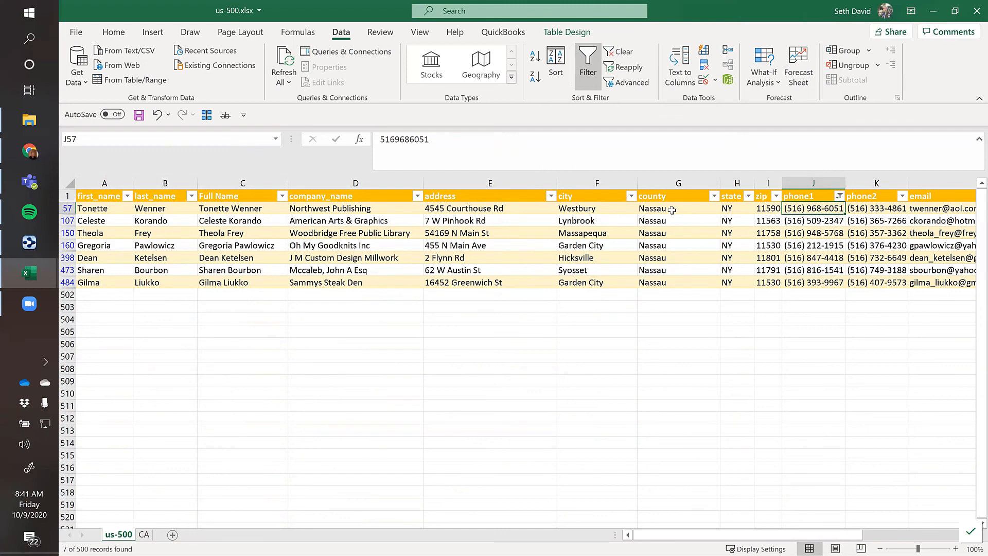
# Step: Clear the phone1 filter so all contact records are included, and save the workbook
pyautogui.click(839, 196)
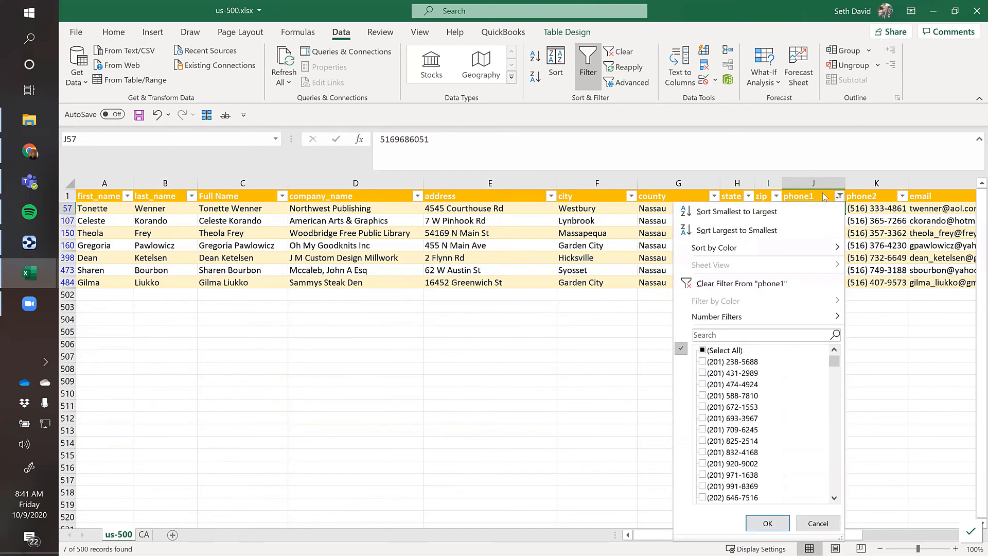
pyautogui.click(741, 287)
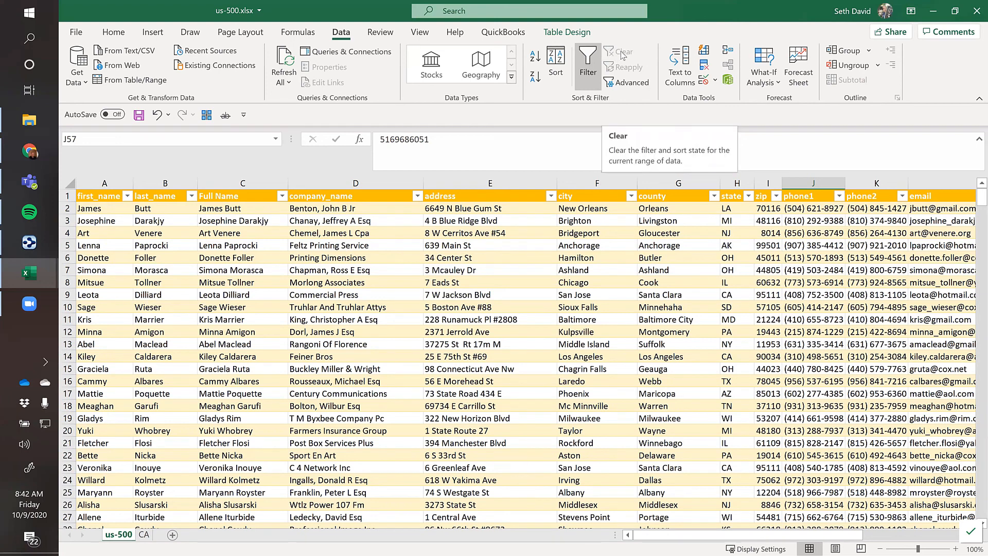
pyautogui.click(162, 270)
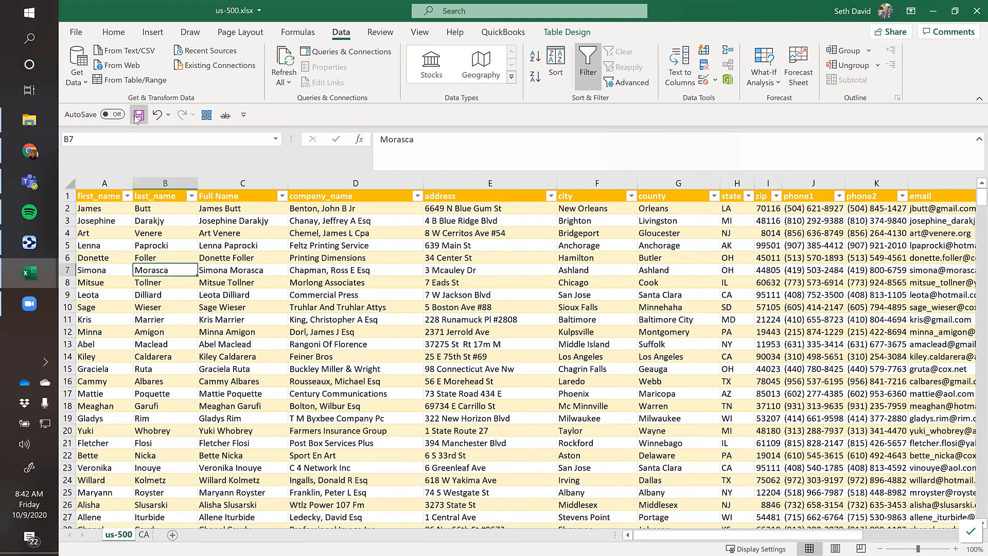
pyautogui.click(137, 117)
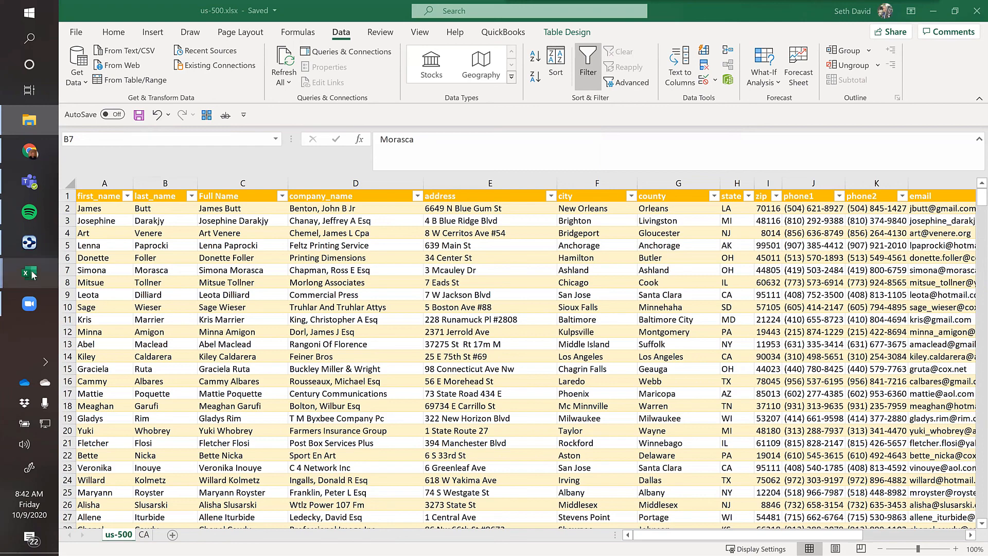
# Step: Switch to SalesData-1.csv, convert its whole data range including headers into a table, and apply the gold banded style
pyautogui.moveTo(32, 275)
pyautogui.click(67, 240)
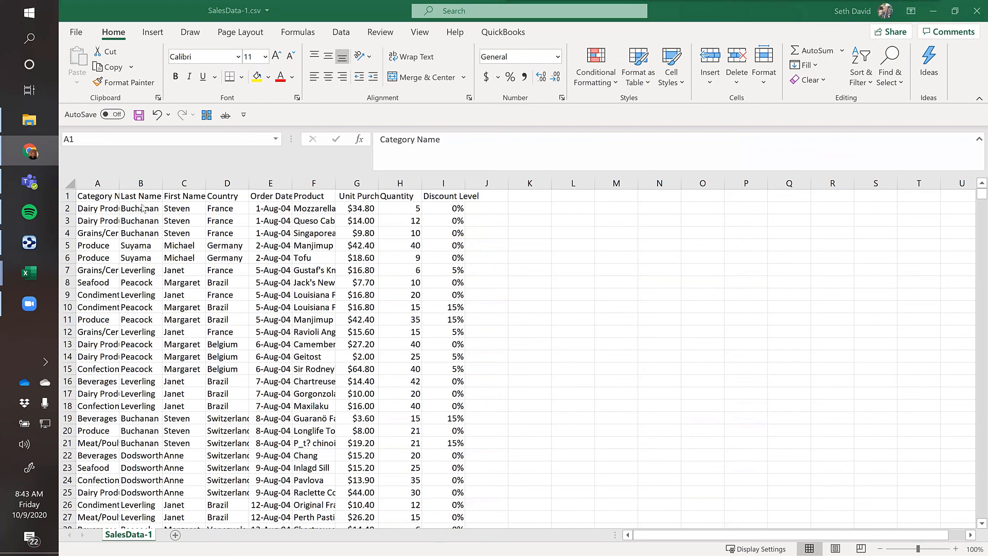
pyautogui.click(86, 196)
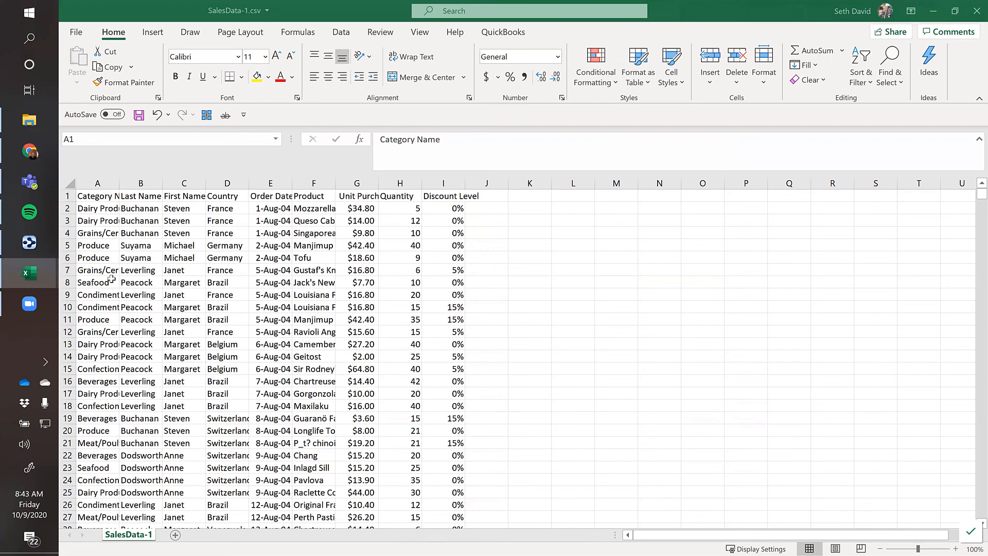
pyautogui.hotkey('ctrl', 'shift', 'Right')
pyautogui.hotkey('ctrl', 'shift', 'Down')
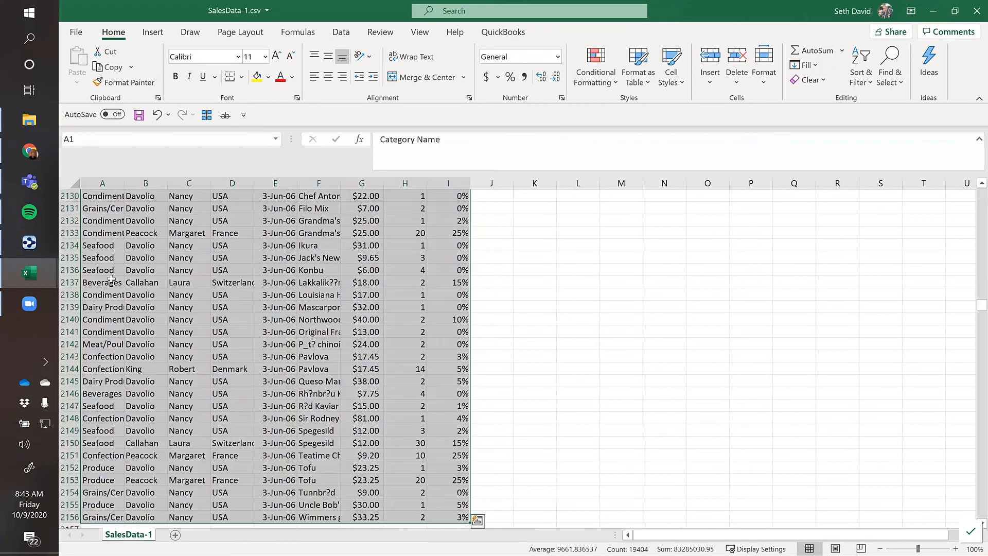
pyautogui.hotkey('ctrl', 't')
pyautogui.press('Return')
pyautogui.press('Down')
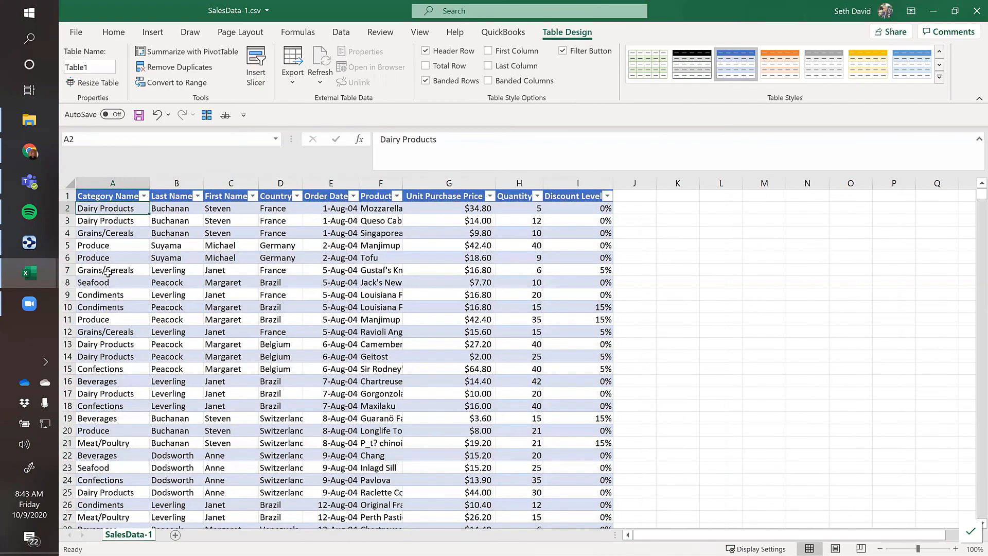
pyautogui.click(881, 62)
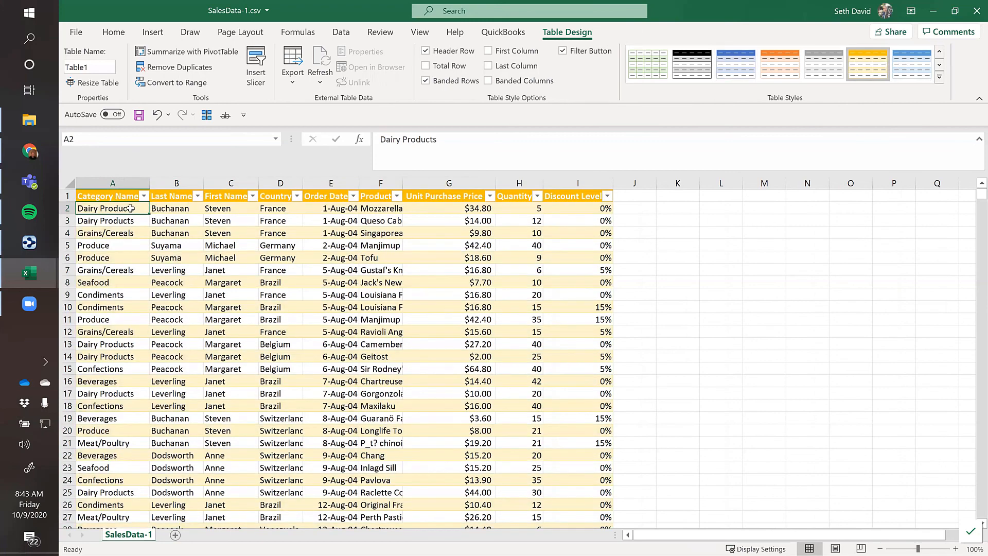
# Step: Format all the Order Date values in the sales table with the Date type 03/14/12
pyautogui.press('Right')
pyautogui.press('Right')
pyautogui.press('Right')
pyautogui.press('Right')
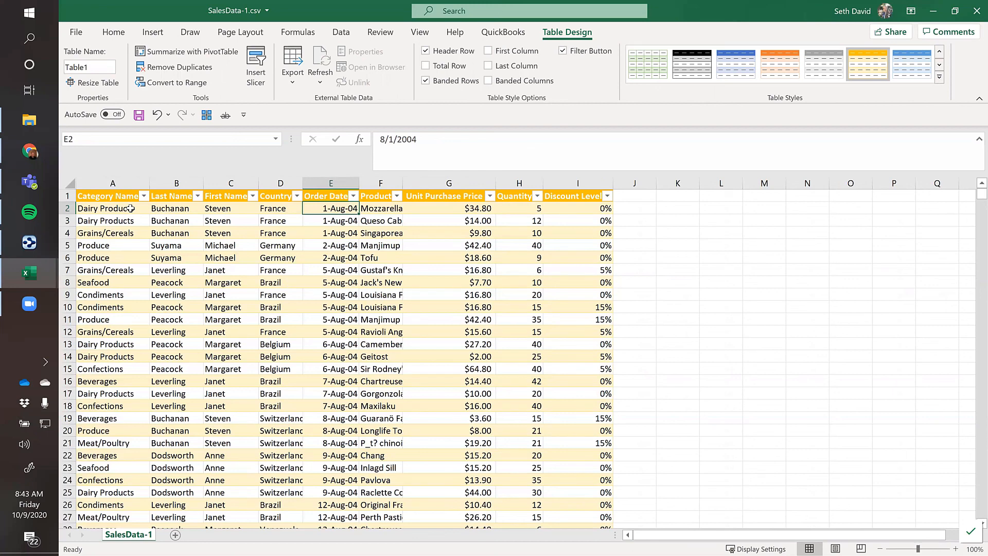
pyautogui.hotkey('ctrl', 'shift', 'Down')
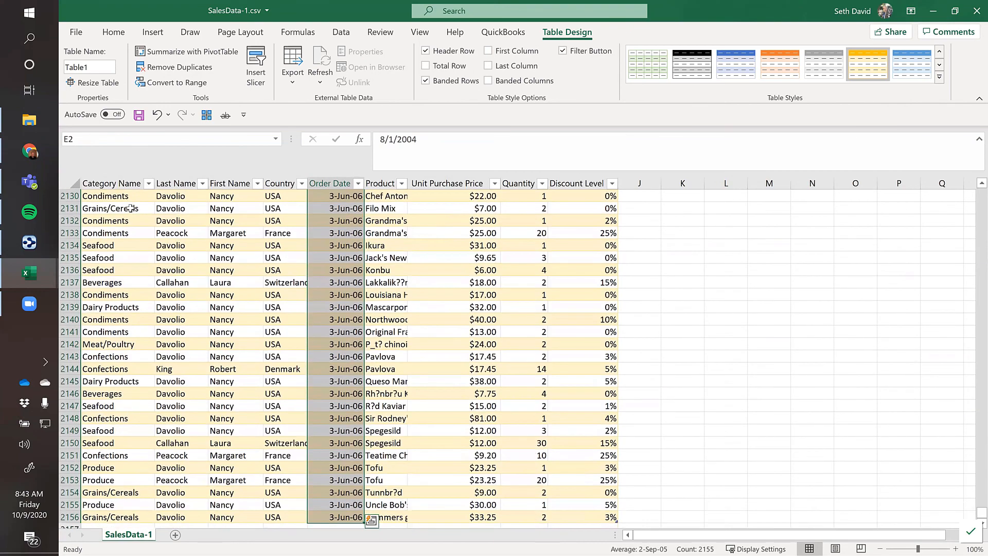
pyautogui.hotkey('ctrl', 'BackSpace')
pyautogui.hotkey('ctrl', '1')
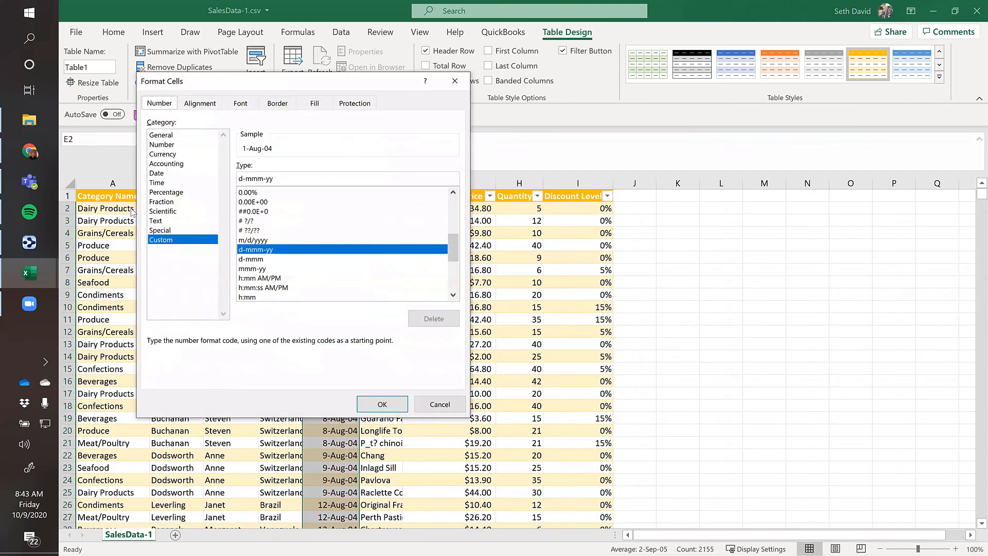
pyautogui.click(163, 175)
pyautogui.click(252, 226)
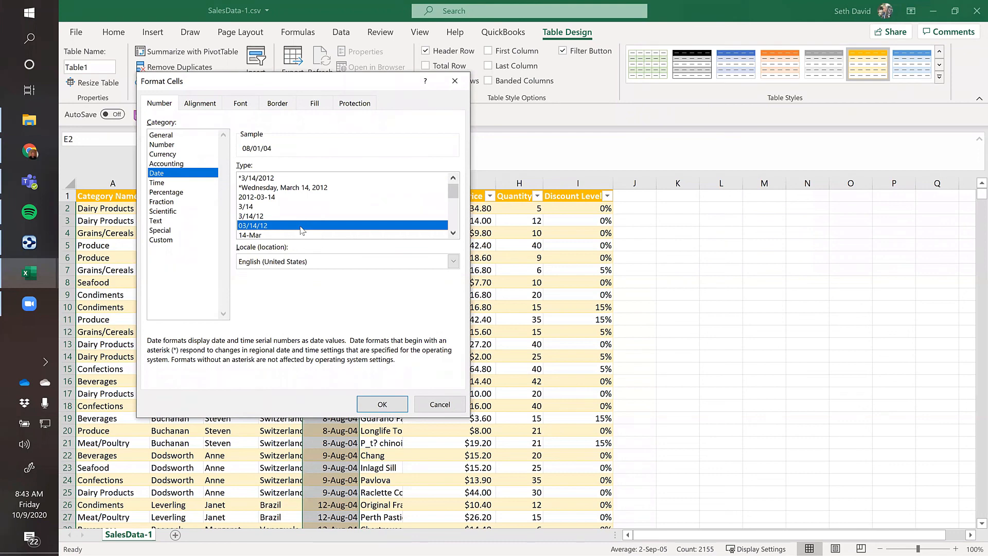
# Step: Apply the 03/14/12 date format to the Order Date values and set up Text to Columns on them as Fixed width
pyautogui.click(381, 403)
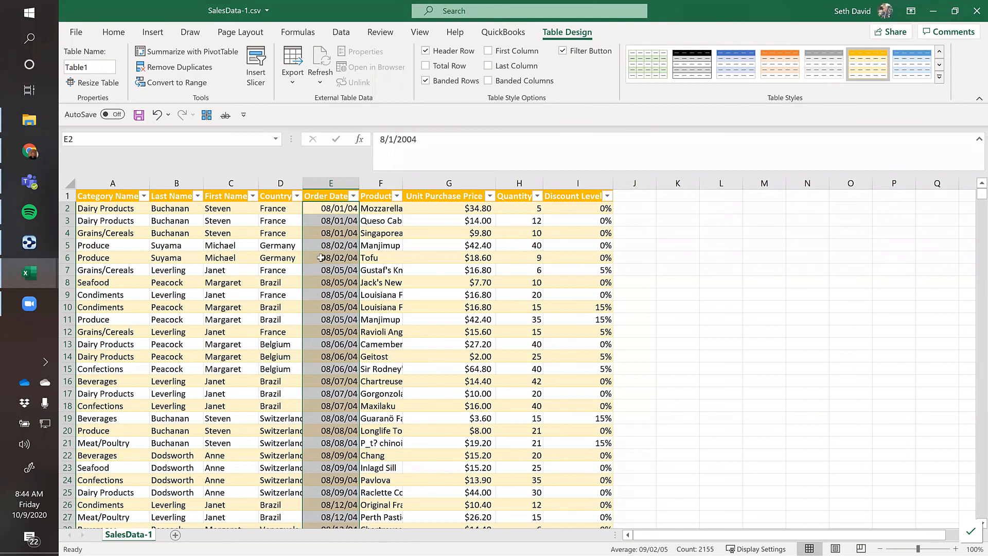
pyautogui.click(342, 33)
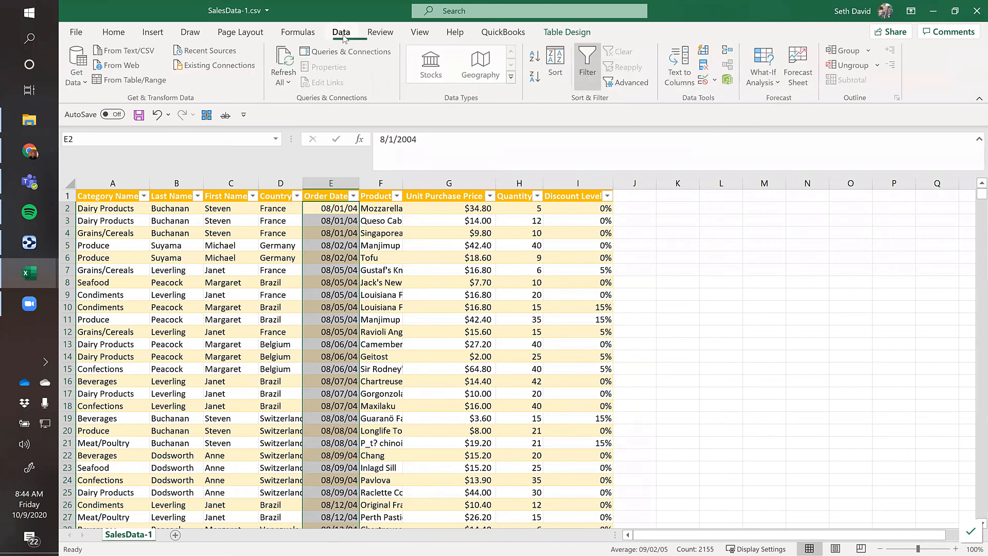
pyautogui.click(685, 58)
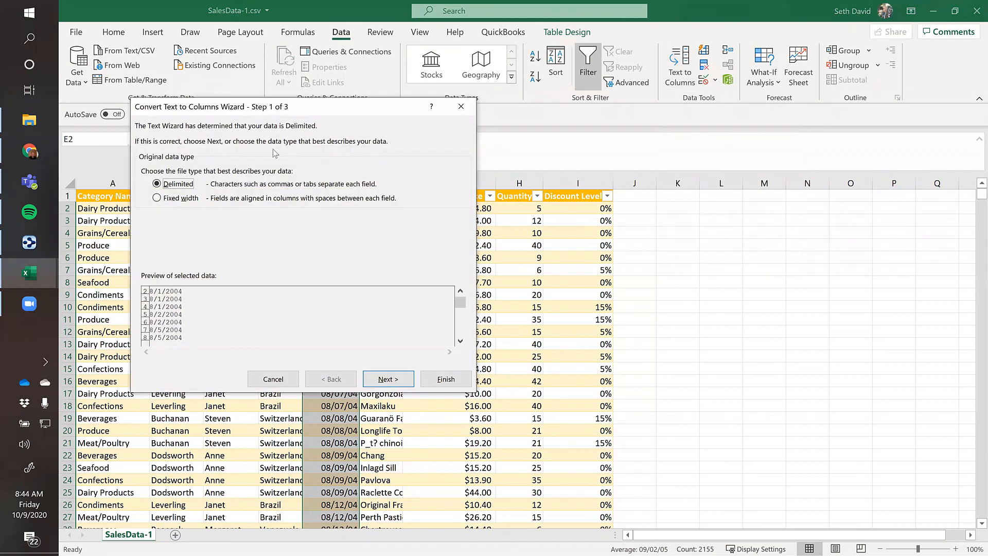
pyautogui.click(157, 198)
pyautogui.moveTo(354, 108); pyautogui.dragTo(529, 88)
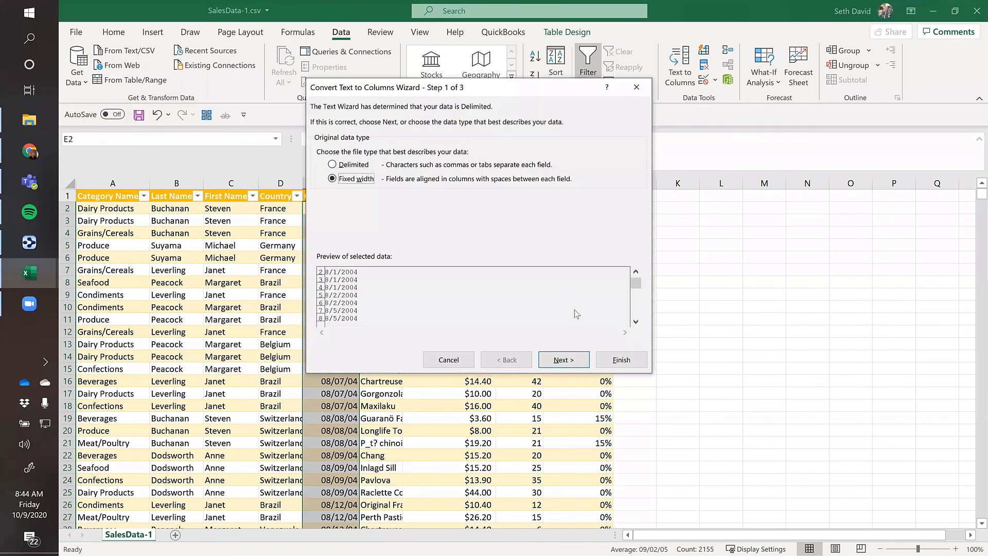
pyautogui.click(563, 360)
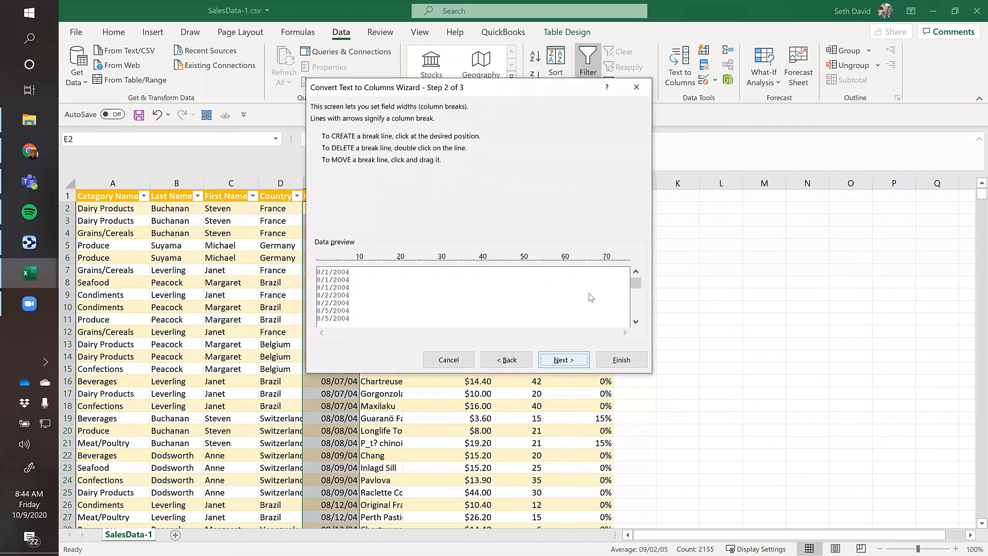
# Step: Place a column break at about position 41, exclude the empty second column from import, and finish the conversion with destination $E$2
pyautogui.click(486, 298)
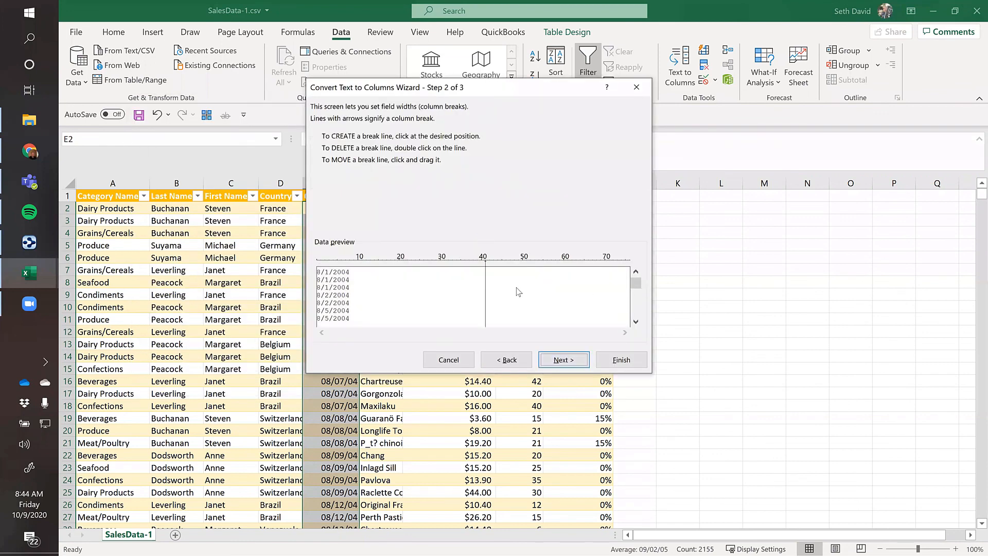
pyautogui.click(564, 360)
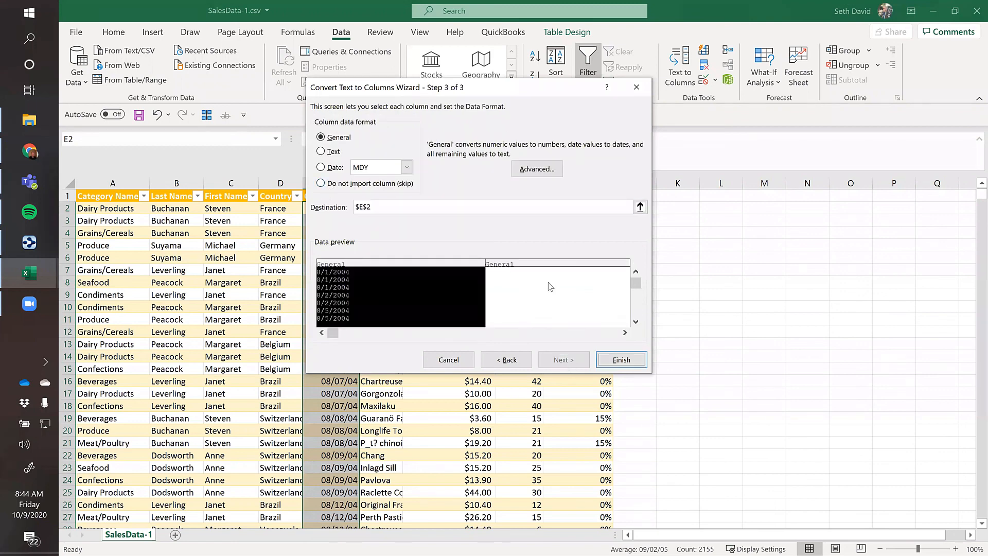
pyautogui.click(544, 296)
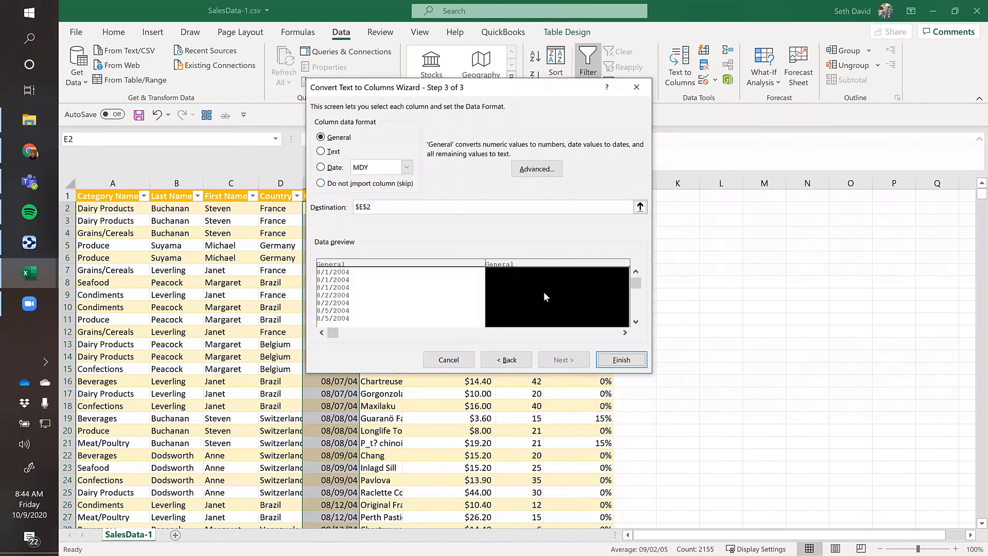
pyautogui.click(321, 183)
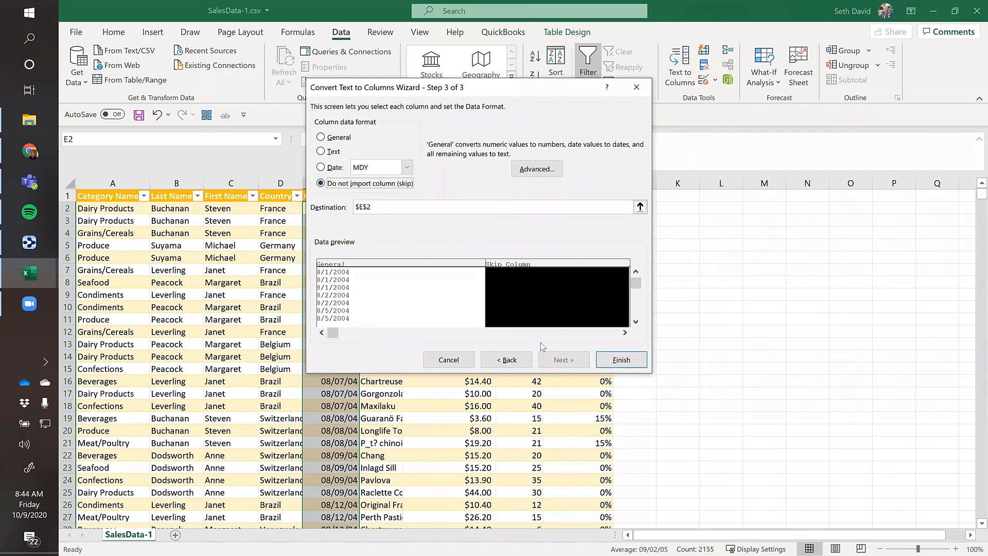
pyautogui.click(620, 359)
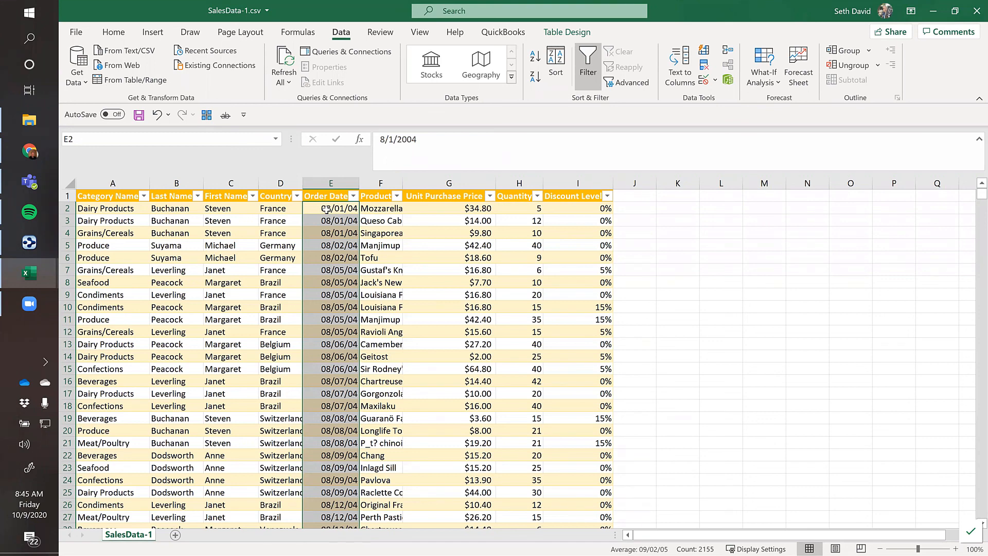
# Step: Format the Order Date values with the 2012-03-14 date type
pyautogui.hotkey('ctrl', '1')
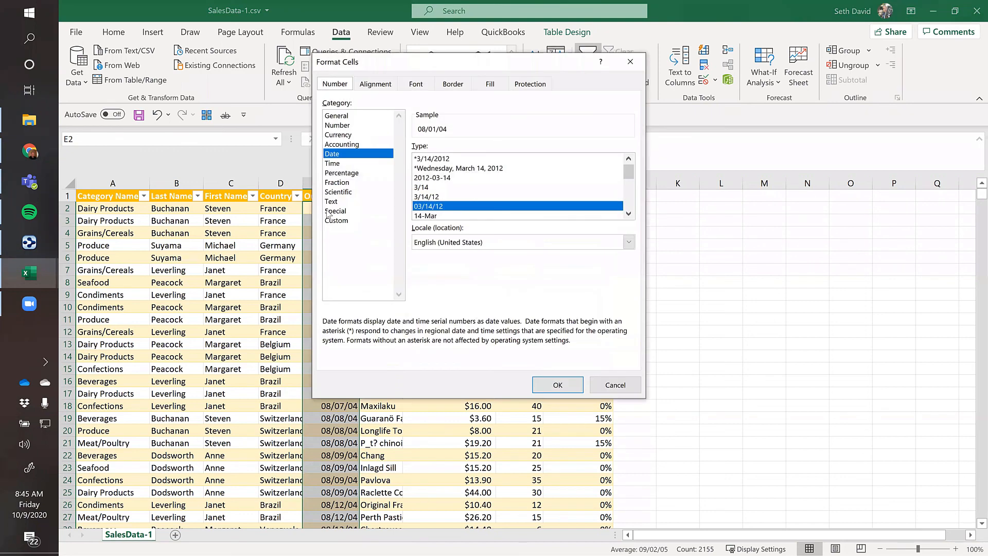
pyautogui.click(442, 179)
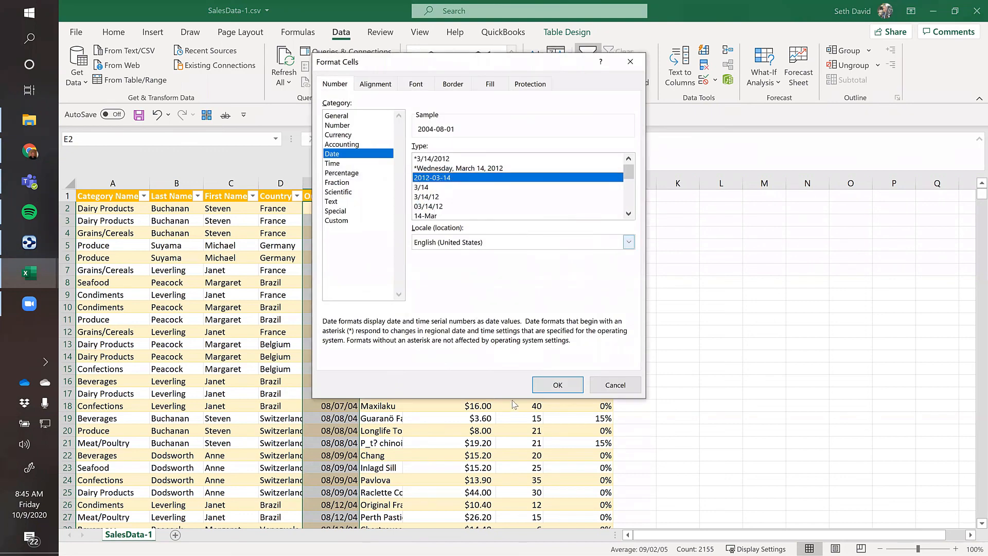
pyautogui.click(559, 386)
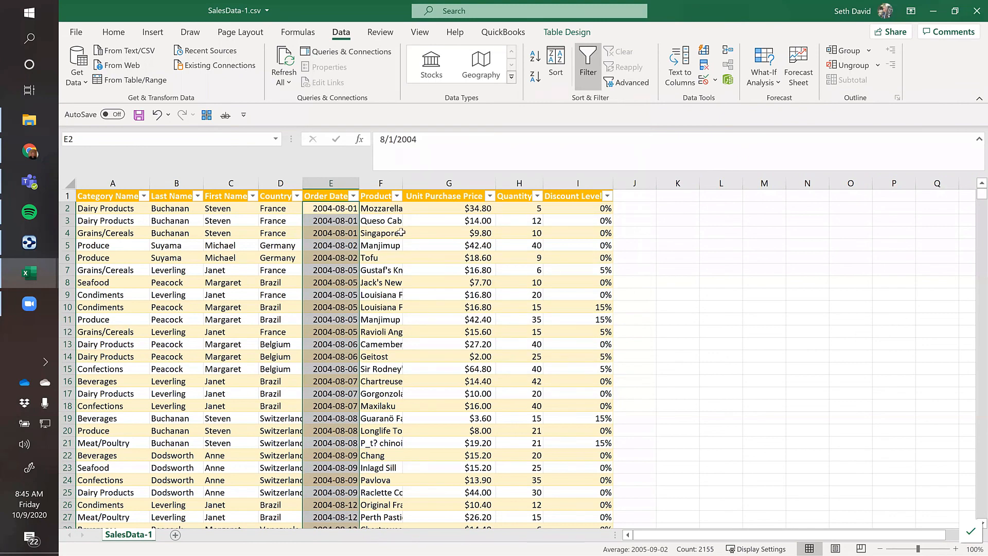
# Step: Format the Order Date values with the 03/14/12 date type
pyautogui.hotkey('ctrl', '1')
pyautogui.click(430, 206)
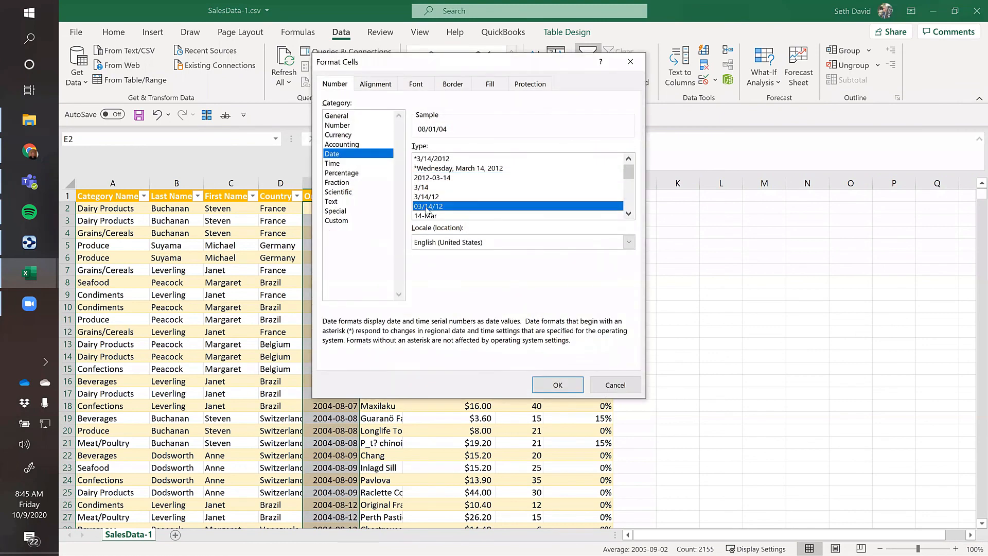
pyautogui.click(558, 387)
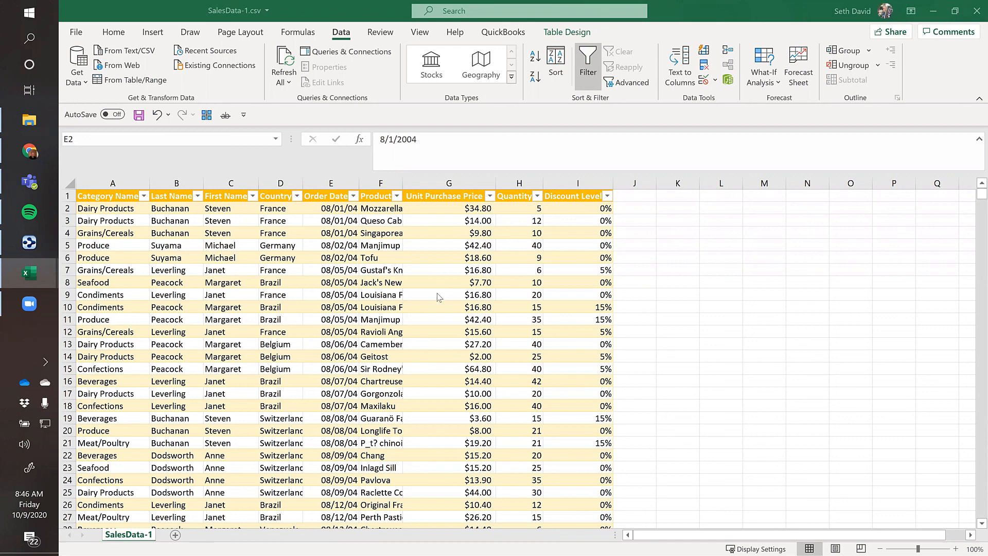
# Step: Apply the Accounting number format with dollar signs to all Unit Purchase Price values
pyautogui.press('Up')
pyautogui.click(418, 202)
pyautogui.click(419, 202)
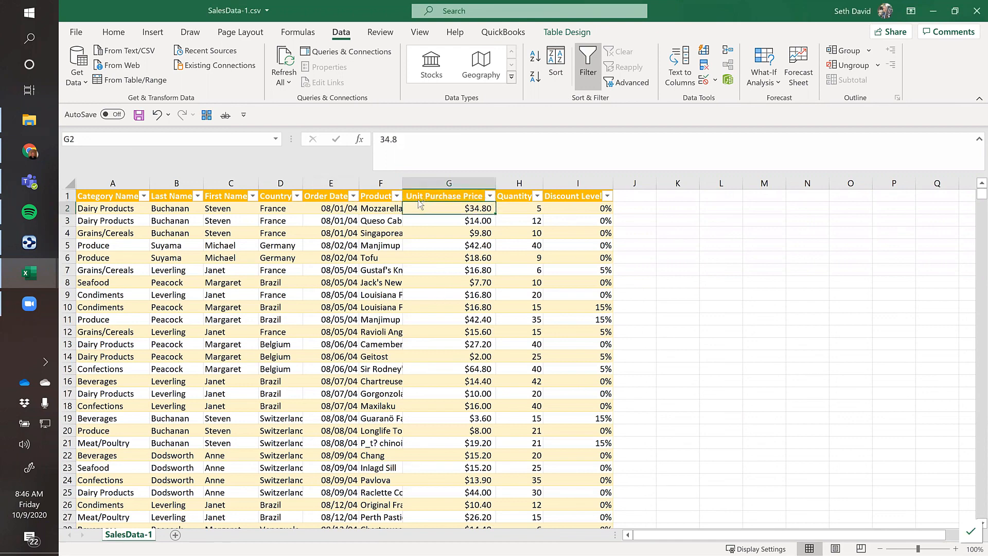
pyautogui.hotkey('ctrl', 'shift', 'Down')
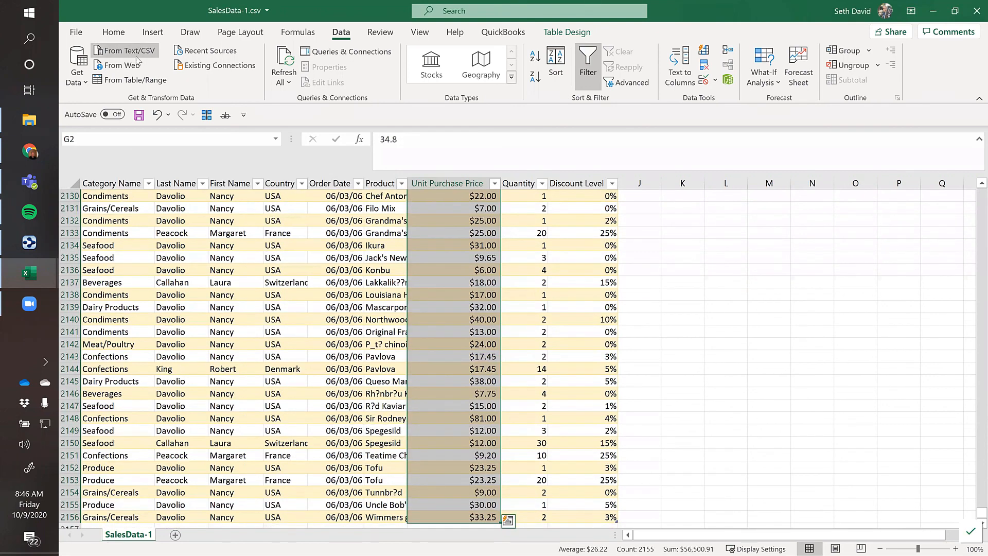
pyautogui.click(117, 33)
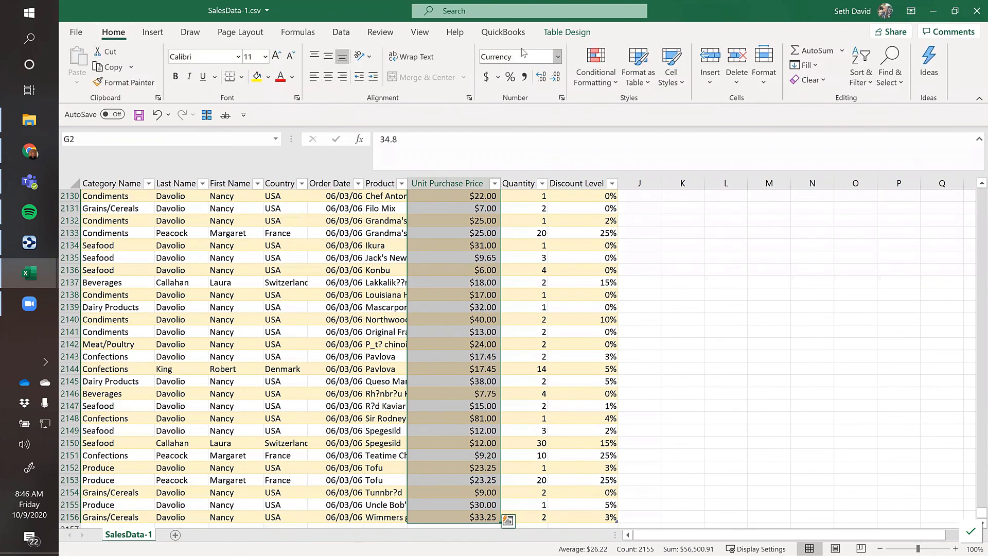
pyautogui.click(485, 76)
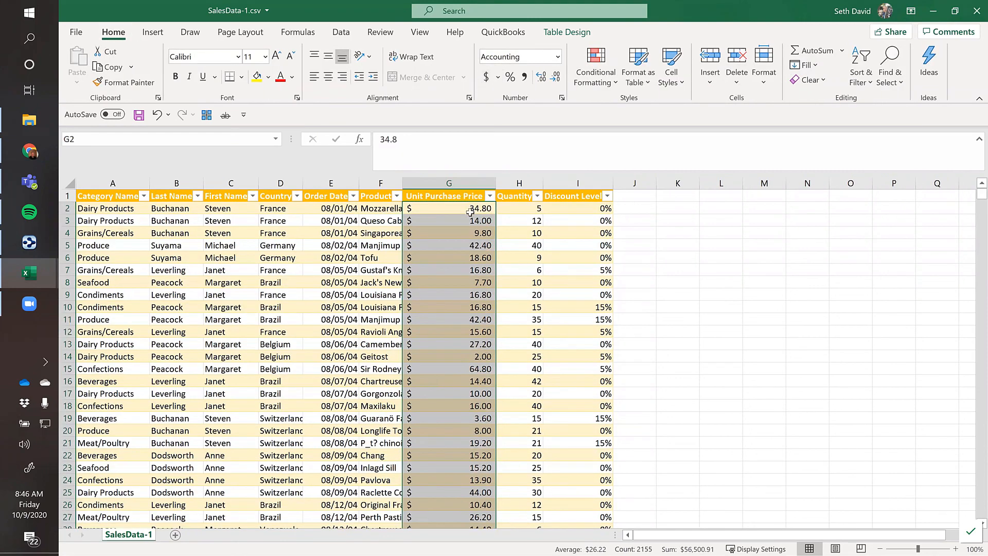
# Step: Apply the comma style to all Quantity values and reduce them to zero decimal places
pyautogui.click(520, 209)
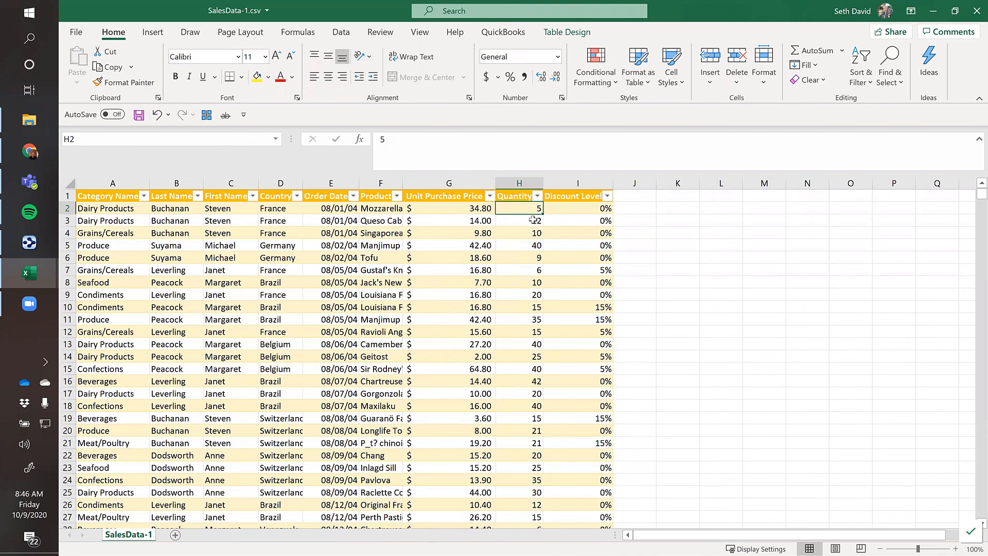
pyautogui.hotkey('ctrl', 'shift', 'Down')
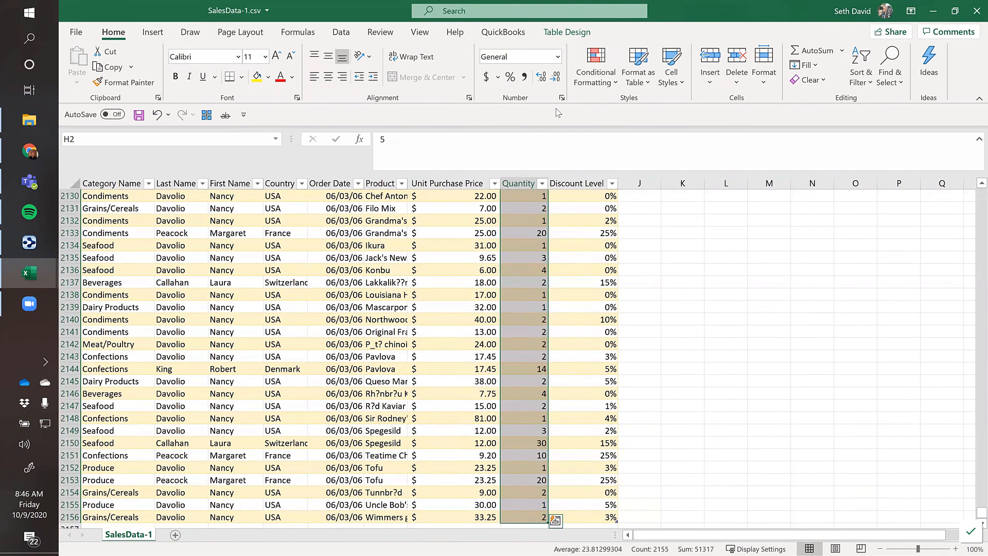
pyautogui.click(525, 77)
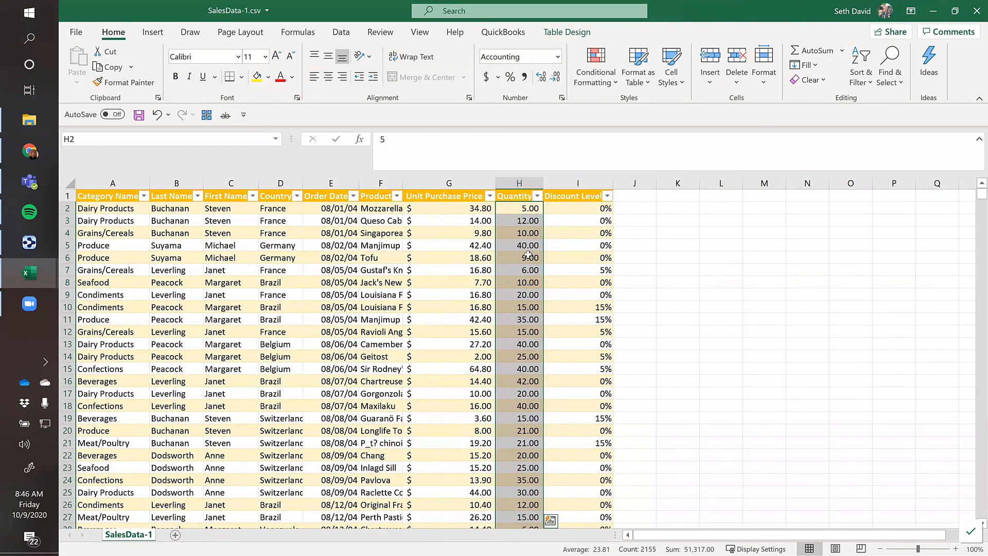
pyautogui.click(555, 77)
pyautogui.click(556, 78)
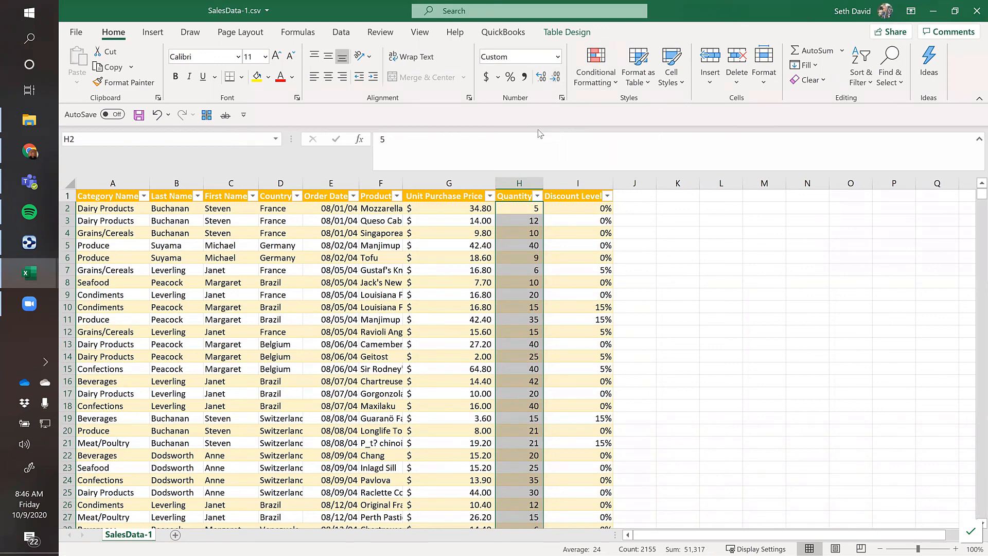
# Step: Show all Discount Level percentages with two decimal places and save the file
pyautogui.click(575, 205)
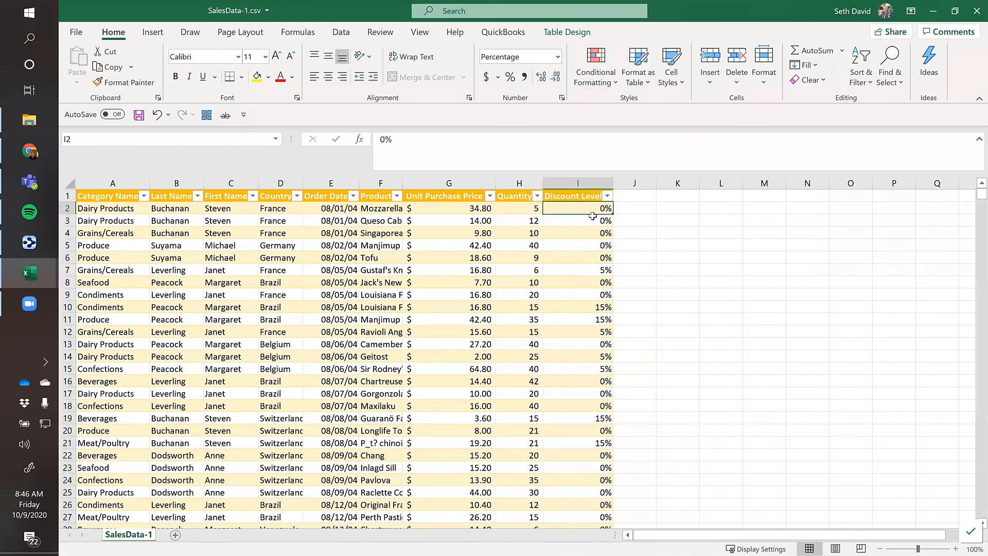
pyautogui.hotkey('ctrl', 'shift', 'Down')
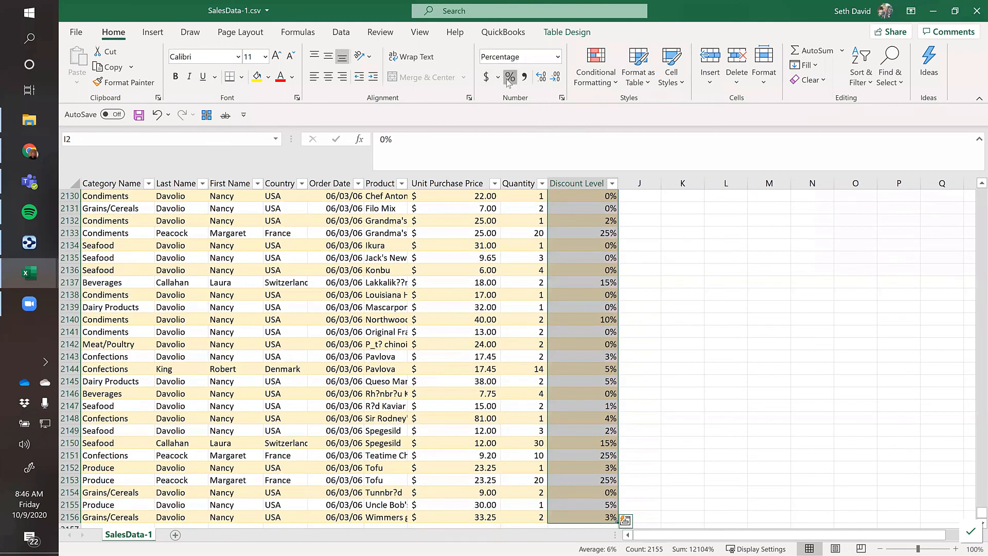
pyautogui.hotkey('ctrl', 'BackSpace')
pyautogui.click(540, 77)
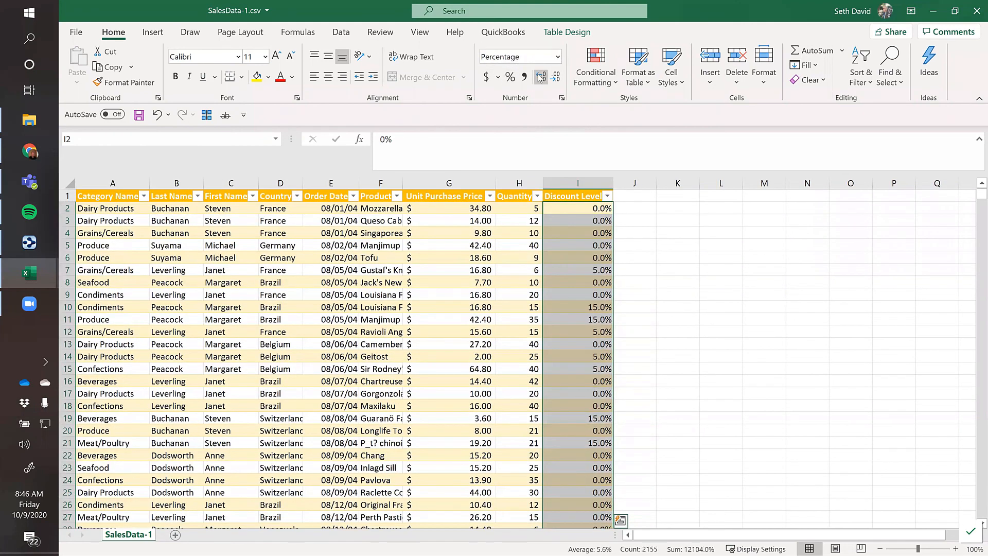
pyautogui.click(541, 77)
pyautogui.click(582, 308)
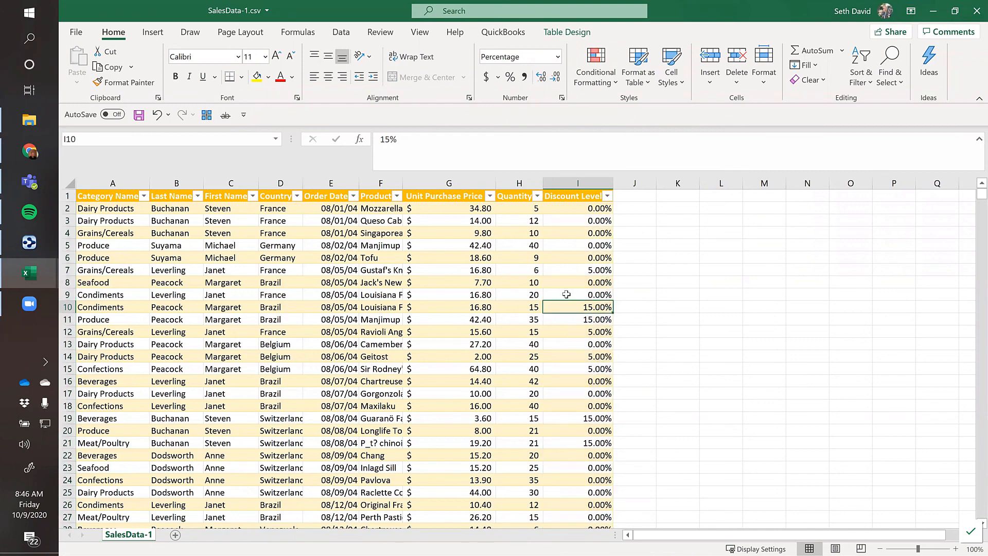
pyautogui.hotkey('ctrl', 's')
# Step: Examine the table's fields from Category Name across to Product, including the entries in the Country column
pyautogui.click(628, 196)
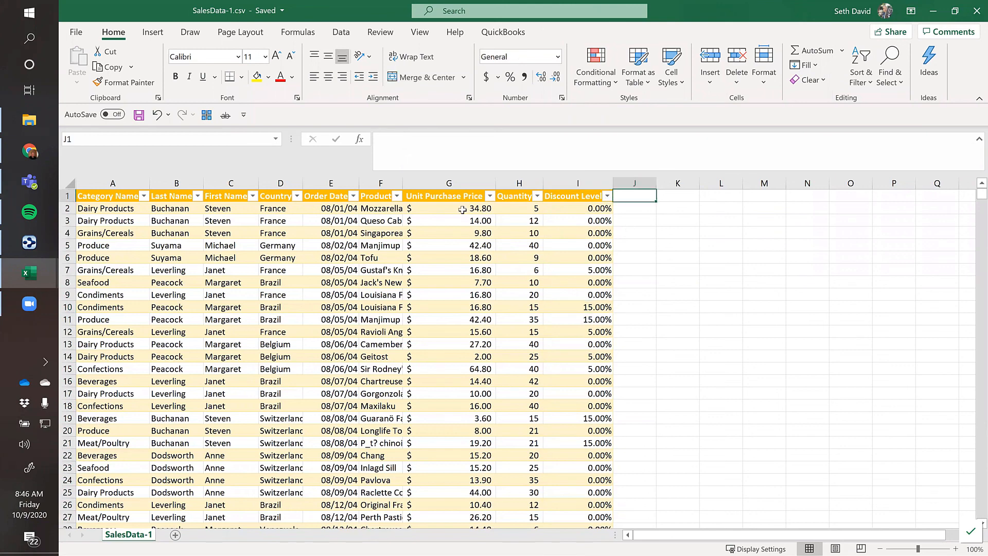
pyautogui.click(451, 207)
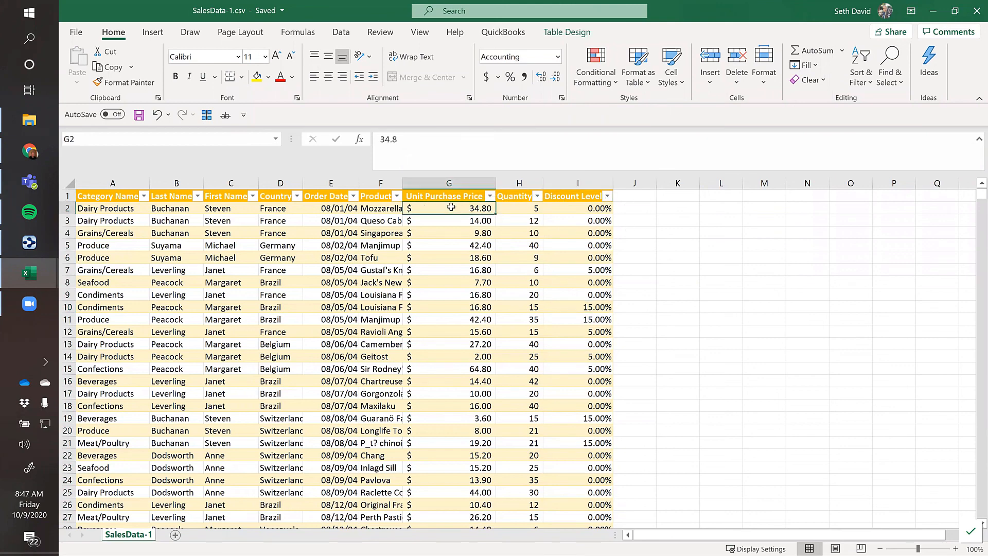
pyautogui.press('Home')
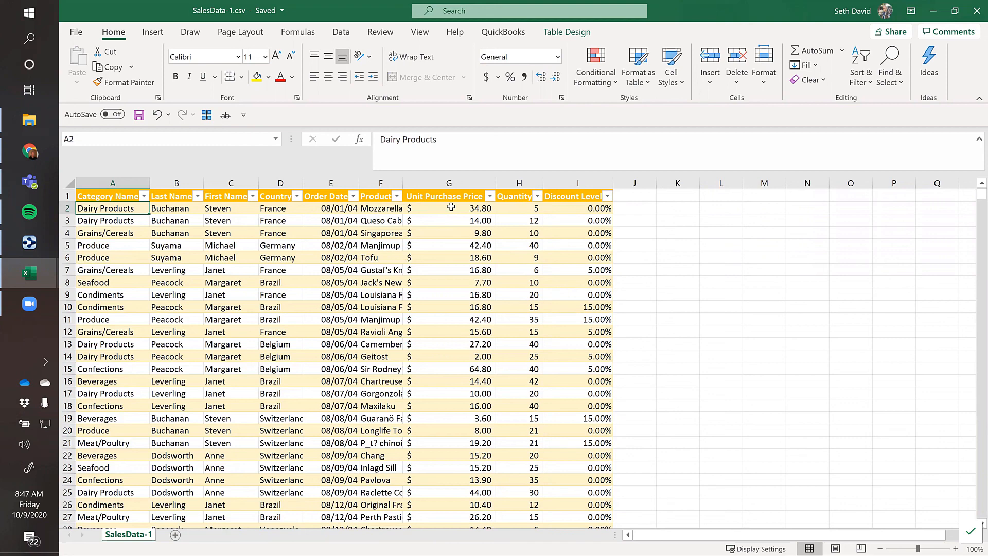
pyautogui.press('Right')
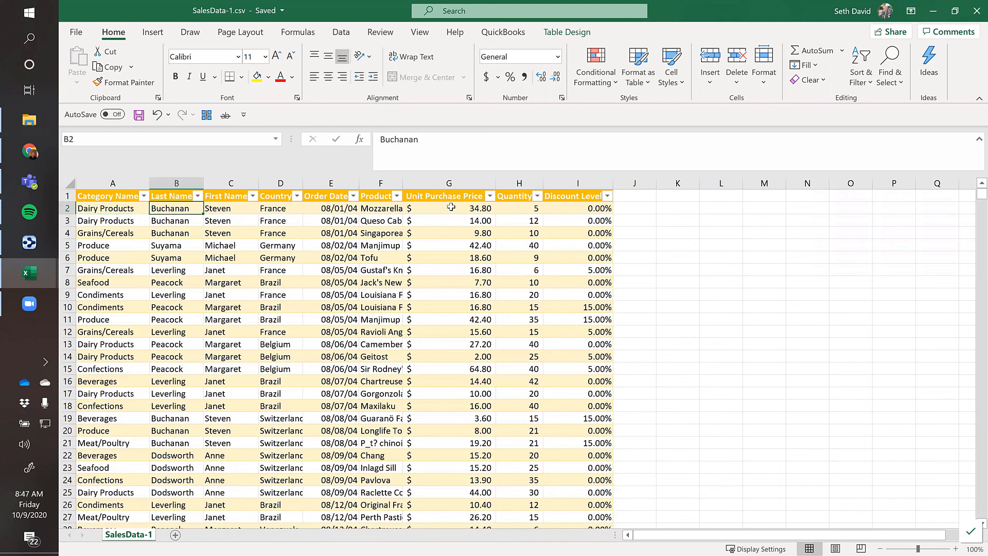
pyautogui.press('Right')
pyautogui.press('Right')
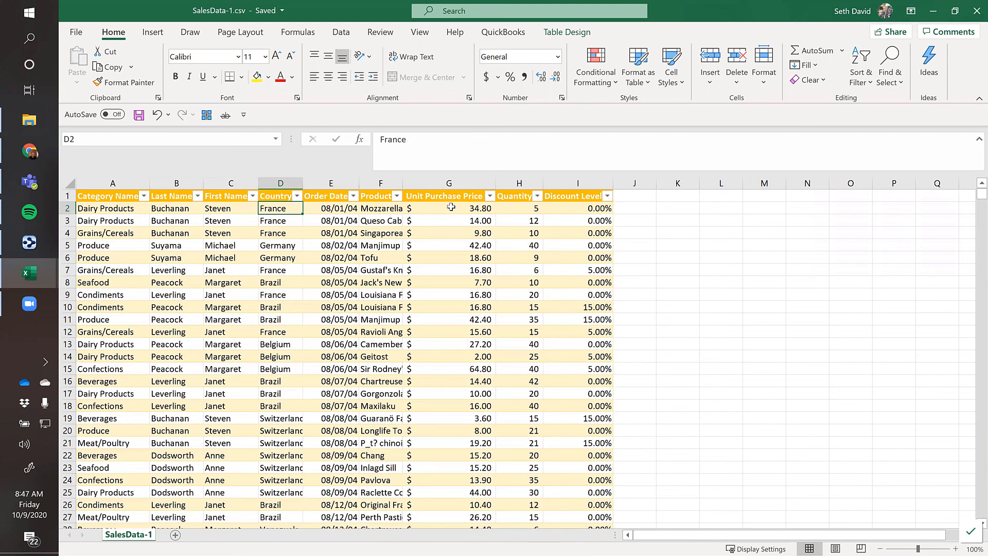
pyautogui.press('Down')
pyautogui.press('Down')
pyautogui.press('Down')
pyautogui.press('Down')
pyautogui.press('Down')
pyautogui.press('Down')
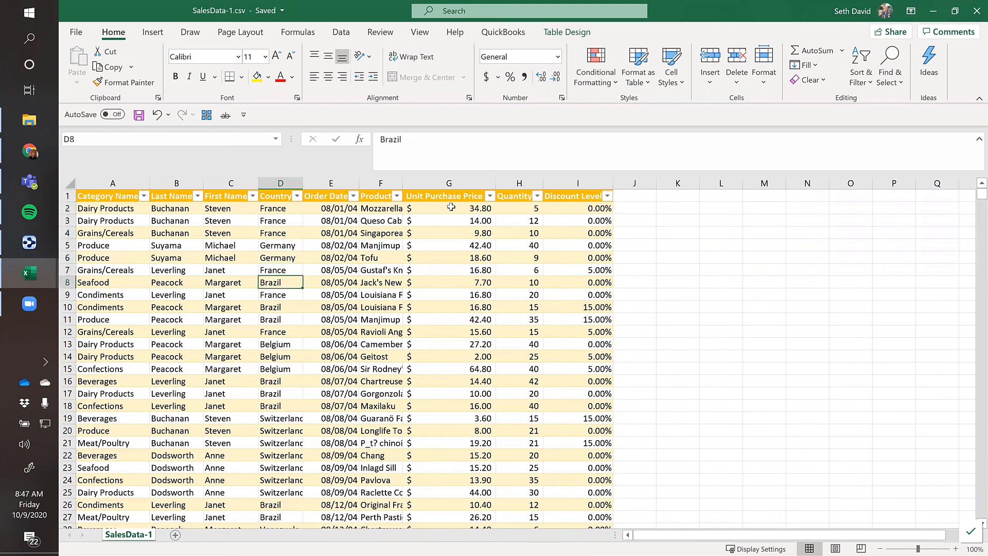
pyautogui.hotkey('ctrl', 'Up')
pyautogui.press('Right')
pyautogui.press('Right')
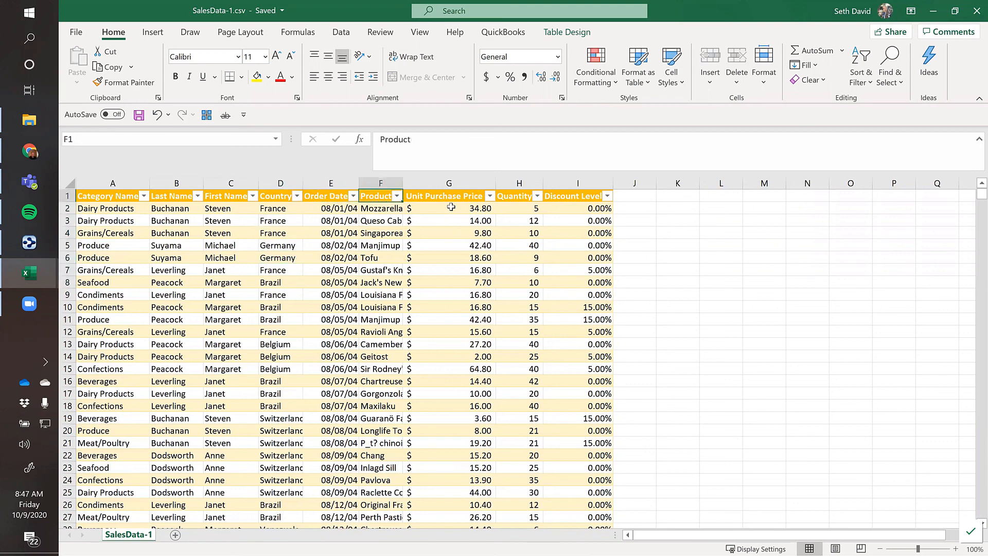
pyautogui.hotkey('ctrl', 'Left')
pyautogui.press('Down')
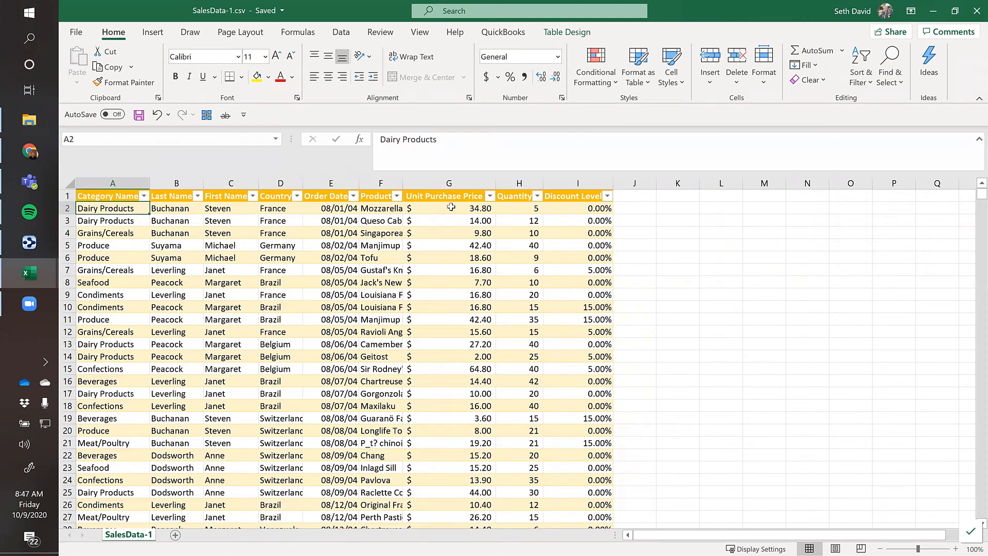
# Step: Examine the first entries of the Unit Purchase Price, Quantity and Discount Level columns
pyautogui.press('Up')
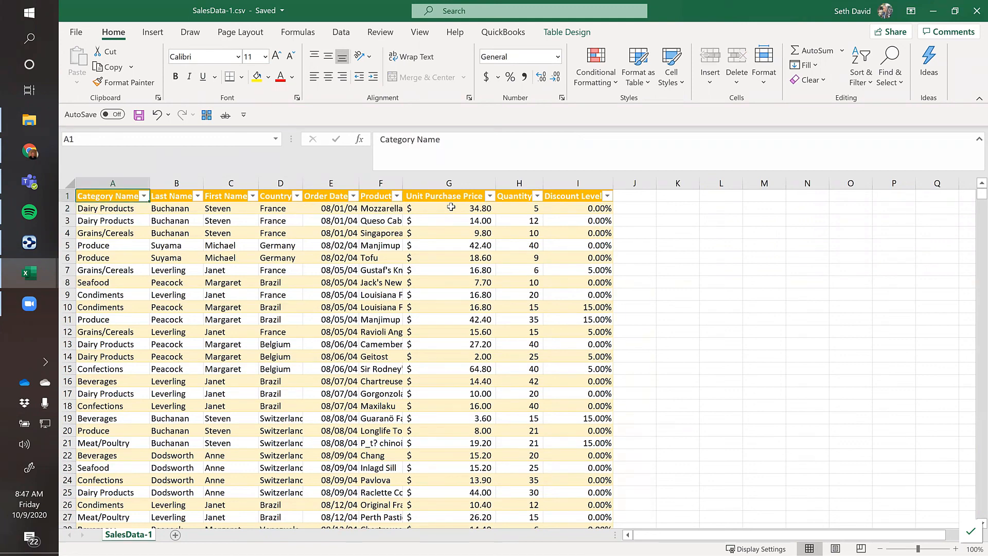
pyautogui.hotkey('ctrl', 'Right')
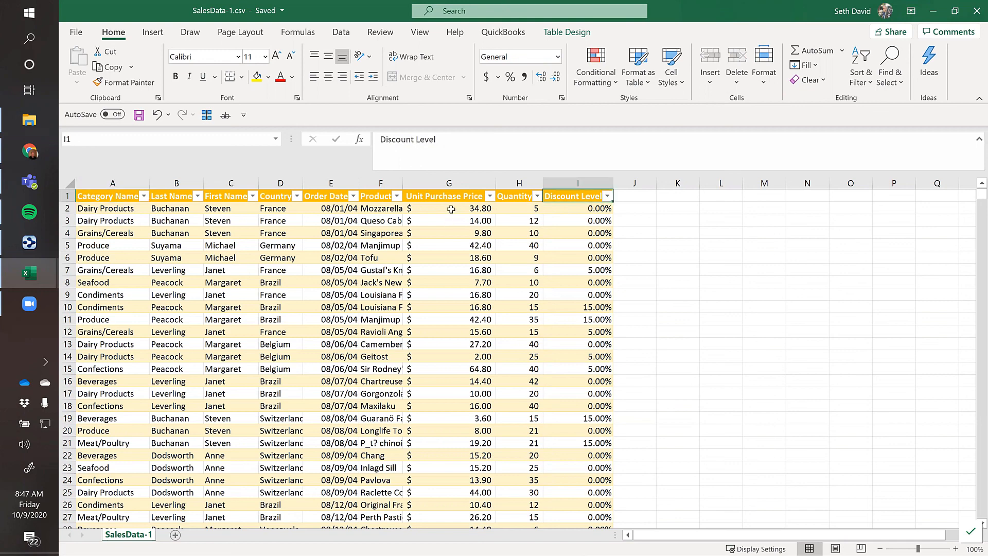
pyautogui.click(449, 207)
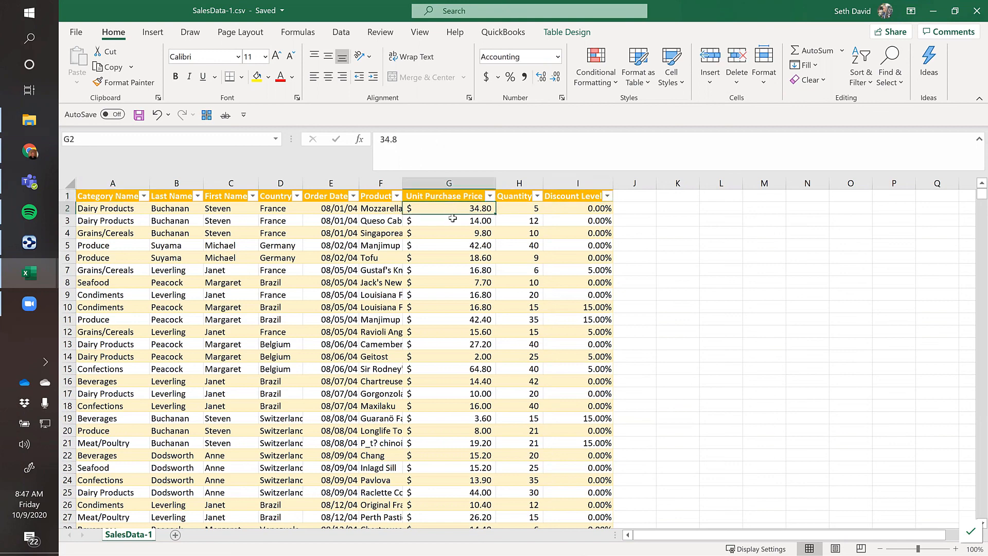
pyautogui.click(525, 209)
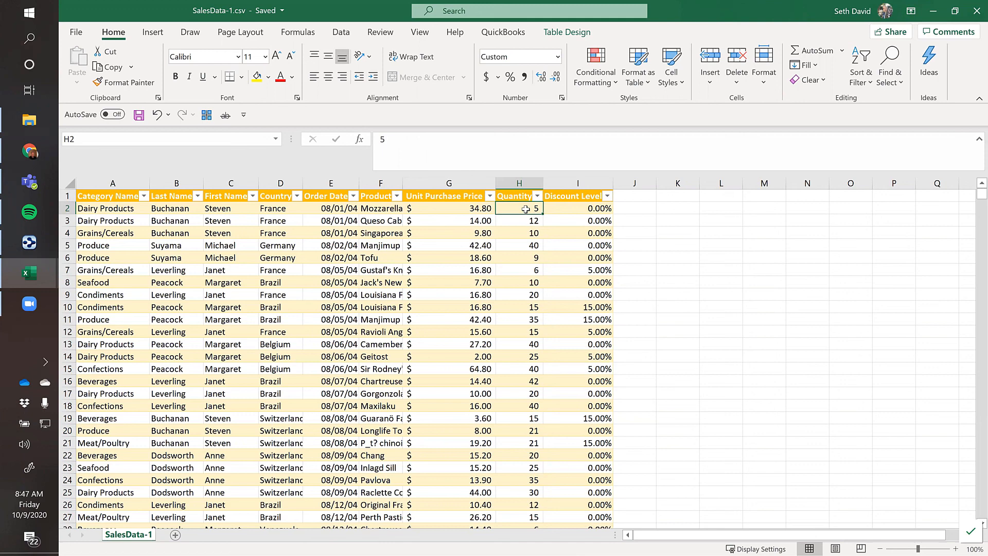
pyautogui.click(572, 207)
# Step: Add a new table column headed Subtotal in J1, directly after Discount Level
pyautogui.click(636, 198)
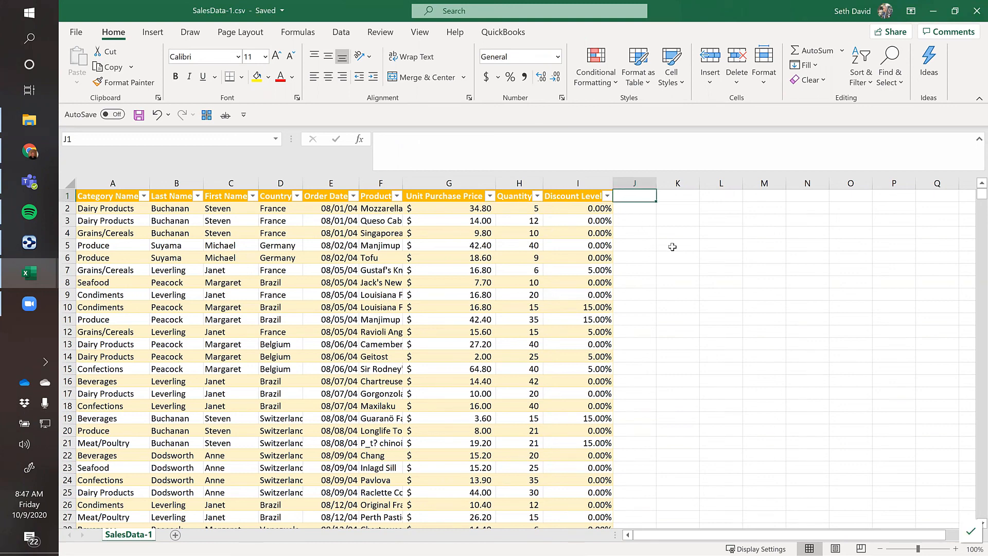
pyautogui.write('Sub')
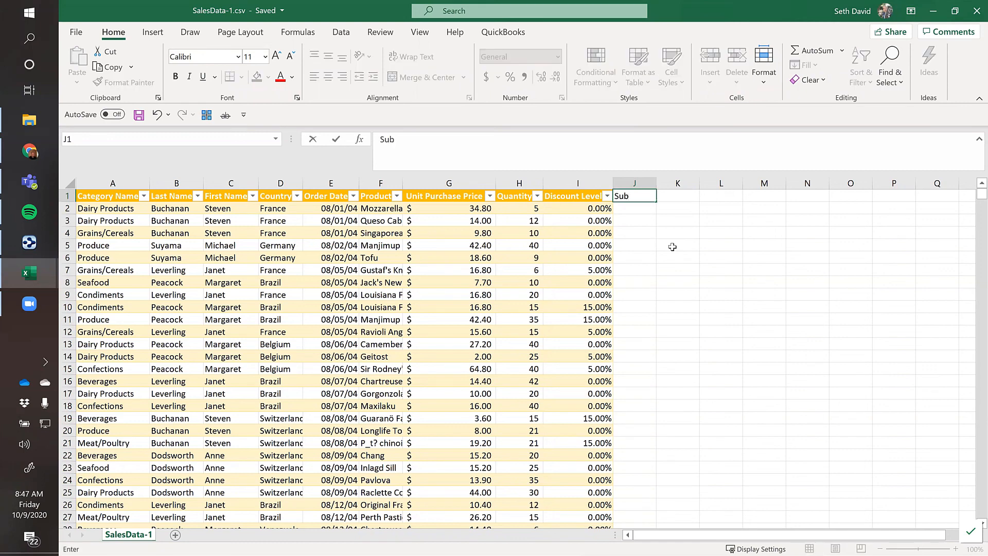
pyautogui.write('total')
pyautogui.press('Return')
# Step: Fill the Subtotal column with a formula multiplying Unit Purchase Price by Quantity, with no stray closing parenthesis
pyautogui.write('=')
pyautogui.press('Left')
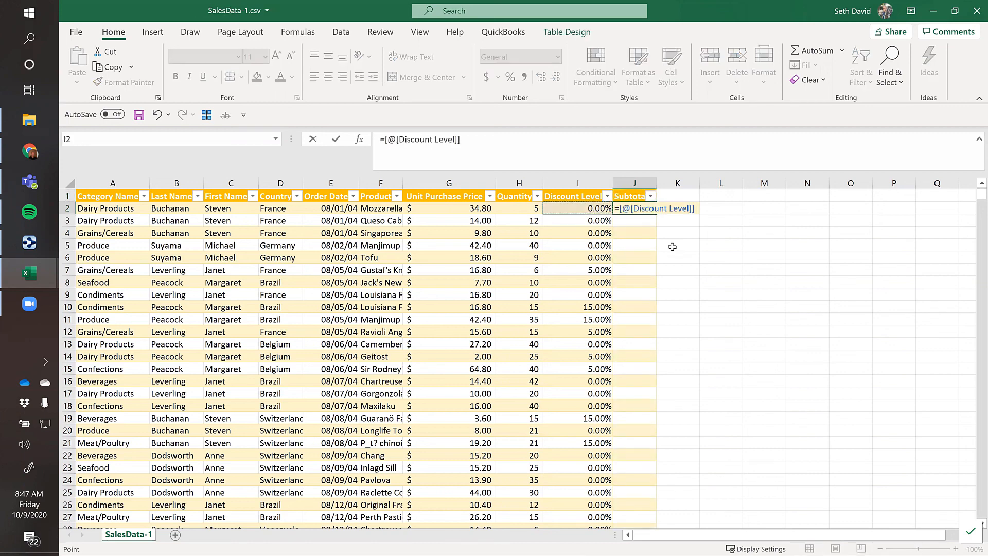
pyautogui.press('Left')
pyautogui.press('Left')
pyautogui.write('*')
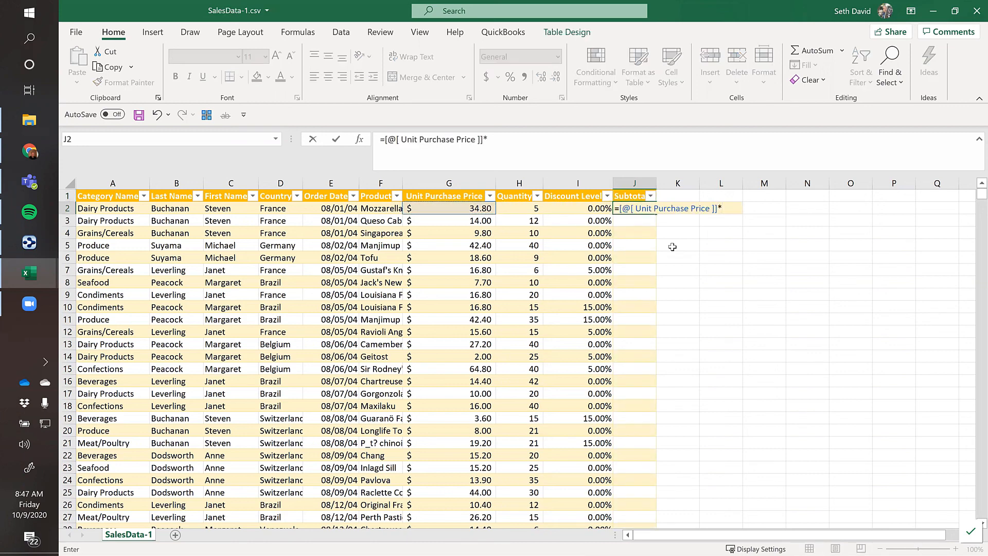
pyautogui.press('Left')
pyautogui.press('Left')
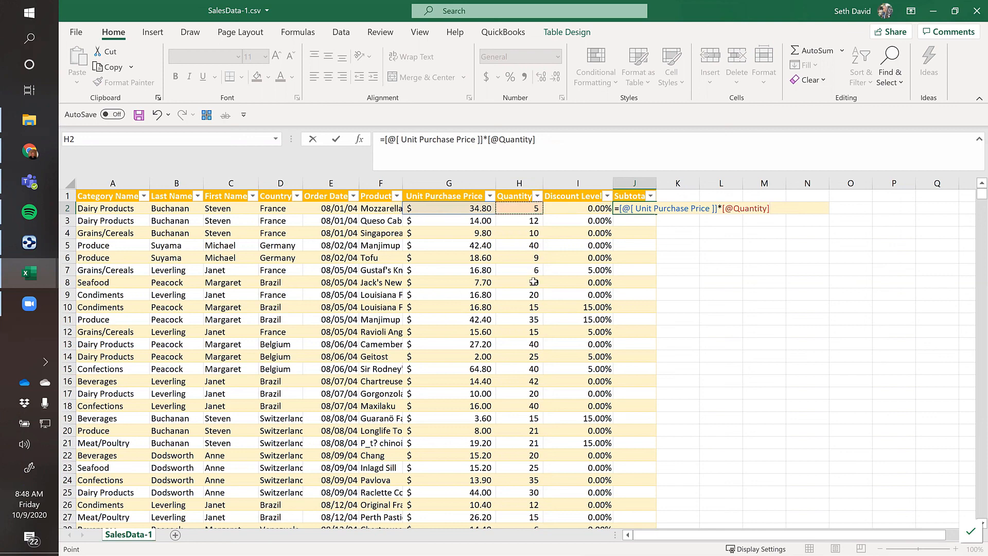
pyautogui.write(')')
pyautogui.press('Return')
pyautogui.press('Return')
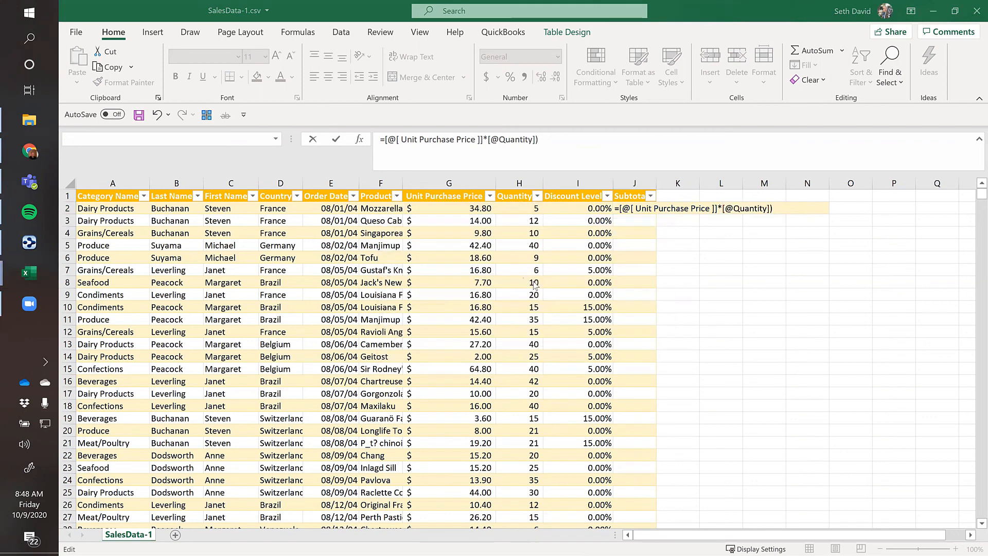
pyautogui.press('Return')
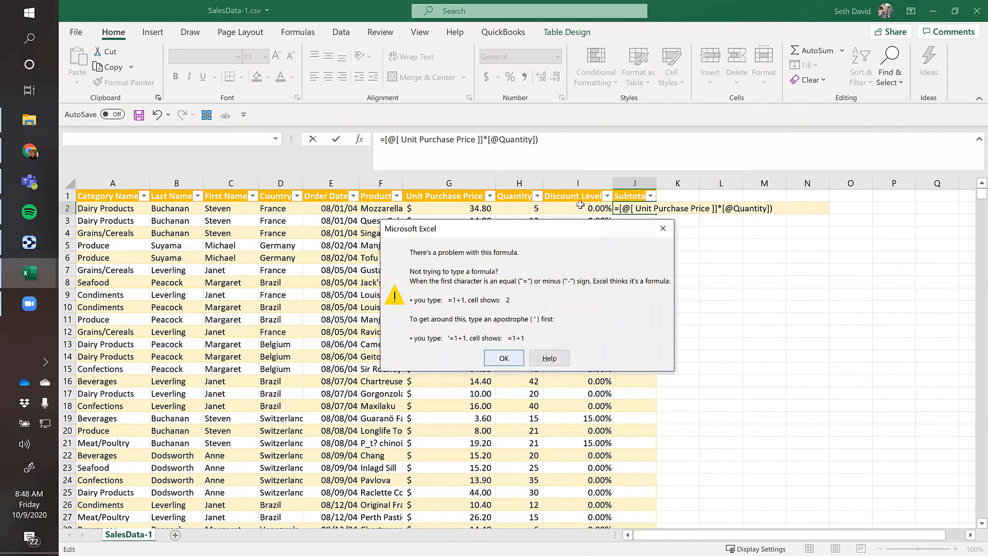
pyautogui.press('Return')
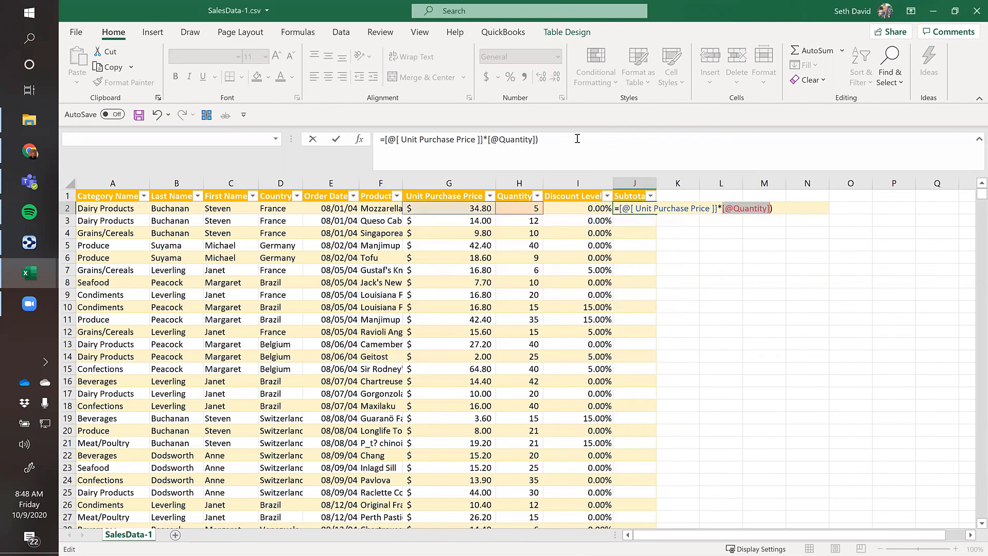
pyautogui.press('BackSpace')
pyautogui.press('Return')
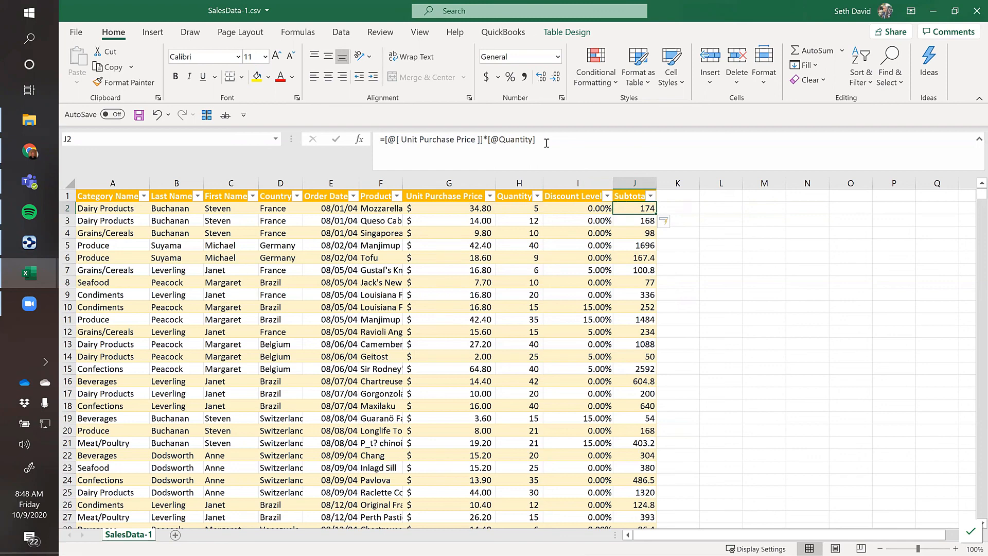
# Step: Undo the Subtotal column's widening and its automatic formula fill, and redo the fill
pyautogui.moveTo(656, 183); pyautogui.dragTo(681, 182)
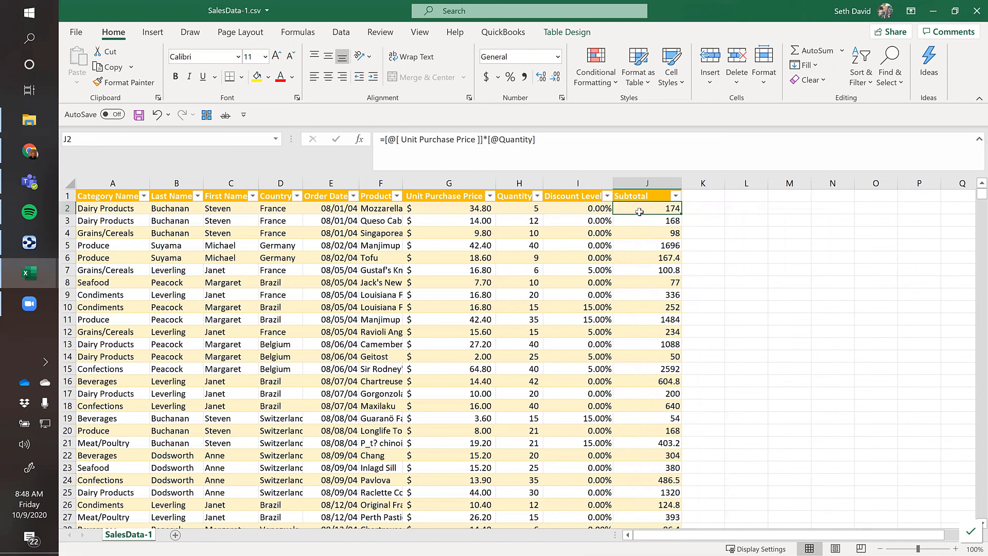
pyautogui.hotkey('ctrl', 'z')
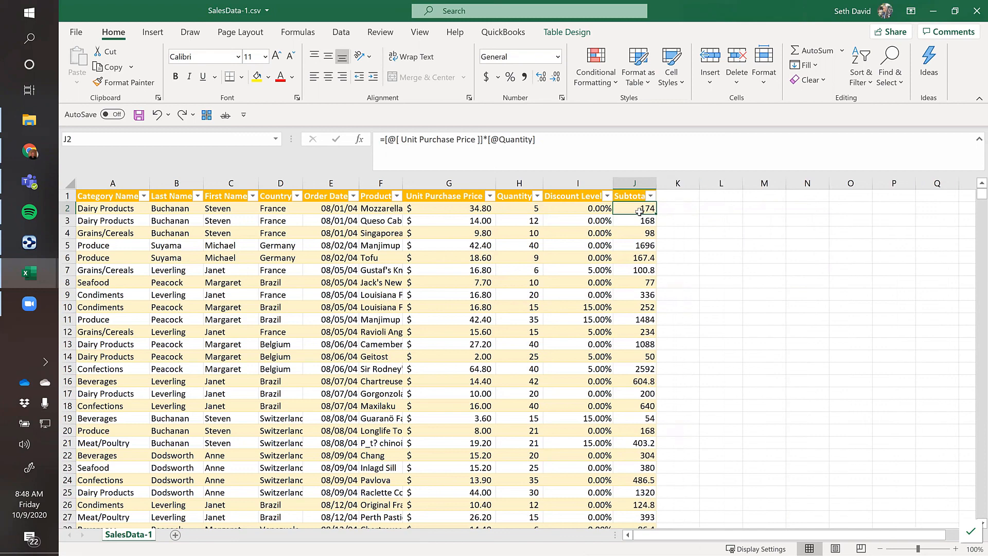
pyautogui.hotkey('ctrl', 'z')
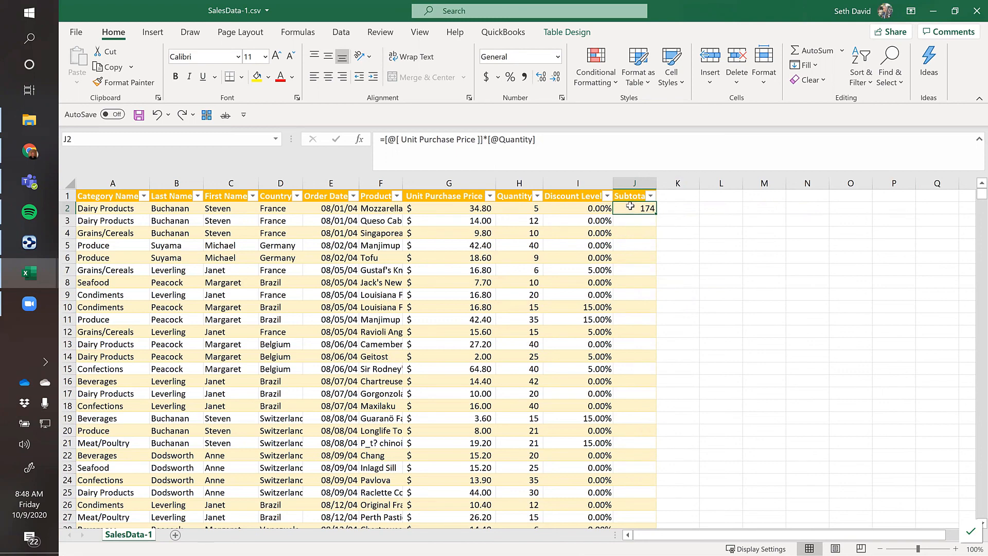
pyautogui.hotkey('ctrl', 'y')
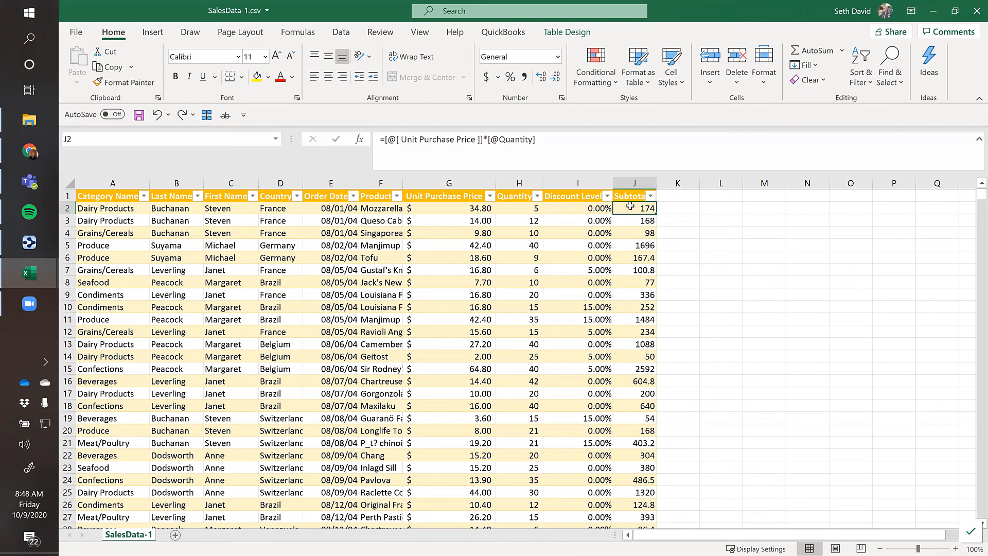
# Step: Apply the Accounting number format to all Subtotal values and fit the column width to its contents
pyautogui.hotkey('ctrl', 'shift', 'Down')
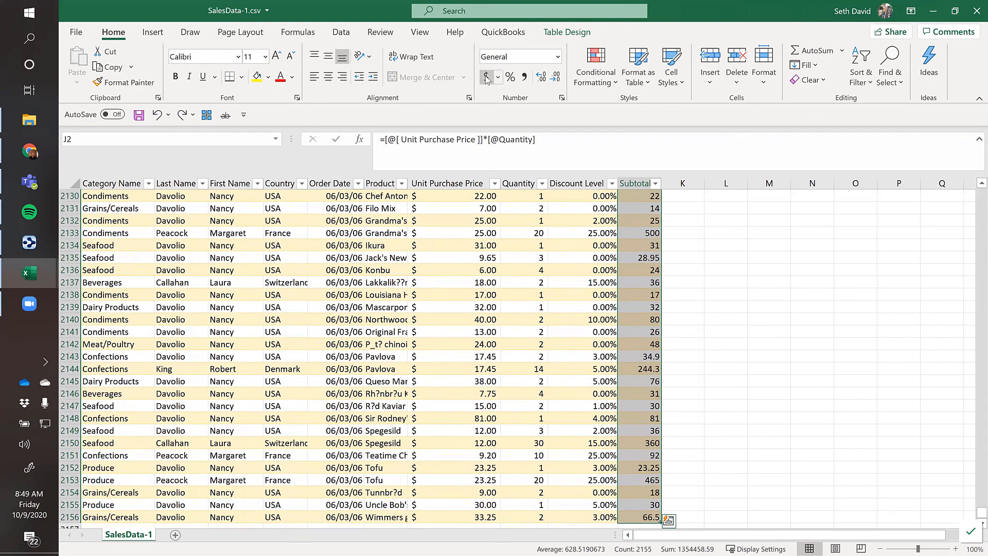
pyautogui.click(485, 77)
pyautogui.click(633, 196)
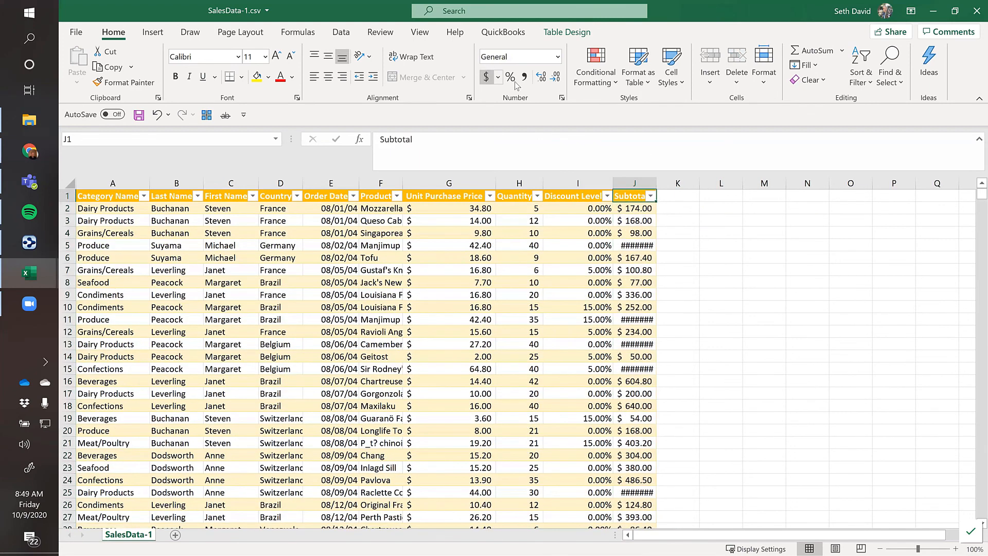
pyautogui.doubleClick(657, 182)
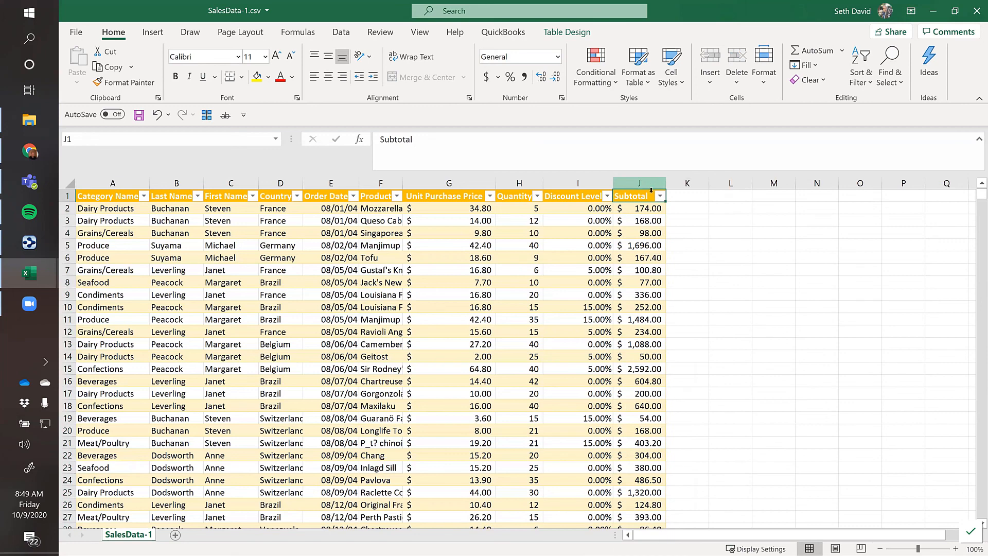
pyautogui.click(644, 257)
pyautogui.click(639, 244)
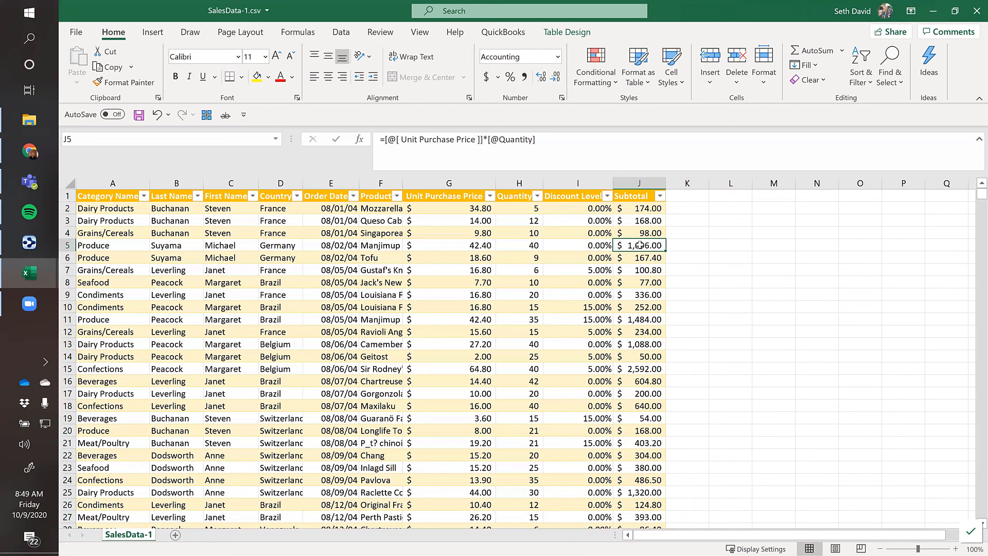
# Step: Add a new table column headed Discount ($) in K1 and widen it to show the full header
pyautogui.click(675, 196)
pyautogui.write('Disco')
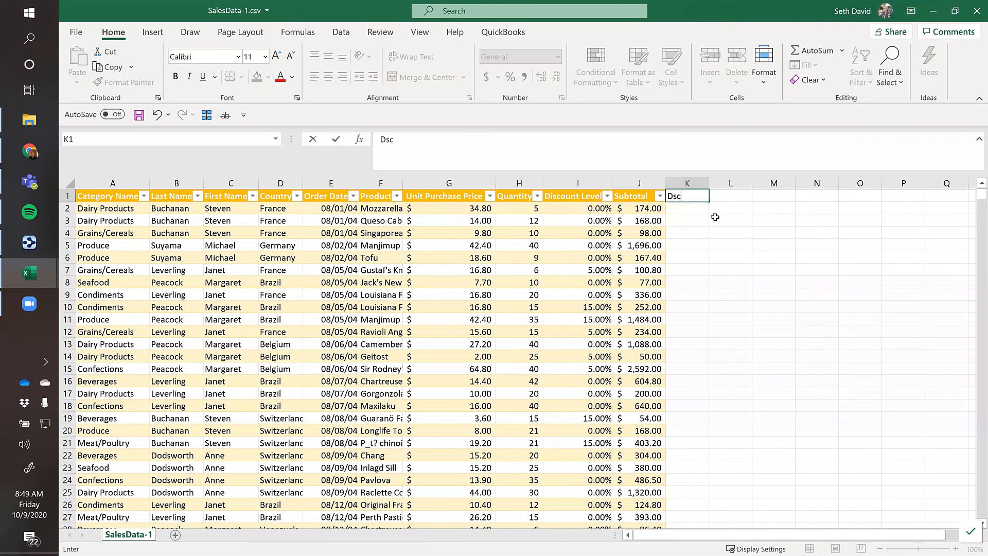
pyautogui.write('unt ($)')
pyautogui.press('Return')
pyautogui.moveTo(709, 184); pyautogui.dragTo(733, 184)
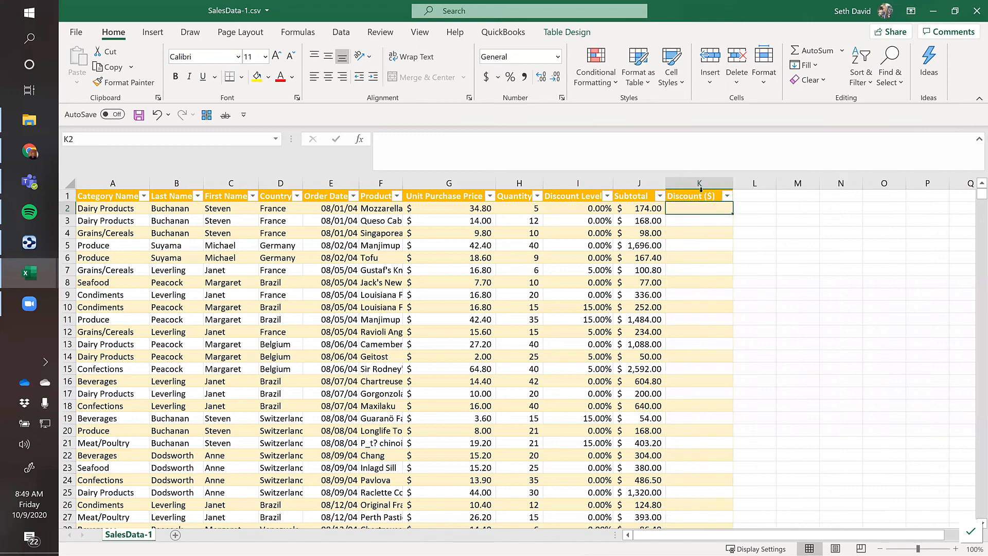
# Step: Rename the Discount Level header to Discount Level (%)
pyautogui.click(572, 196)
pyautogui.click(447, 137)
pyautogui.write('(')
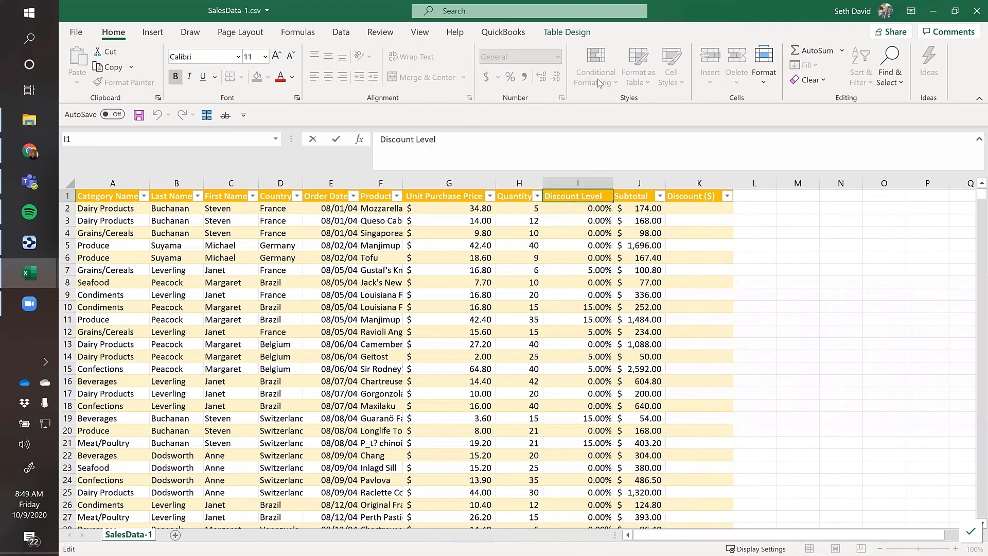
pyautogui.write('%)')
pyautogui.press('Return')
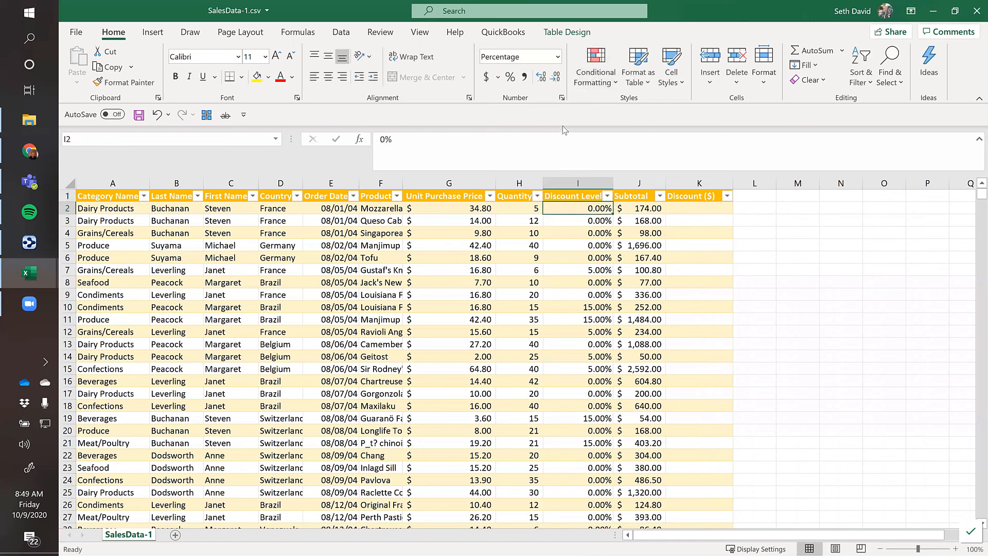
pyautogui.click(681, 208)
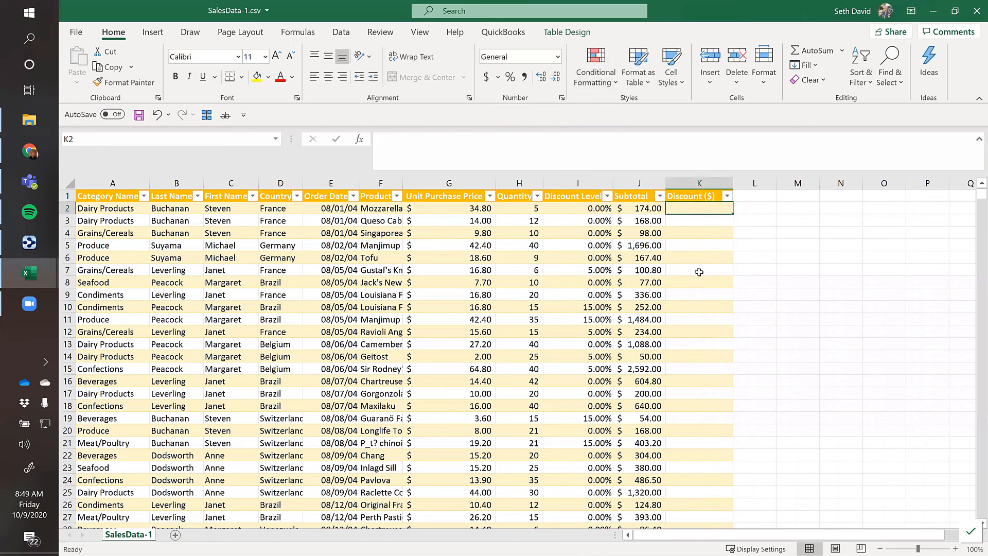
pyautogui.write('=')
pyautogui.press('Left')
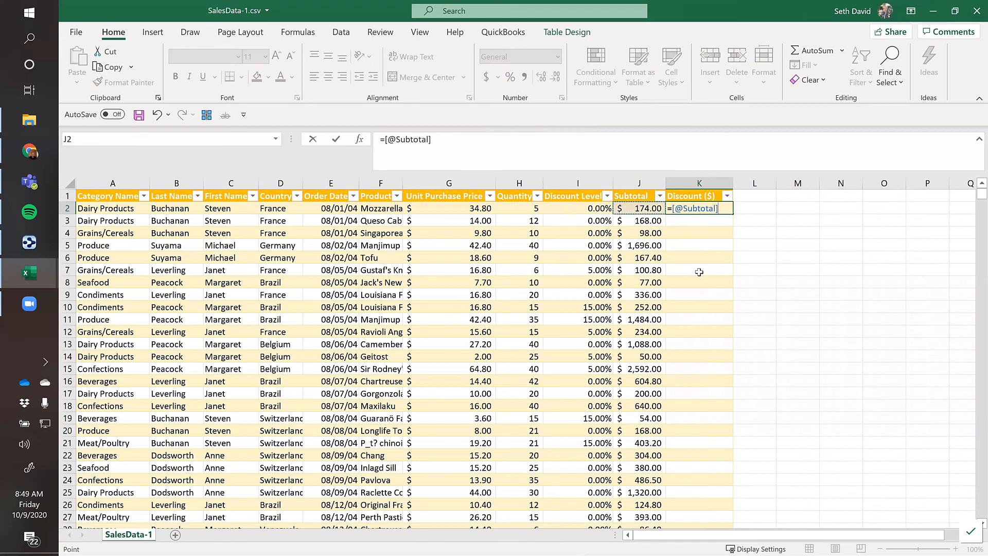
pyautogui.press('Escape')
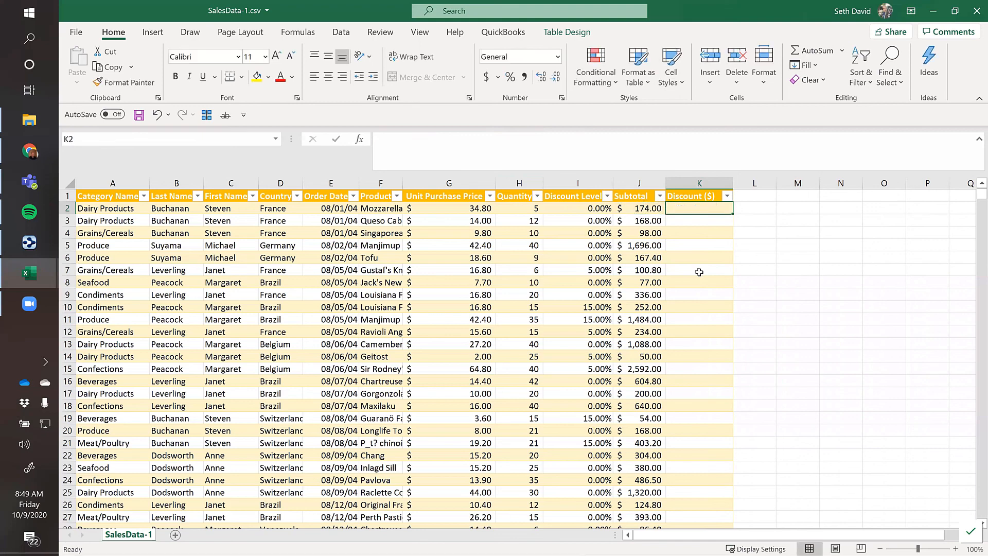
# Step: Fill the Discount ($) column with a formula multiplying negative Discount Level (%) by Subtotal, and select a discounted row's result
pyautogui.write('=-')
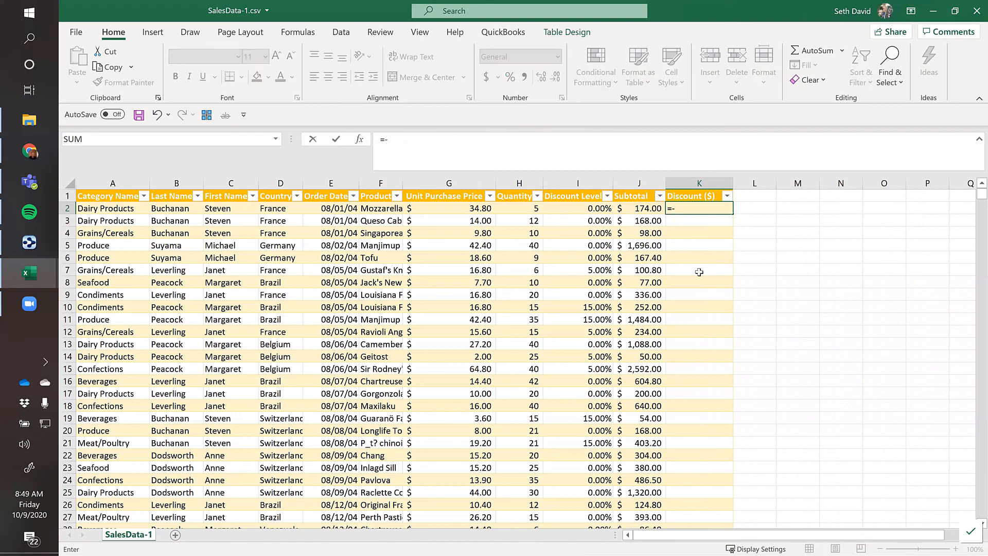
pyautogui.press('Left')
pyautogui.press('Left')
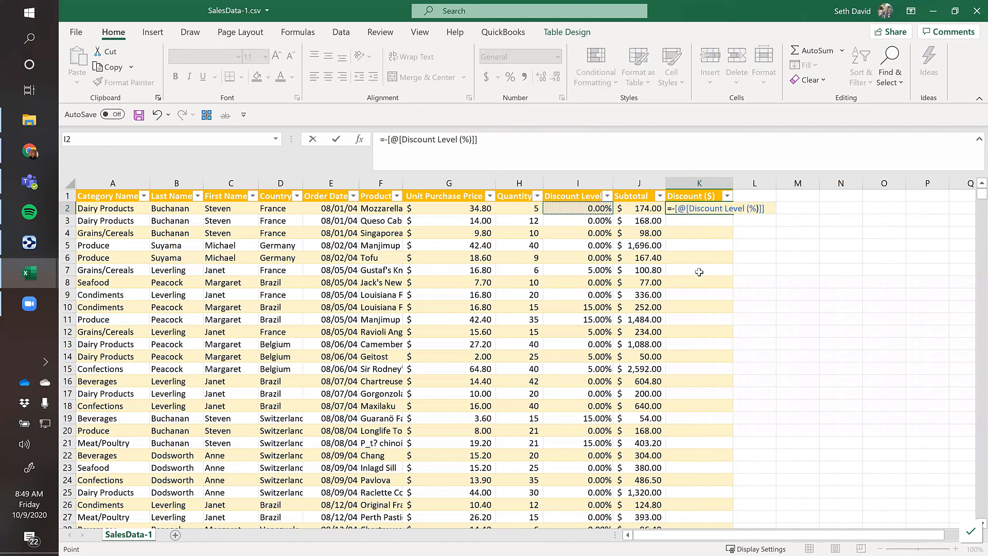
pyautogui.write('*')
pyautogui.press('Left')
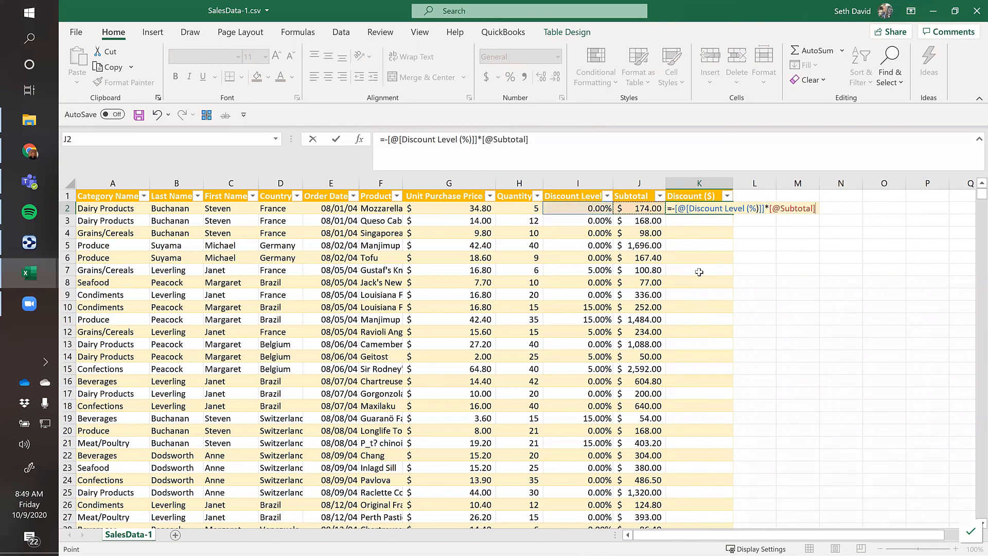
pyautogui.press('Return')
pyautogui.press('Down')
pyautogui.press('Down')
pyautogui.press('Down')
pyautogui.press('Down')
pyautogui.press('Down')
pyautogui.press('Down')
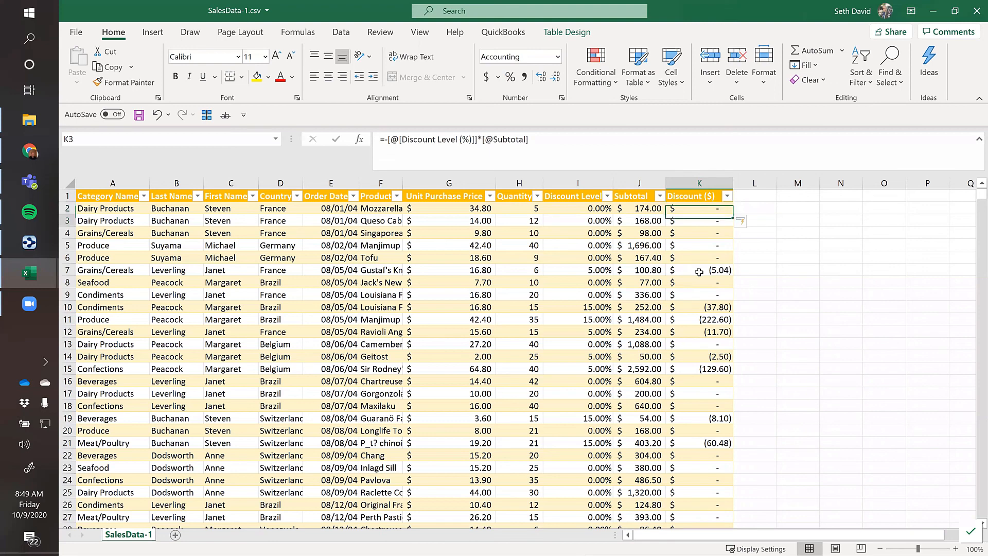
pyautogui.press('Up')
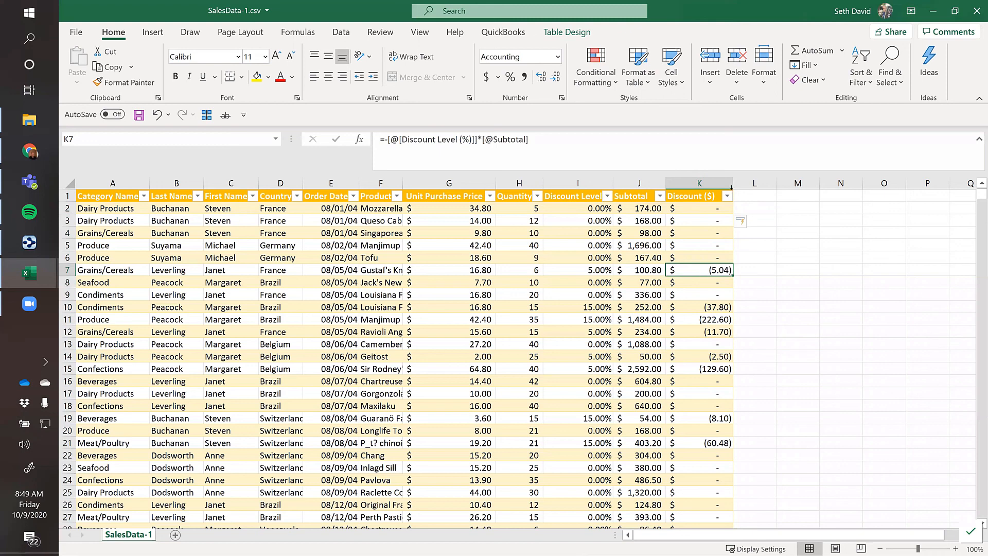
# Step: Add a new table column headed Net Order Total in L1
pyautogui.click(754, 196)
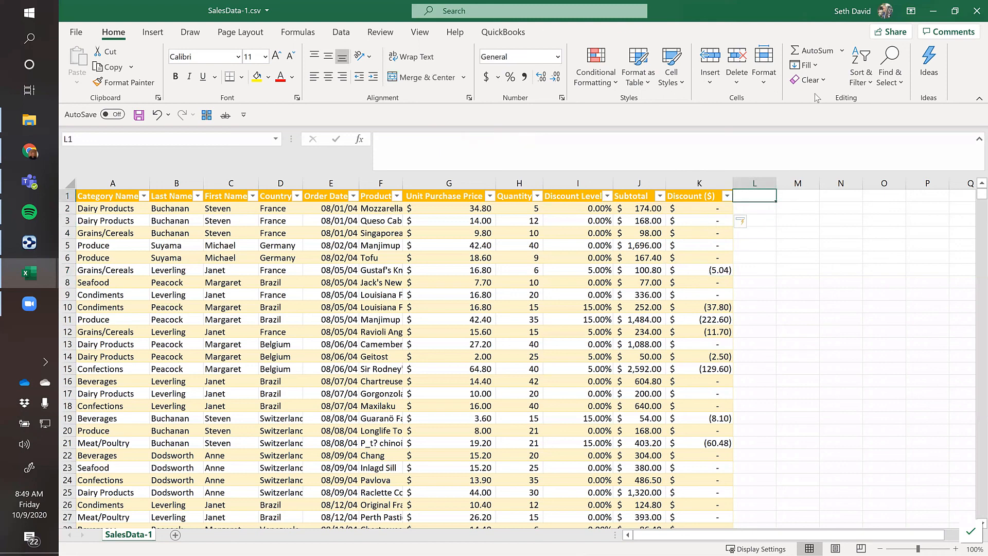
pyautogui.write('Net Ord')
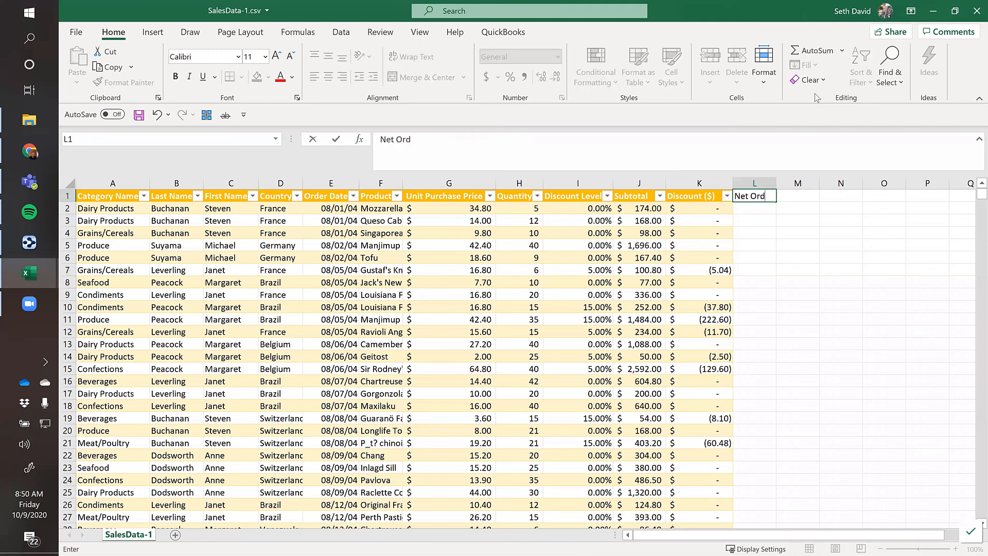
pyautogui.write('er Total')
pyautogui.press('Return')
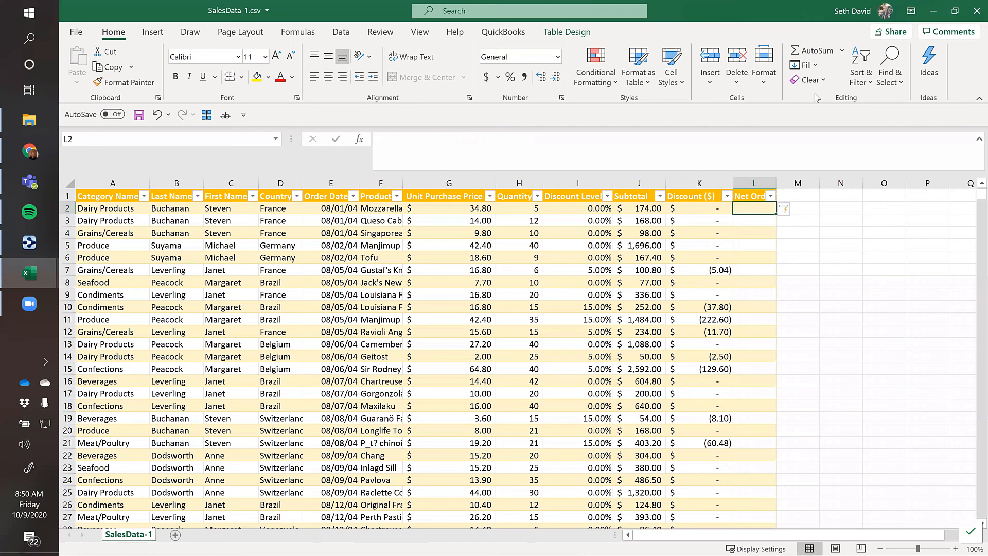
# Step: Review the Subtotal and Discount ($) values in row 7 alongside the empty Net Order Total cell
pyautogui.click(722, 269)
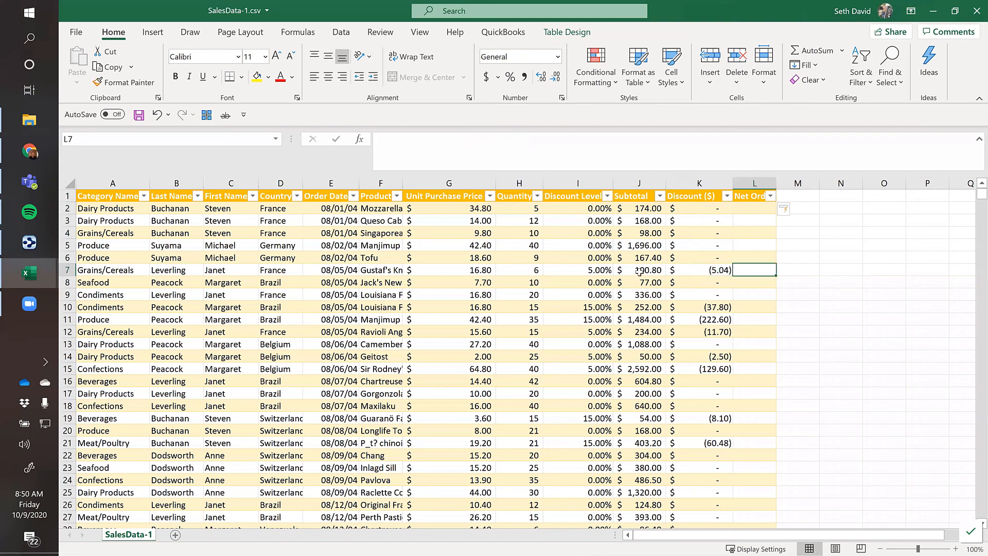
pyautogui.click(640, 271)
pyautogui.click(715, 270)
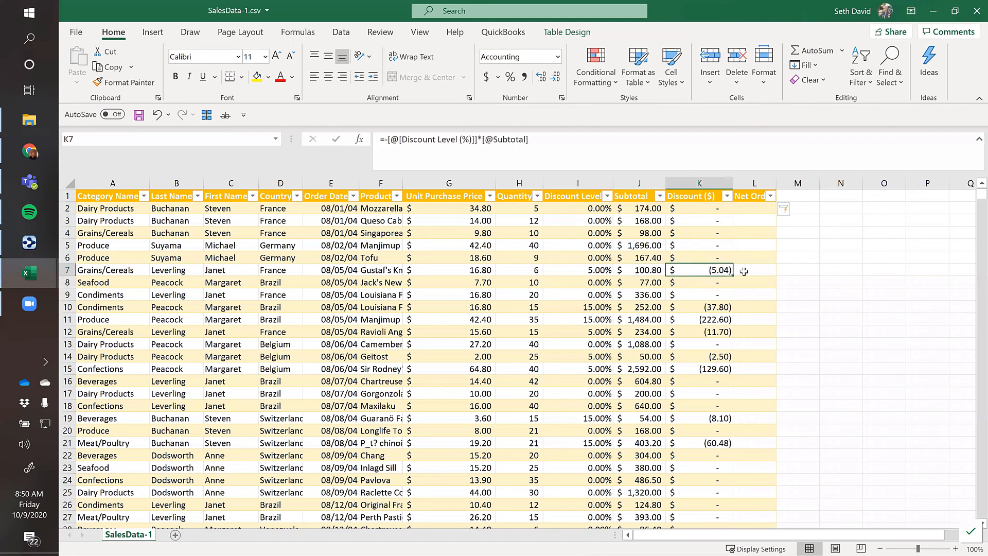
pyautogui.click(751, 272)
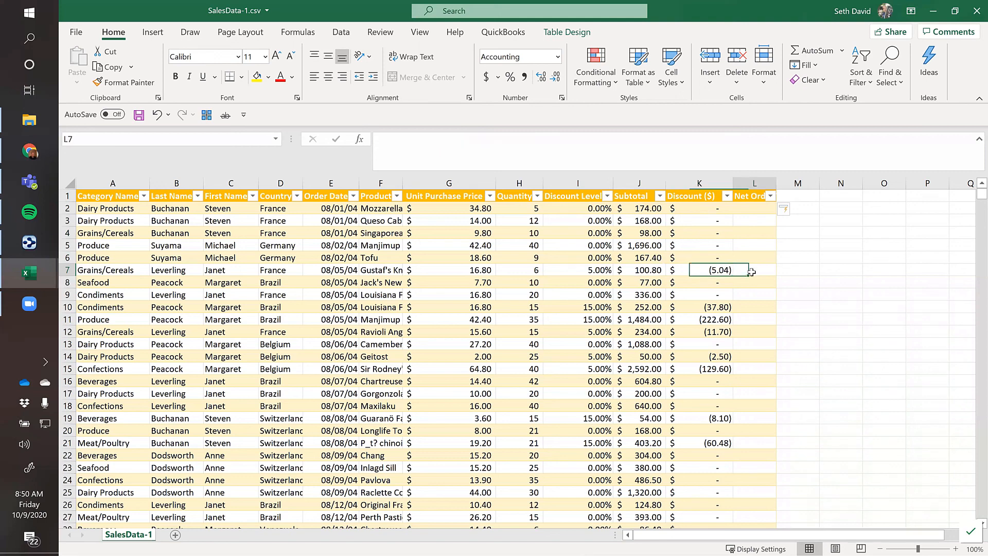
pyautogui.click(704, 270)
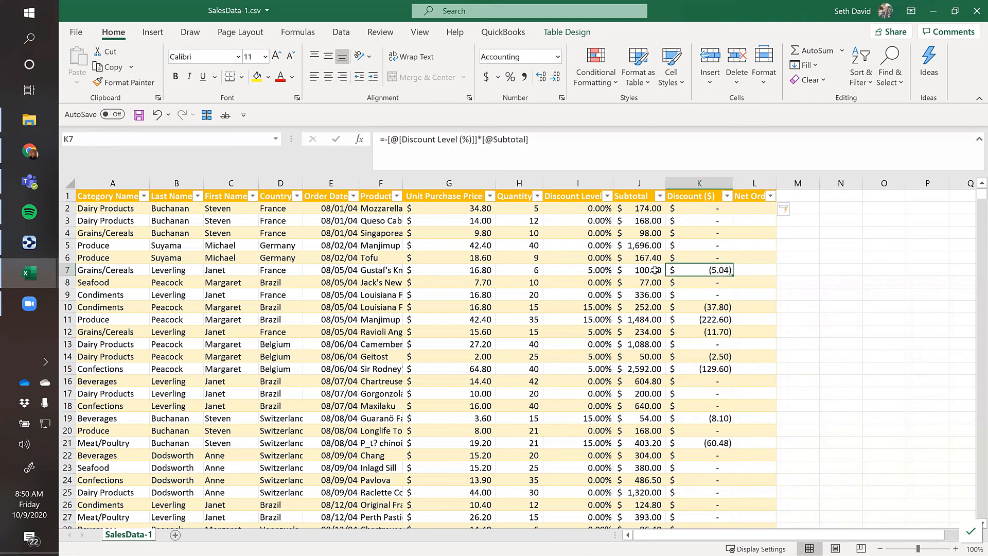
pyautogui.click(653, 270)
pyautogui.click(699, 268)
pyautogui.click(751, 270)
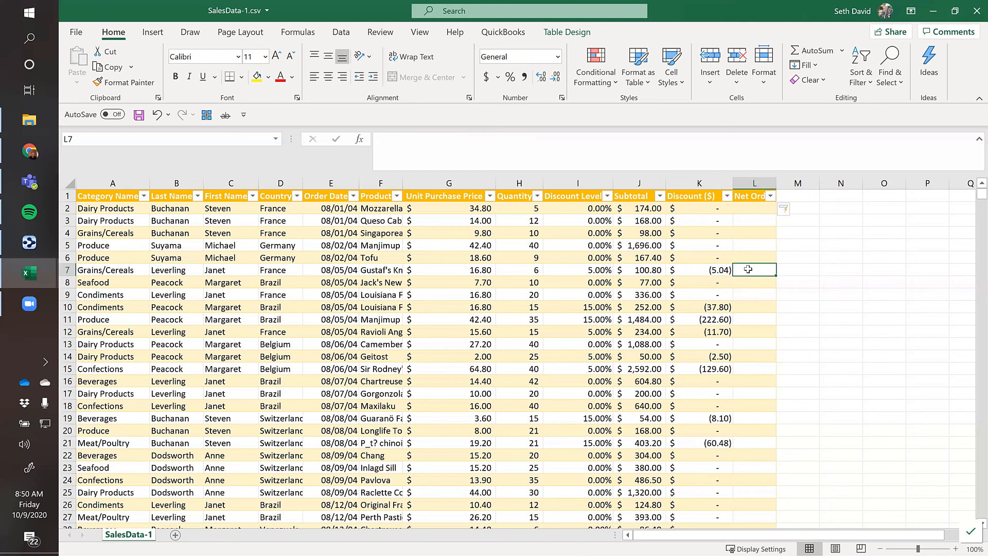
# Step: Fill the Net Order Total column from L2 with a SUM formula covering each row's Subtotal through Discount ($)
pyautogui.hotkey('ctrl', 'Up')
pyautogui.press('Down')
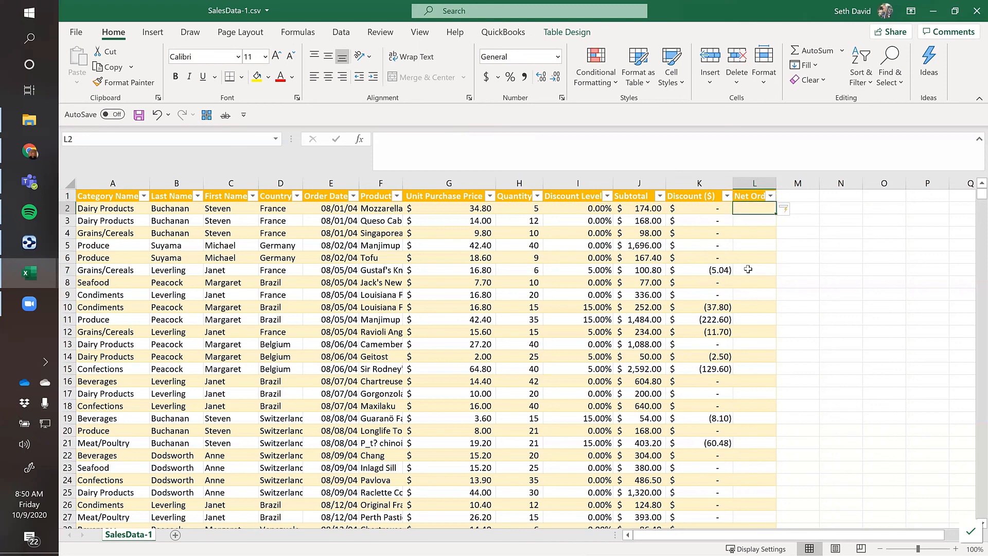
pyautogui.write('=sum(')
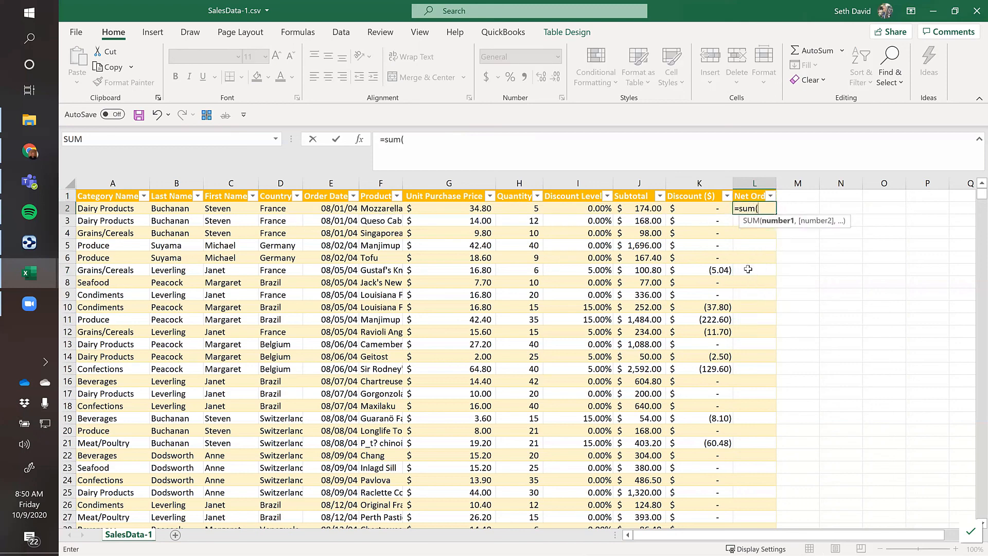
pyautogui.press('Left')
pyautogui.write(',')
pyautogui.press('Left')
pyautogui.press('Left')
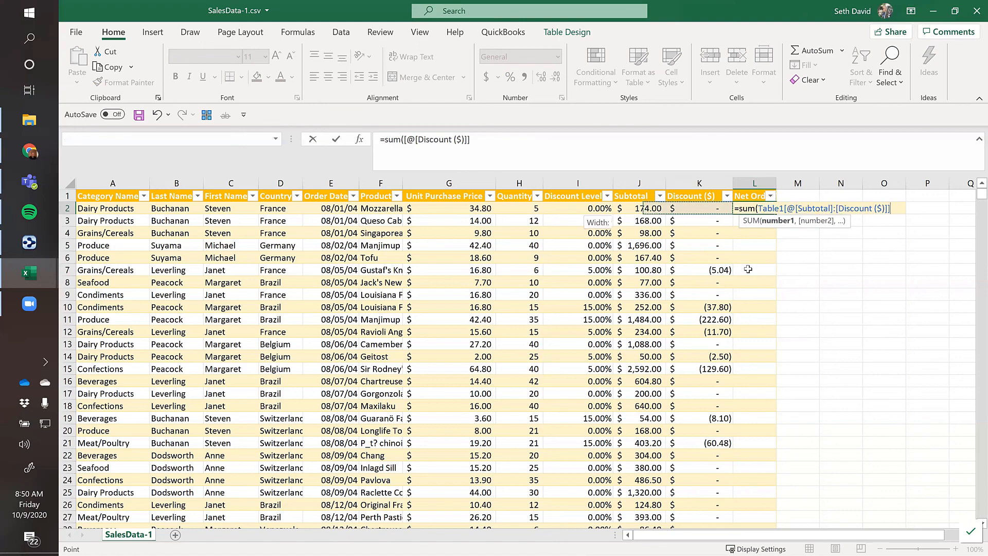
pyautogui.press('Return')
# Step: Apply the Accounting number format to the whole Net Order Total column and fit its width to the contents
pyautogui.hotkey('ctrl', 'Up')
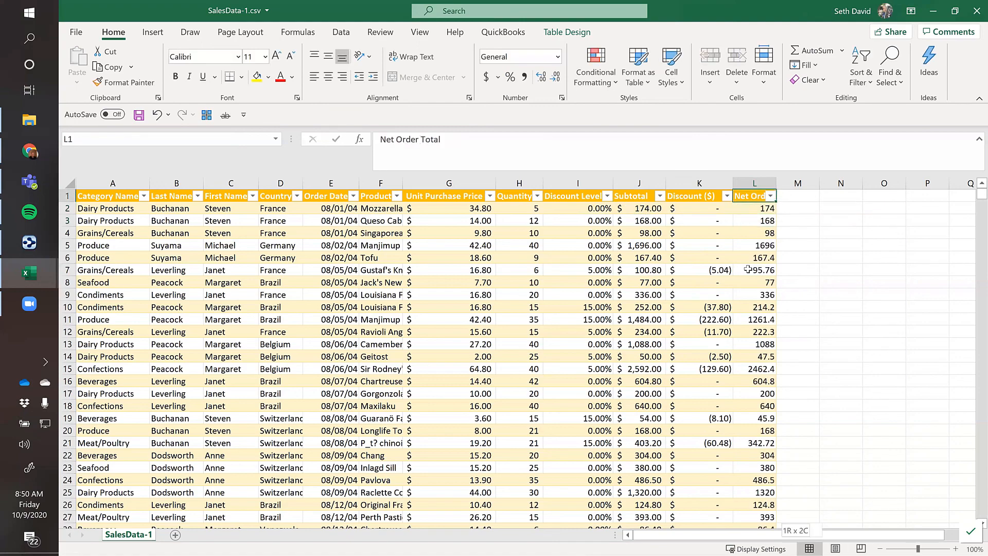
pyautogui.hotkey('ctrl', 'shift', 'Down')
pyautogui.click(486, 79)
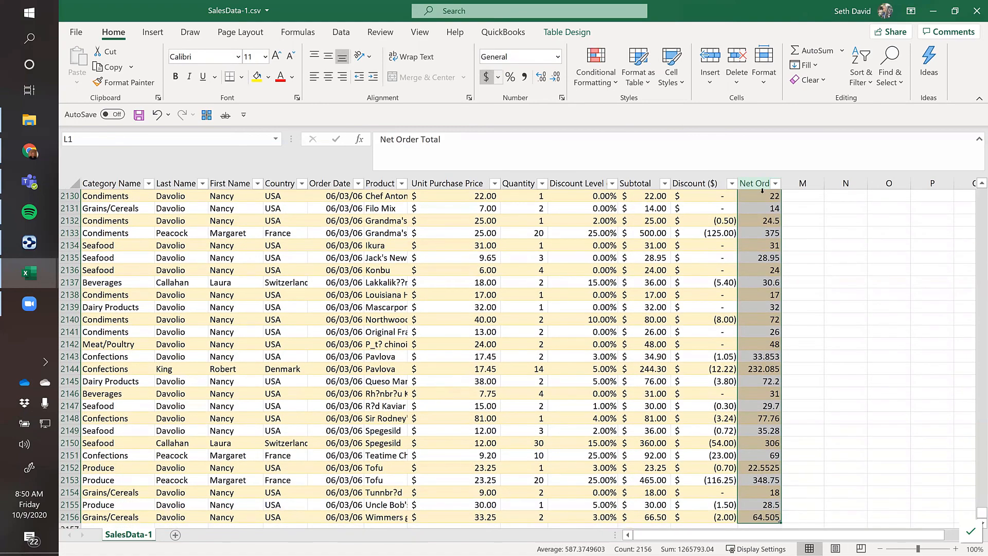
pyautogui.hotkey('ctrl', 'BackSpace')
pyautogui.doubleClick(784, 186)
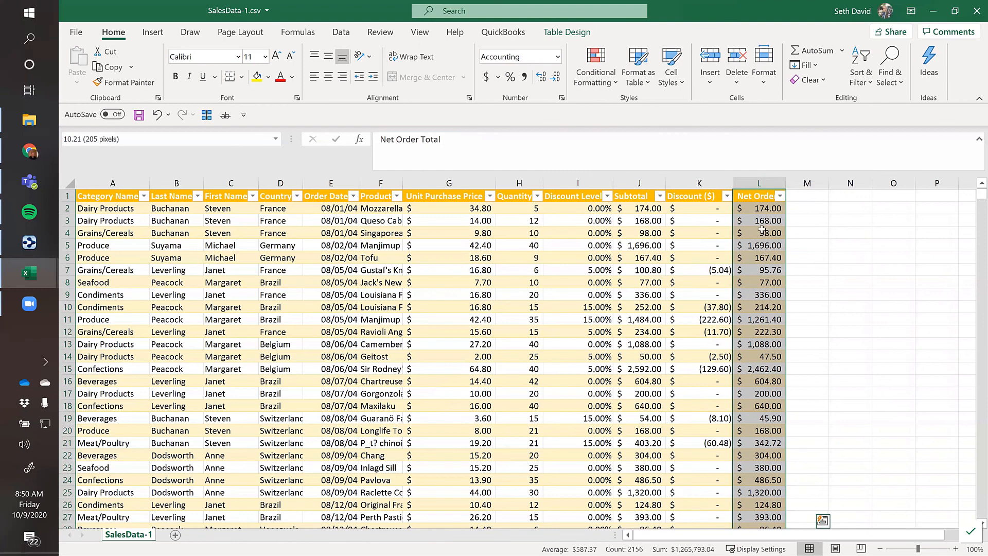
# Step: Check the Net Order Total calculation in row 7 against that row's Subtotal and Discount ($) values
pyautogui.press('Down')
pyautogui.press('Down')
pyautogui.press('Down')
pyautogui.press('Up')
pyautogui.press('Up')
pyautogui.press('Up')
pyautogui.press('Down')
pyautogui.press('Down')
pyautogui.press('Down')
pyautogui.press('Down')
pyautogui.press('Down')
pyautogui.press('Down')
pyautogui.press('Down')
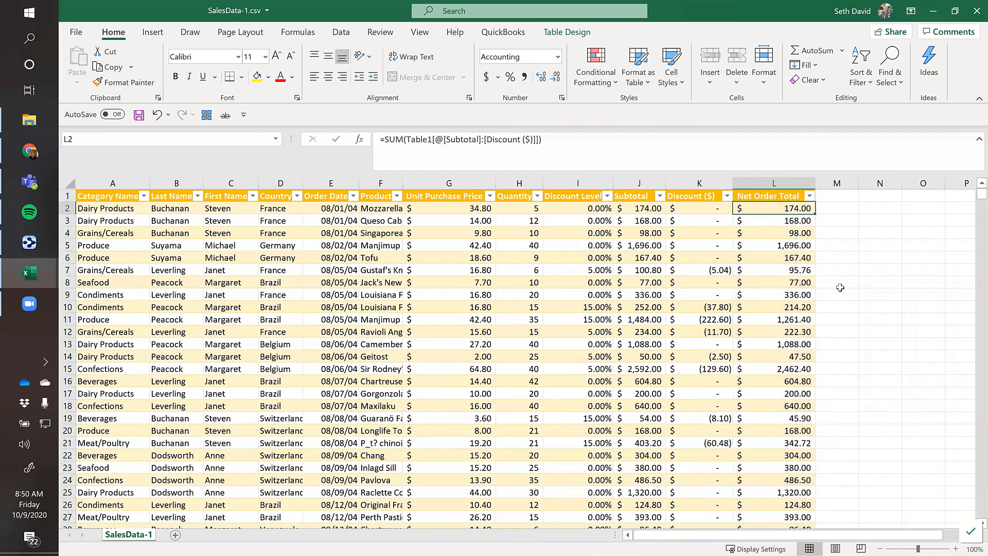
pyautogui.press('Up')
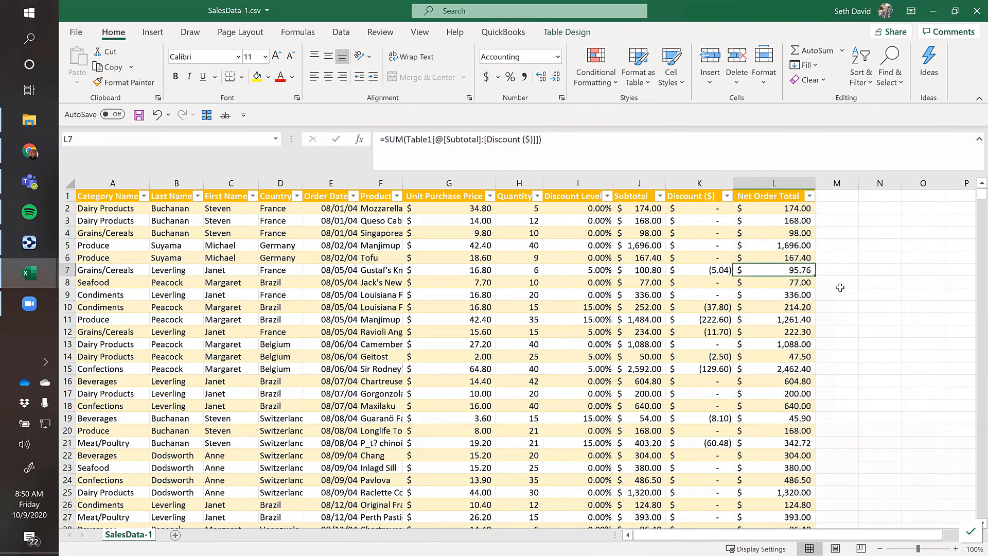
pyautogui.click(643, 273)
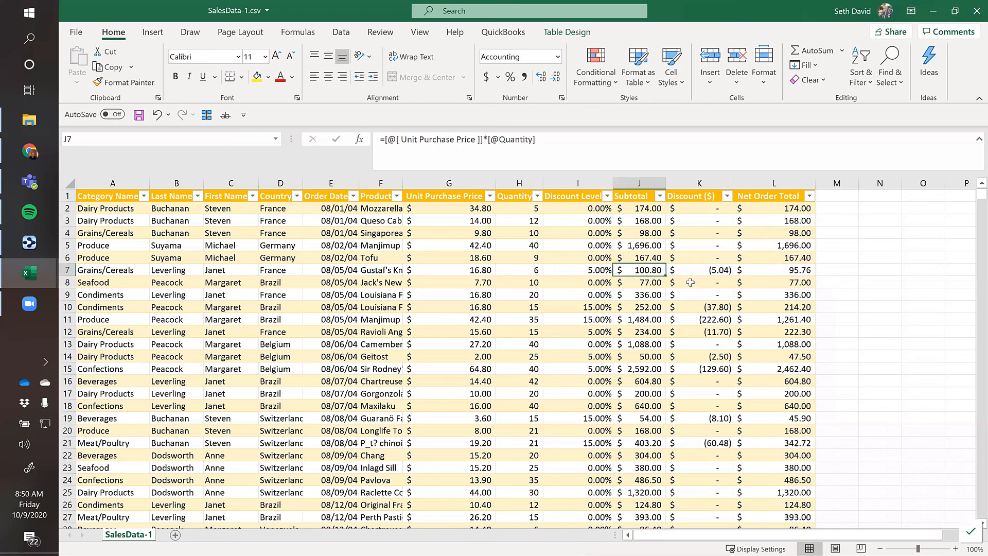
pyautogui.click(724, 271)
pyautogui.click(773, 271)
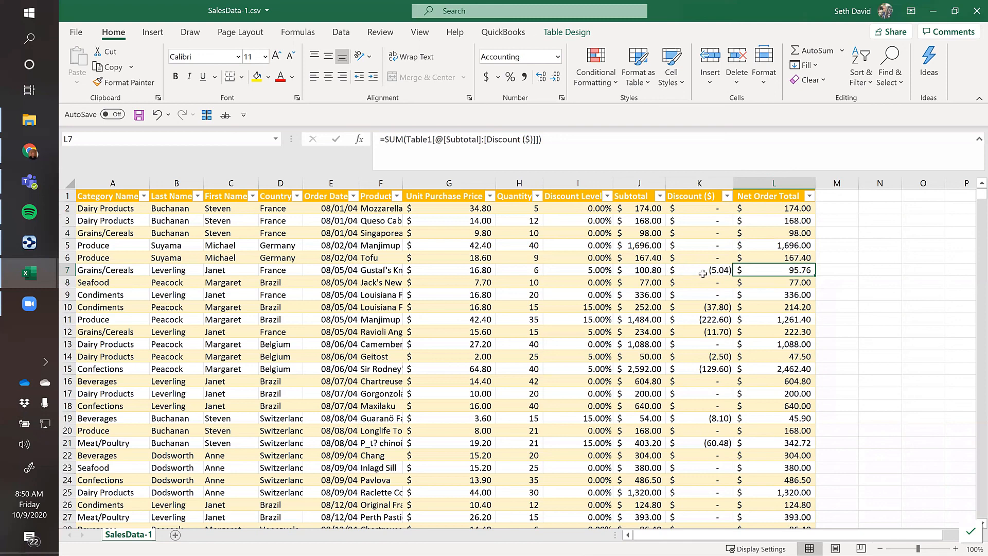
pyautogui.click(657, 269)
pyautogui.click(718, 273)
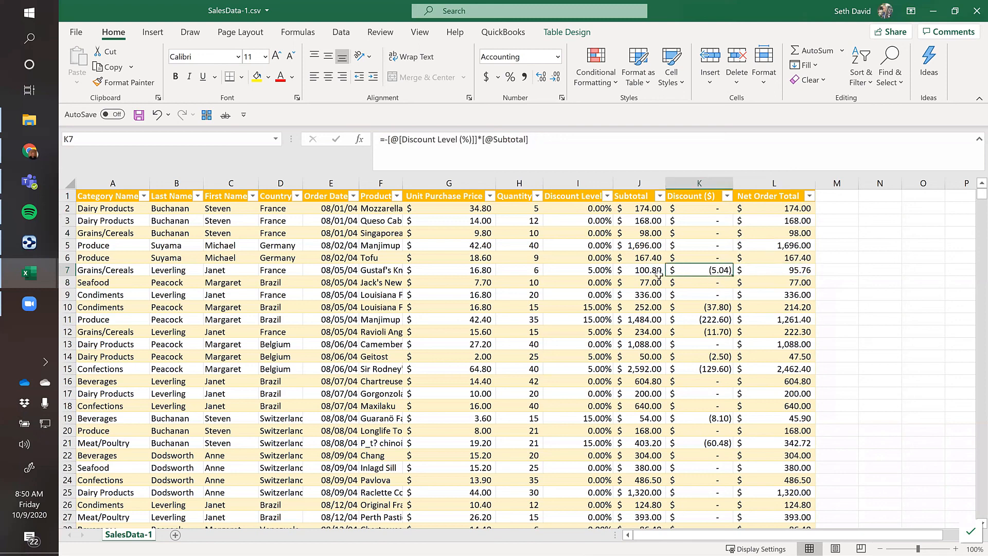
pyautogui.click(804, 268)
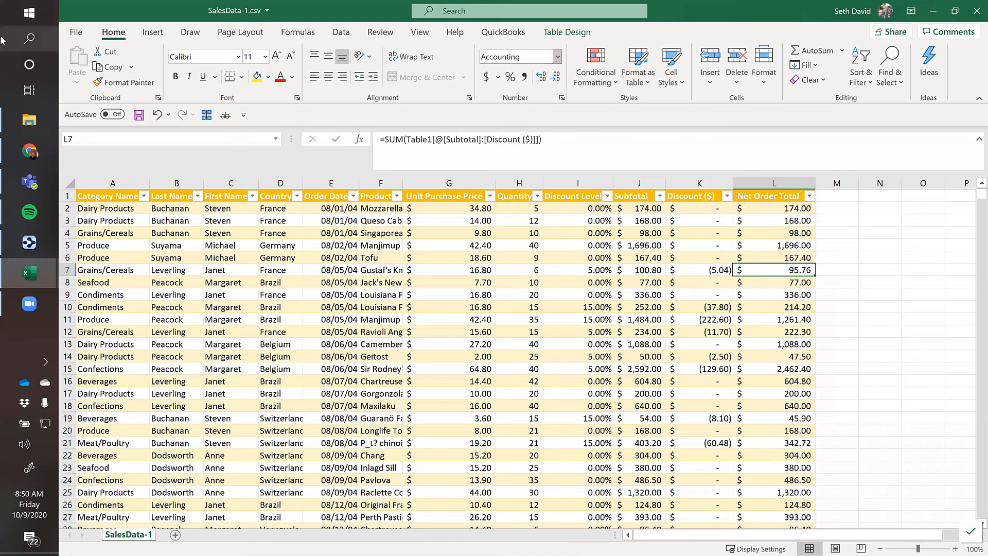
# Step: Save the sales data file and return to the first data row in A2
pyautogui.click(139, 115)
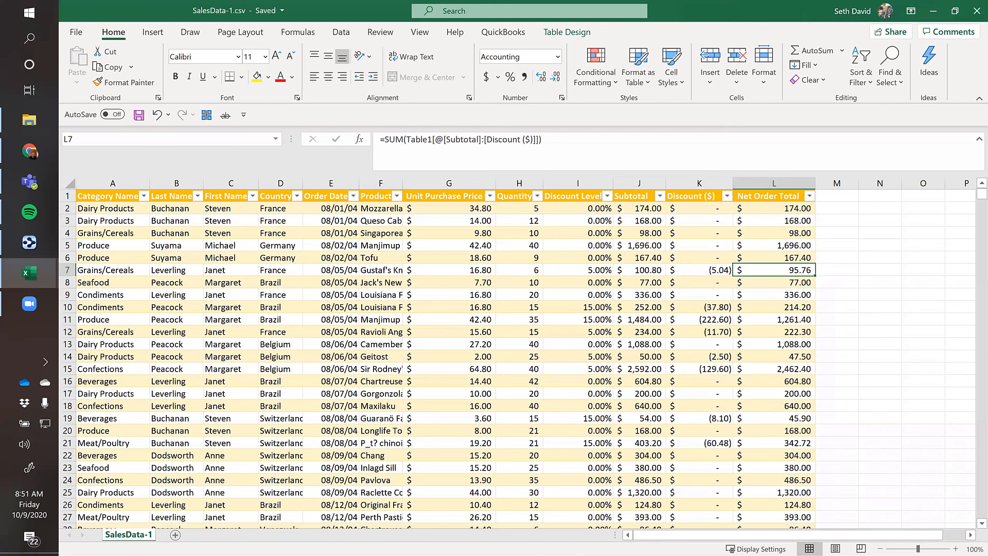
pyautogui.click(780, 254)
pyautogui.click(774, 205)
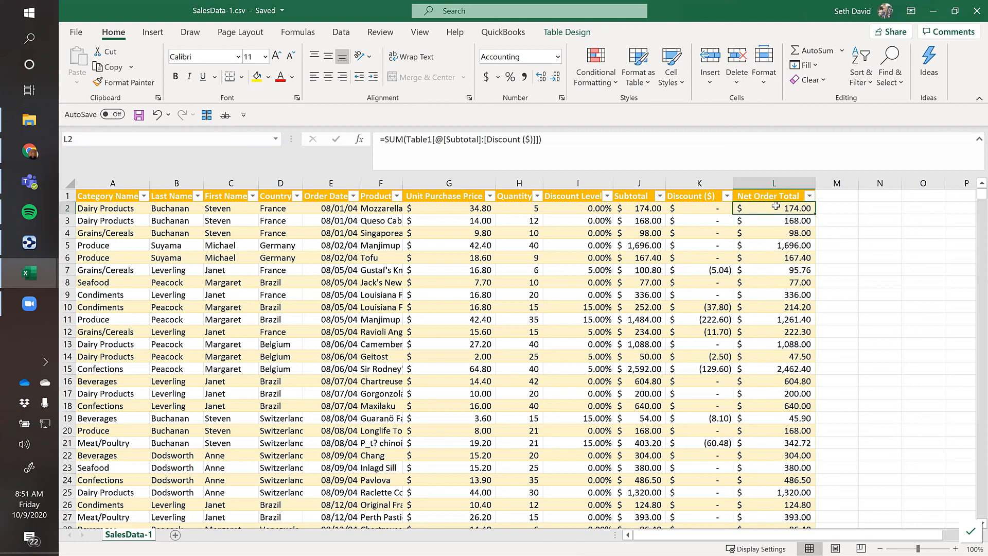
pyautogui.hotkey('ctrl', 'Home')
pyautogui.press('Down')
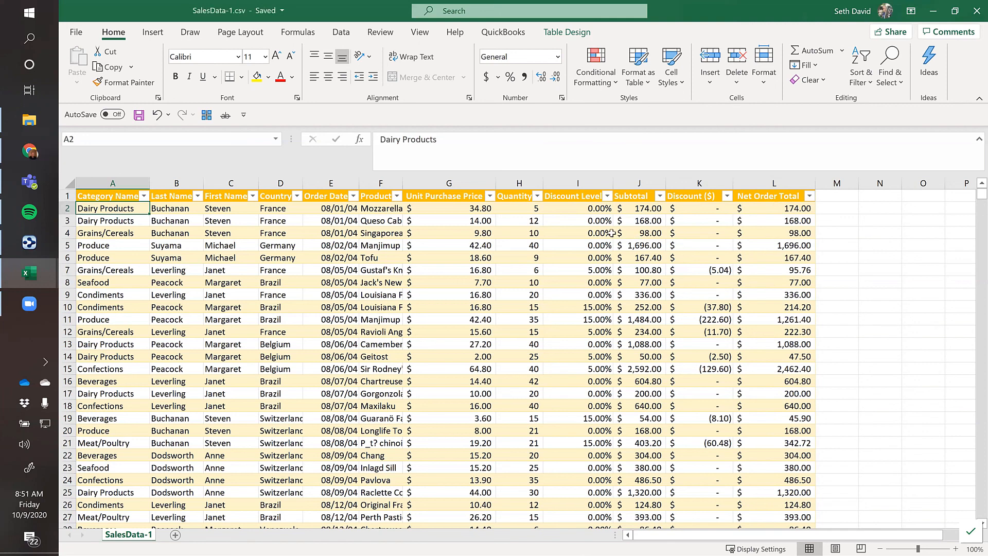
# Step: Rename the table as sales_data
pyautogui.click(752, 211)
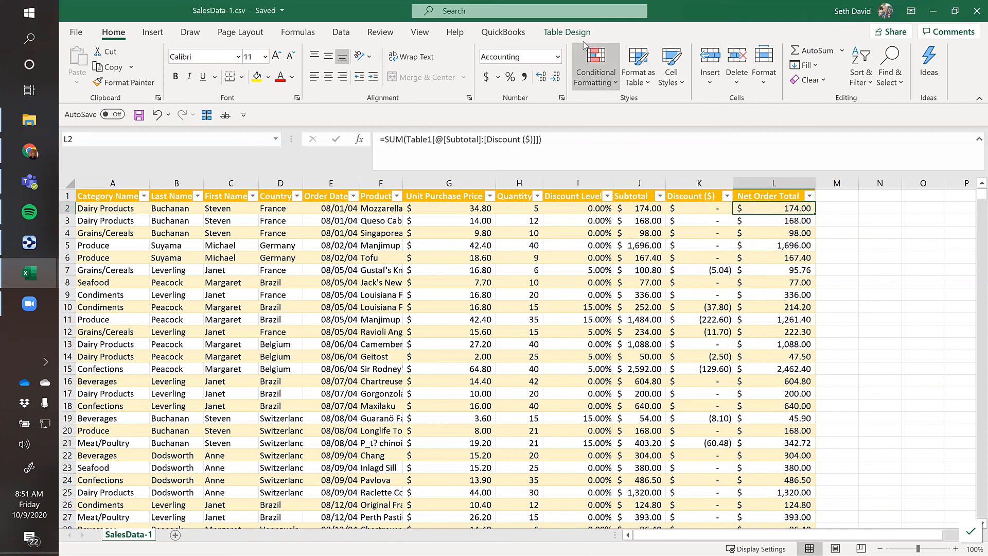
pyautogui.click(569, 34)
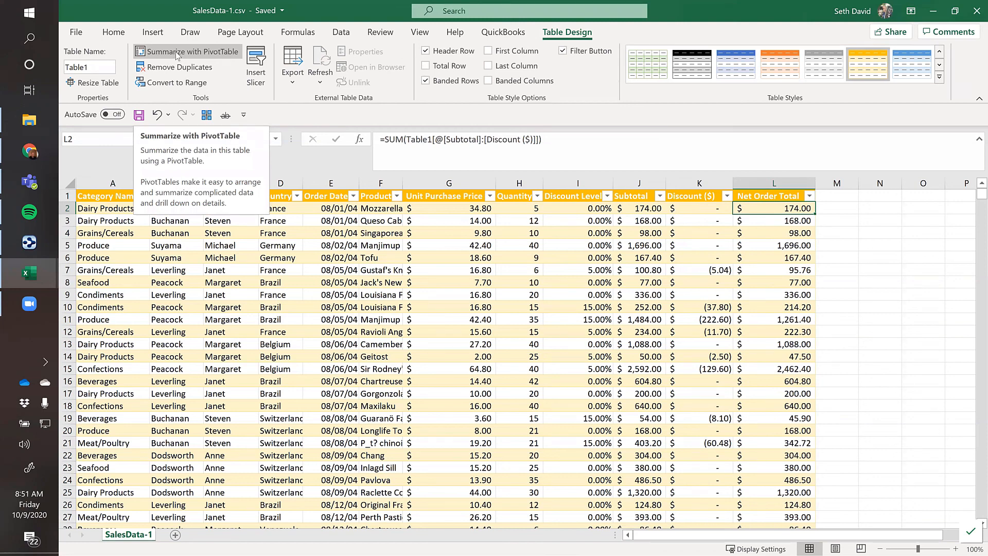
pyautogui.click(77, 67)
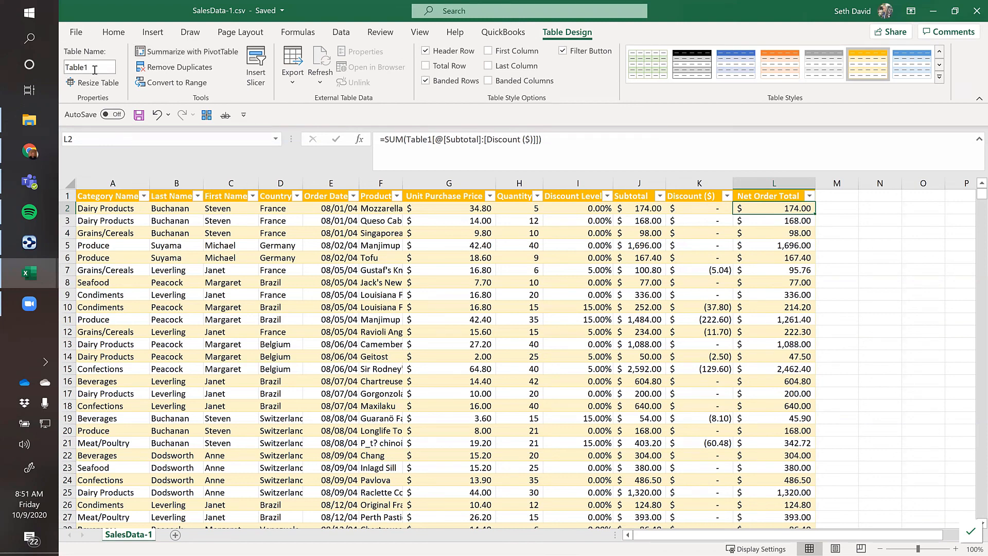
pyautogui.click(108, 67)
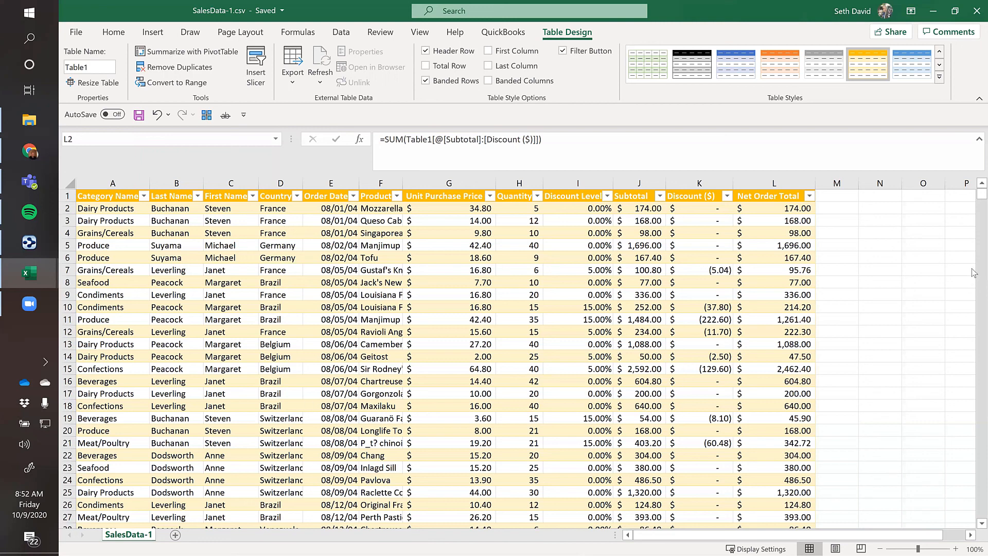
pyautogui.click(765, 212)
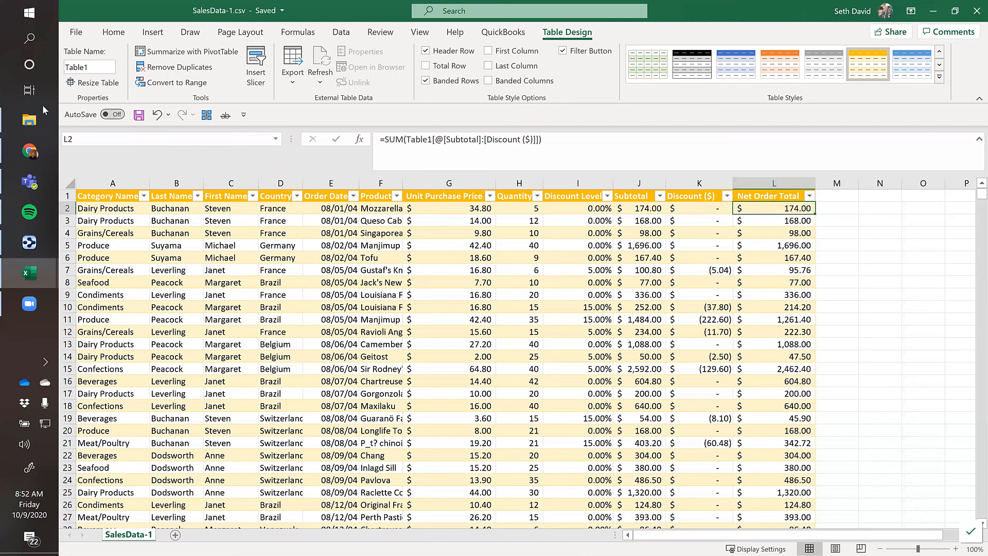
pyautogui.click(99, 67)
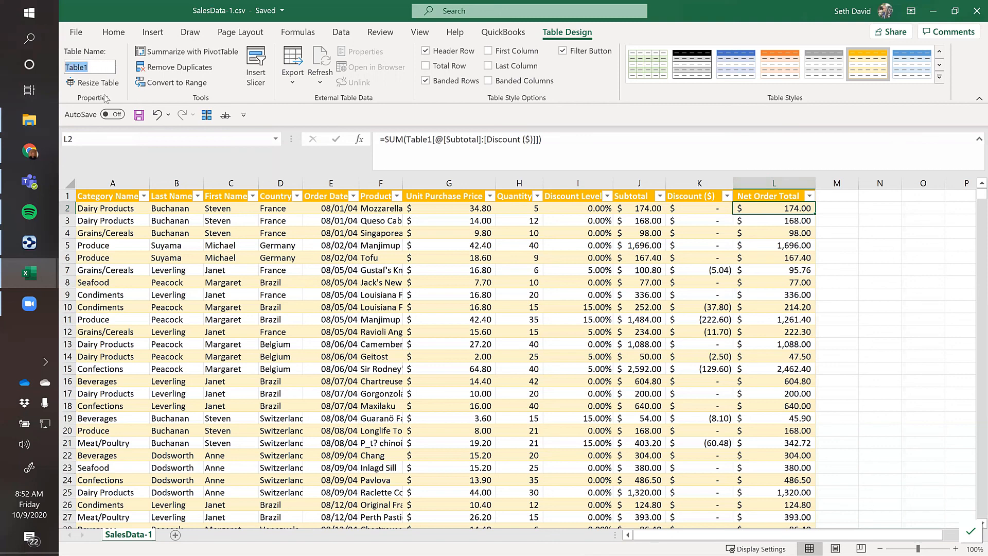
pyautogui.write('sales_data')
pyautogui.press('Tab')
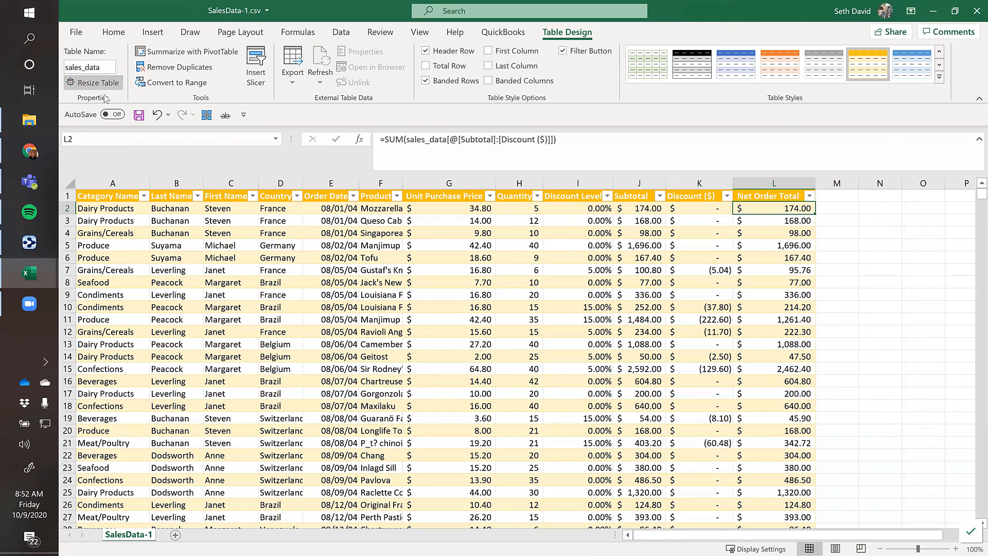
# Step: Try to rename the table with a hyphen as sales-data
pyautogui.click(86, 68)
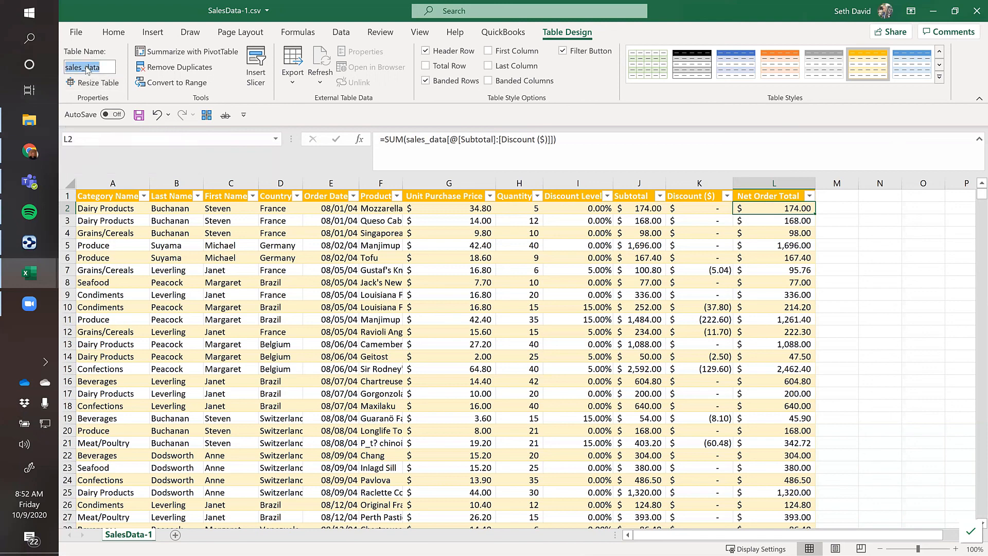
pyautogui.click(86, 68)
pyautogui.press('BackSpace')
pyautogui.write('-')
pyautogui.press('Return')
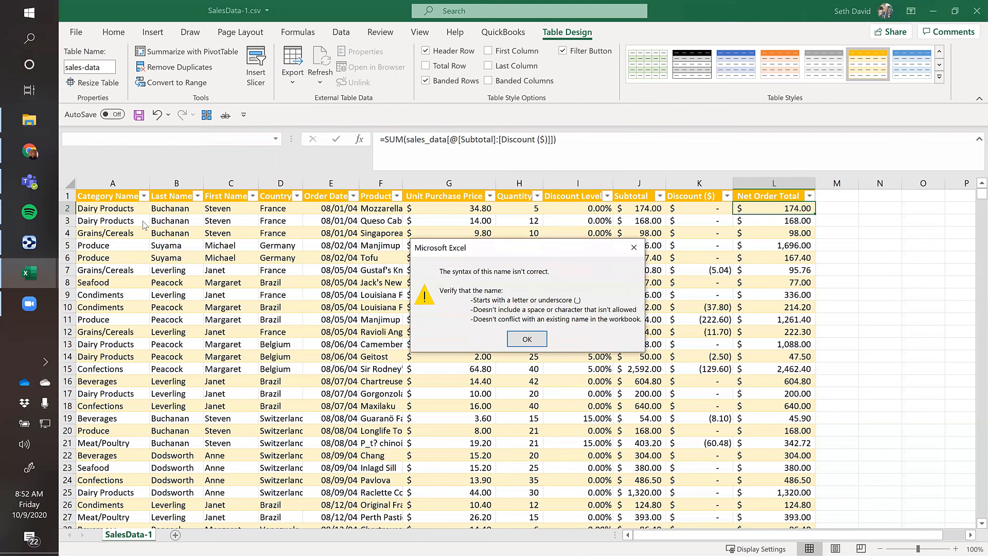
pyautogui.click(530, 339)
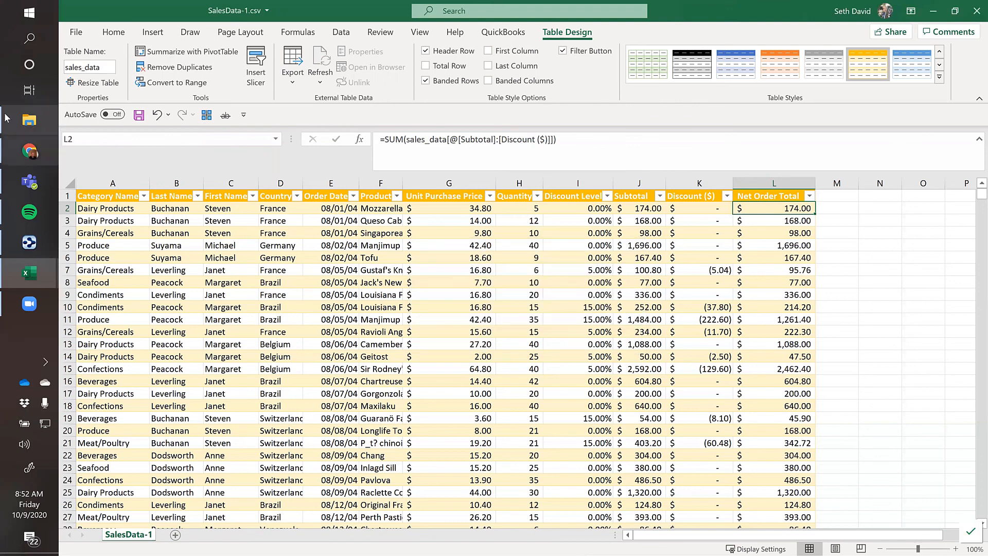
# Step: Create a PivotTable from the sales_data table on a new worksheet
pyautogui.click(89, 69)
pyautogui.press('Home')
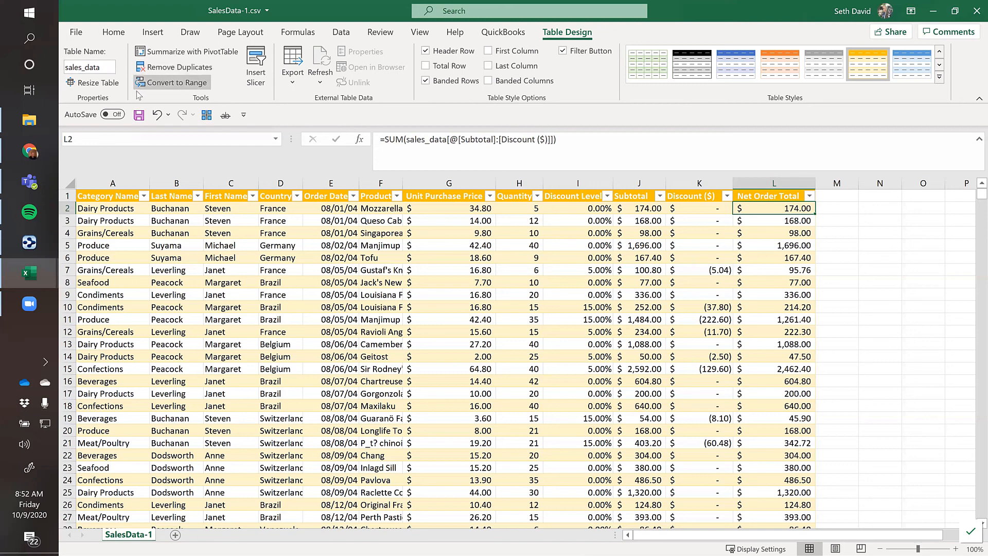
pyautogui.click(167, 53)
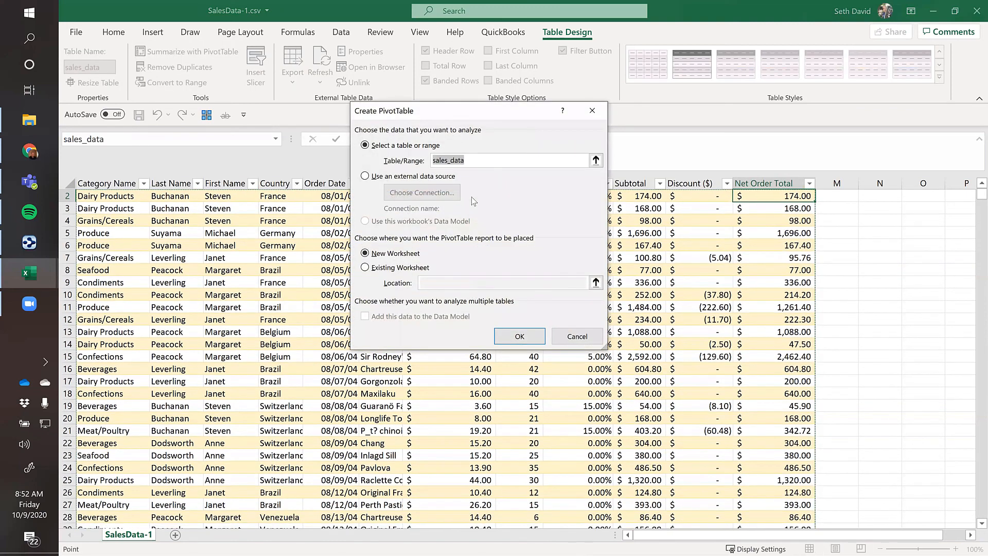
pyautogui.click(477, 162)
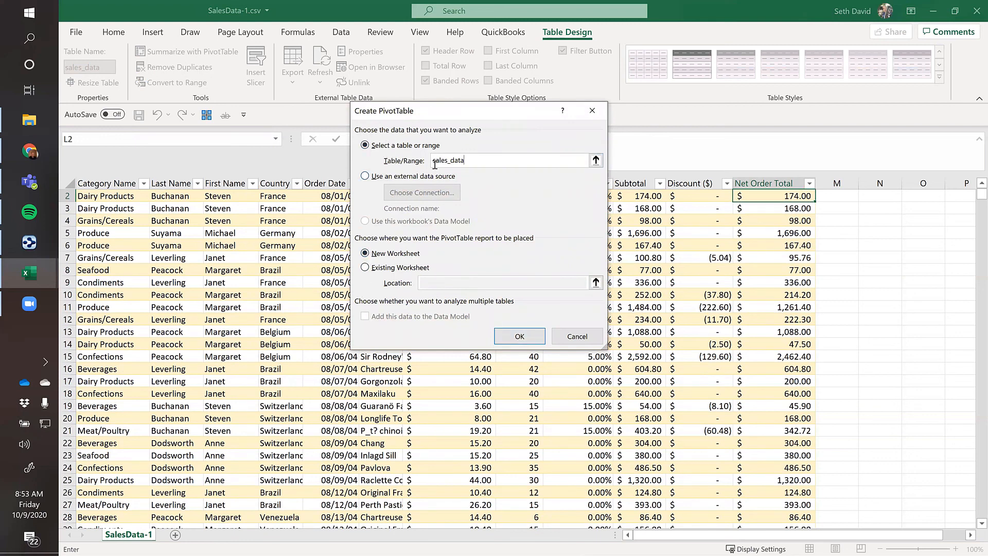
pyautogui.click(519, 336)
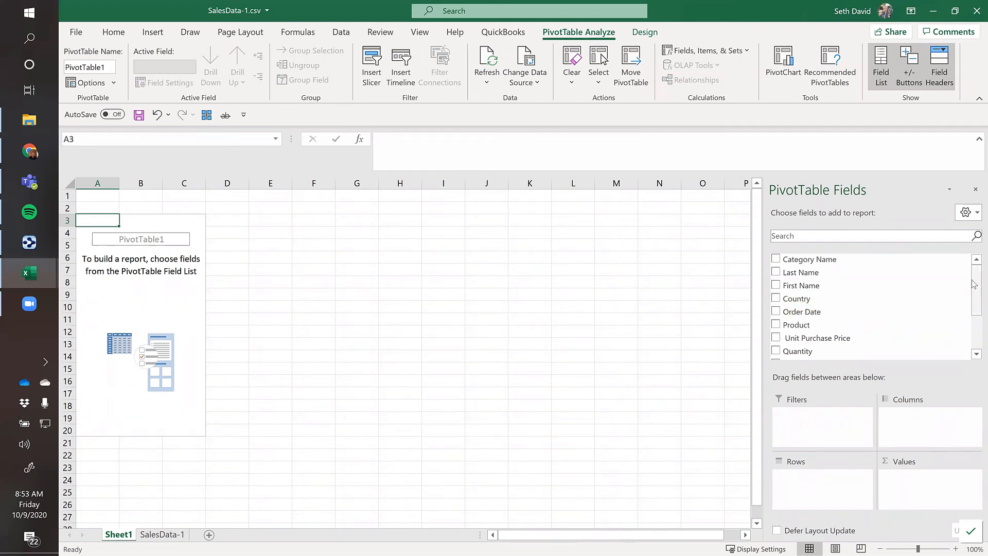
# Step: Widen the PivotTable field list and add Net Order Total as a summed value
pyautogui.moveTo(973, 281); pyautogui.dragTo(973, 333)
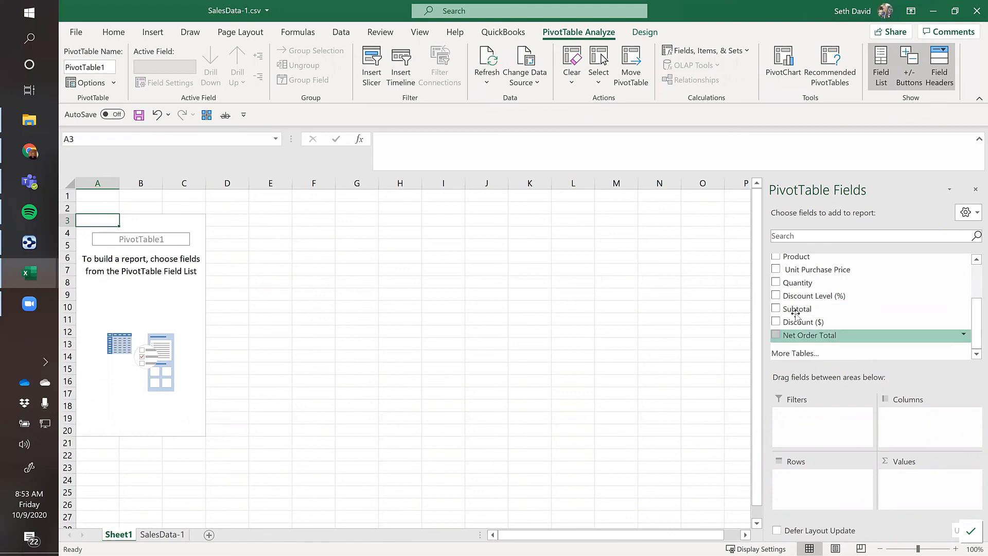
pyautogui.moveTo(763, 312); pyautogui.dragTo(735, 299)
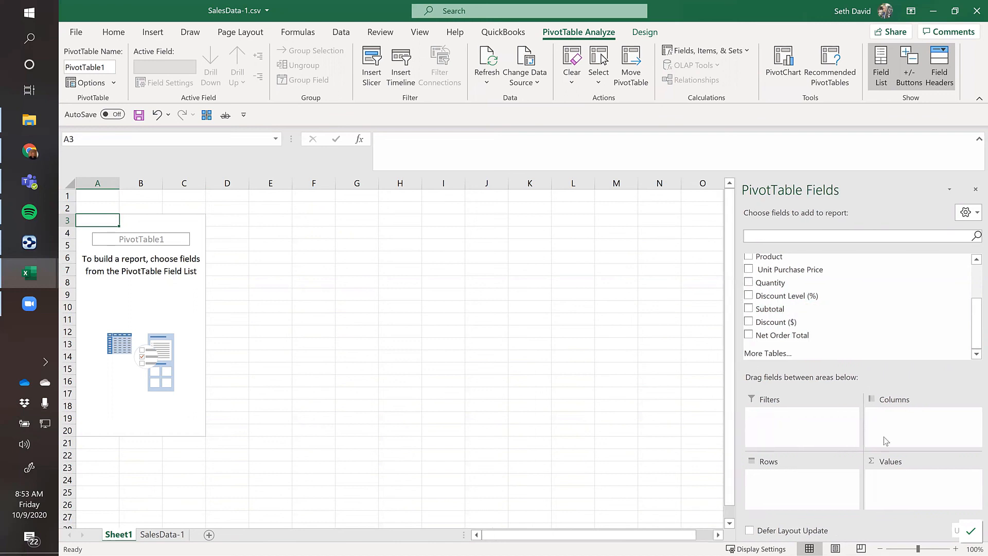
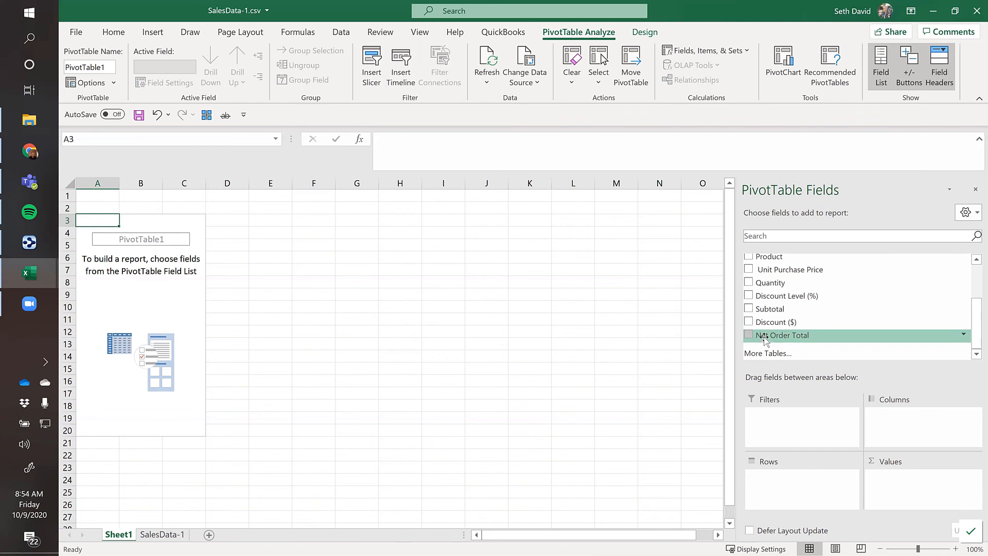
pyautogui.moveTo(763, 337); pyautogui.dragTo(917, 471)
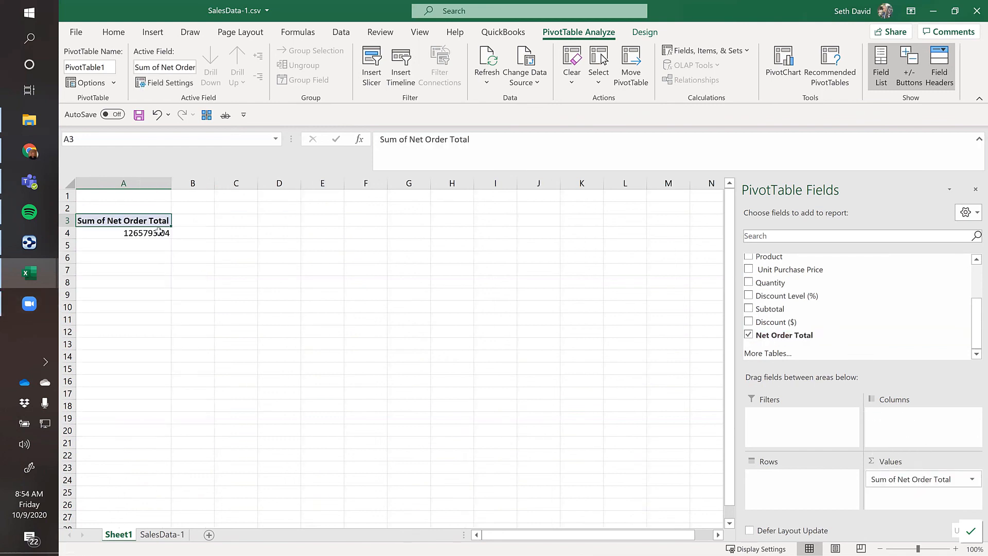
# Step: Format the summed Net Order Total as Currency with 2 decimals, the $ symbol and negatives in red parentheses
pyautogui.click(111, 232)
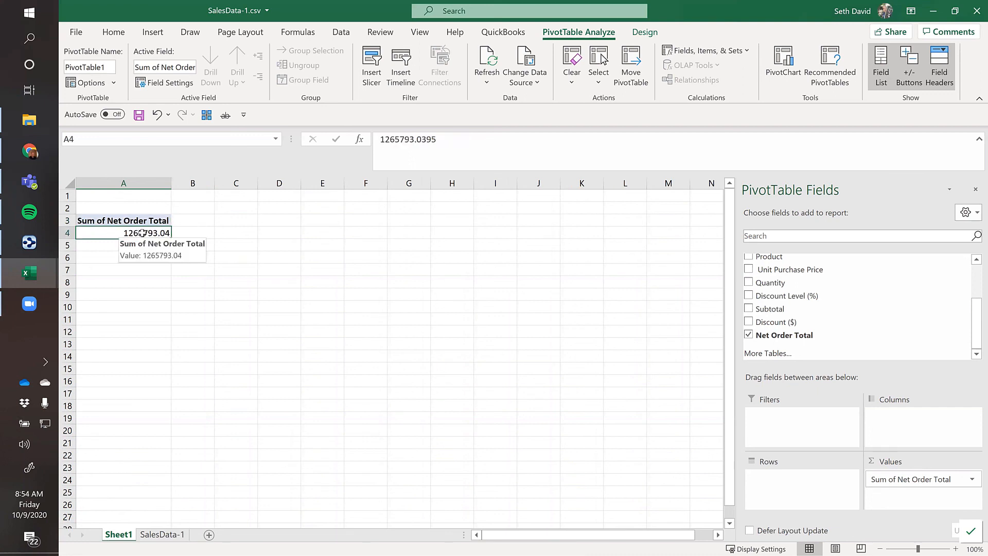
pyautogui.rightClick(143, 233)
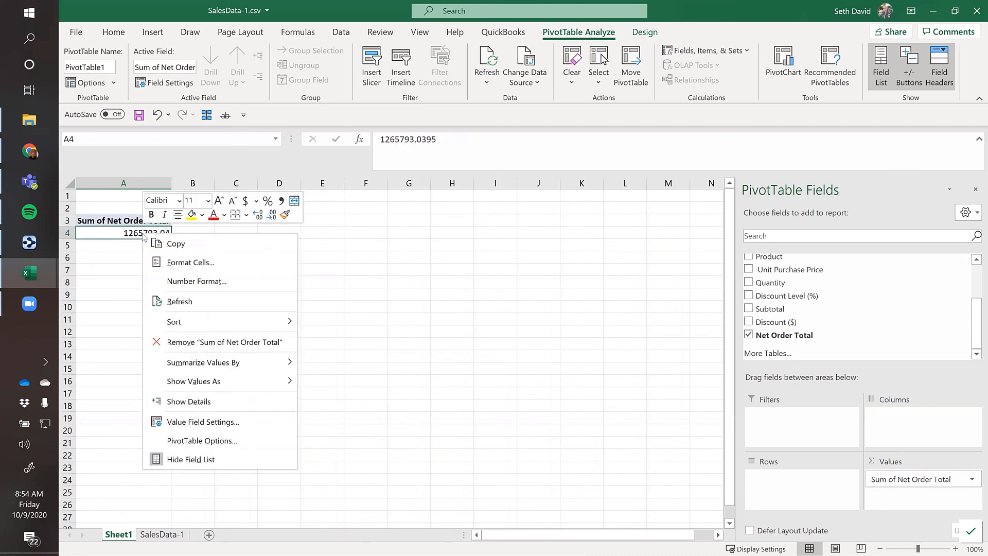
pyautogui.click(197, 282)
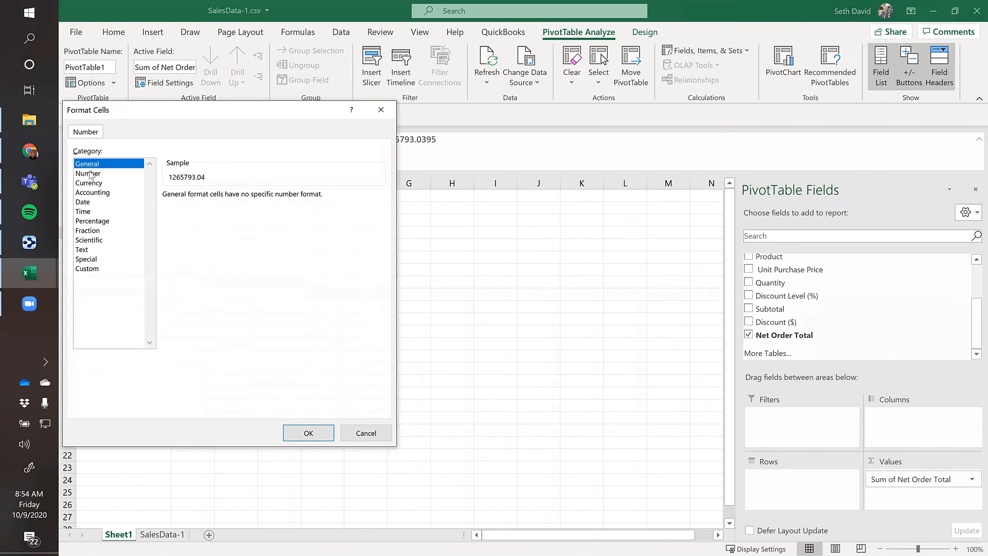
pyautogui.click(89, 183)
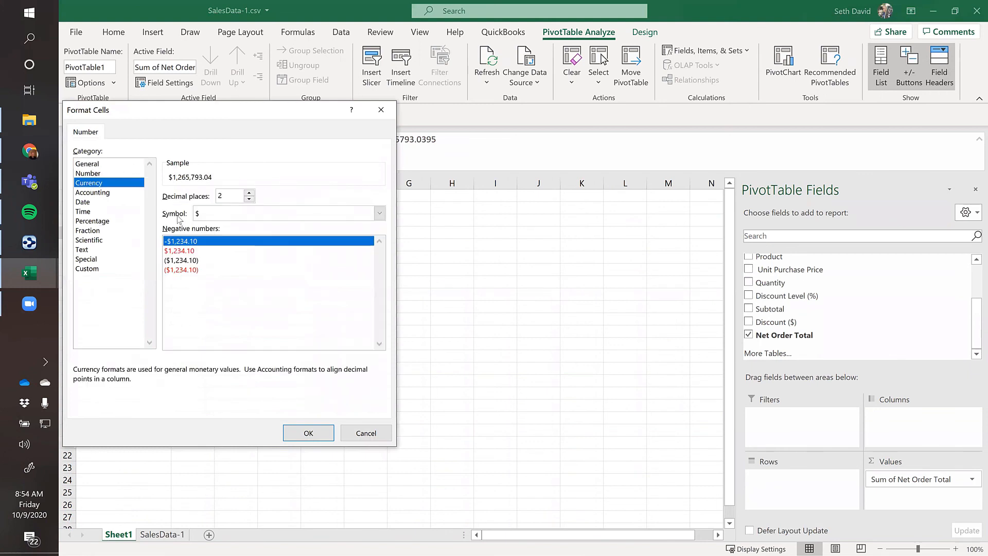
pyautogui.click(180, 270)
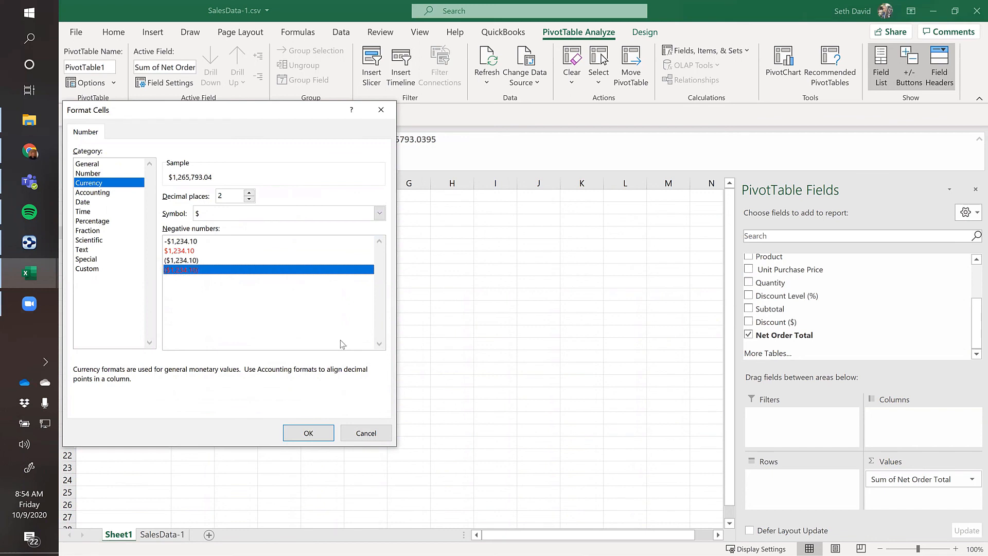
pyautogui.click(308, 432)
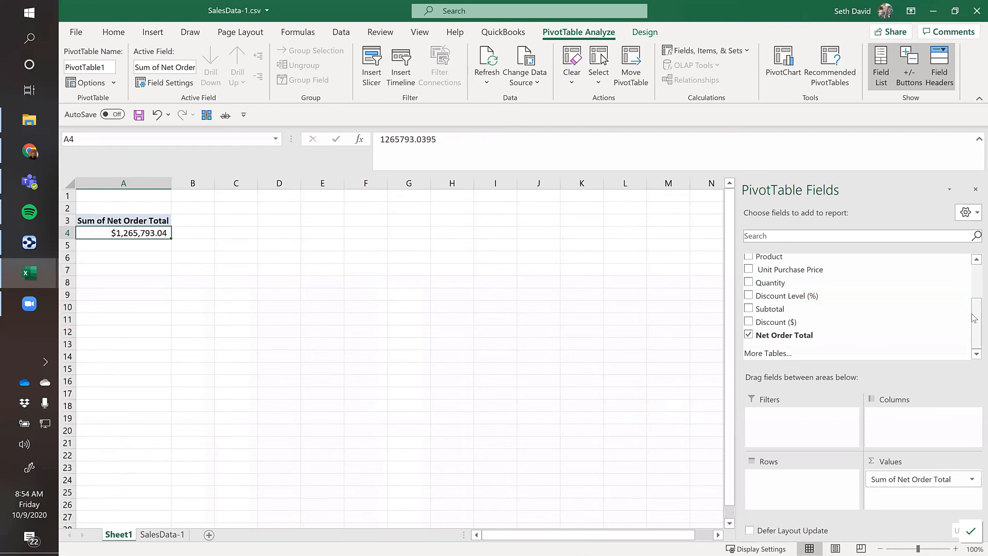
# Step: Group the PivotTable rows by Category Name, with Product nested beneath each category
pyautogui.scroll(2, 849, 288)
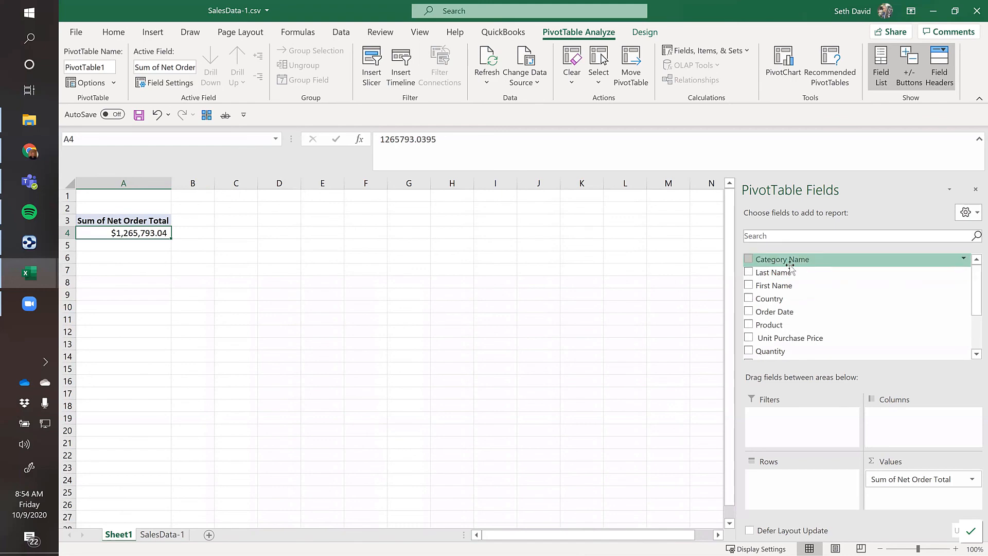
pyautogui.moveTo(790, 265); pyautogui.dragTo(796, 481)
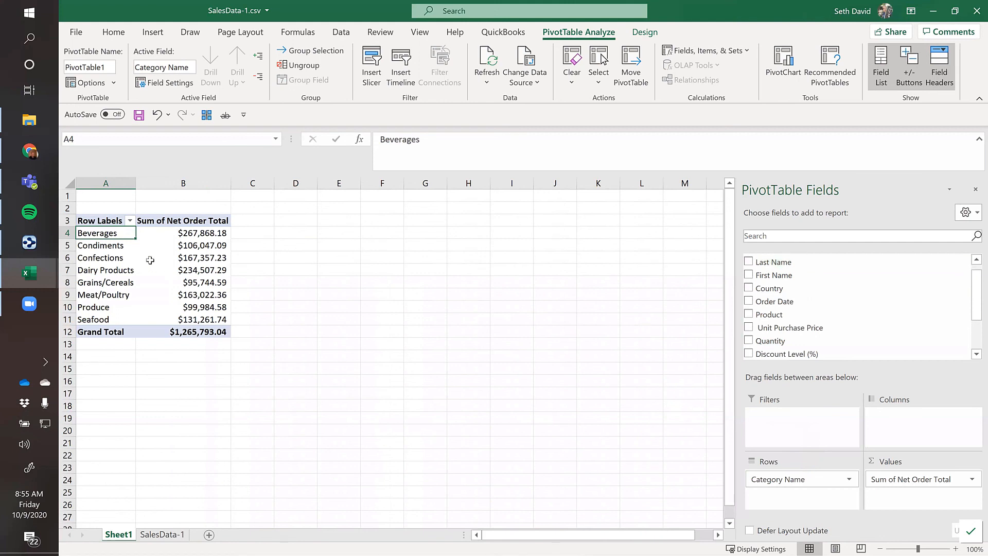
pyautogui.moveTo(180, 243)
pyautogui.moveTo(974, 281); pyautogui.dragTo(975, 289)
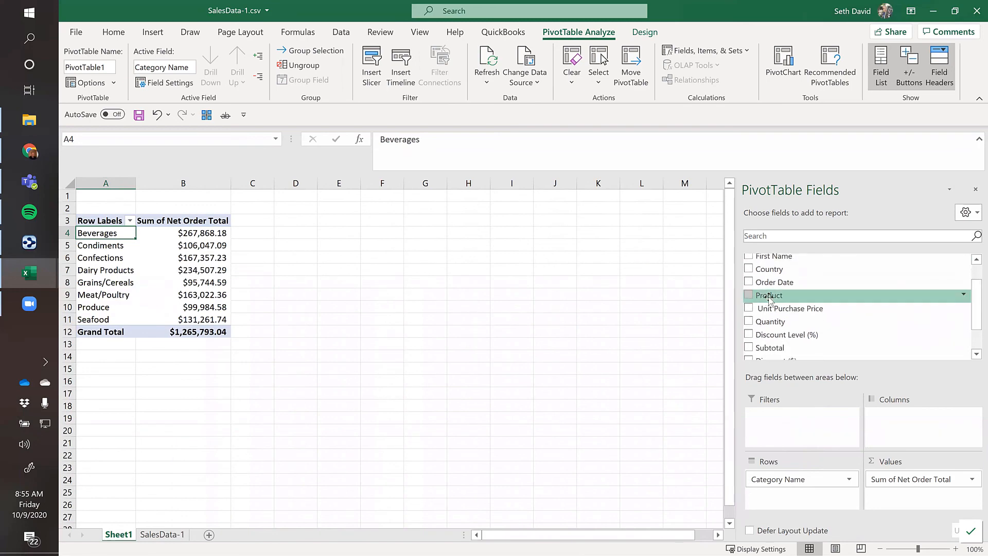
pyautogui.moveTo(768, 298); pyautogui.dragTo(784, 488)
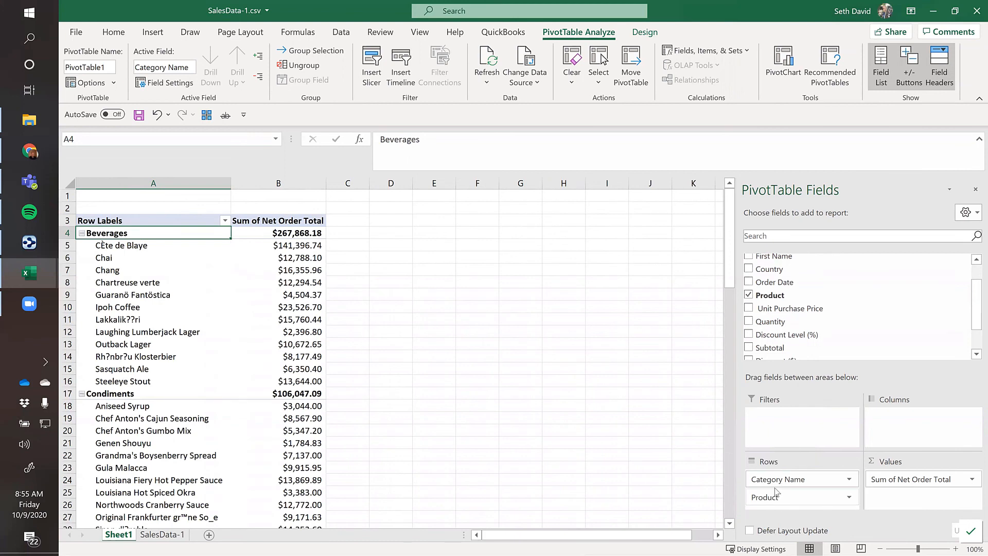
# Step: Show all PivotTable subtotals at the bottom of each category group and select the Beverages Total value
pyautogui.click(298, 248)
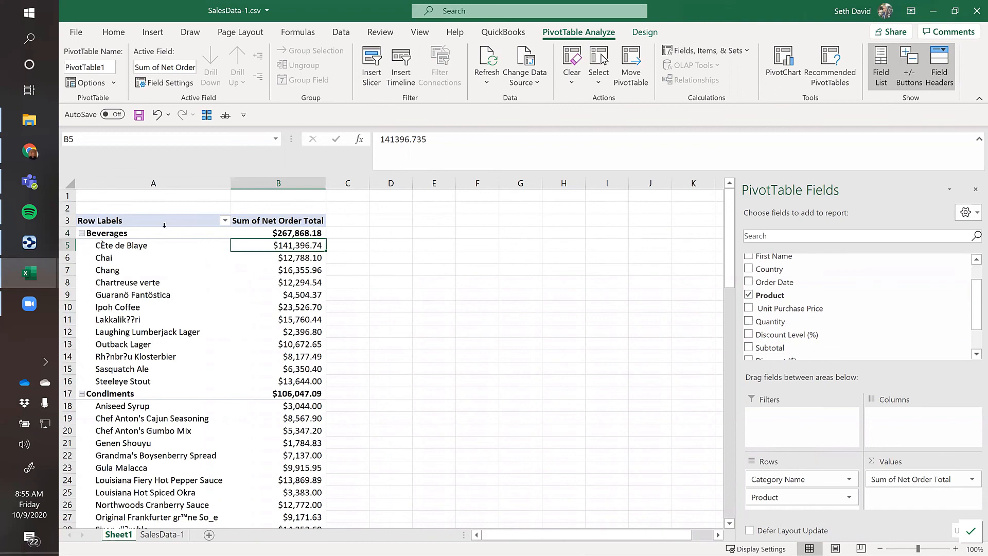
pyautogui.click(276, 235)
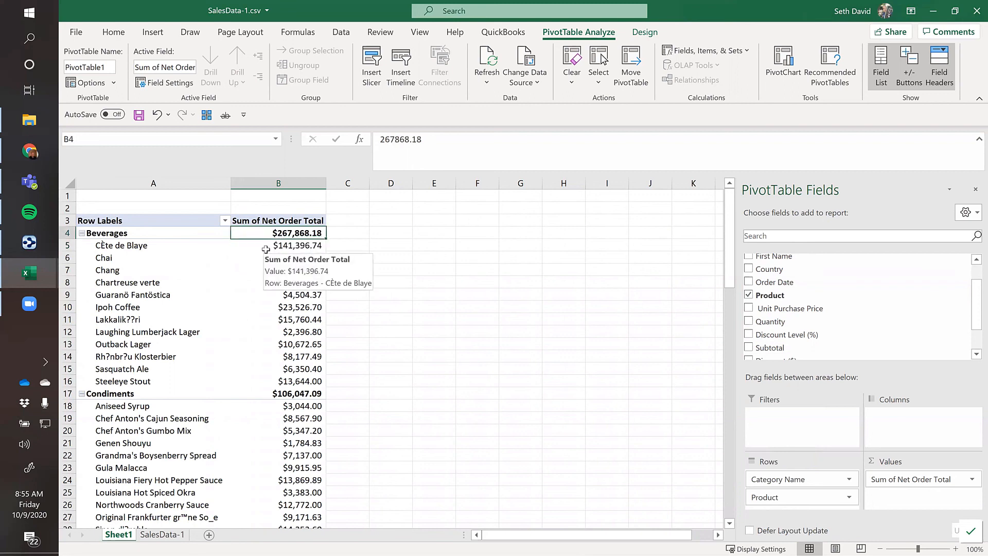
pyautogui.click(646, 34)
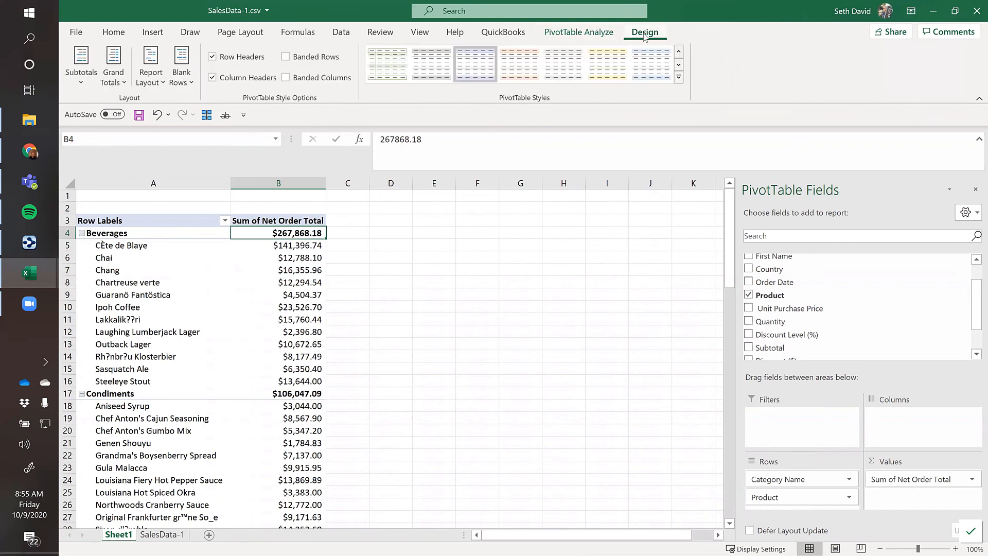
pyautogui.click(281, 255)
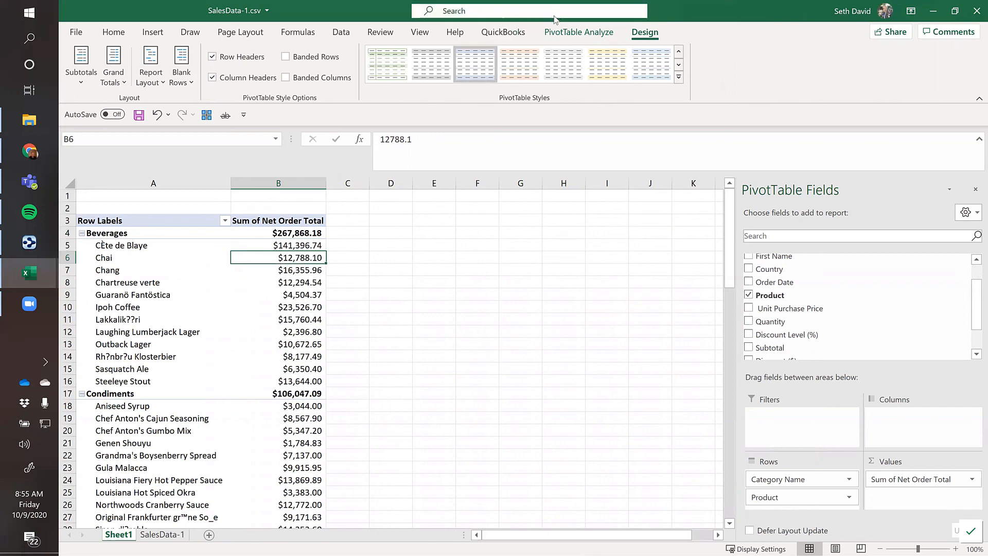
pyautogui.click(555, 34)
pyautogui.click(645, 34)
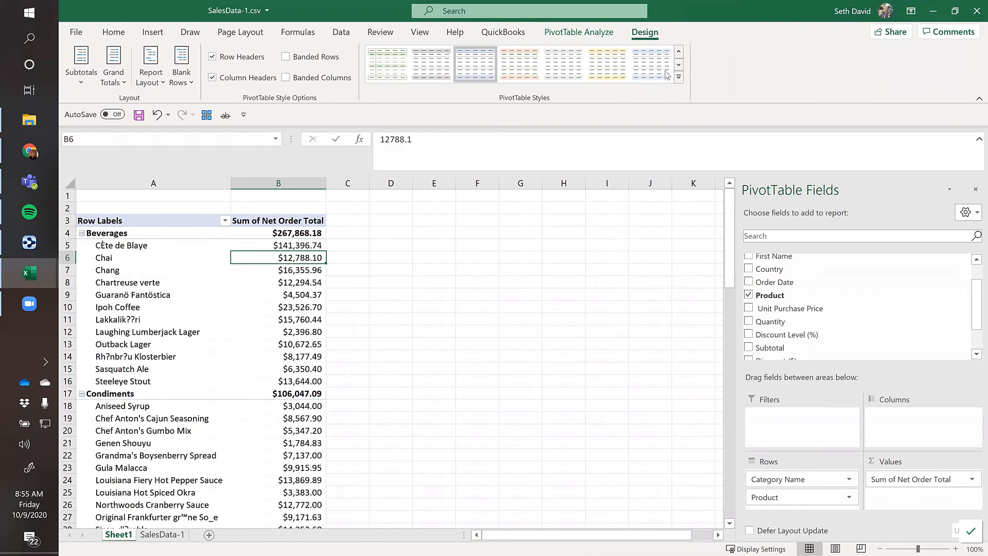
pyautogui.click(79, 83)
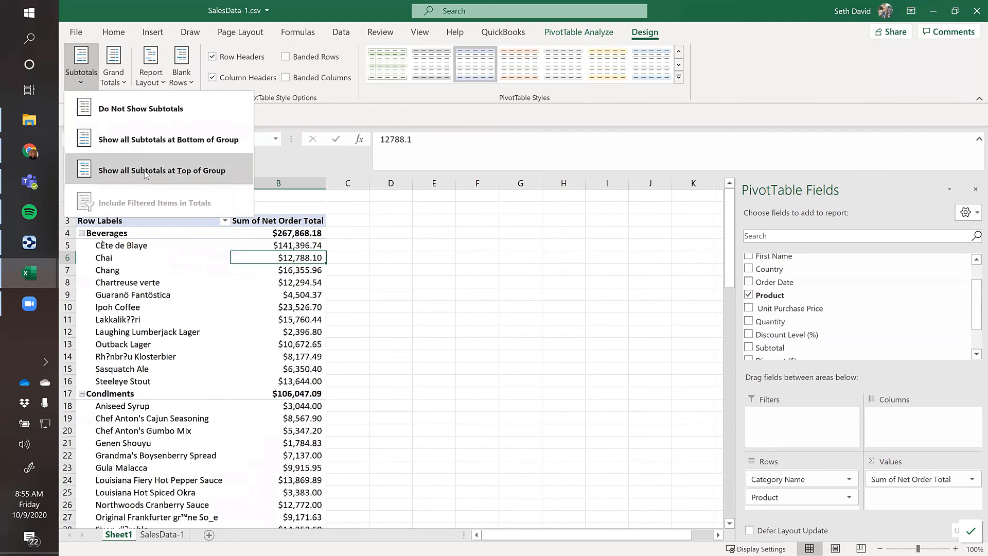
pyautogui.click(188, 143)
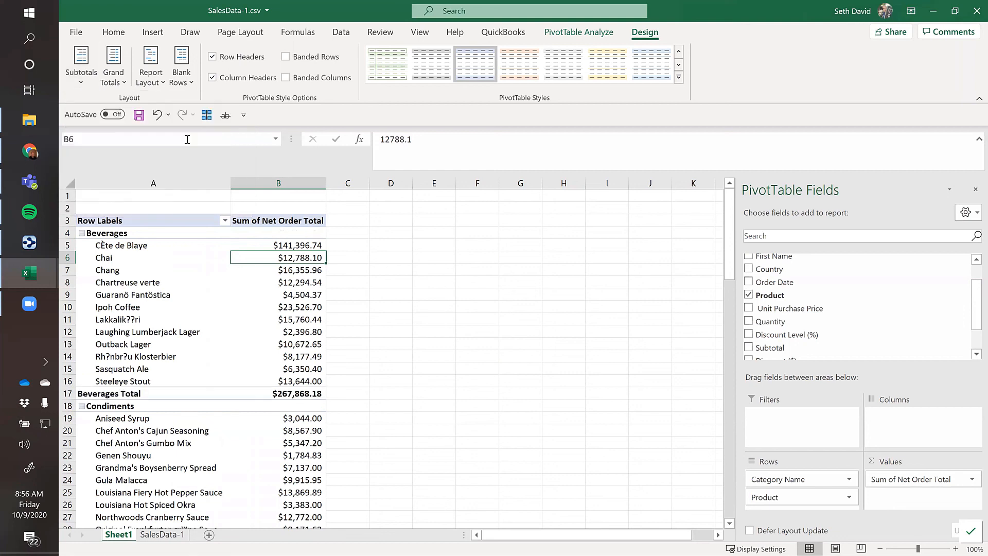
pyautogui.click(281, 393)
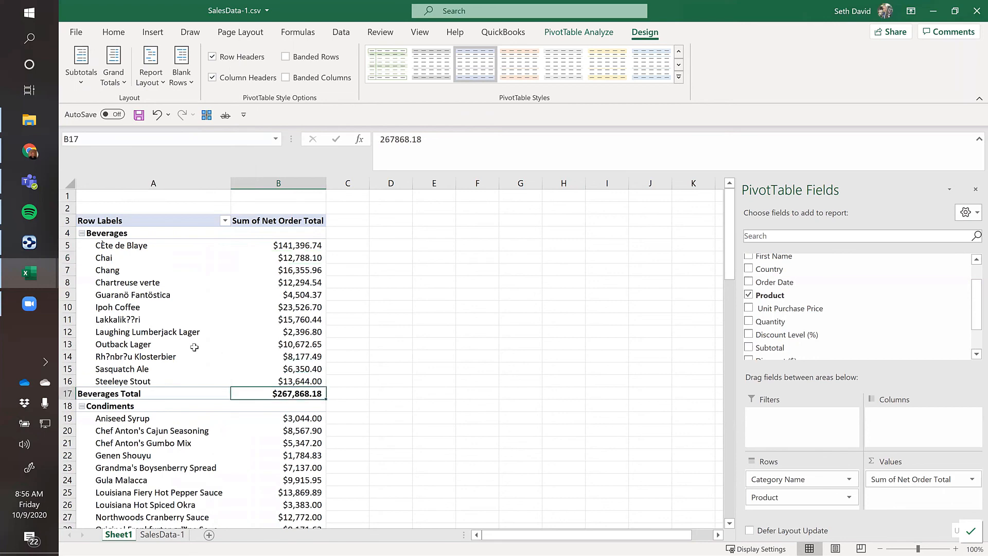
# Step: Try the blue and then the yellow Medium PivotTable style with a black header row
pyautogui.click(679, 77)
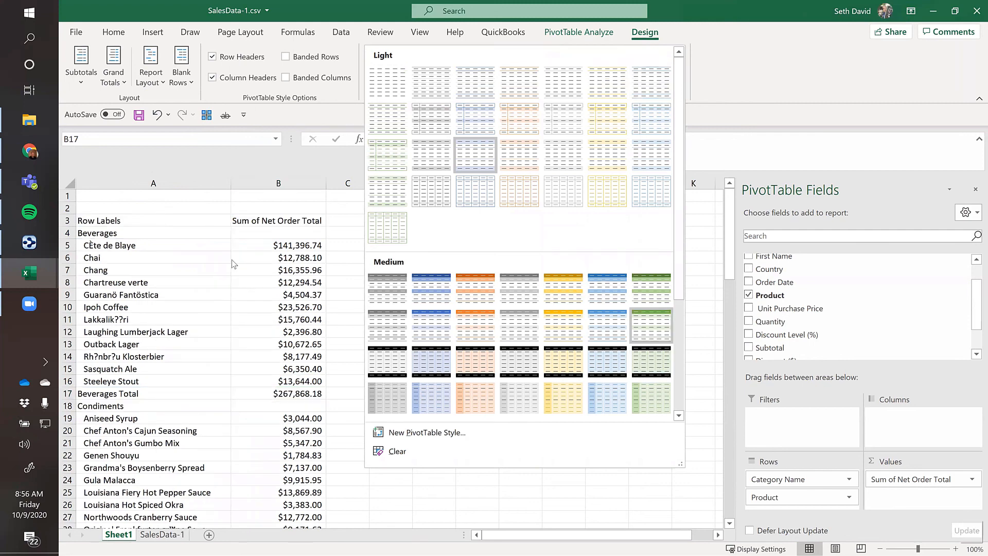
pyautogui.click(601, 356)
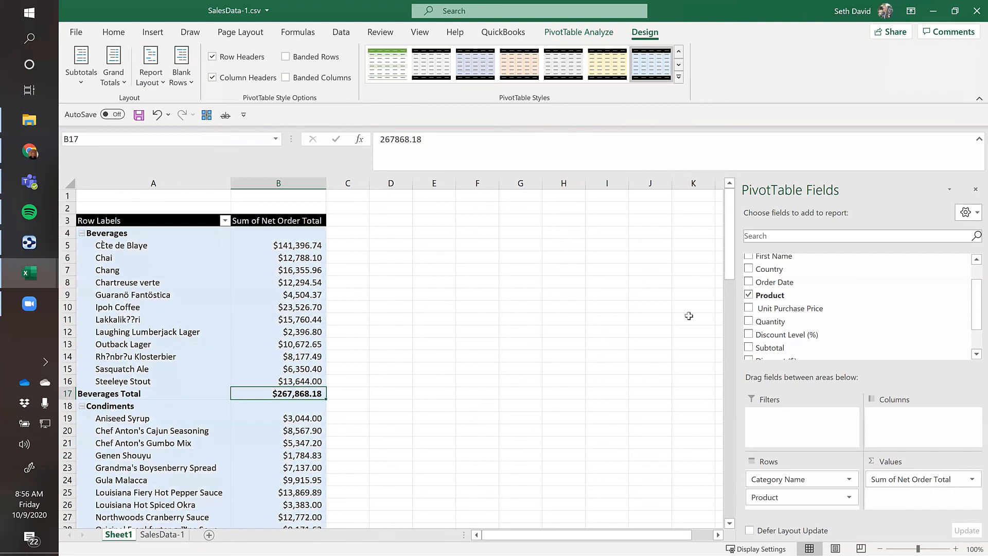
pyautogui.click(600, 74)
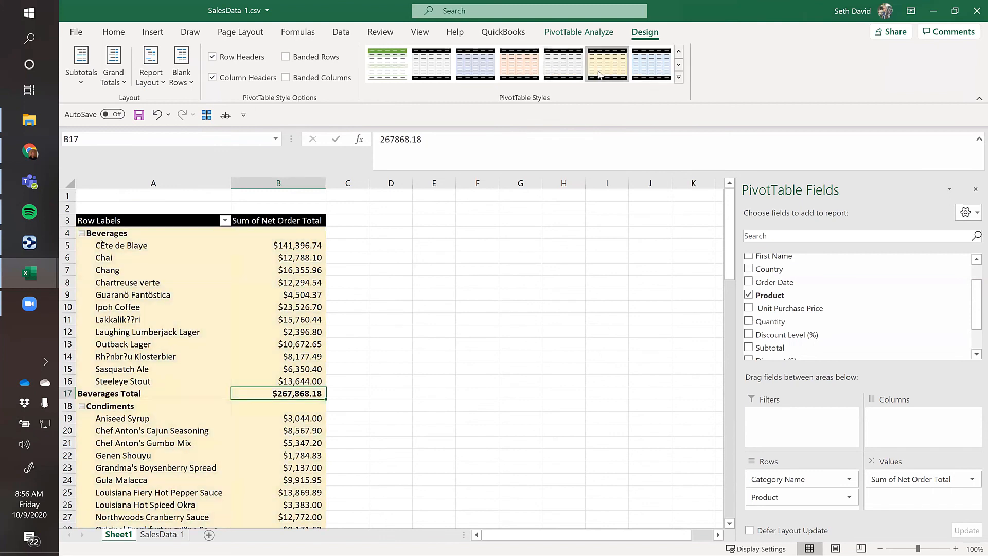
pyautogui.click(345, 232)
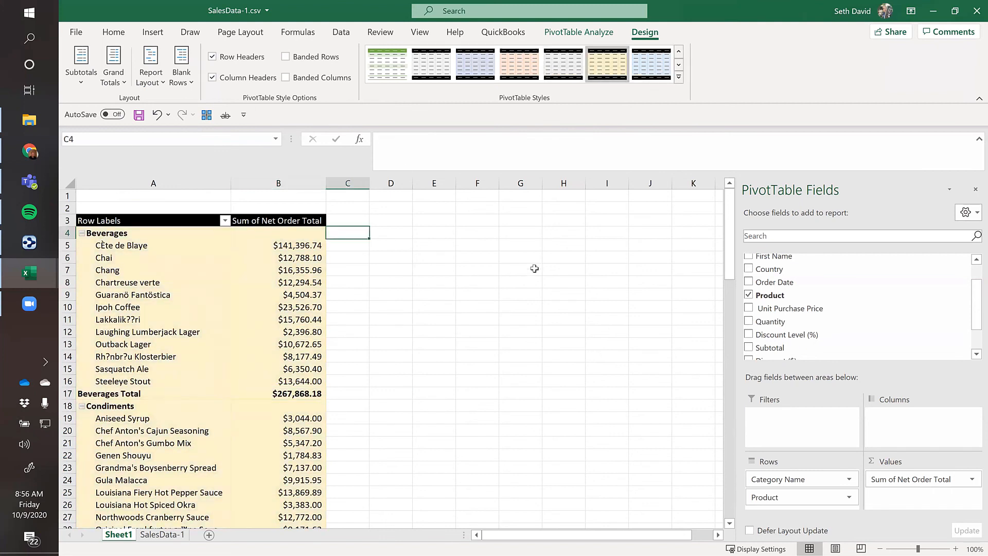
# Step: Apply the green Medium PivotTable style with a dark green header and light green category and subtotal rows
pyautogui.click(283, 245)
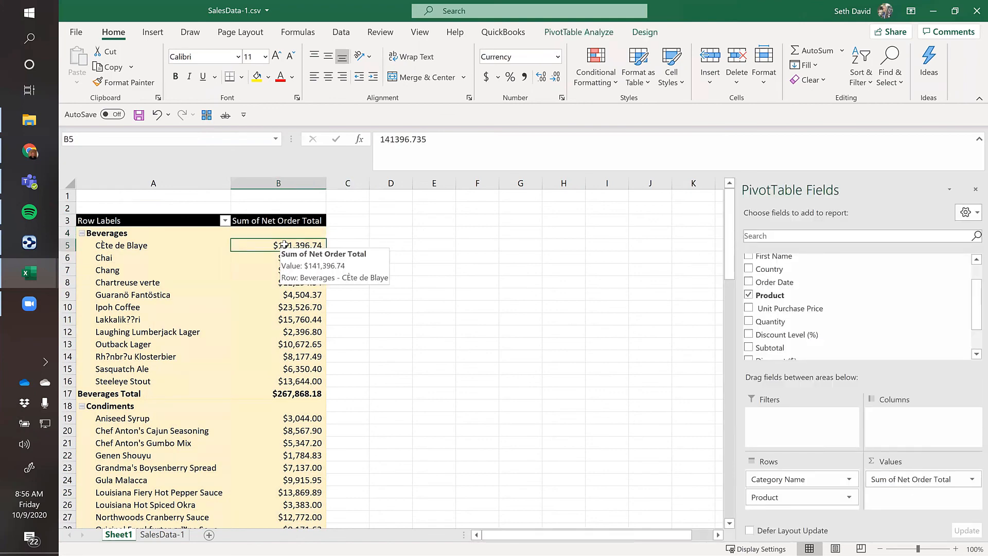
pyautogui.click(647, 33)
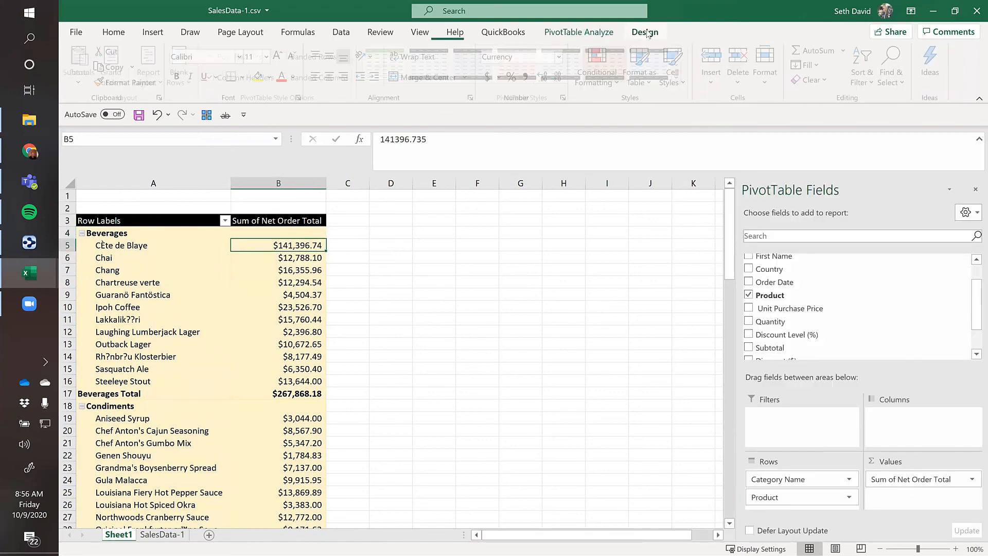
pyautogui.click(679, 80)
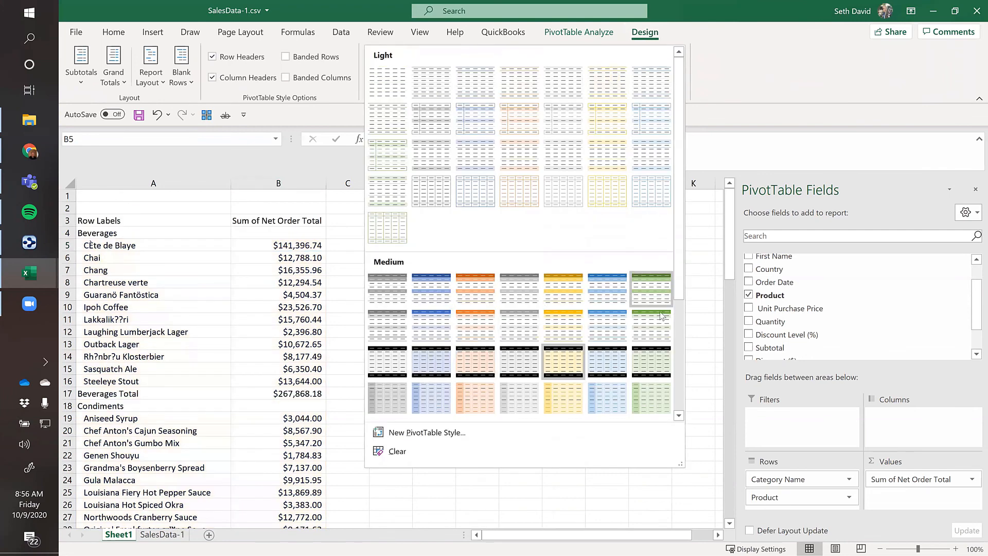
pyautogui.click(646, 295)
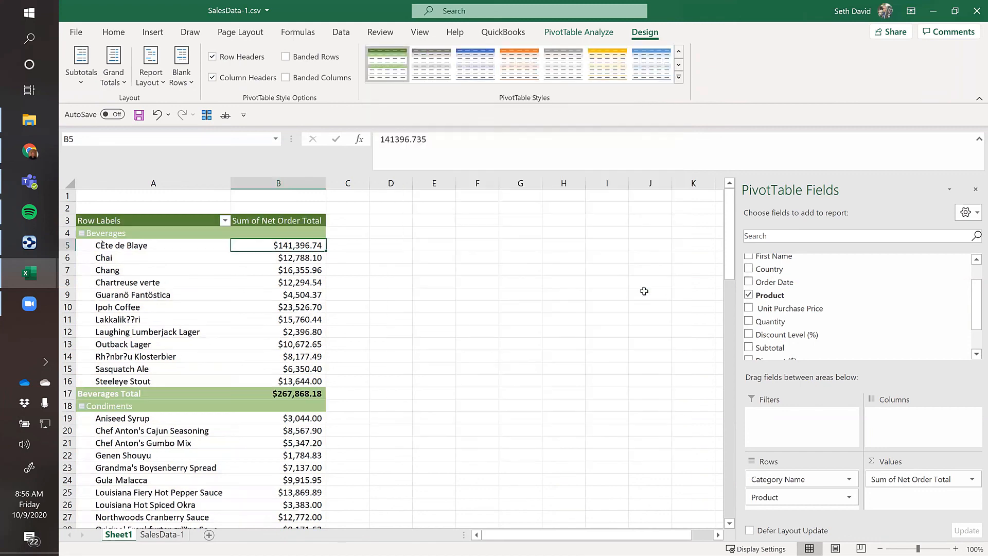
pyautogui.click(433, 286)
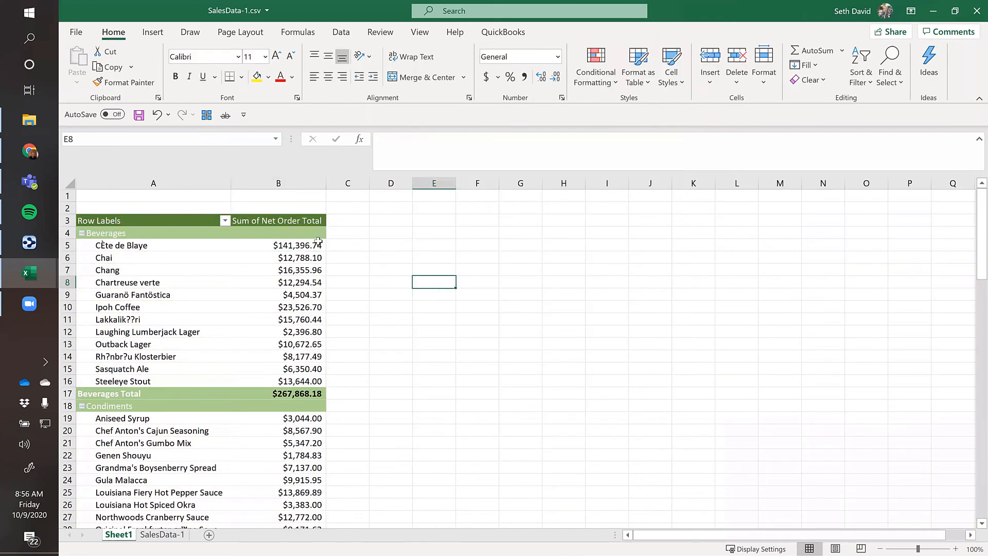
# Step: Add the Order Date field to the PivotTable's columns to break net order totals down by date
pyautogui.click(289, 246)
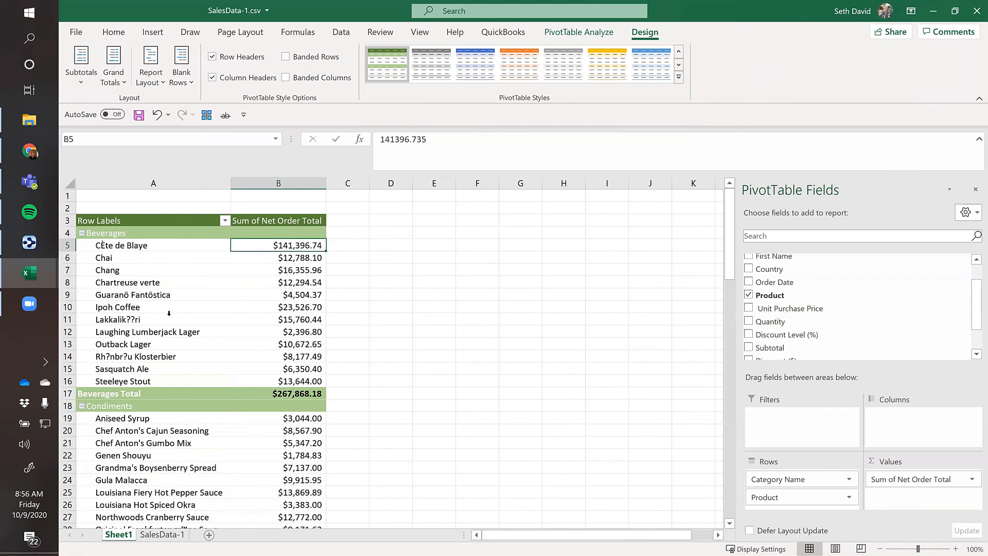
pyautogui.scroll(1, 844, 272)
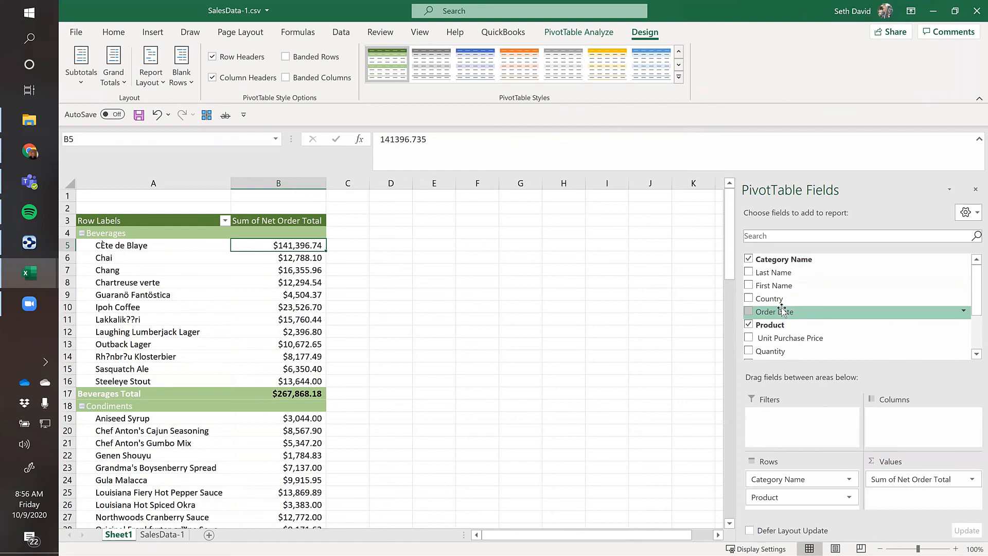
pyautogui.moveTo(781, 309); pyautogui.dragTo(903, 420)
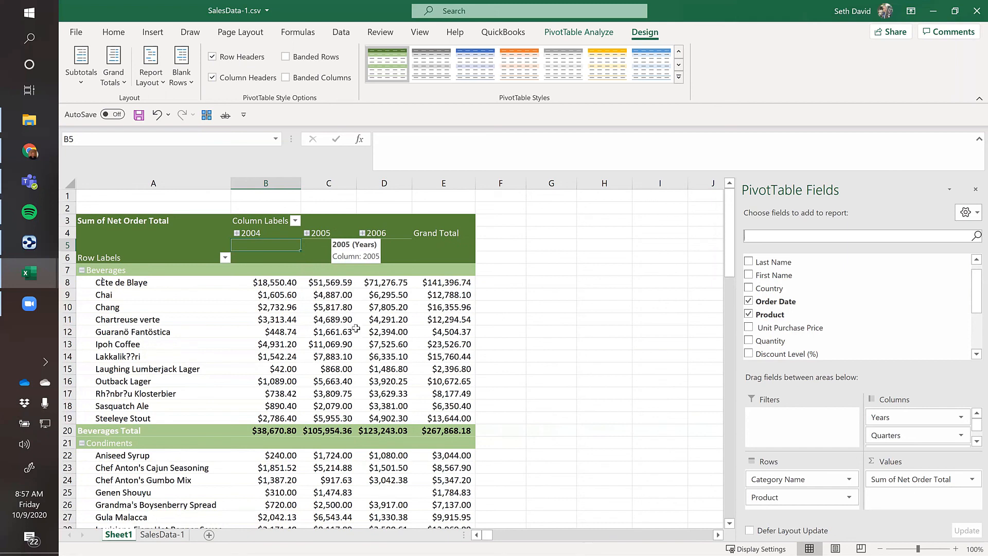
pyautogui.moveTo(356, 327)
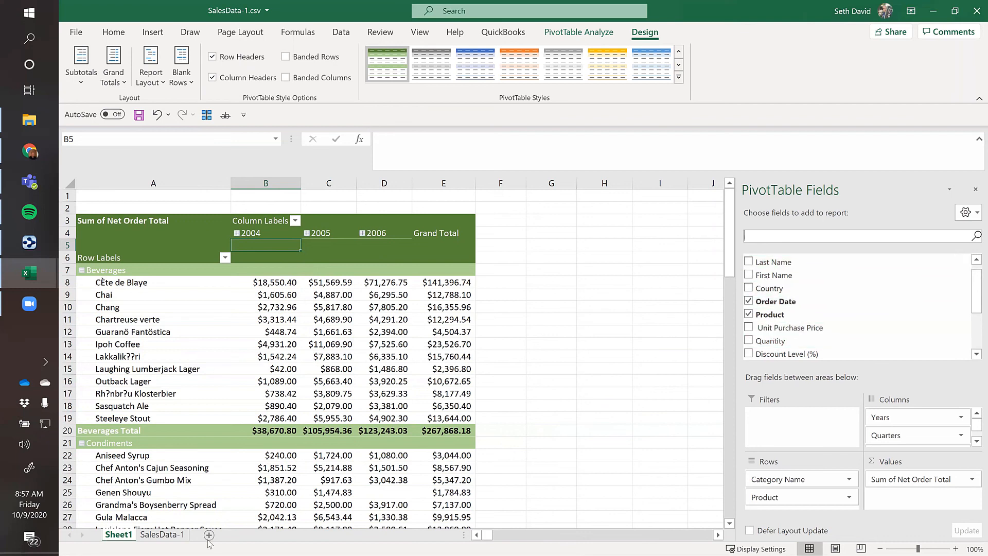
# Step: Remove the Quarters field from the PivotTable, keeping Years and Order Date as column fields
pyautogui.moveTo(976, 301); pyautogui.dragTo(974, 339)
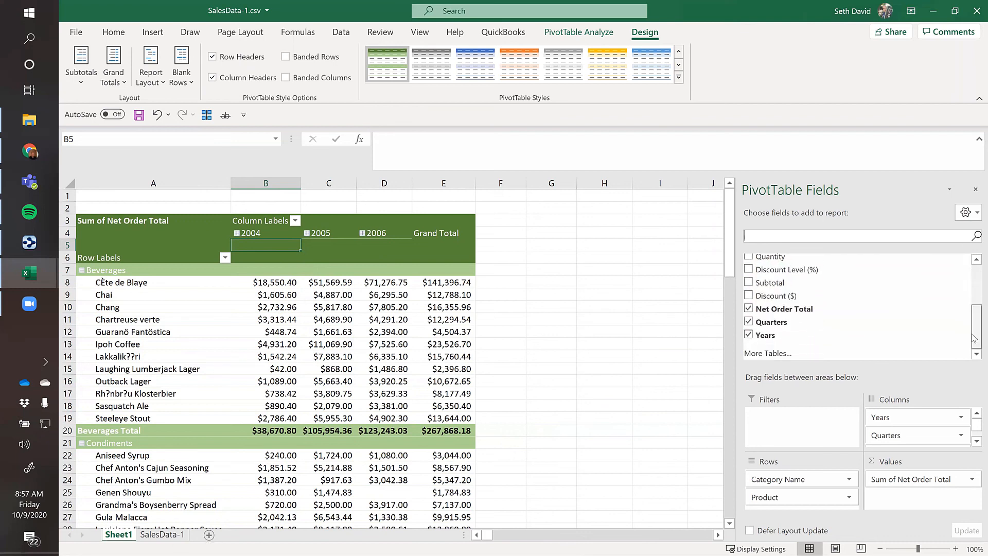
pyautogui.click(749, 323)
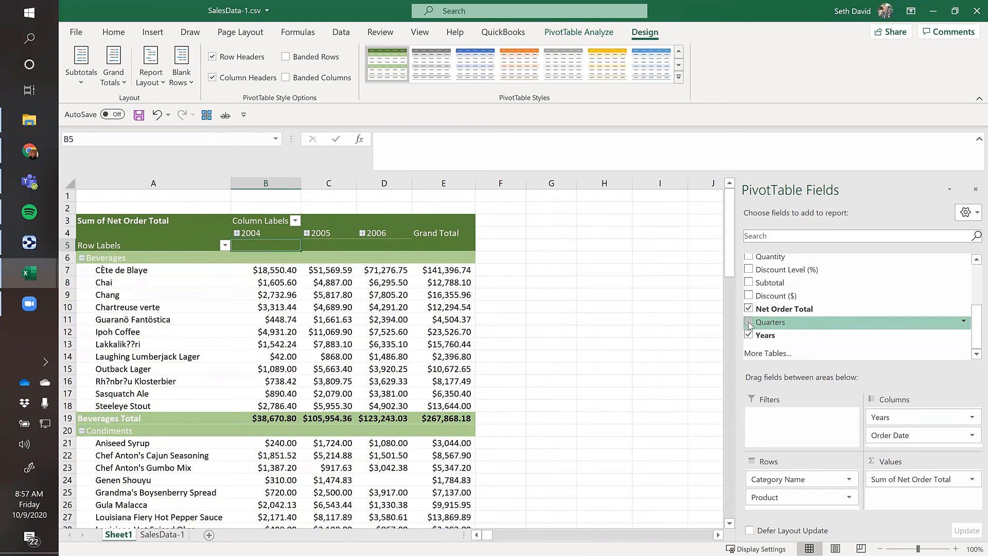
pyautogui.scroll(2, 756, 325)
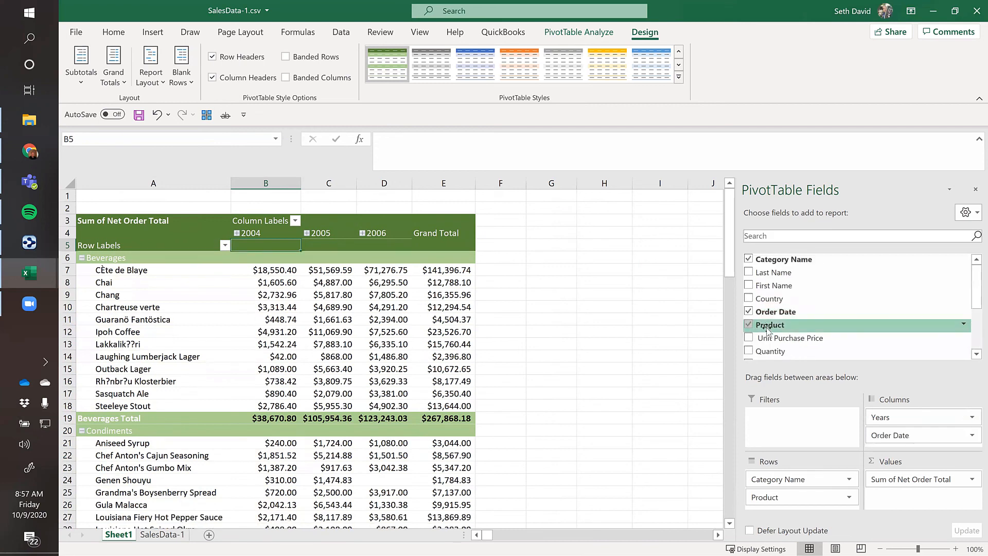
pyautogui.scroll(-2, 765, 332)
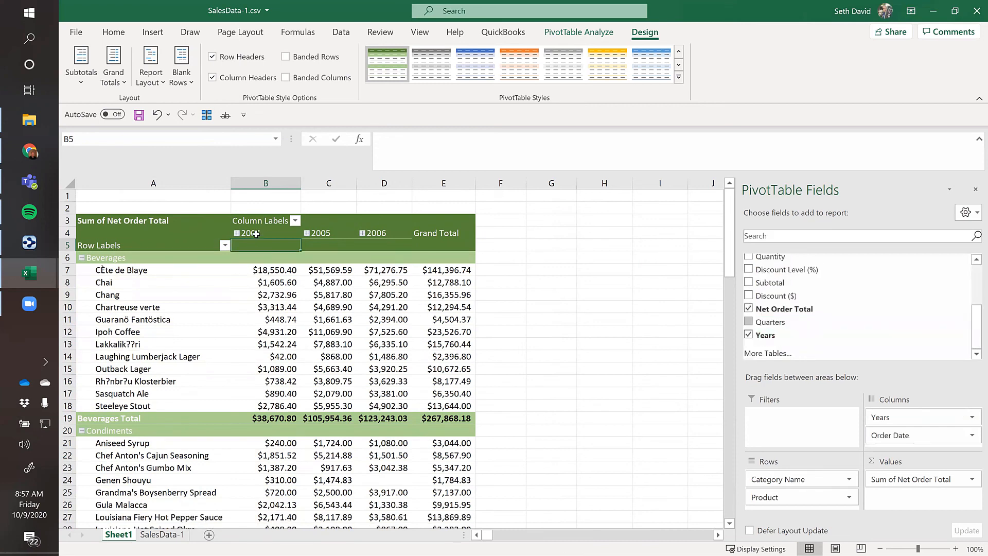
# Step: Expand the entire Years field so every year shows its monthly columns
pyautogui.rightClick(254, 235)
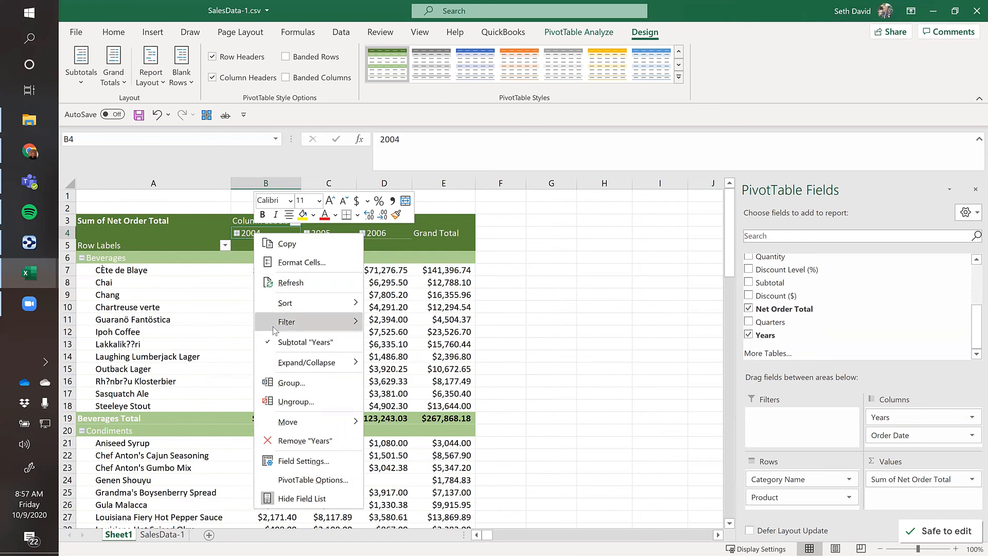
pyautogui.moveTo(292, 366)
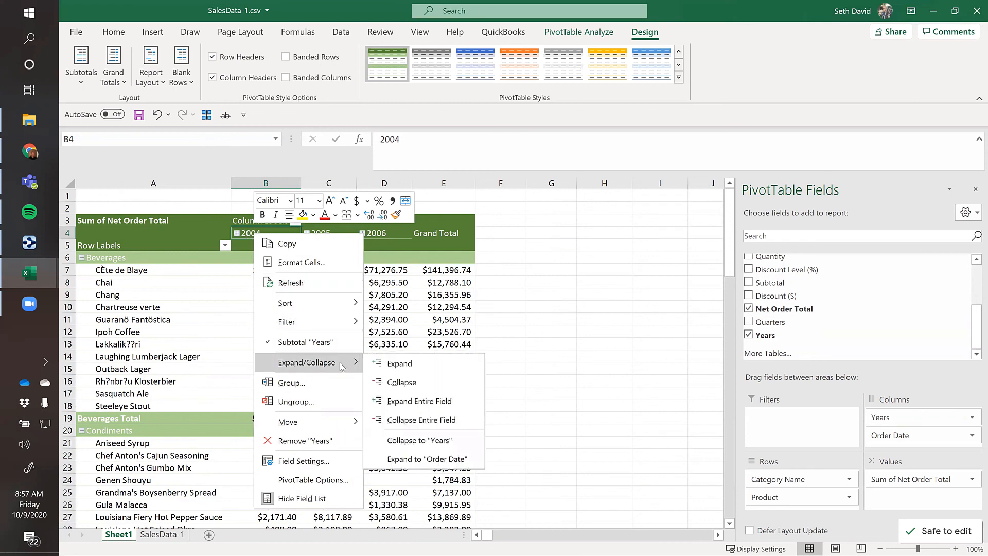
pyautogui.click(441, 407)
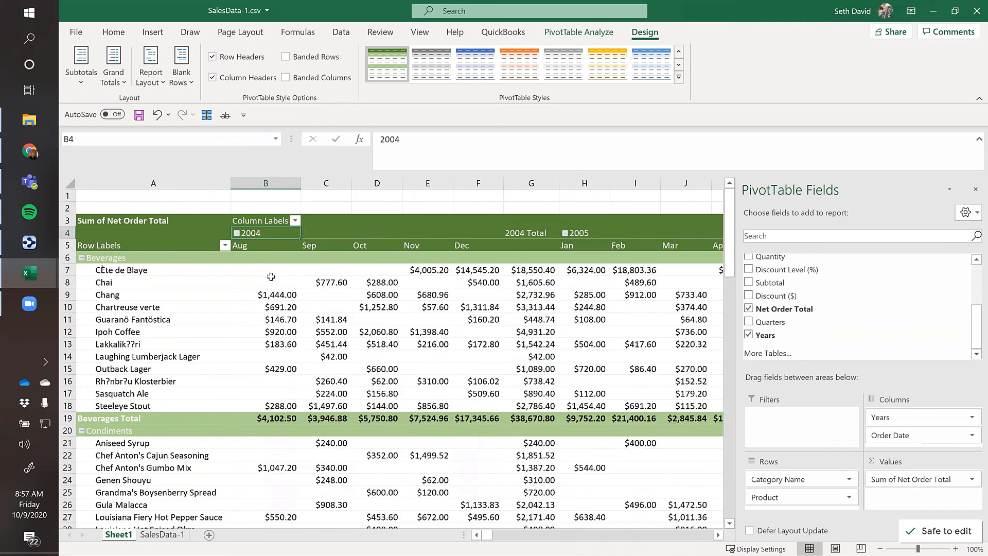
# Step: Examine the monthly net order totals along the Chai row out to Grand Total and back to the 2005 Total column
pyautogui.click(270, 274)
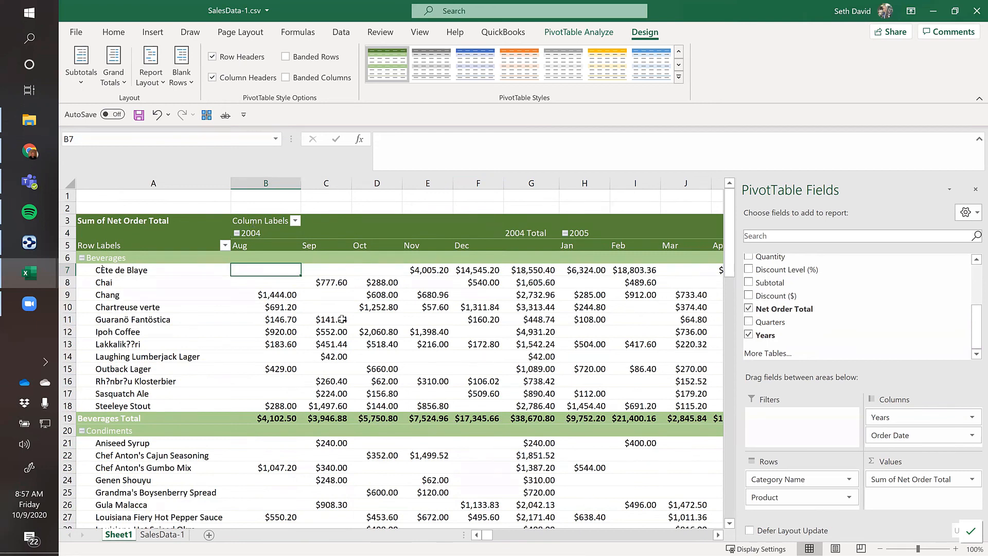
pyautogui.click(338, 276)
pyautogui.press('Right')
pyautogui.press('Right')
pyautogui.press('Right')
pyautogui.press('Right')
pyautogui.press('Right')
pyautogui.press('Right')
pyautogui.press('Right')
pyautogui.press('Right')
pyautogui.press('Right')
pyautogui.press('Right')
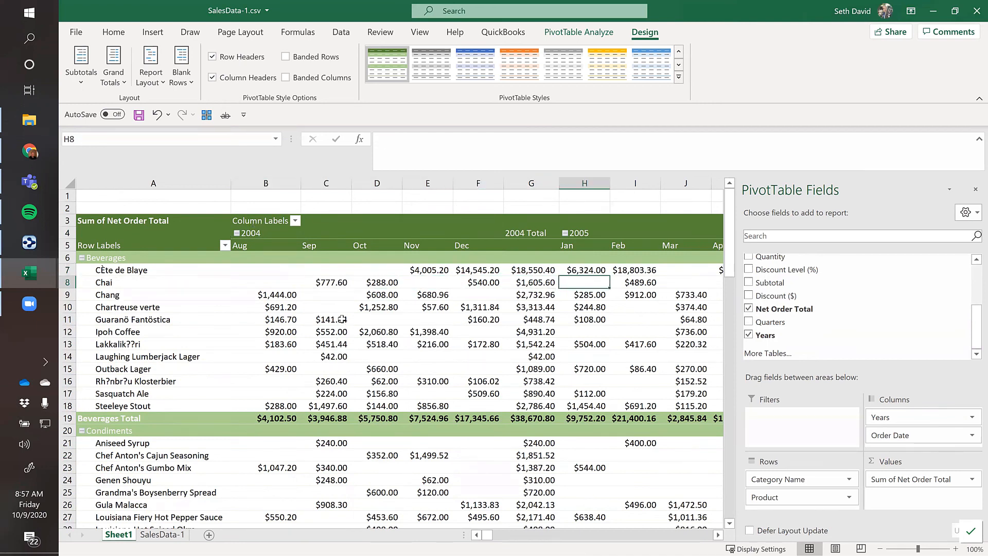
pyautogui.press('Right')
pyautogui.press('Right')
pyautogui.press('Right')
pyautogui.press('Right')
pyautogui.press('Right')
pyautogui.press('Right')
pyautogui.press('Right')
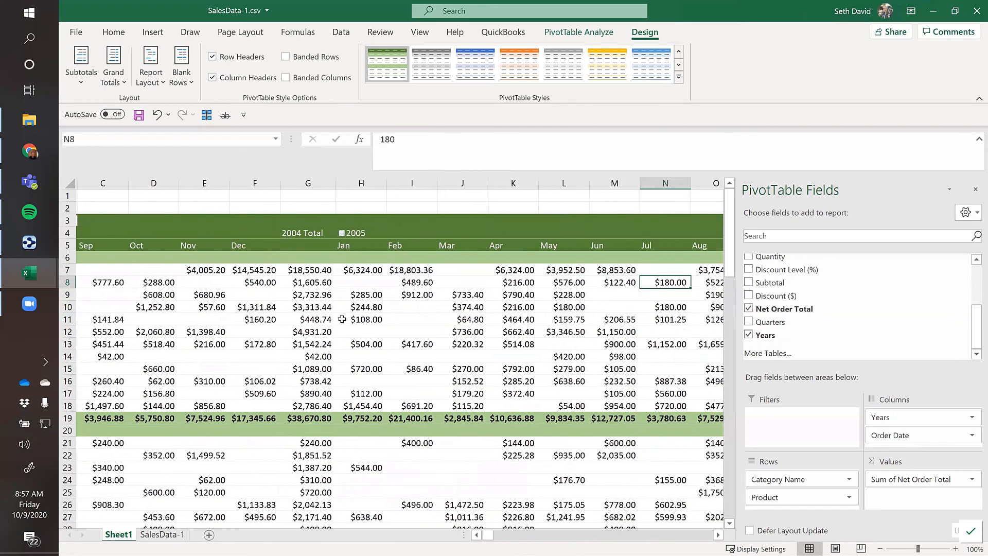
pyautogui.press('Right')
pyautogui.press('Right')
pyautogui.press('Right')
pyautogui.press('Right')
pyautogui.press('Right')
pyautogui.press('Right')
pyautogui.press('Right')
pyautogui.press('Right')
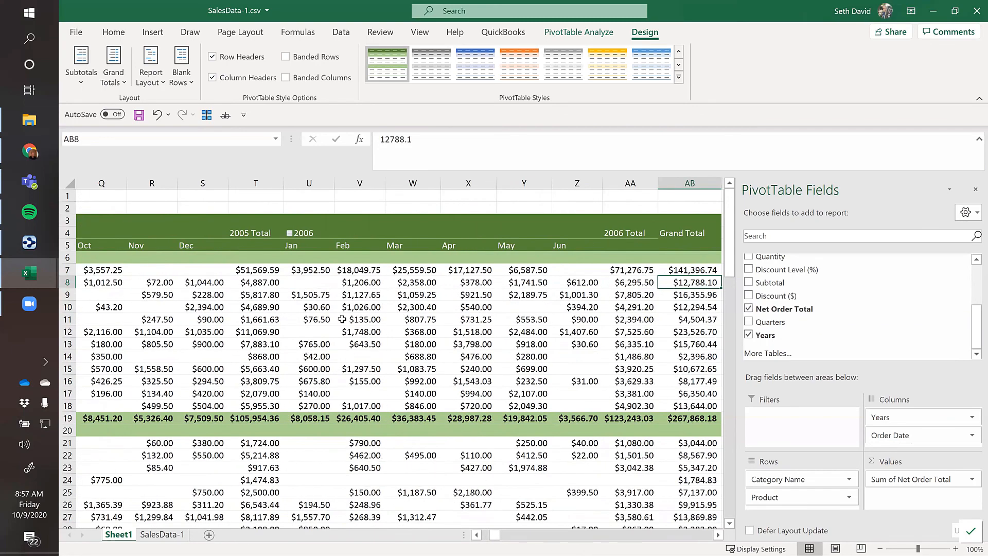
pyautogui.press('Left')
pyautogui.press('Left')
pyautogui.press('Left')
pyautogui.press('Left')
pyautogui.press('Left')
pyautogui.press('Left')
pyautogui.press('Left')
pyautogui.press('Left')
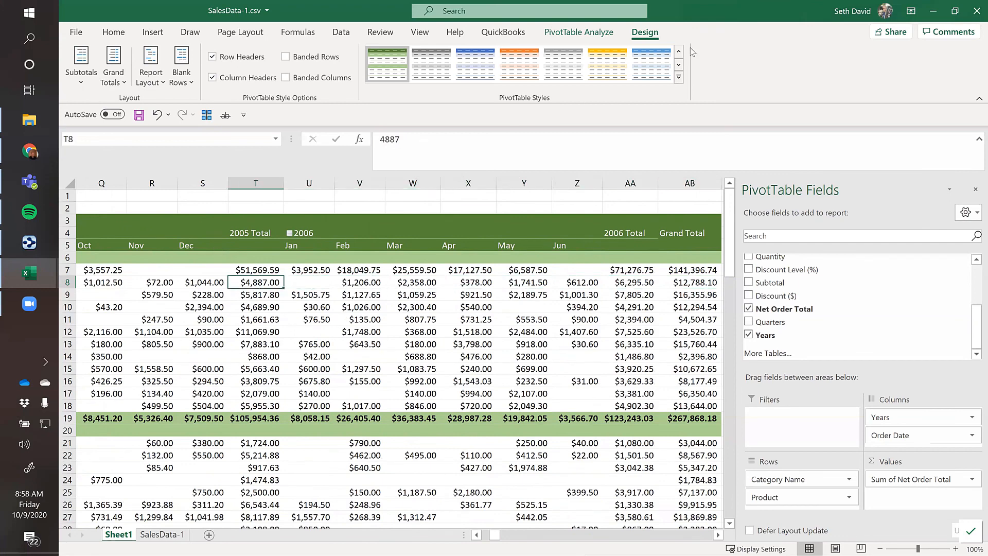
# Step: Try the solid green Dark PivotTable style, followed by the pale green Medium style in the last Medium row
pyautogui.click(679, 76)
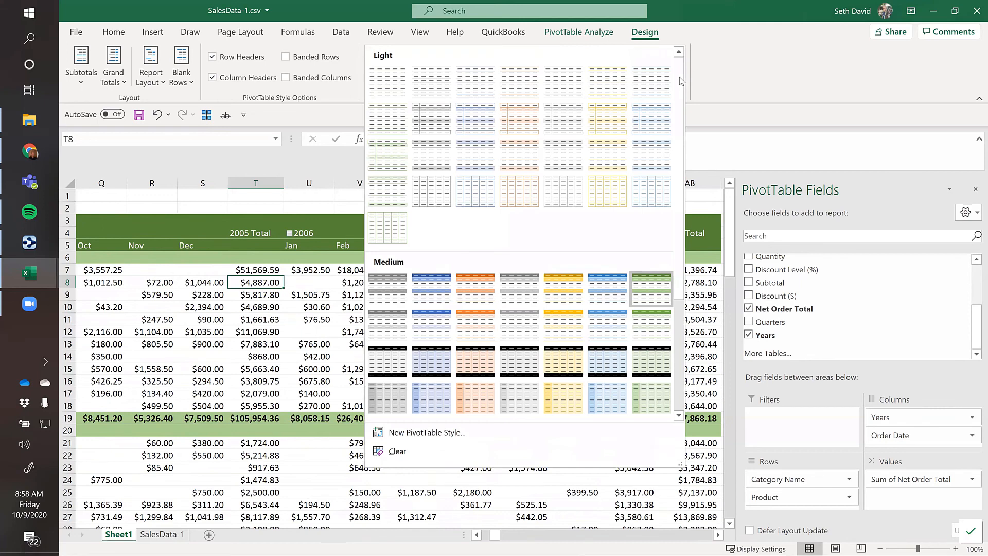
pyautogui.scroll(-3, 549, 344)
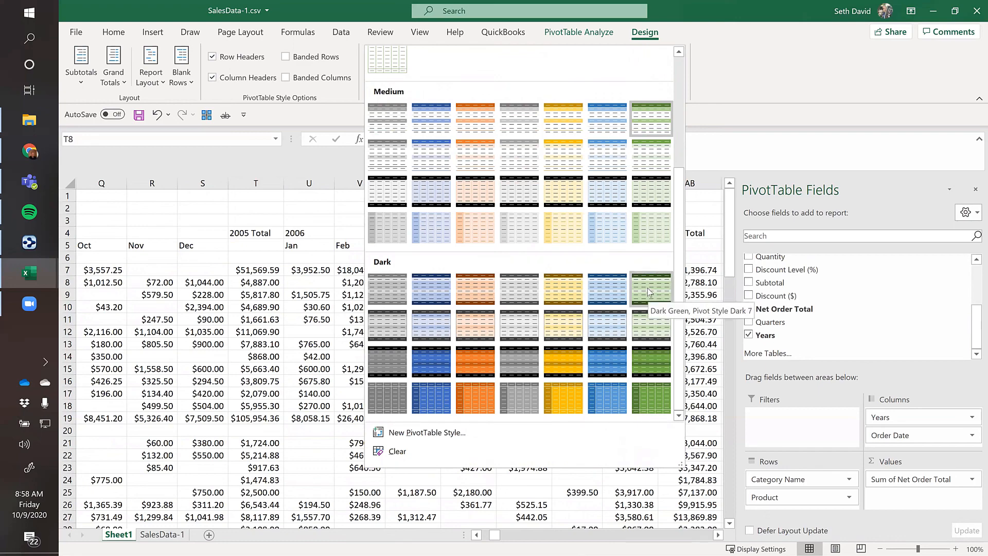
pyautogui.click(650, 394)
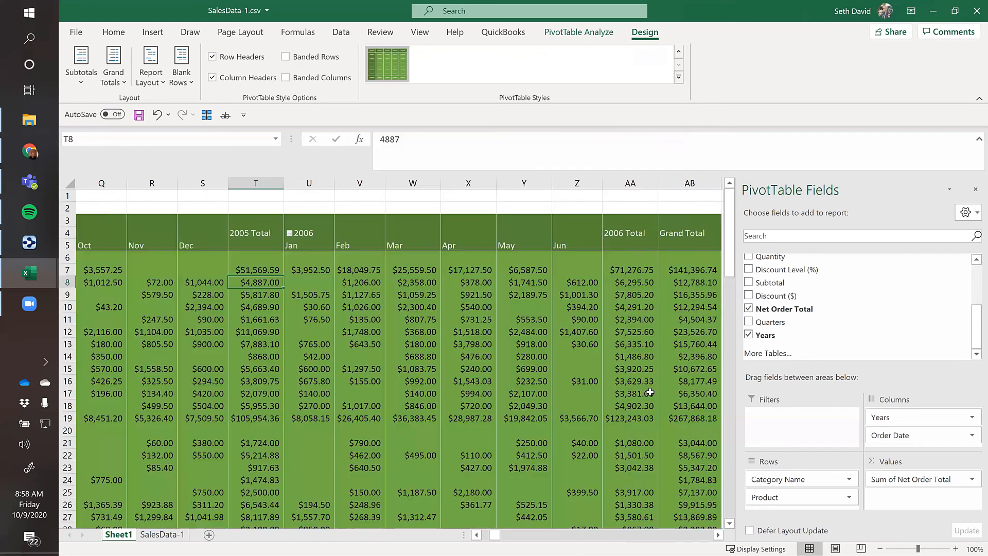
pyautogui.click(679, 78)
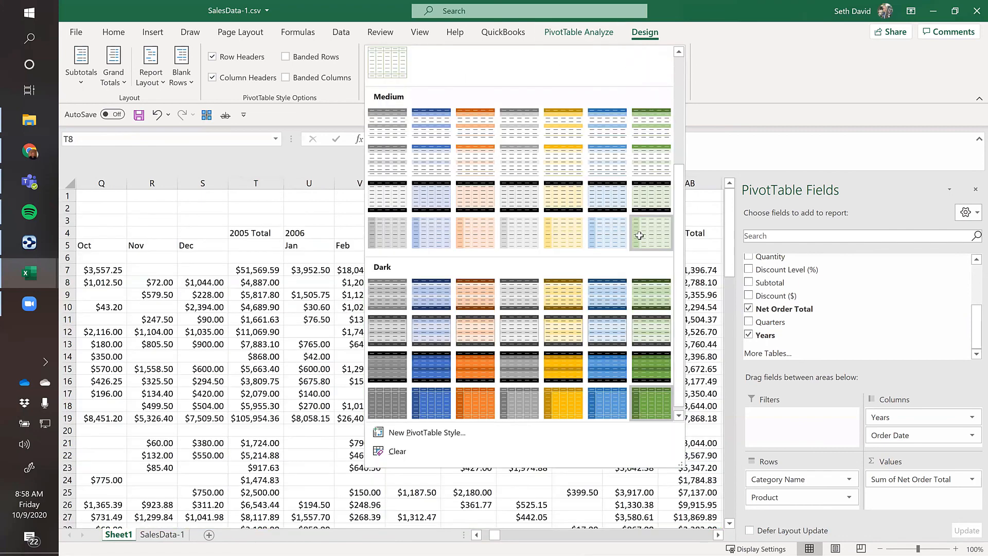
pyautogui.click(639, 235)
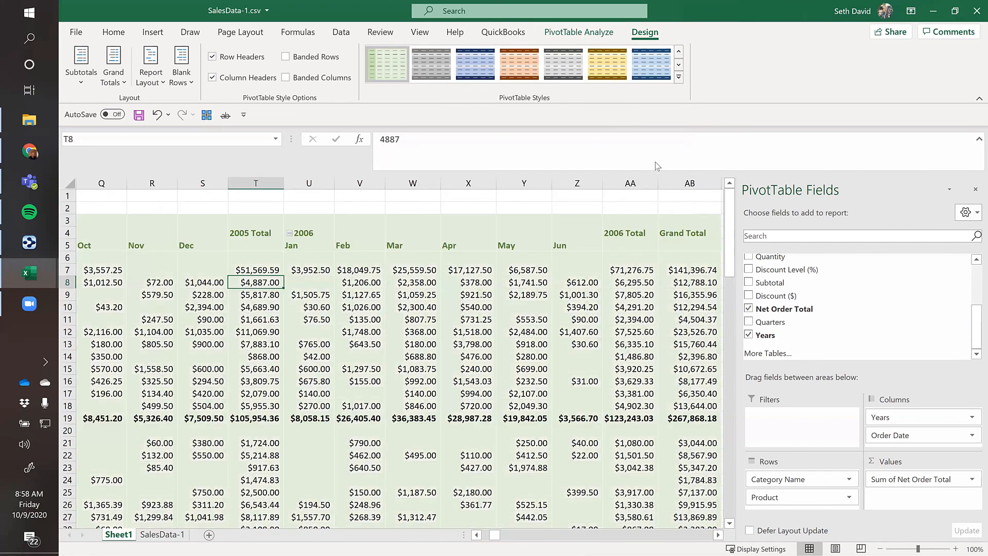
# Step: Compare the solid green Dark PivotTable style with the pale green Medium style once more
pyautogui.click(679, 77)
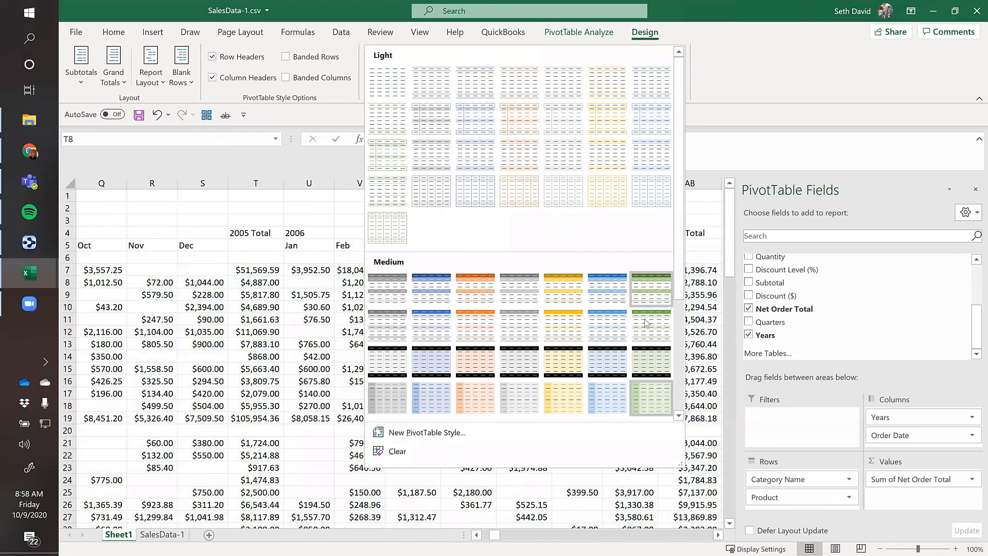
pyautogui.scroll(-3, 660, 275)
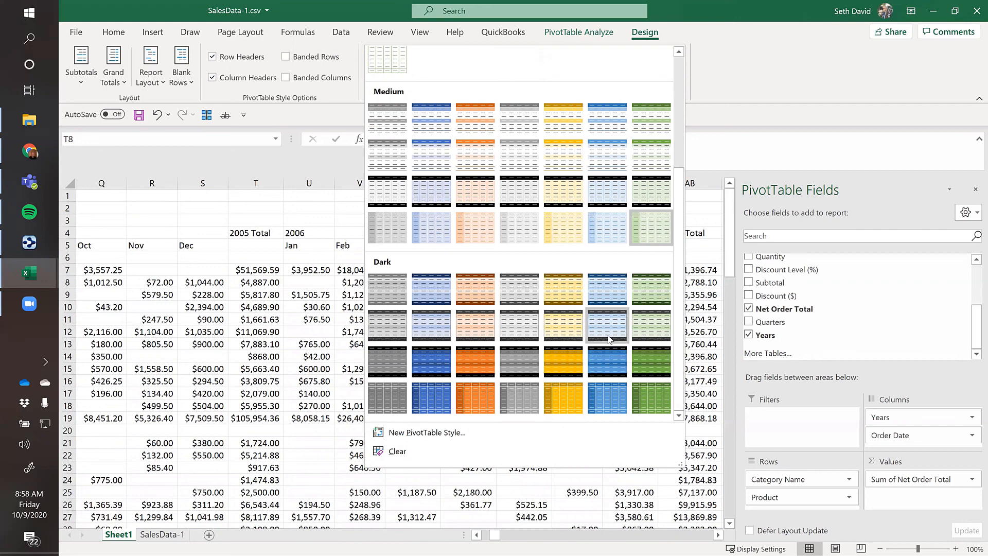
pyautogui.click(659, 401)
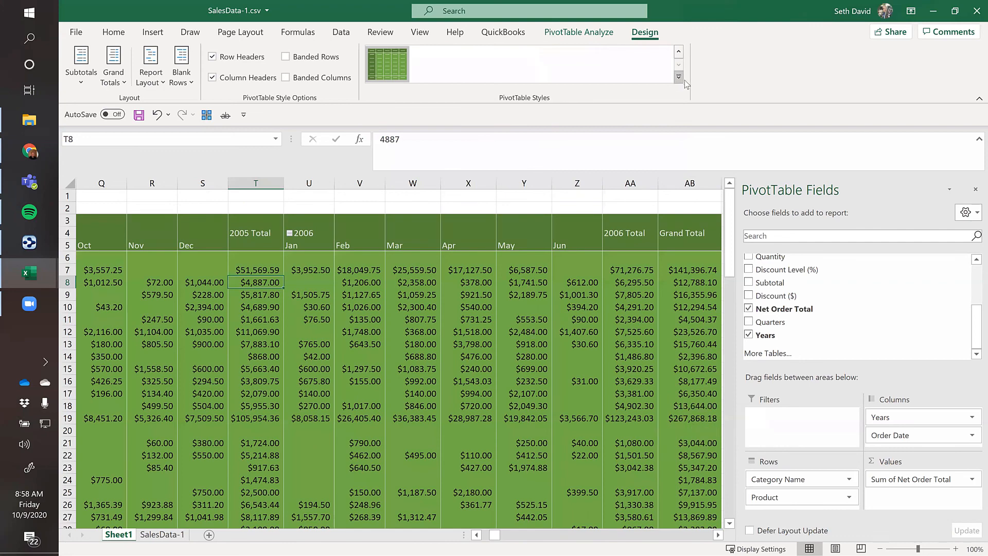
pyautogui.click(679, 77)
pyautogui.click(657, 238)
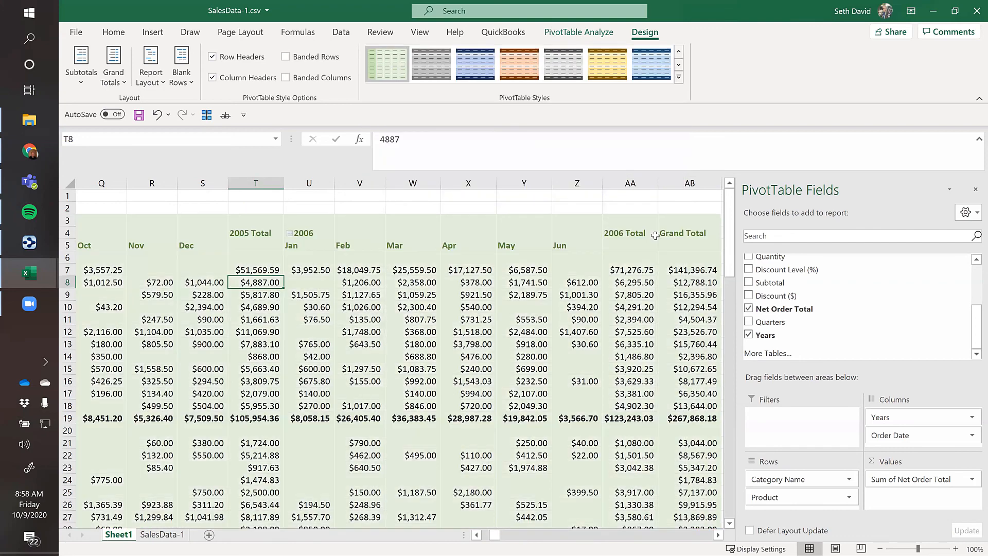
# Step: Apply the blue PivotTable style with a dark blue header and light blue rows
pyautogui.click(651, 69)
pyautogui.click(370, 330)
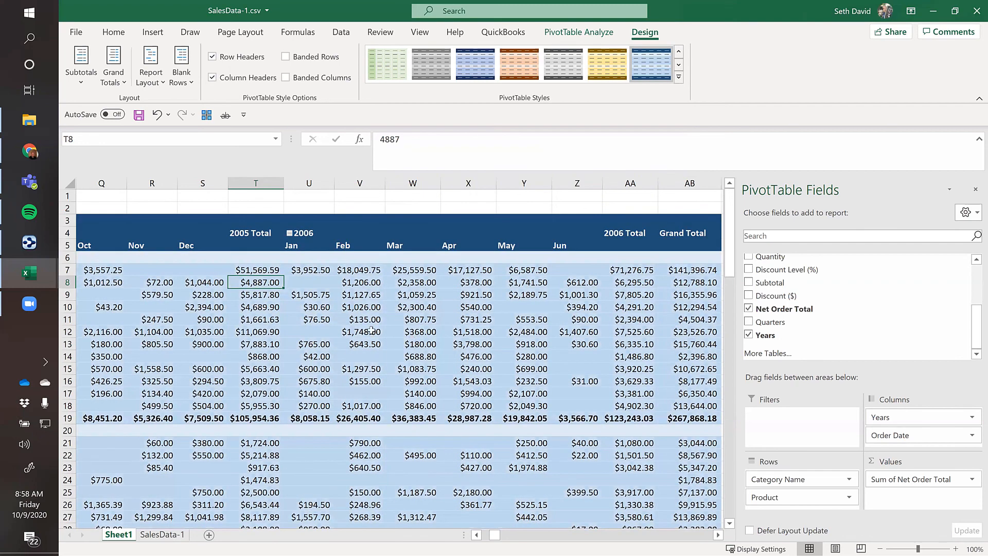
# Step: Review the restyled PivotTable from the 2006 months back to the first column, ending on the Beverages row label
pyautogui.click(341, 270)
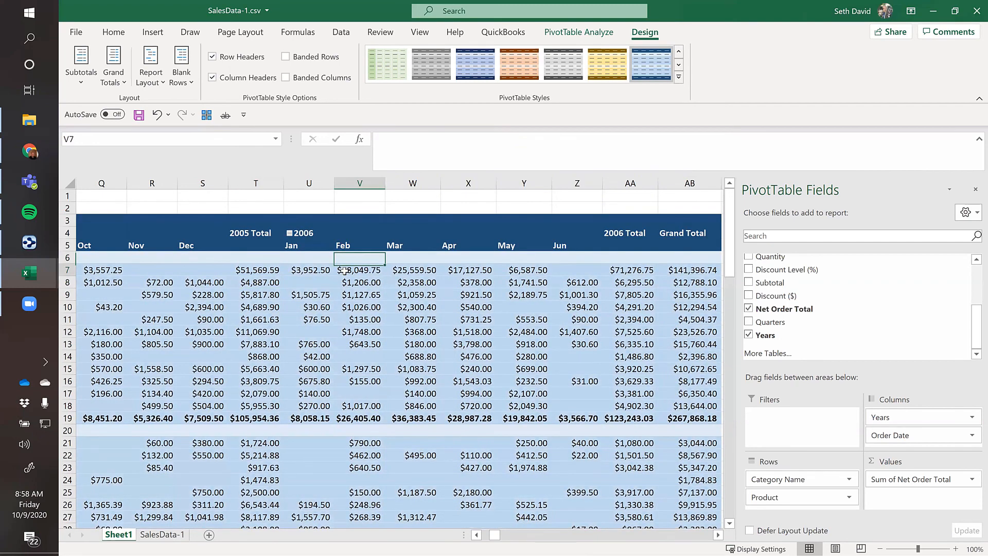
pyautogui.press('Left')
pyautogui.press('Left')
pyautogui.press('Left')
pyautogui.press('Left')
pyautogui.press('Left')
pyautogui.press('Left')
pyautogui.press('Left')
pyautogui.press('Left')
pyautogui.press('Left')
pyautogui.press('Left')
pyautogui.press('Left')
pyautogui.press('Left')
pyautogui.press('Left')
pyautogui.press('Left')
pyautogui.press('Left')
pyautogui.press('Left')
pyautogui.press('Left')
pyautogui.press('Left')
pyautogui.press('Left')
pyautogui.press('Left')
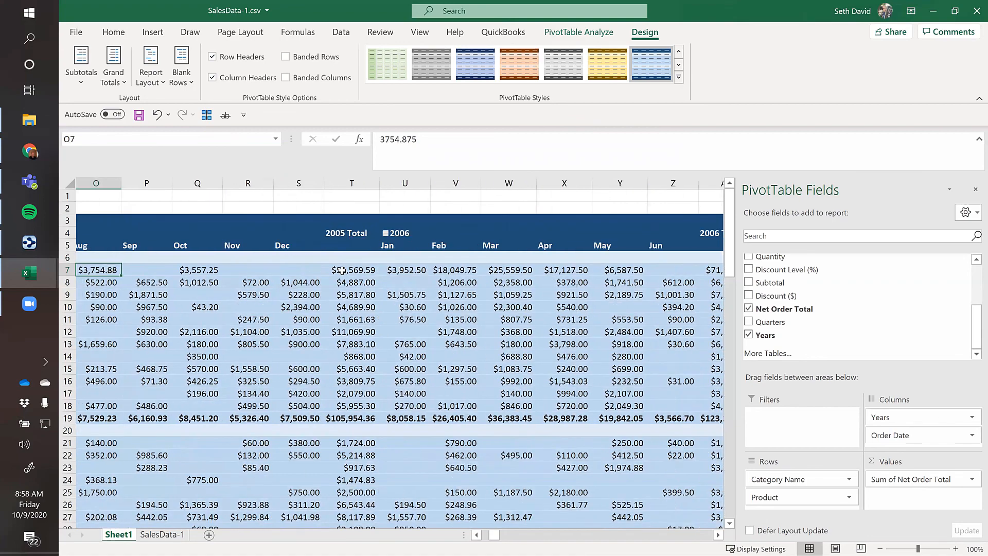
pyautogui.press('Up')
pyautogui.press('Up')
pyautogui.press('Down')
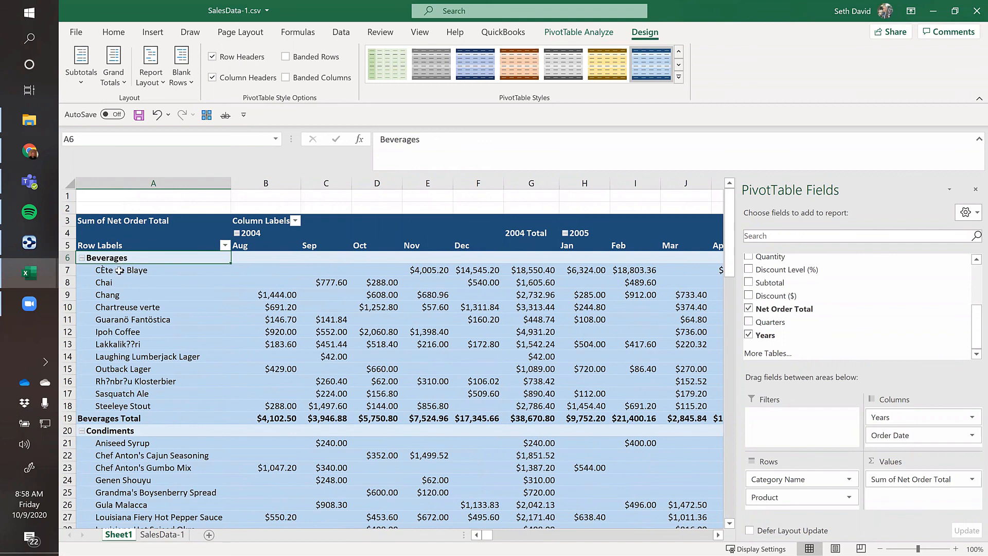
pyautogui.moveTo(120, 270)
# Step: Remove Category Name, Order Date, Product and Years from the PivotTable, leaving only Sum of Net Order Total
pyautogui.moveTo(973, 309); pyautogui.dragTo(974, 277)
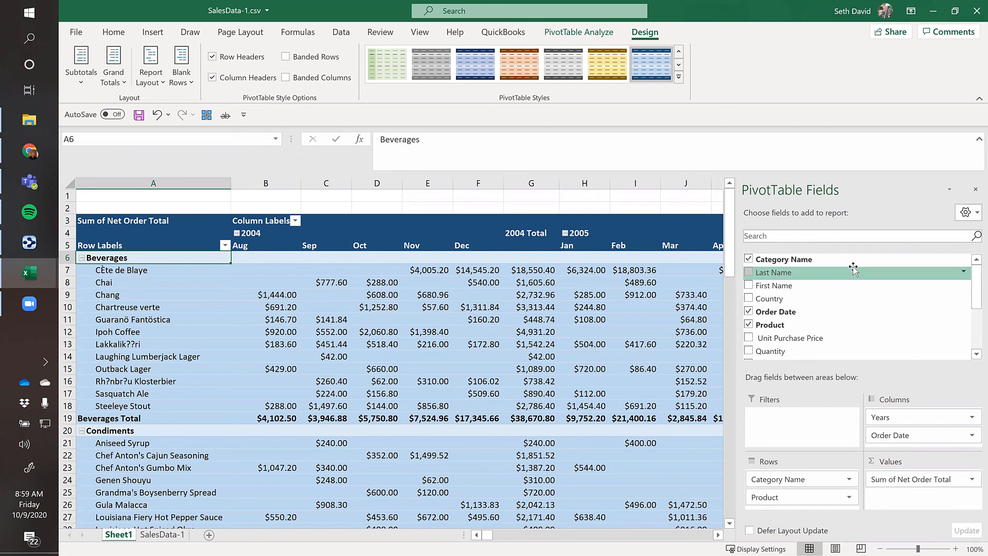
pyautogui.click(748, 259)
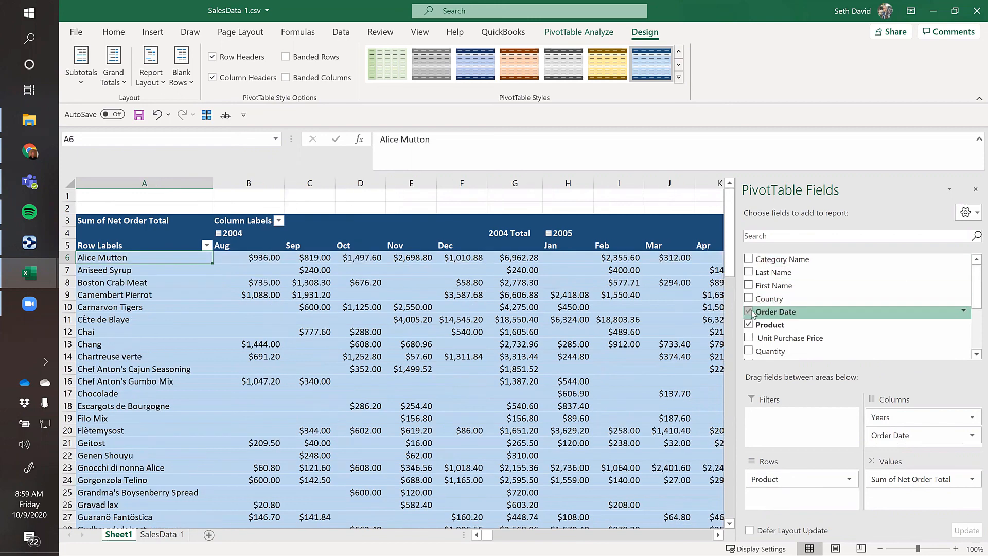
pyautogui.click(749, 311)
pyautogui.click(749, 324)
pyautogui.scroll(-3, 822, 313)
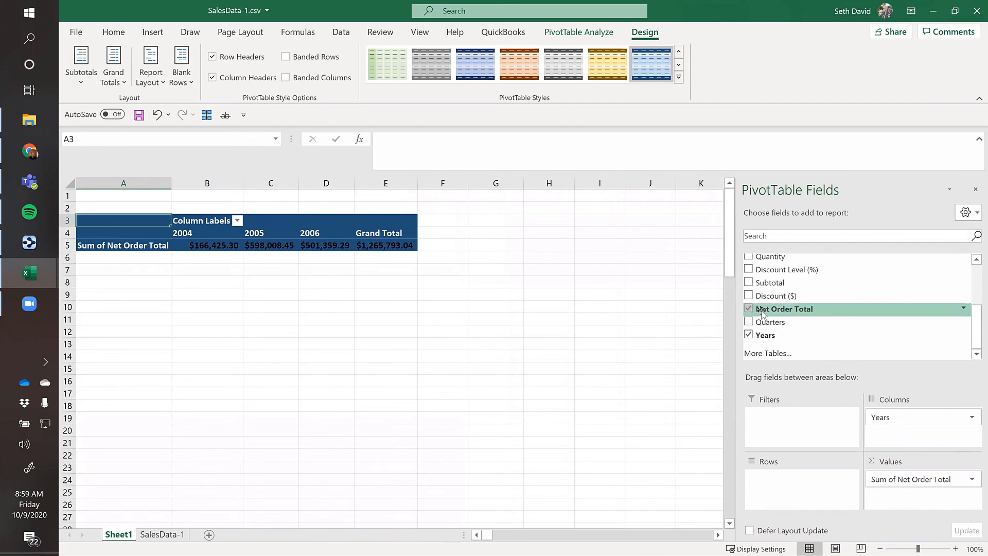
pyautogui.click(749, 335)
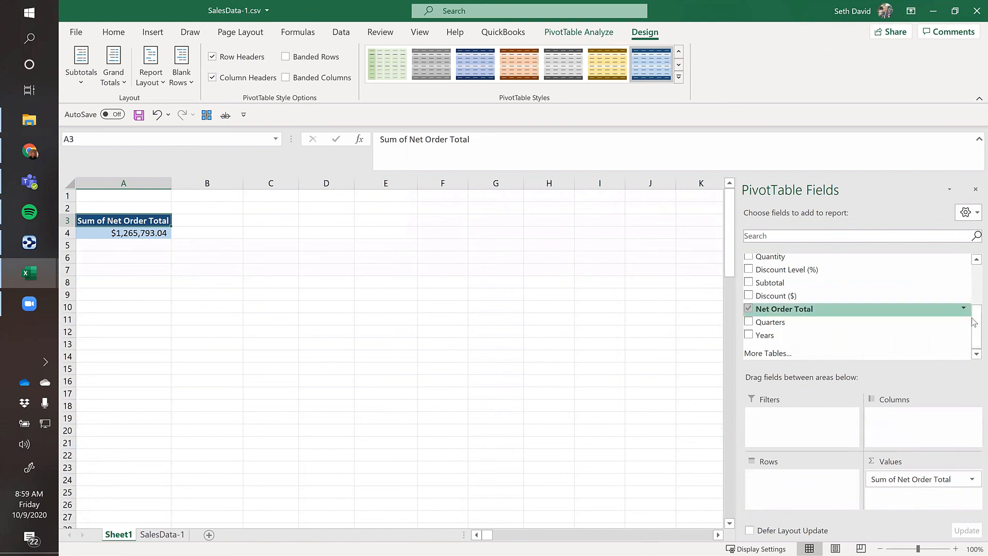
# Step: Add Country, Last Name and First Name, in that order, to the Rows area of the PivotTable
pyautogui.scroll(3, 973, 321)
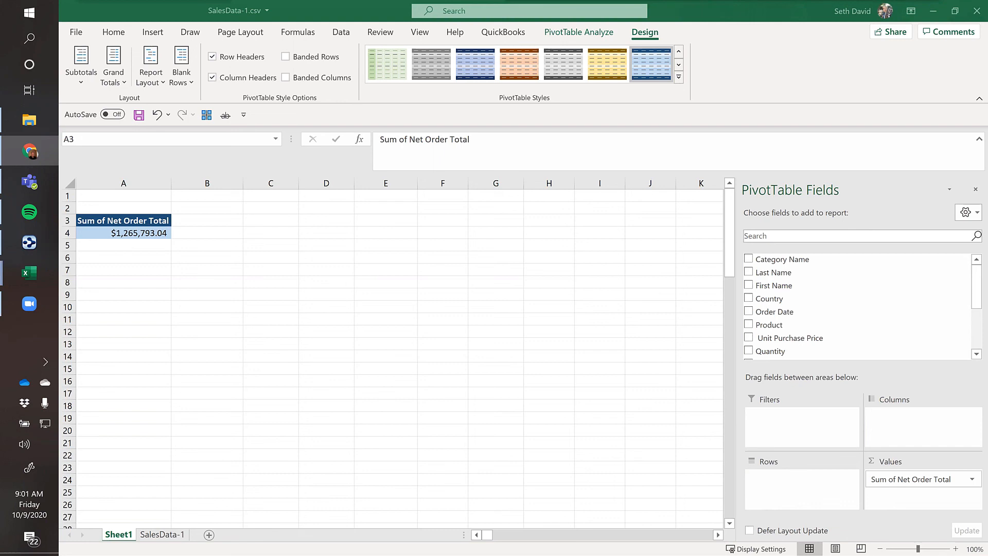
pyautogui.click(770, 301)
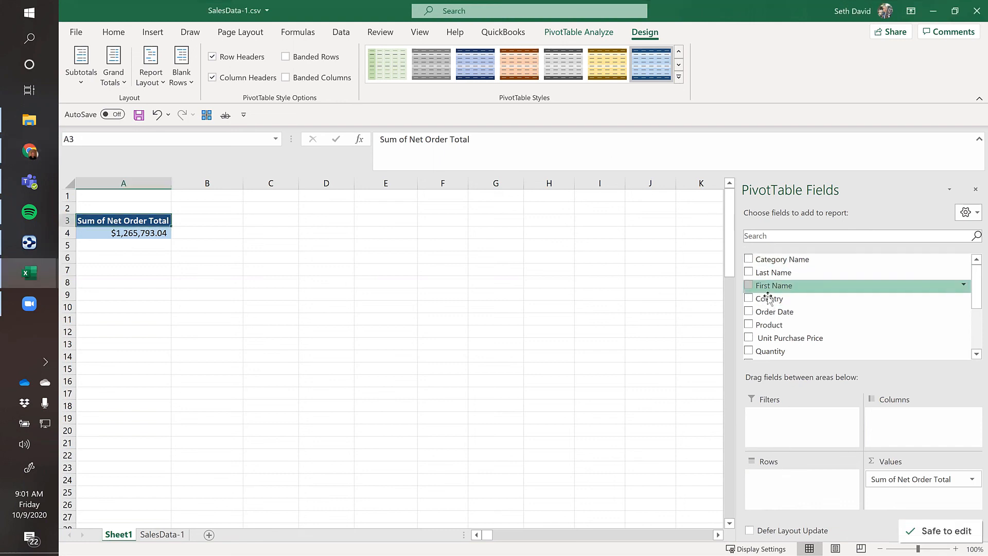
pyautogui.moveTo(770, 309); pyautogui.dragTo(775, 484)
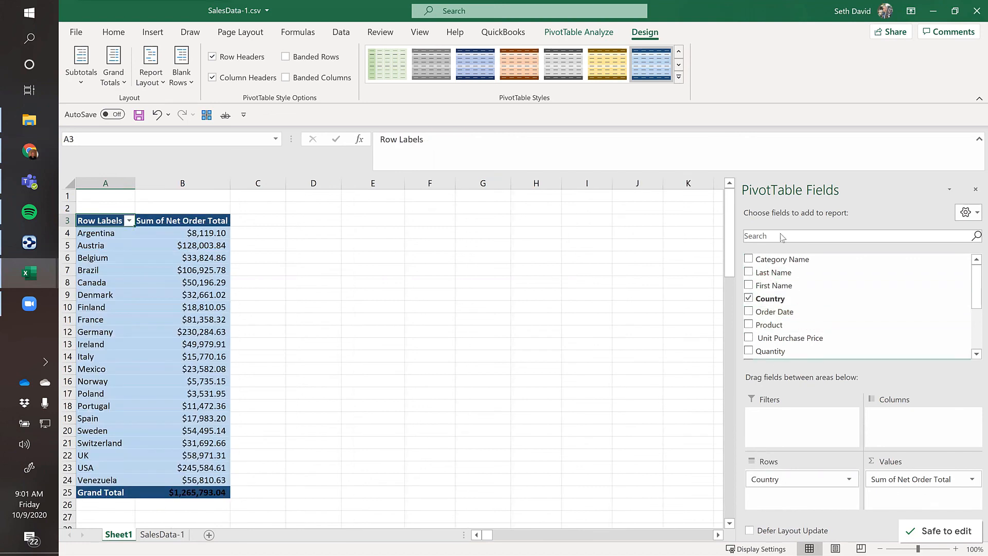
pyautogui.moveTo(775, 272); pyautogui.dragTo(787, 497)
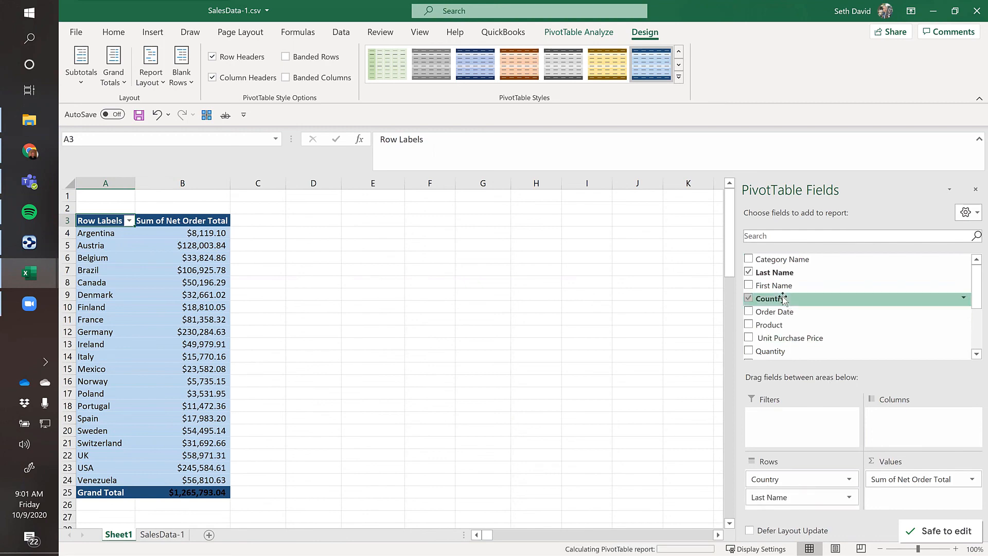
pyautogui.moveTo(778, 291); pyautogui.dragTo(788, 507)
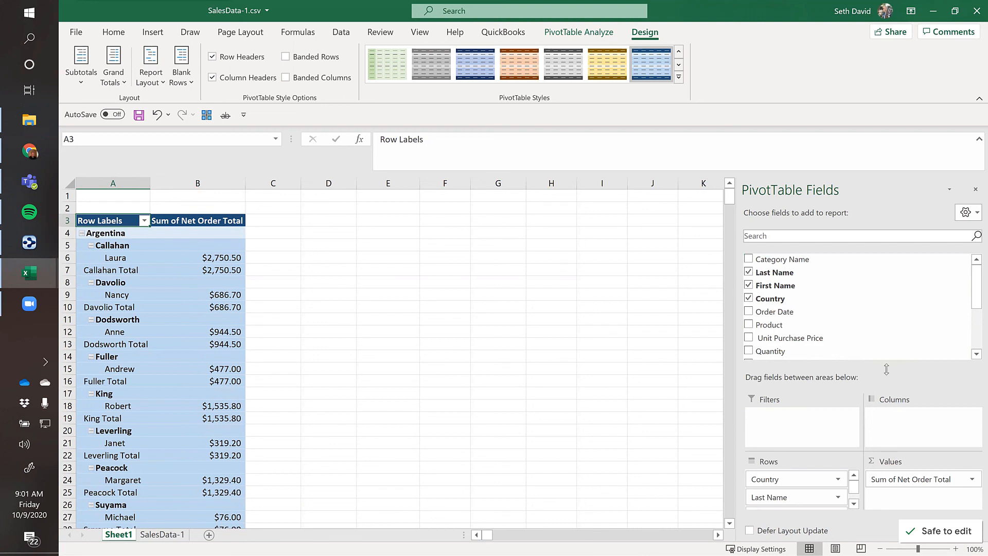
# Step: Resize the field list against the drop areas to view all the row fields, and search the fields for date
pyautogui.moveTo(886, 369); pyautogui.dragTo(900, 337)
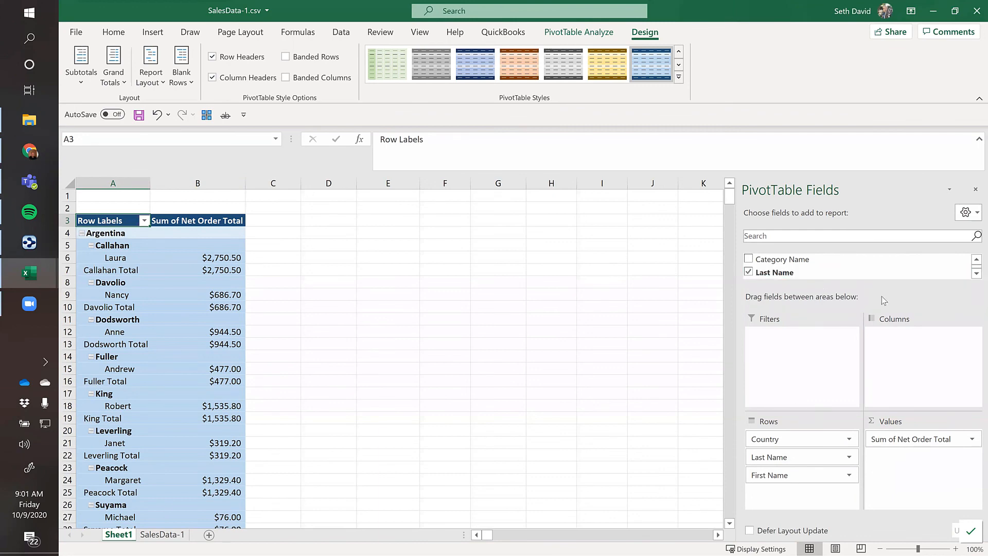
pyautogui.moveTo(873, 289); pyautogui.dragTo(868, 324)
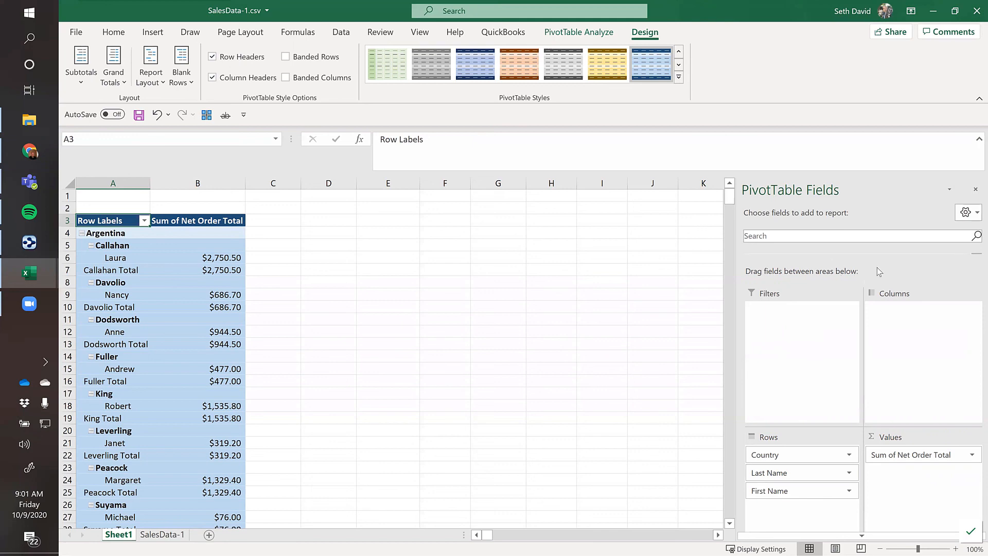
pyautogui.click(779, 236)
pyautogui.write('date')
pyautogui.click(976, 236)
pyautogui.moveTo(797, 254); pyautogui.dragTo(896, 248)
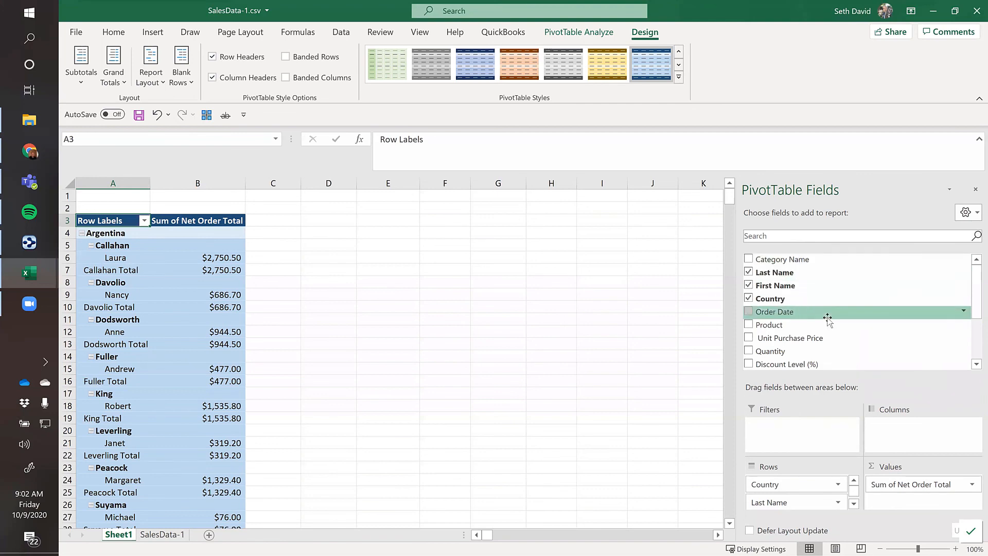
# Step: Add Order Date to the PivotTable's Columns area and review the sales by country, salesperson and year
pyautogui.scroll(-2, 802, 320)
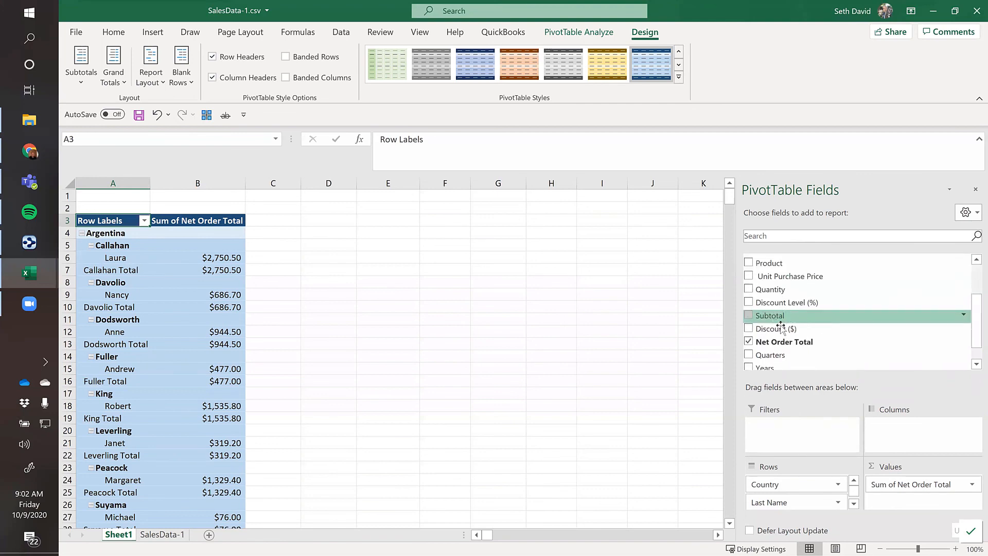
pyautogui.scroll(2, 778, 323)
pyautogui.moveTo(808, 309); pyautogui.dragTo(912, 443)
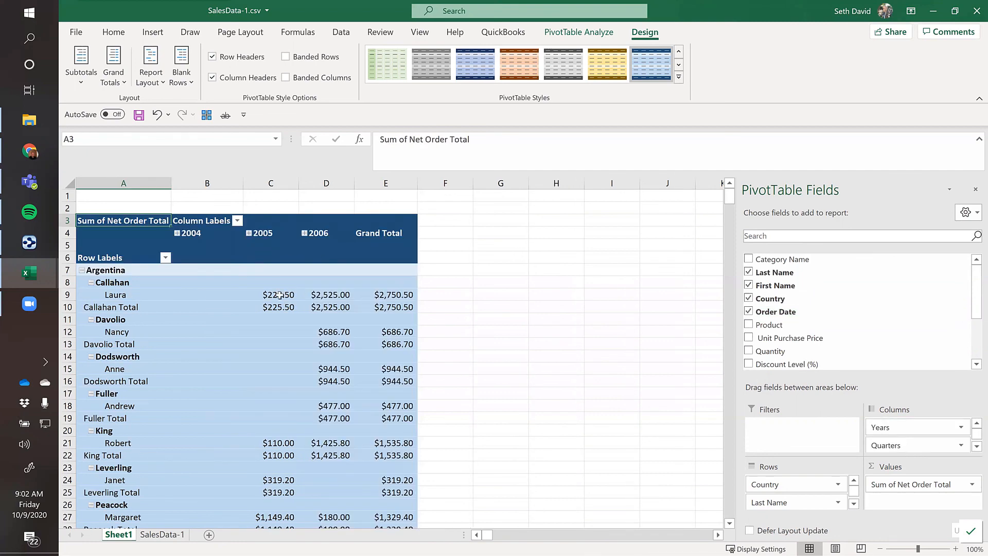
pyautogui.scroll(-6, 226, 372)
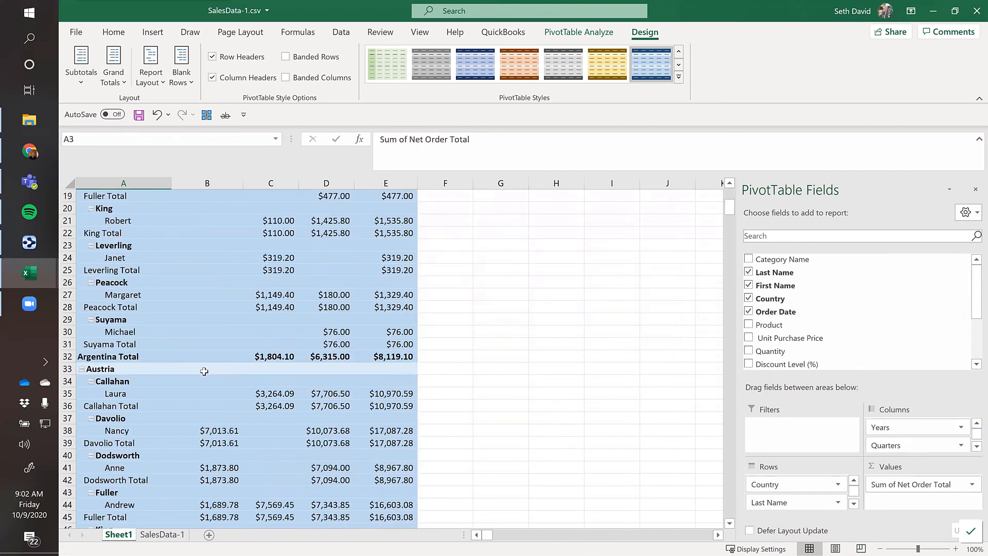
pyautogui.scroll(6, 191, 370)
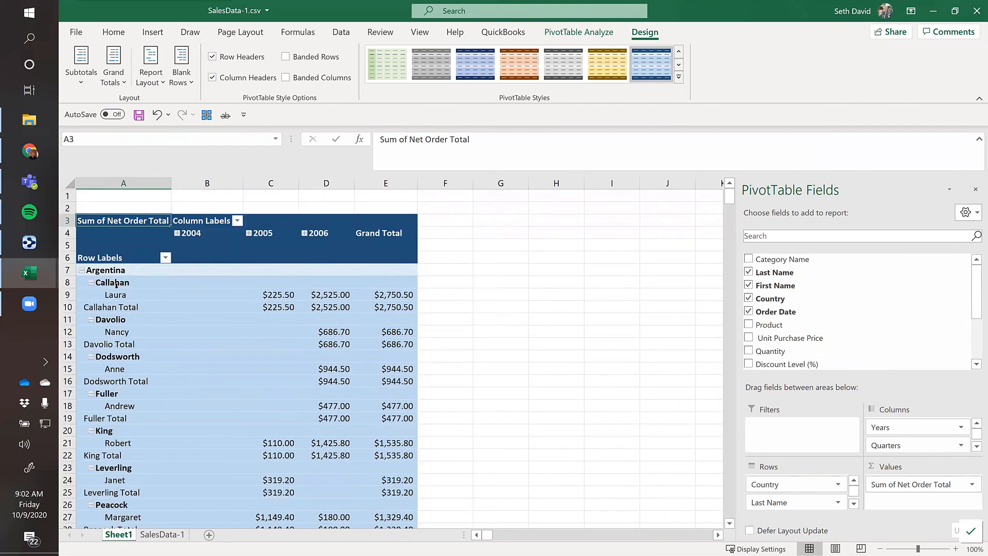
# Step: Change the PivotTable's report layout to Tabular Form
pyautogui.click(155, 297)
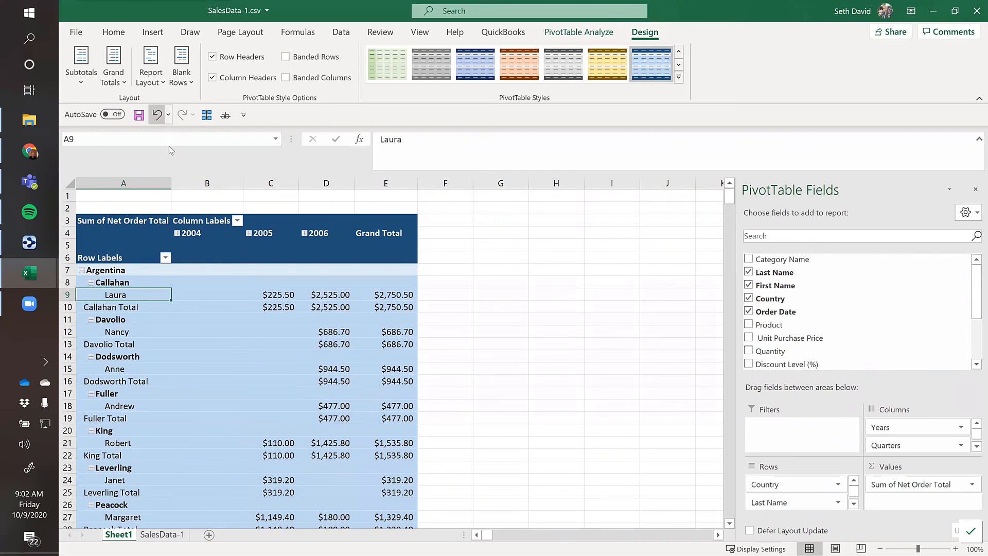
pyautogui.click(151, 77)
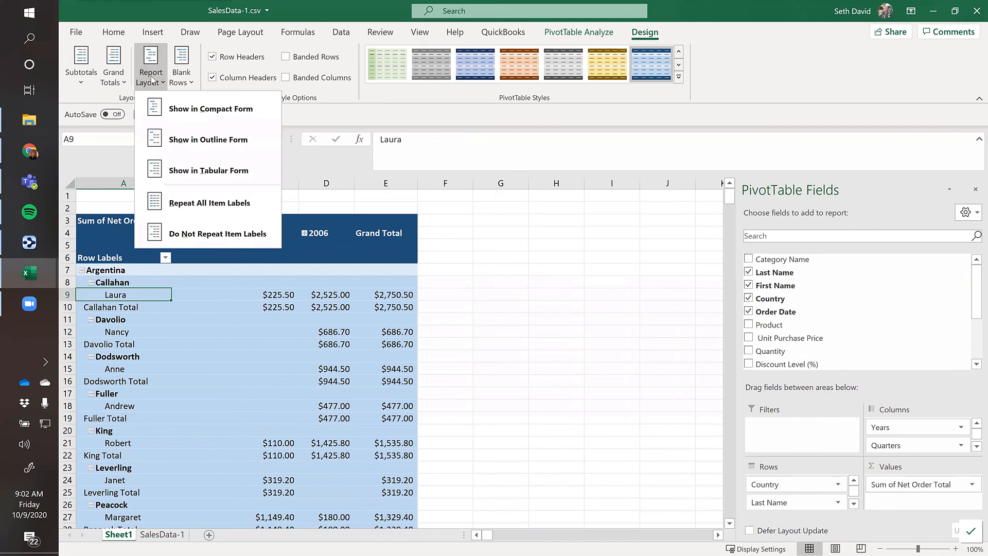
pyautogui.click(188, 172)
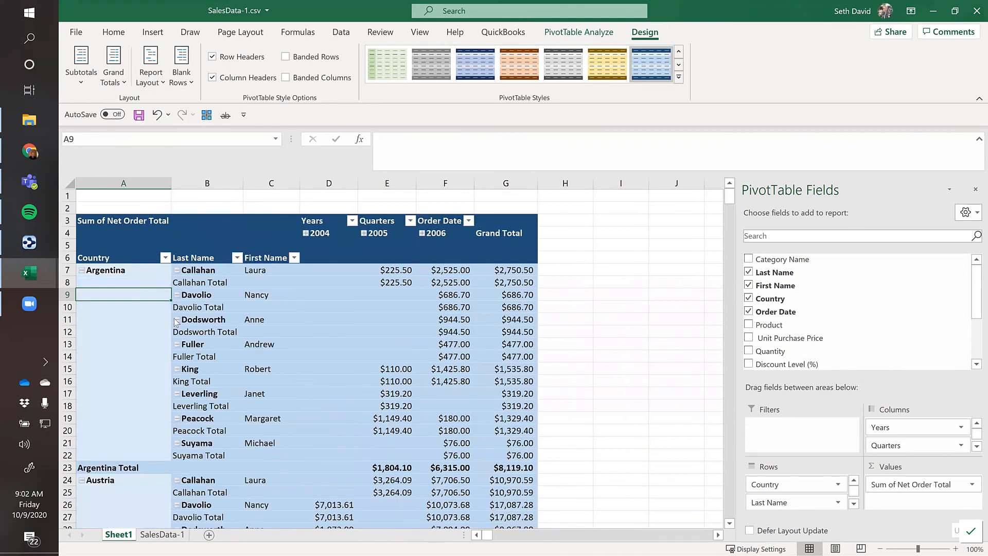
# Step: Turn off all subtotals in the PivotTable
pyautogui.click(203, 273)
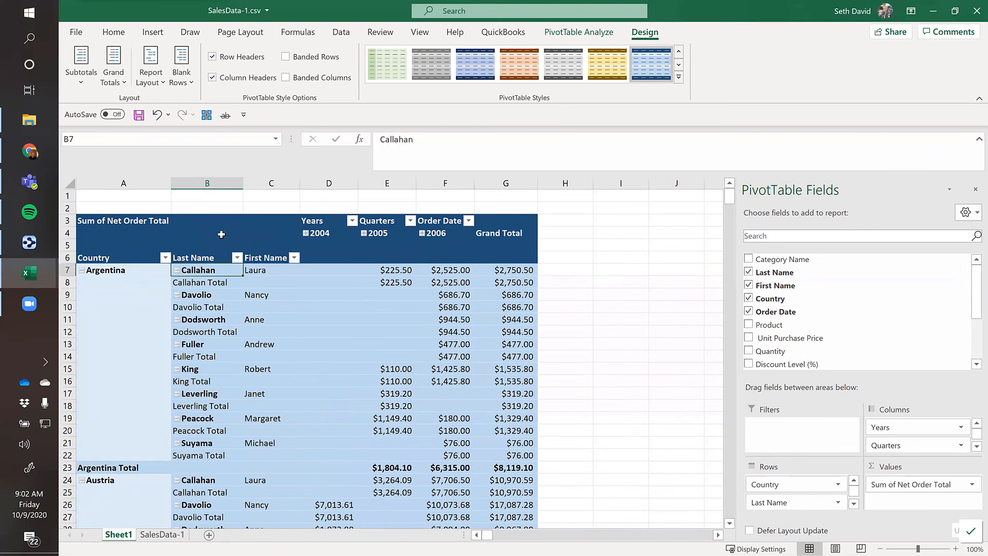
pyautogui.click(79, 82)
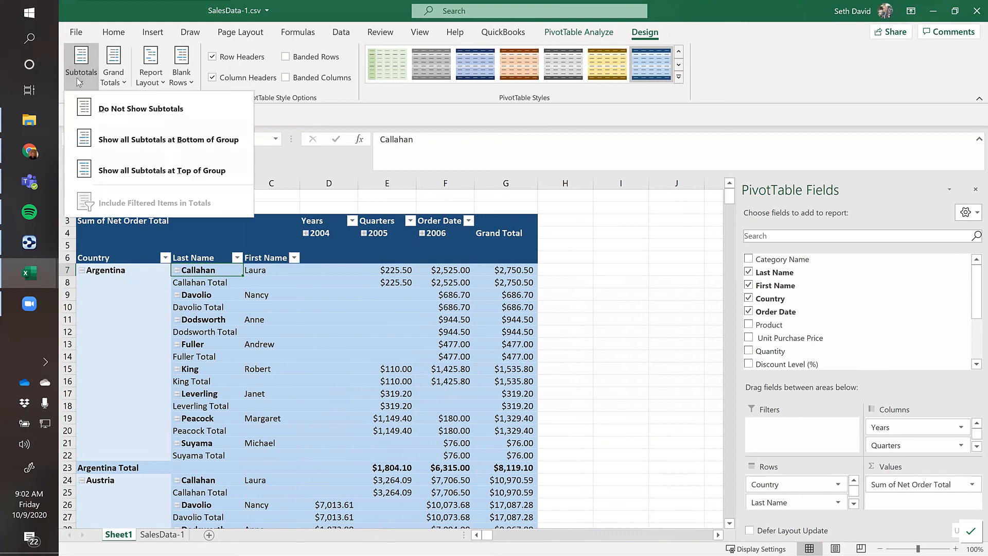
pyautogui.click(123, 110)
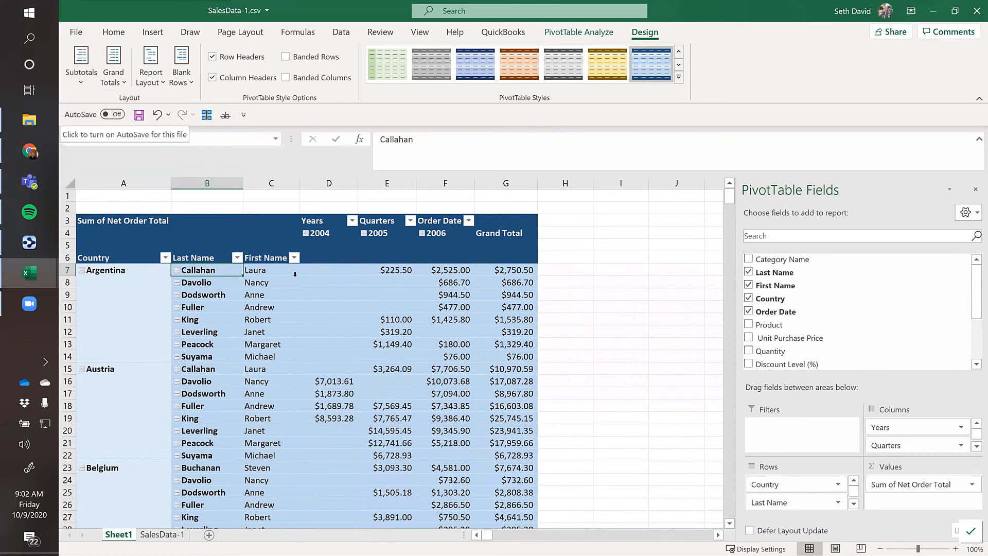
# Step: Review the available Report Layout and Subtotals options without changing the PivotTable
pyautogui.click(320, 272)
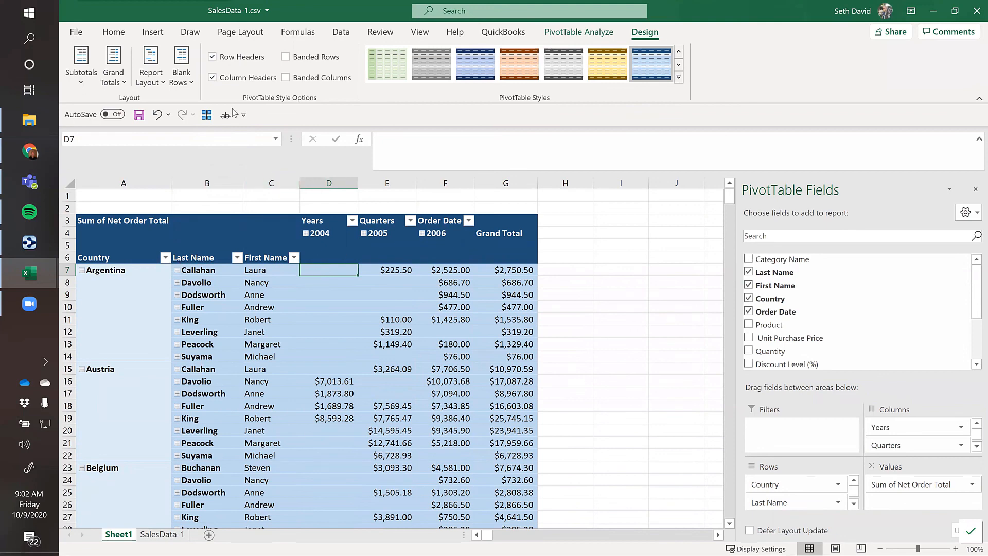
pyautogui.click(149, 71)
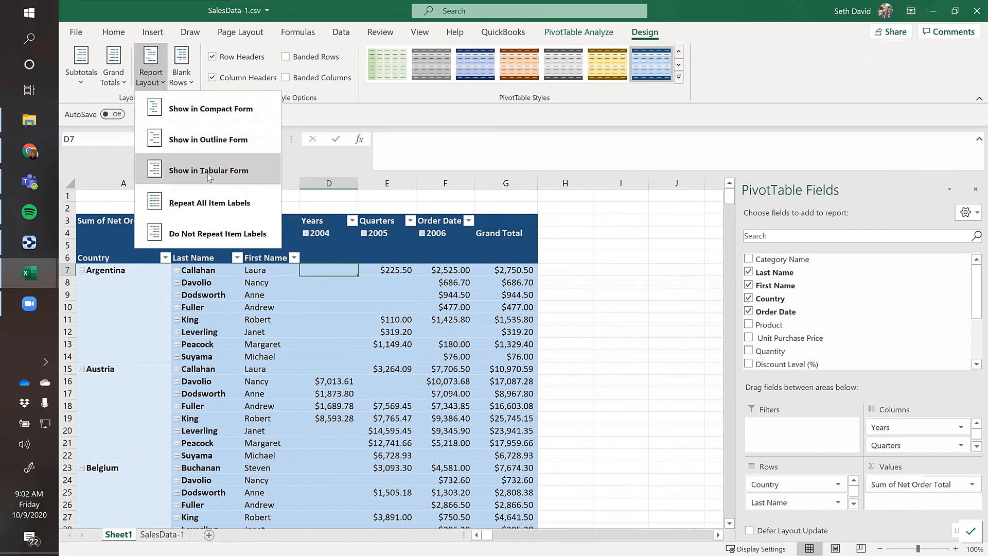
pyautogui.click(83, 77)
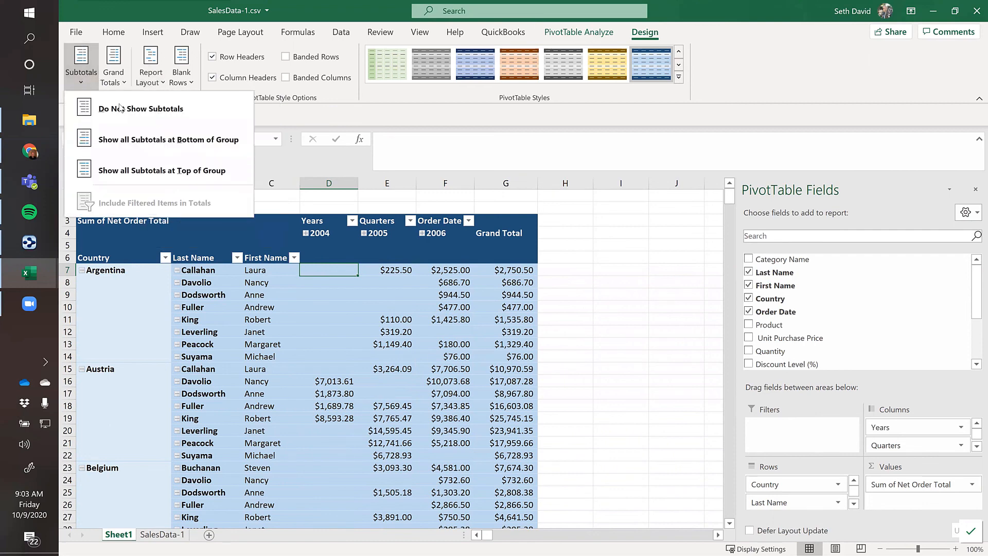
pyautogui.click(311, 270)
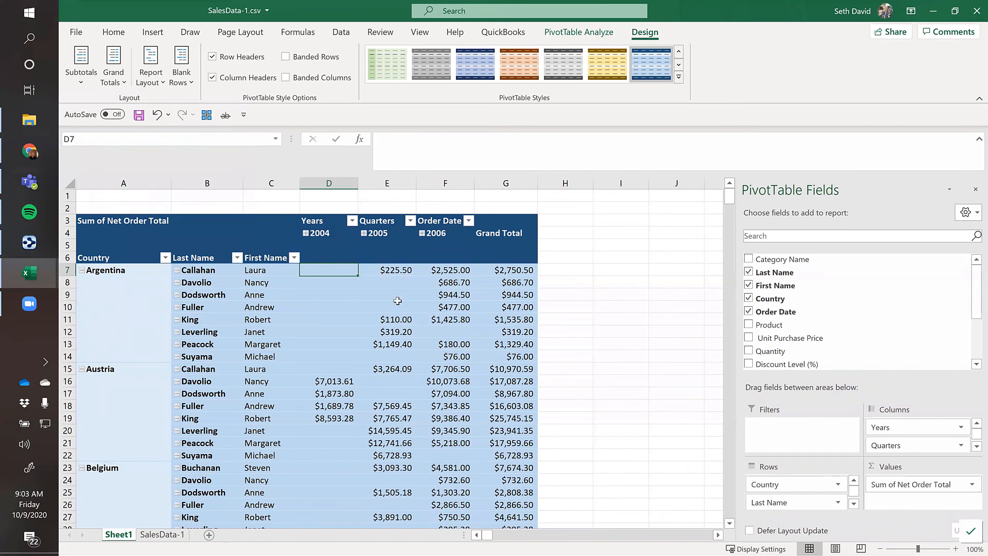
# Step: Examine the yearly order totals for the salespeople listed under Argentina
pyautogui.click(394, 272)
pyautogui.click(393, 281)
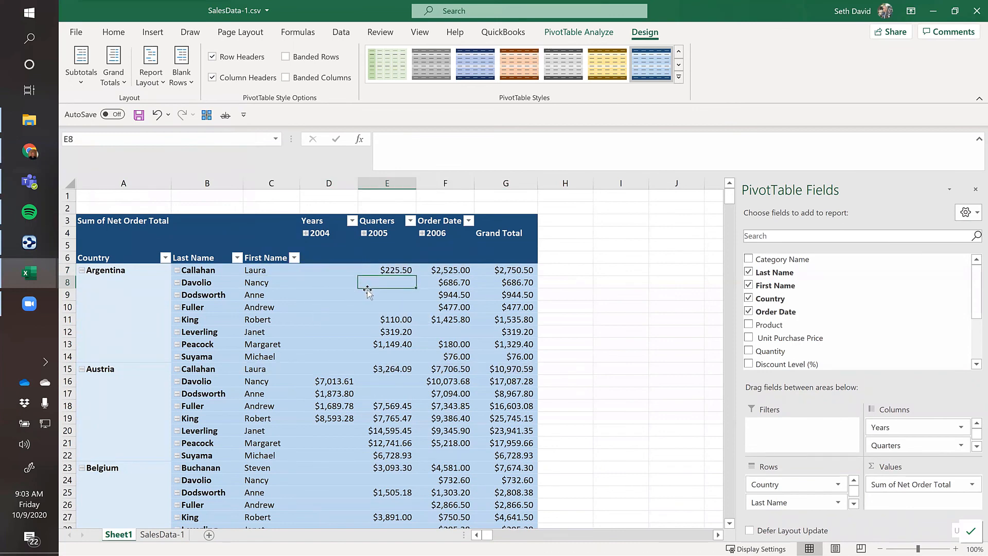
pyautogui.scroll(-2, 271, 312)
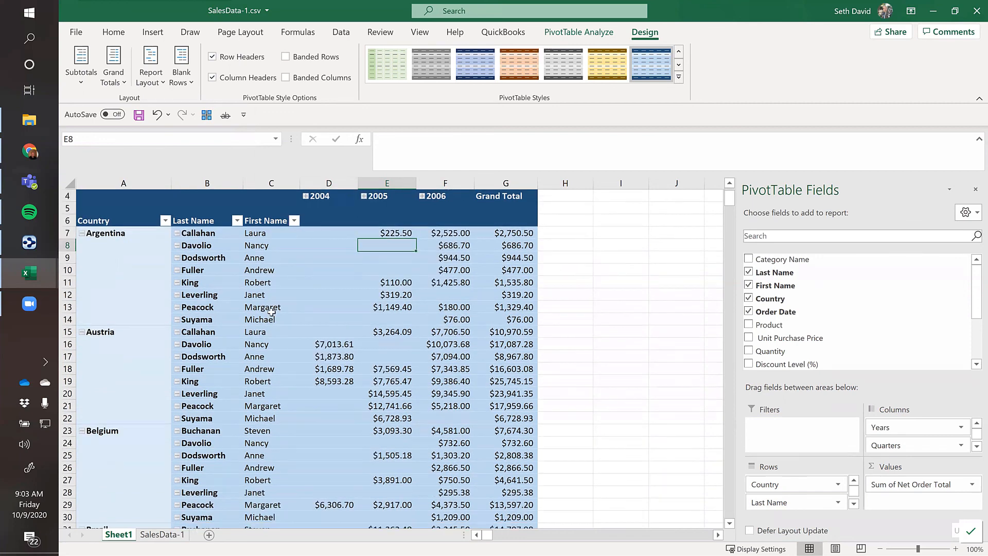
pyautogui.scroll(2, 285, 314)
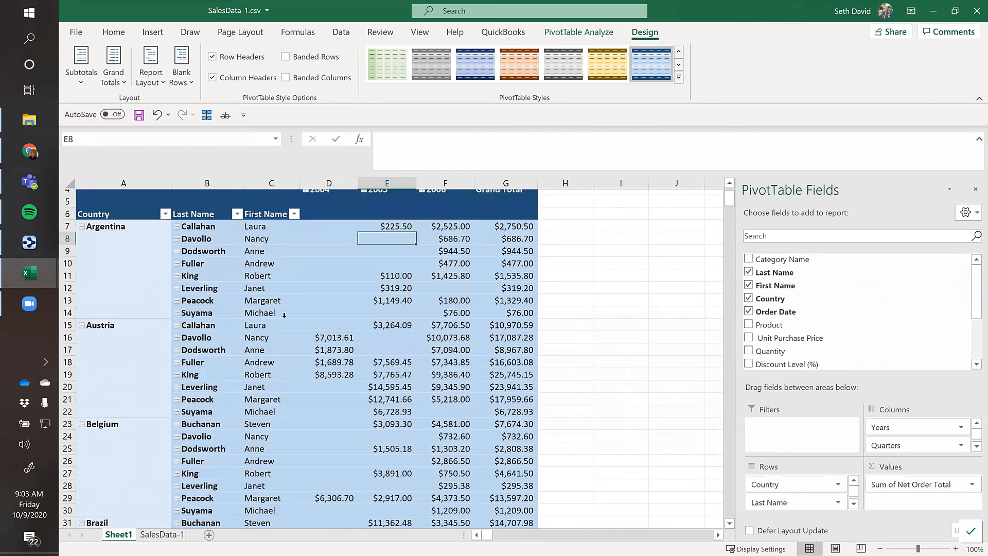
pyautogui.click(282, 270)
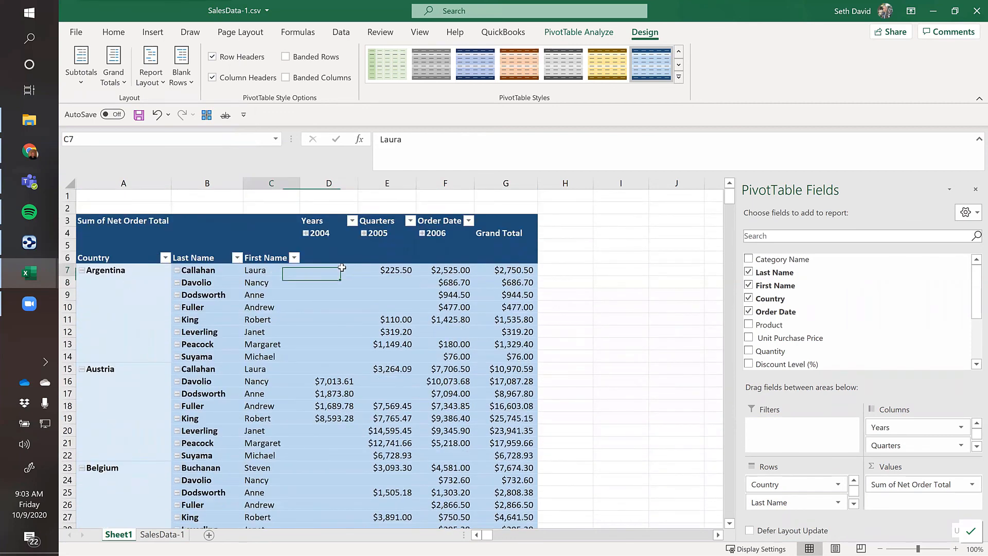
pyautogui.click(405, 270)
pyautogui.click(447, 271)
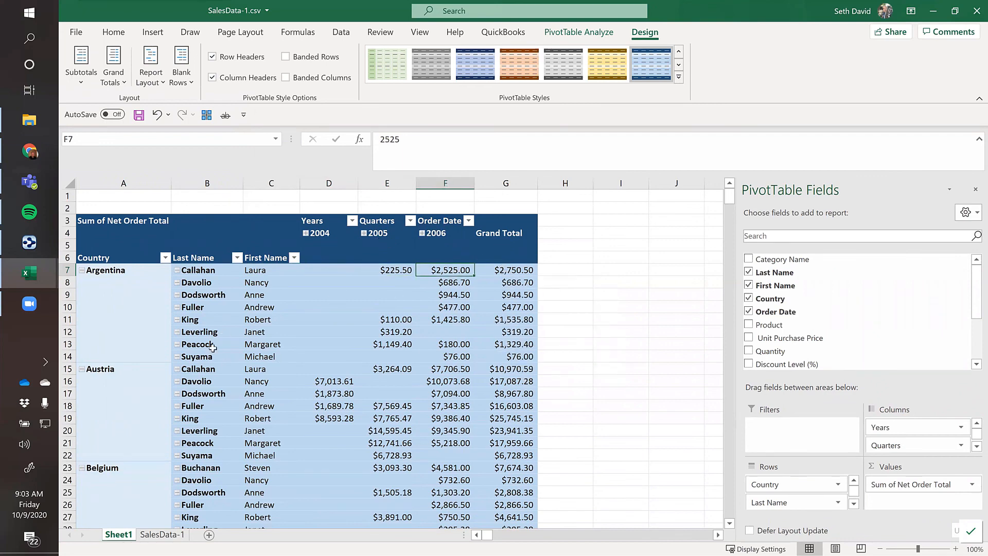
# Step: Drill down into the Grand Total in G14, the last Argentina row, to extract its source records onto a new sheet
pyautogui.click(508, 356)
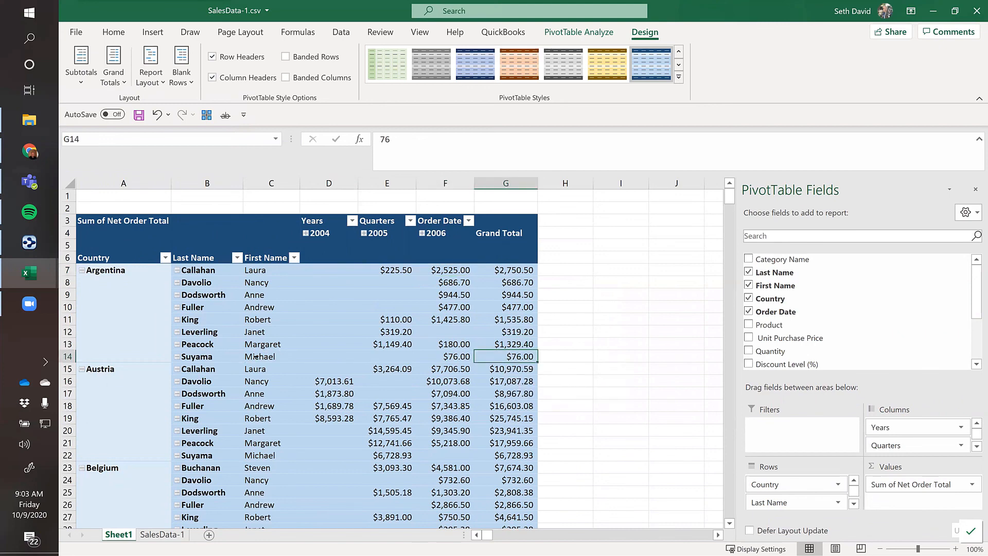
pyautogui.moveTo(494, 356)
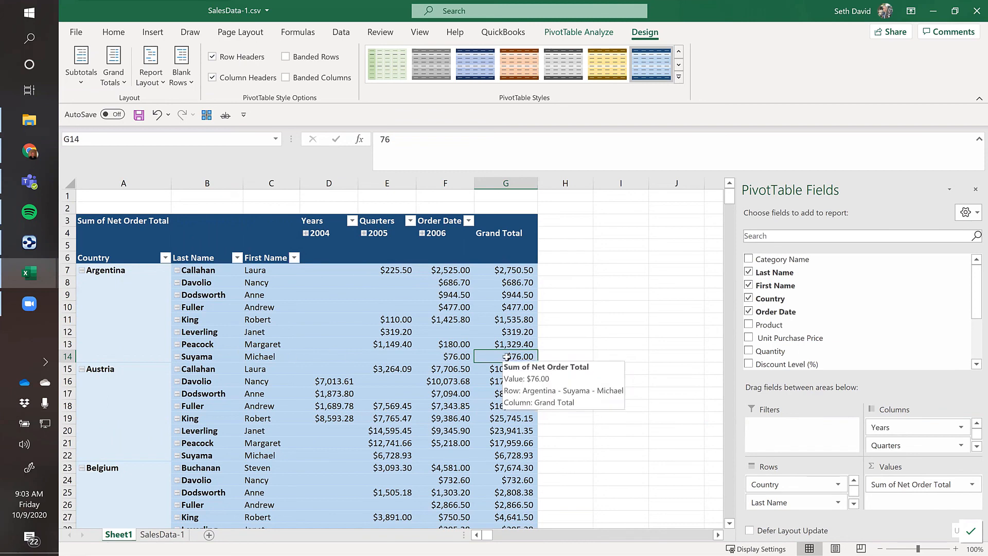
pyautogui.doubleClick(507, 356)
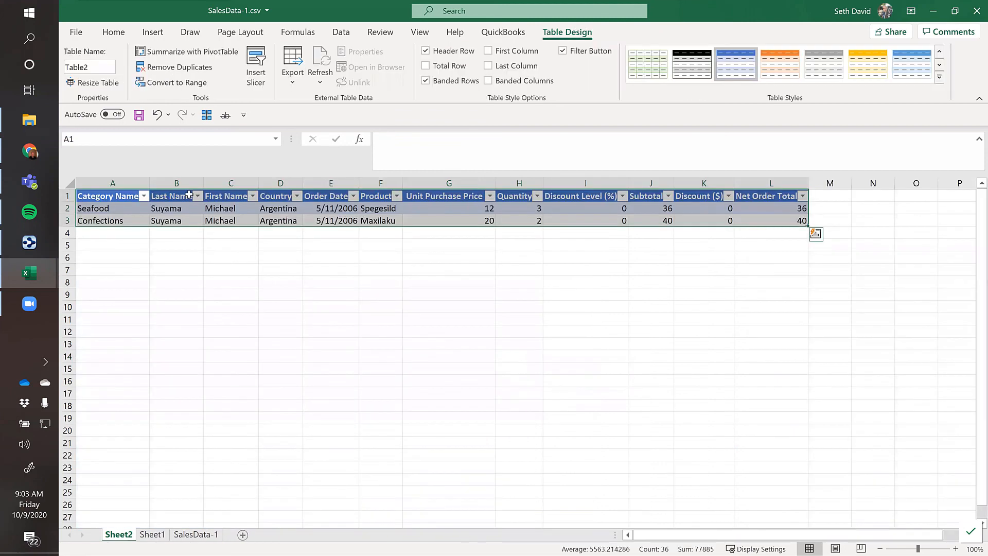
# Step: Examine the extracted records, including the first unit purchase price and both Net Order Total values
pyautogui.click(68, 183)
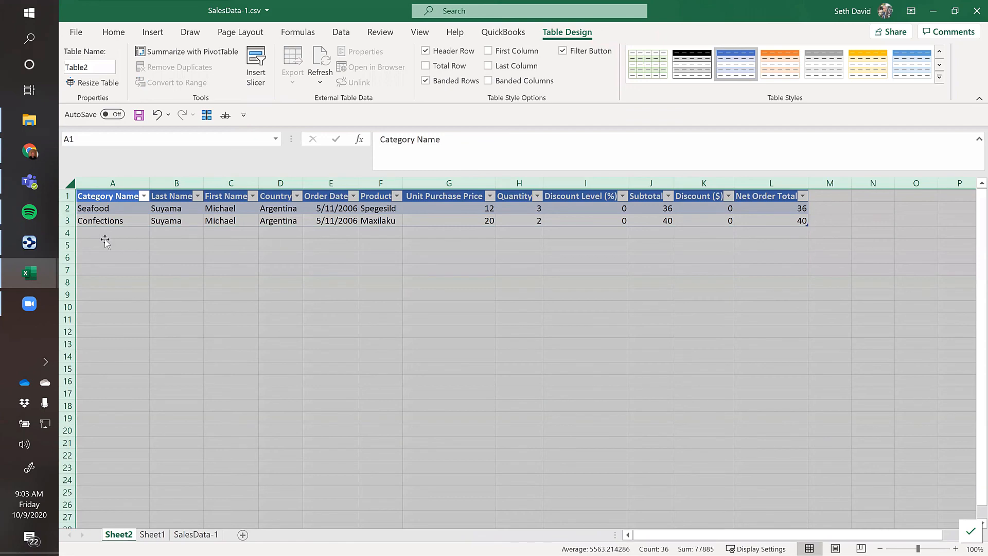
pyautogui.click(105, 244)
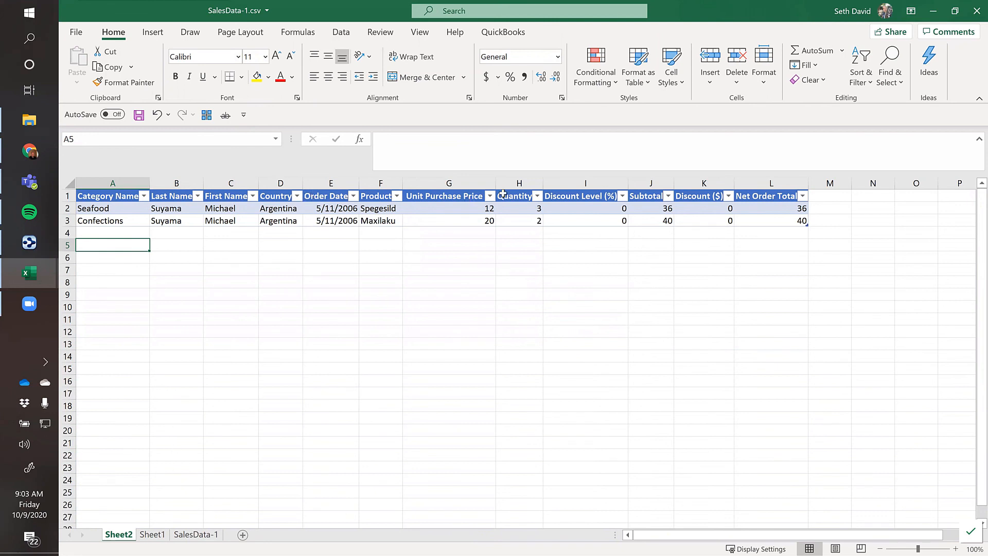
pyautogui.click(454, 208)
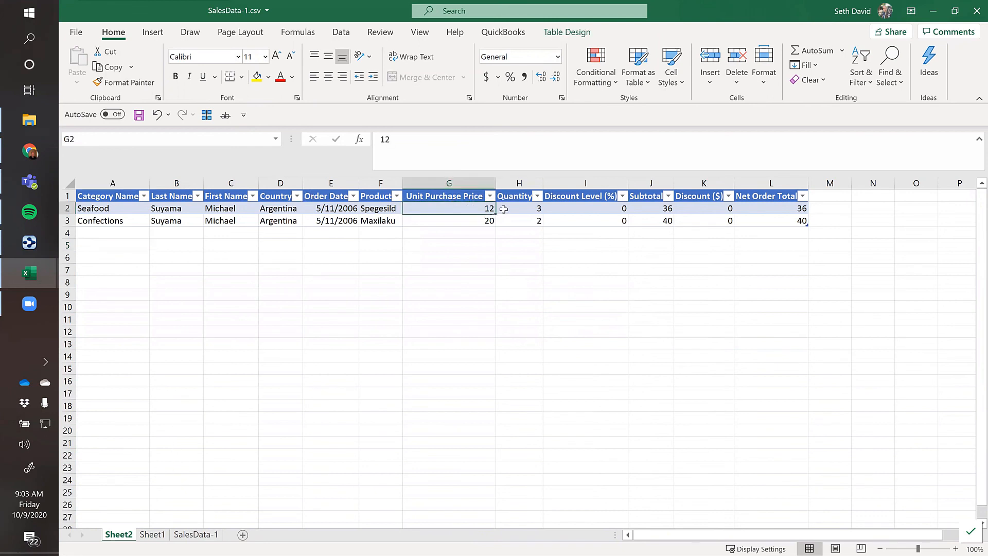
pyautogui.moveTo(769, 208); pyautogui.dragTo(772, 219)
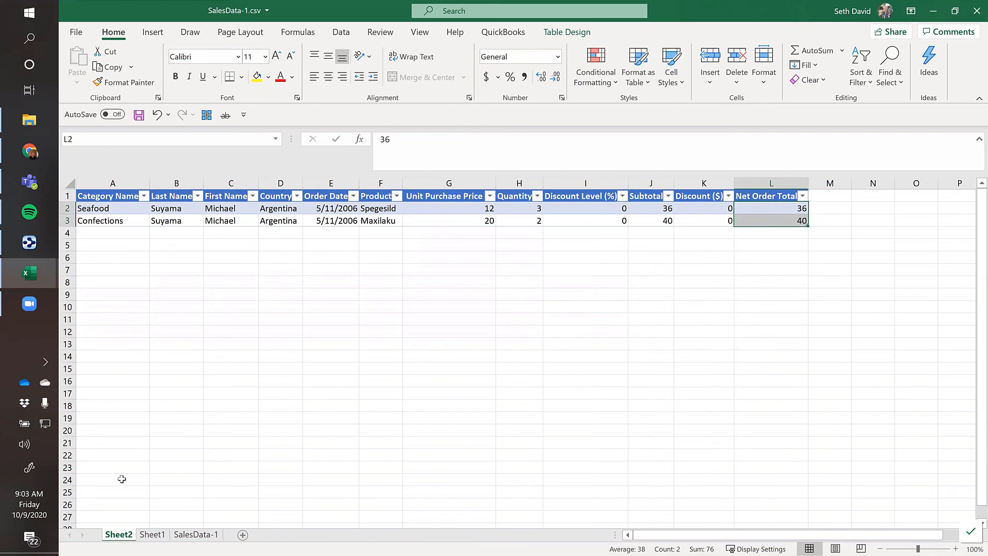
# Step: Delete the sheet holding the extracted source records and return to the PivotTable
pyautogui.rightClick(119, 538)
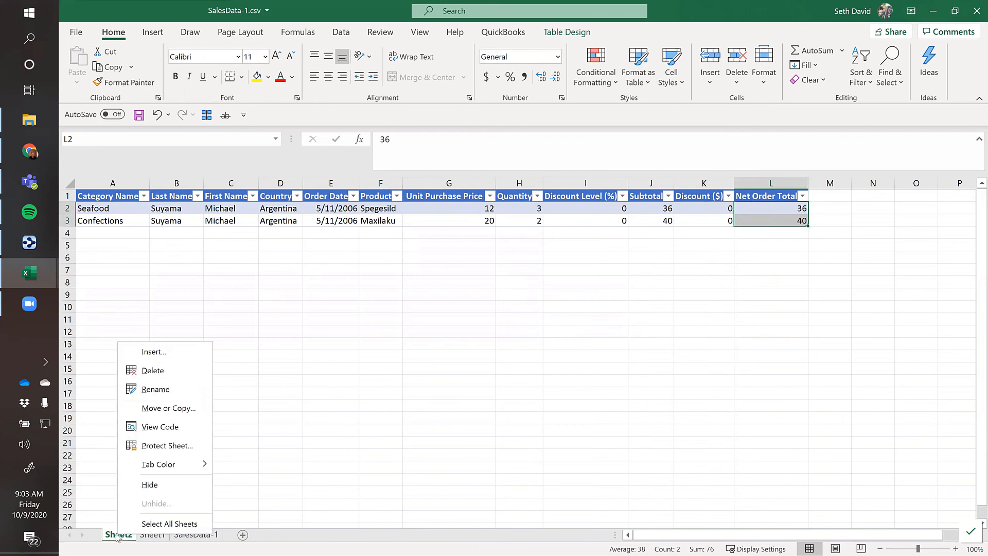
pyautogui.click(153, 370)
pyautogui.click(500, 316)
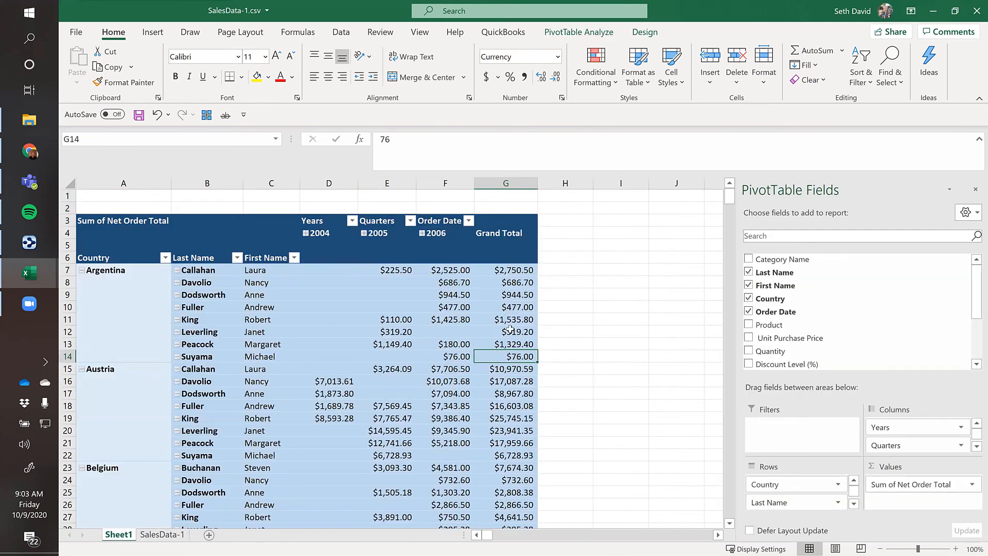
pyautogui.click(510, 330)
pyautogui.moveTo(454, 315)
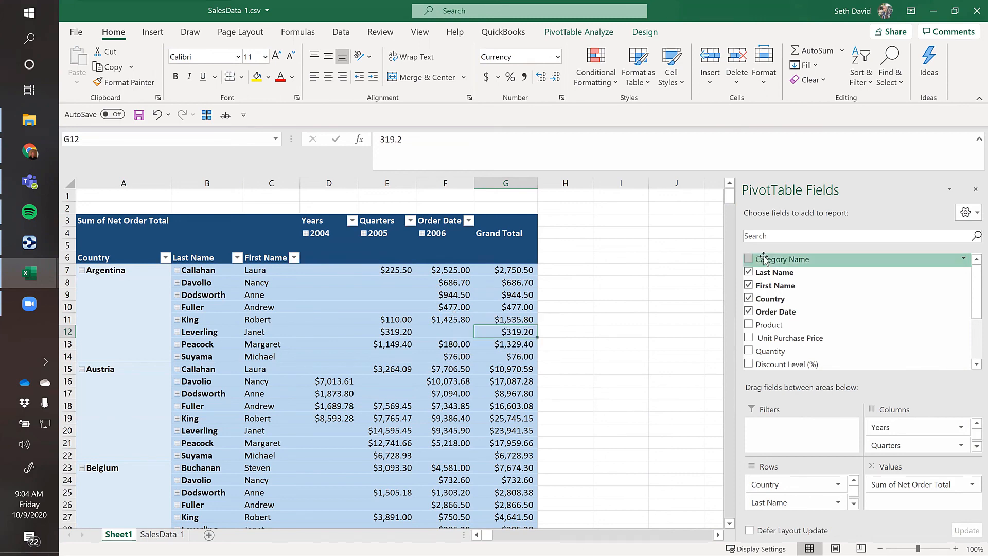
# Step: Remove the Order Date, Years and Quarters fields from the PivotTable and move Country from rows to columns
pyautogui.click(750, 312)
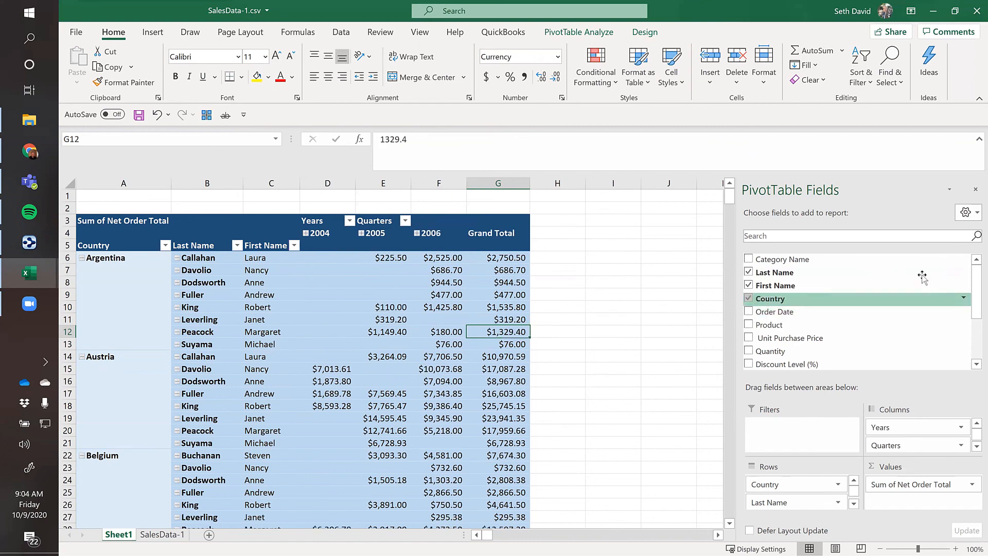
pyautogui.scroll(-3, 967, 309)
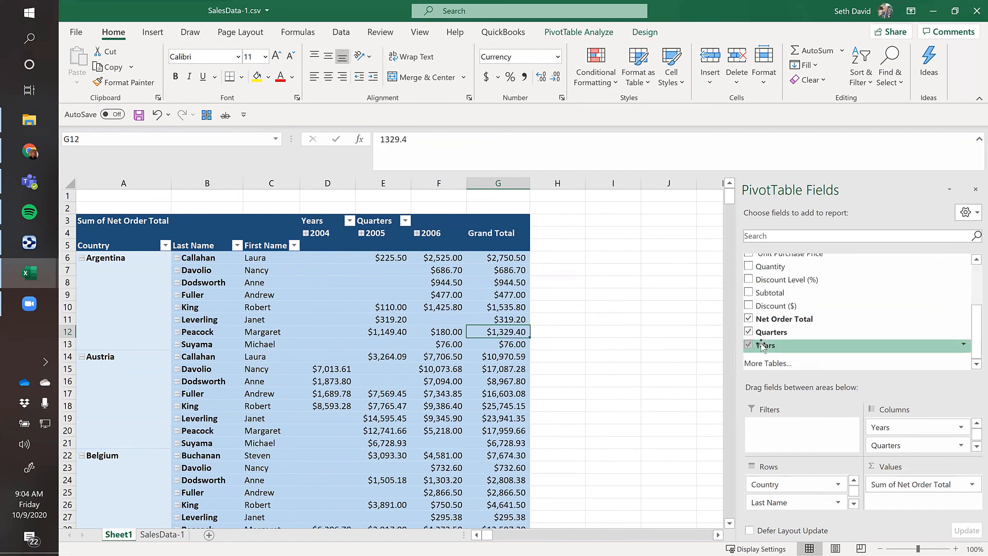
pyautogui.click(749, 345)
pyautogui.click(748, 332)
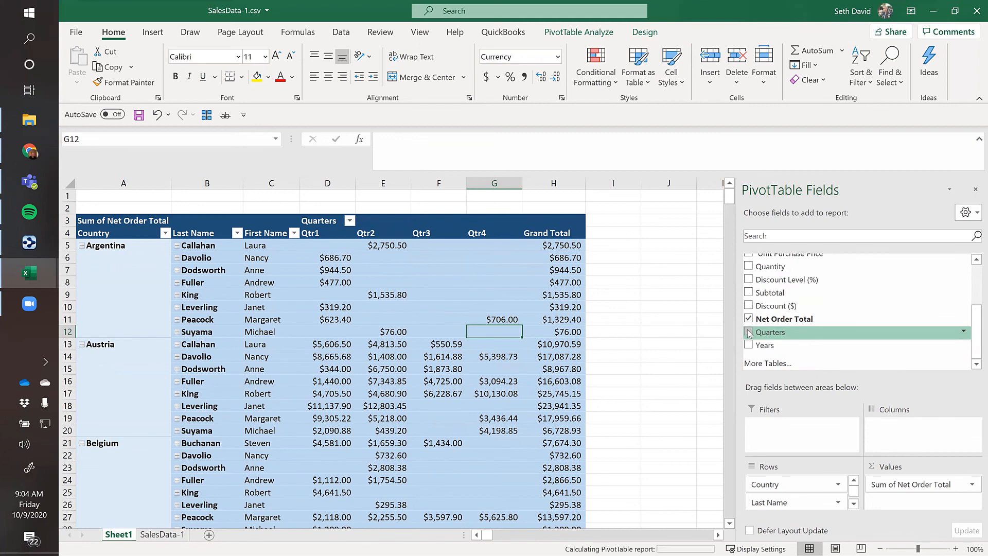
pyautogui.scroll(3, 972, 319)
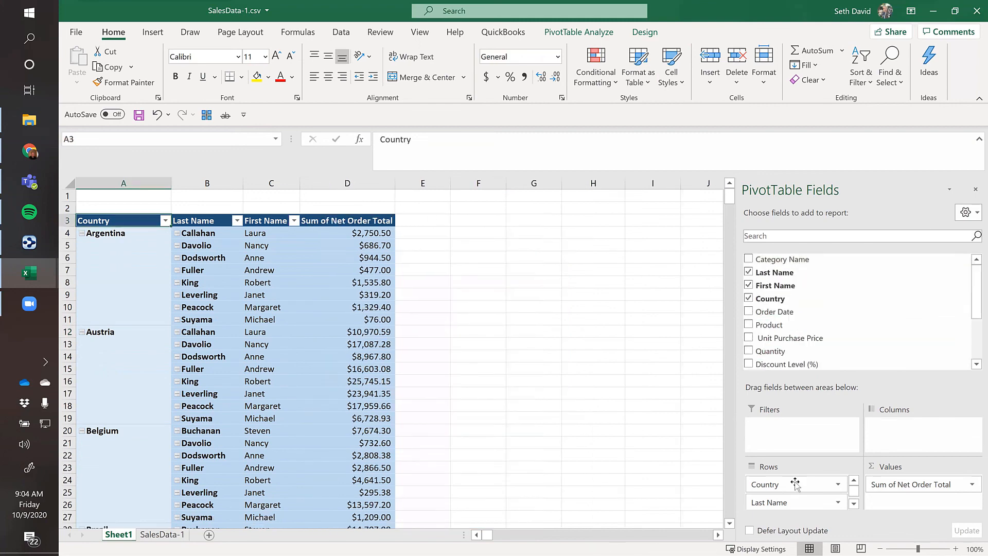
pyautogui.moveTo(794, 486); pyautogui.dragTo(898, 423)
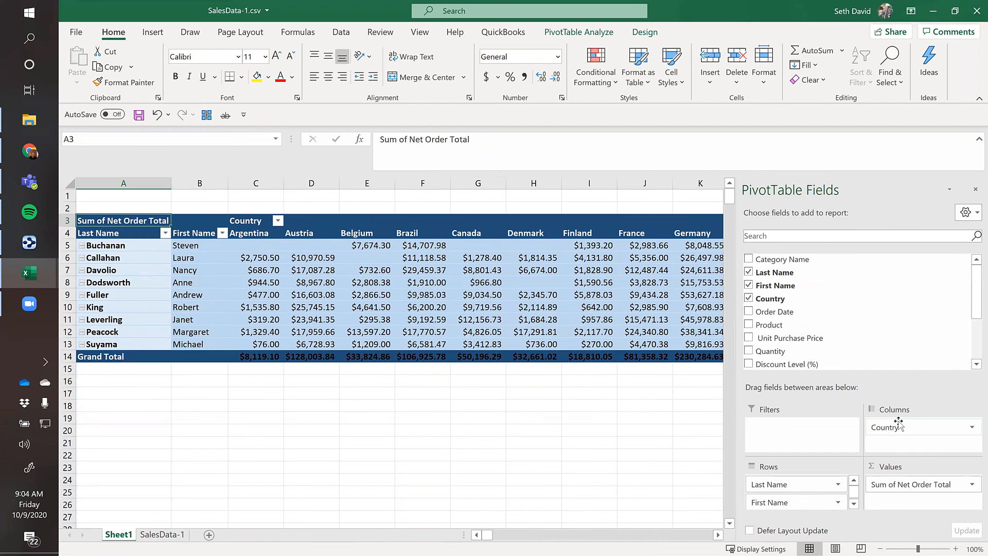
# Step: Change the font color of the totals in the PivotTable's Grand Total row to white
pyautogui.click(254, 369)
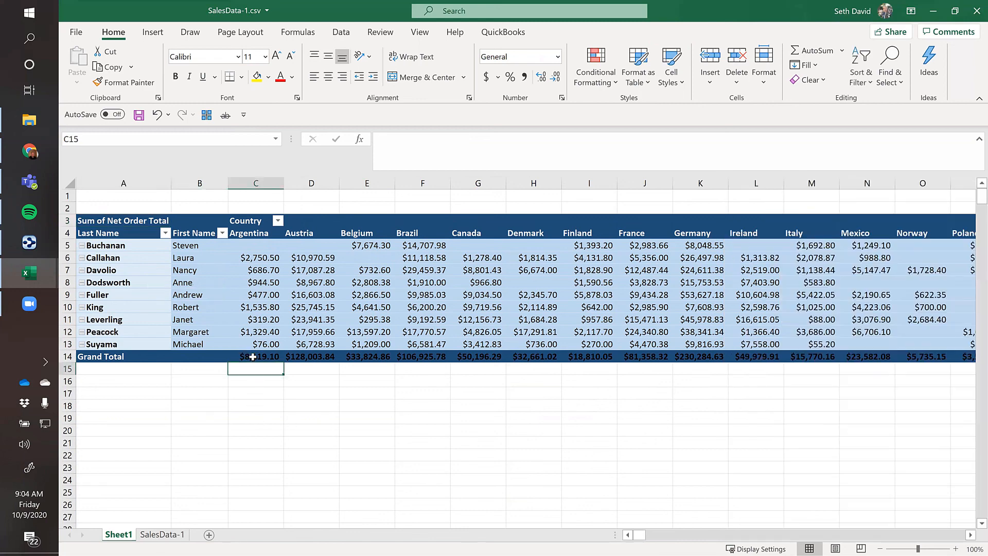
pyautogui.click(253, 357)
pyautogui.press('Left')
pyautogui.press('Left')
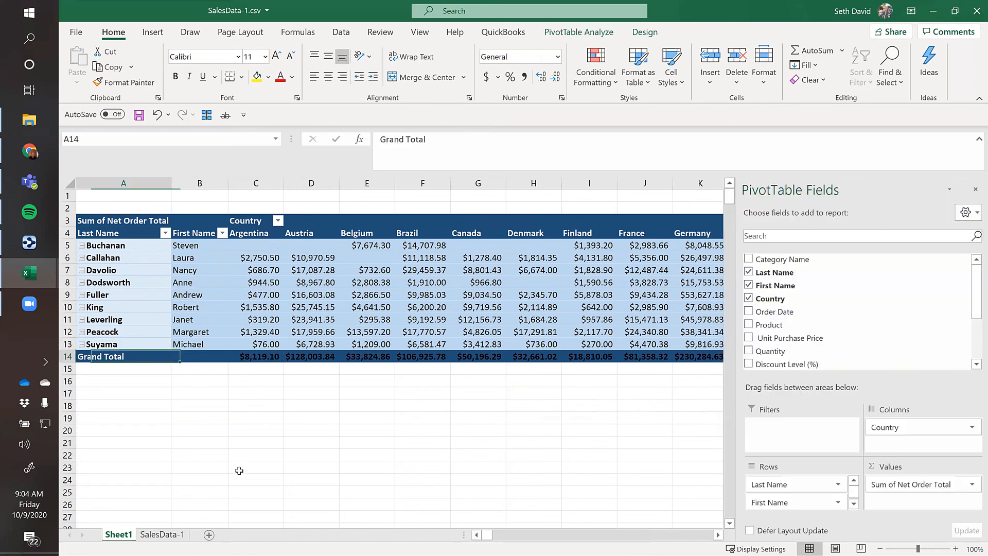
pyautogui.press('Right')
pyautogui.hotkey('shift', 'Right')
pyautogui.hotkey('ctrl', 'shift', 'Right')
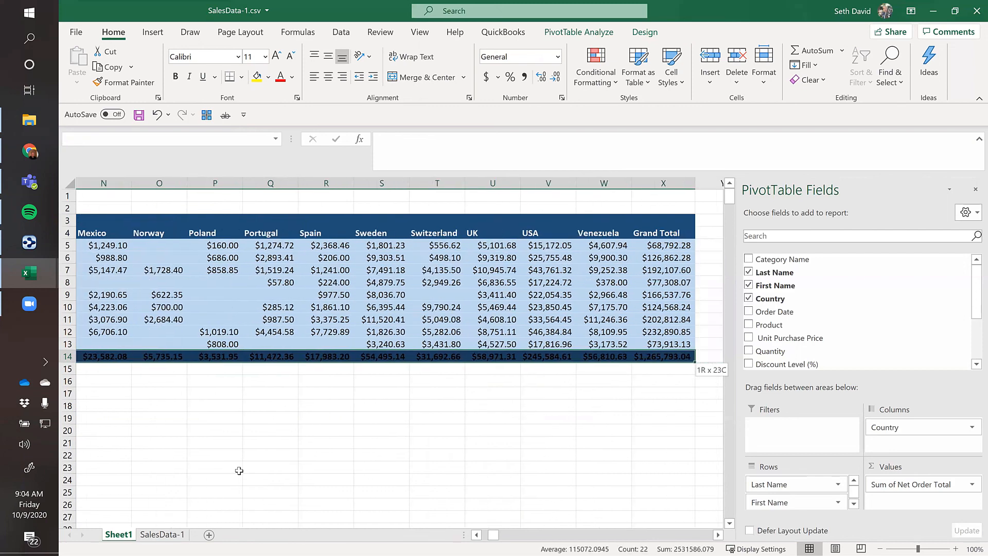
pyautogui.click(292, 77)
pyautogui.click(281, 129)
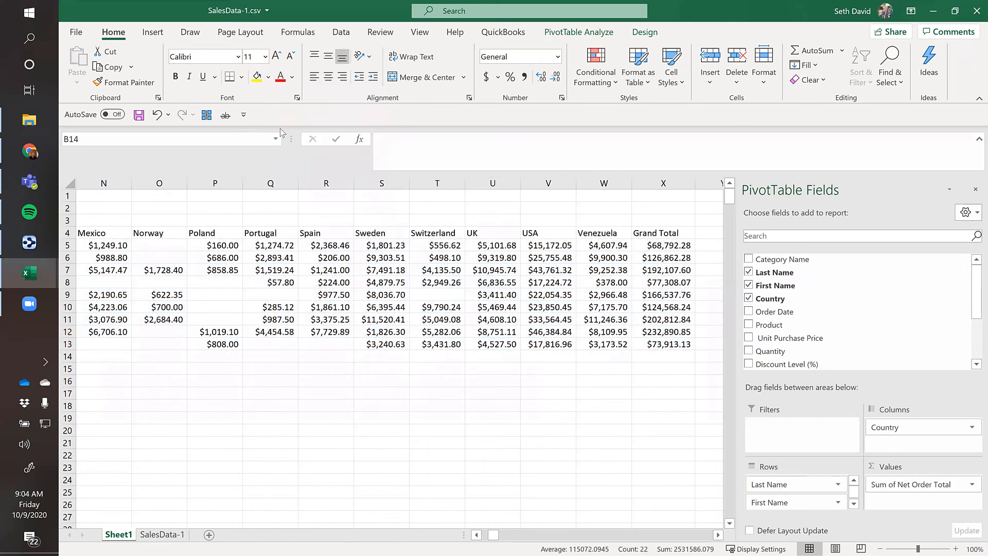
pyautogui.click(245, 381)
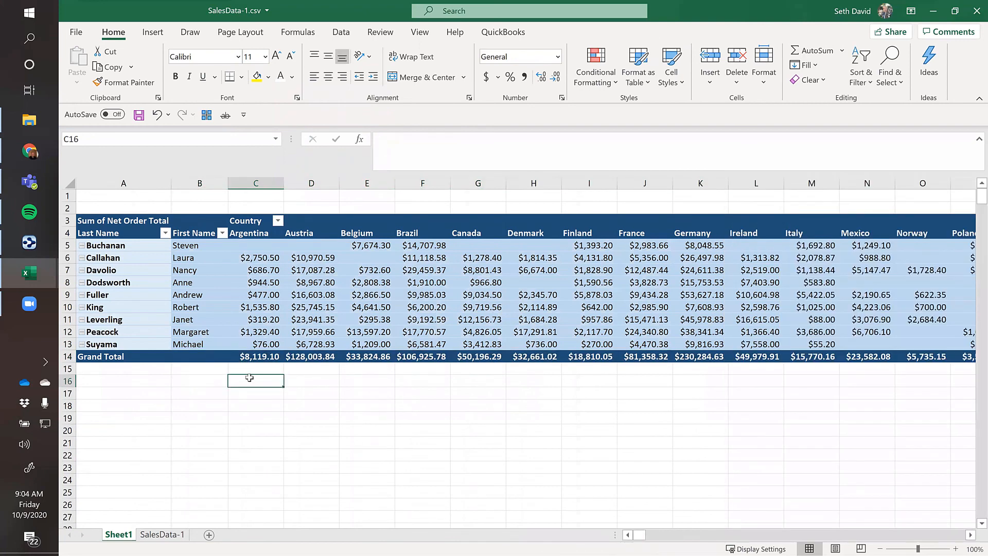
pyautogui.press('Up')
pyautogui.press('Up')
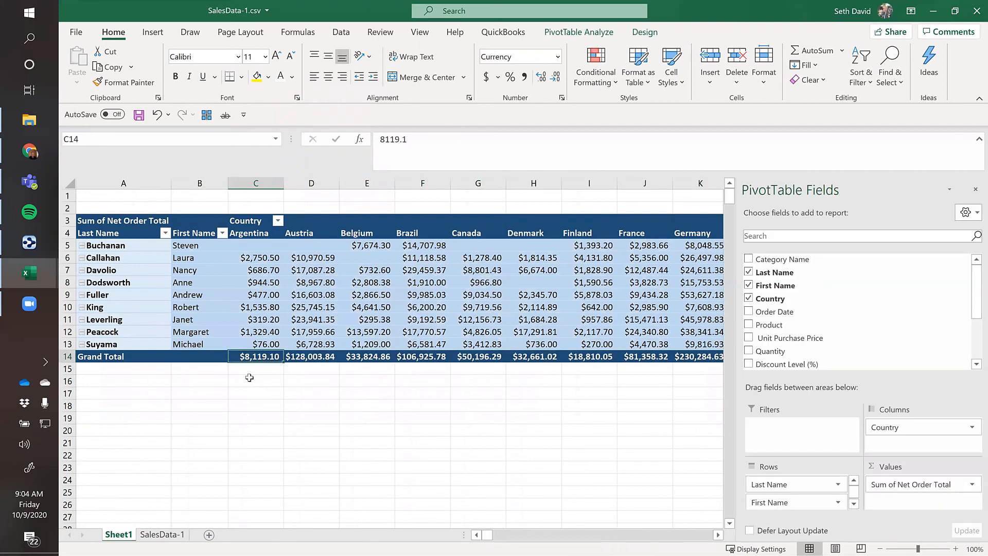
pyautogui.press('Left')
pyautogui.press('Left')
pyautogui.press('Down')
pyautogui.press('Up')
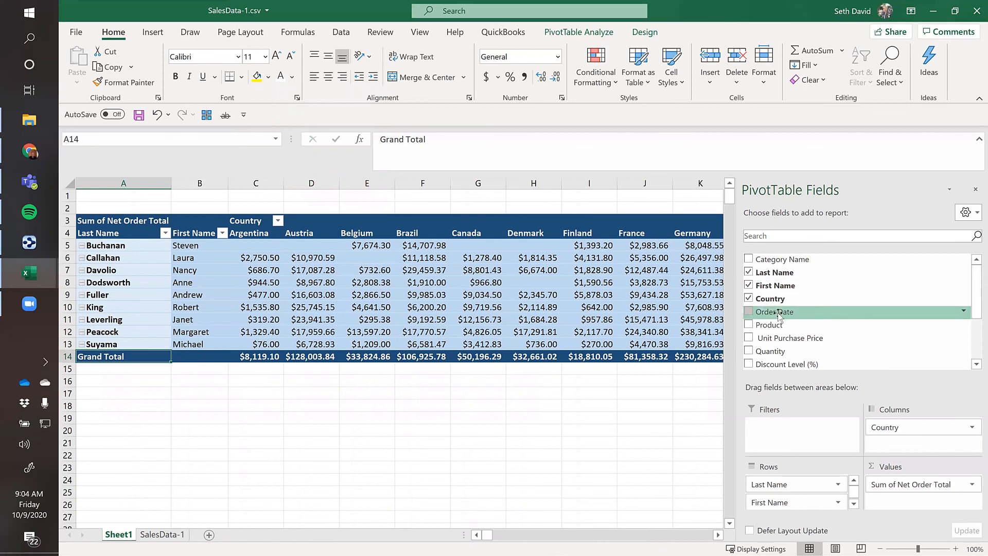
# Step: Try Order Date as a report filter, review its available choices, and remove the field
pyautogui.moveTo(778, 315); pyautogui.dragTo(780, 430)
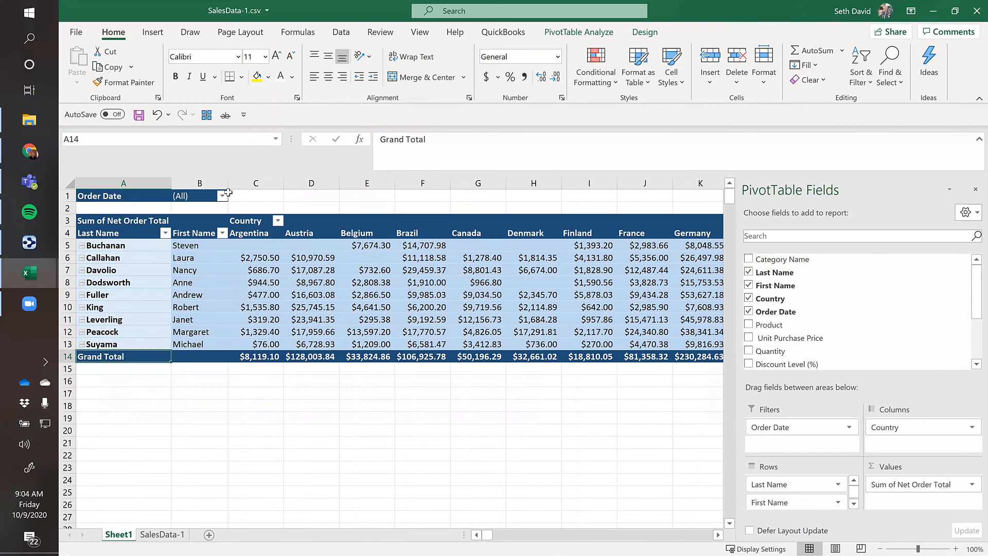
pyautogui.click(222, 197)
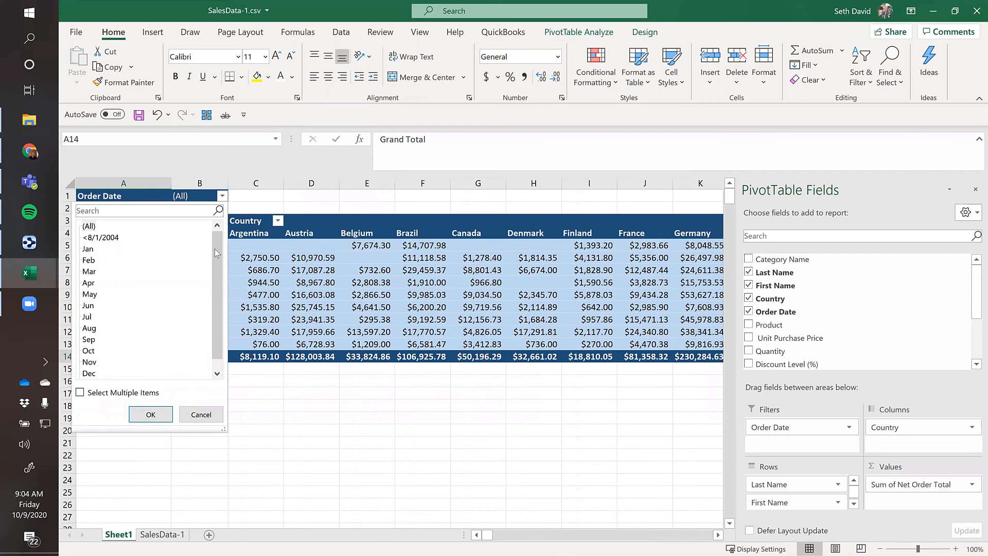
pyautogui.click(201, 415)
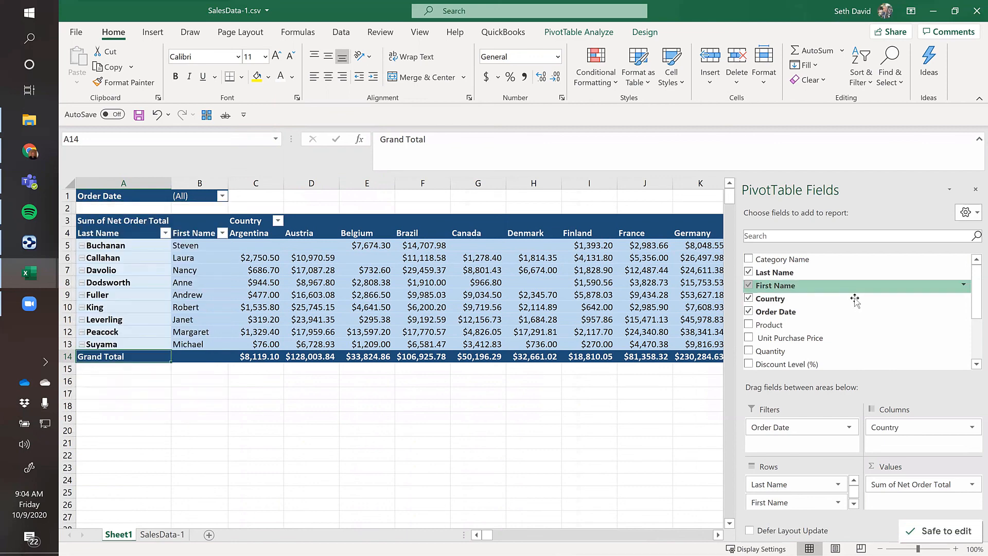
pyautogui.click(749, 313)
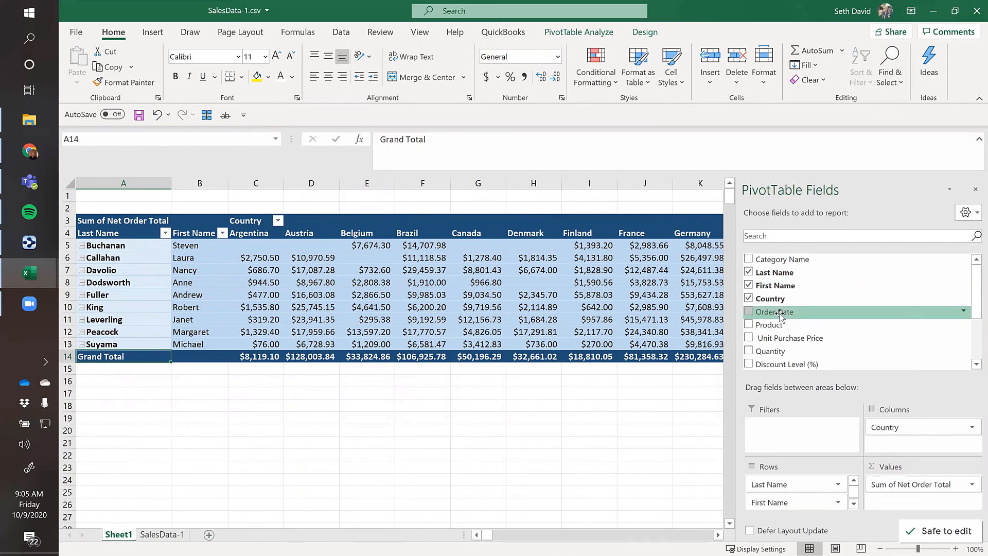
# Step: Add Order Date to the PivotTable rows after First Name and filter Years to show only 2005
pyautogui.moveTo(780, 315); pyautogui.dragTo(793, 509)
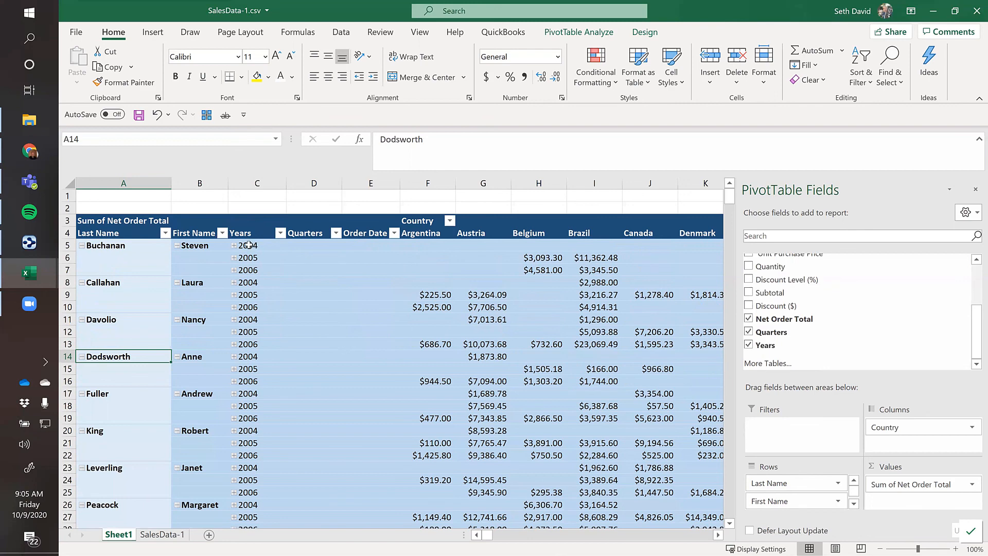
pyautogui.click(280, 234)
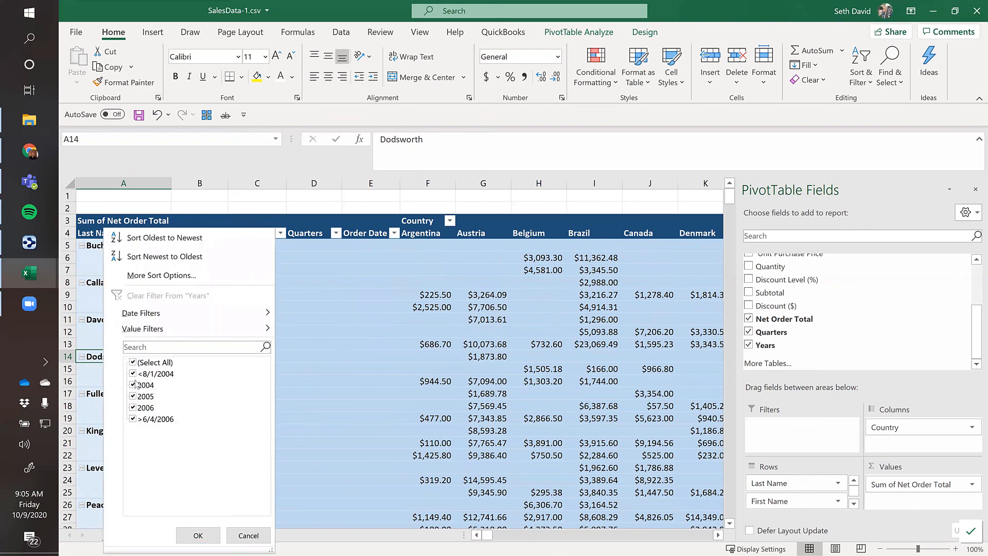
pyautogui.click(133, 362)
pyautogui.click(133, 396)
pyautogui.click(199, 535)
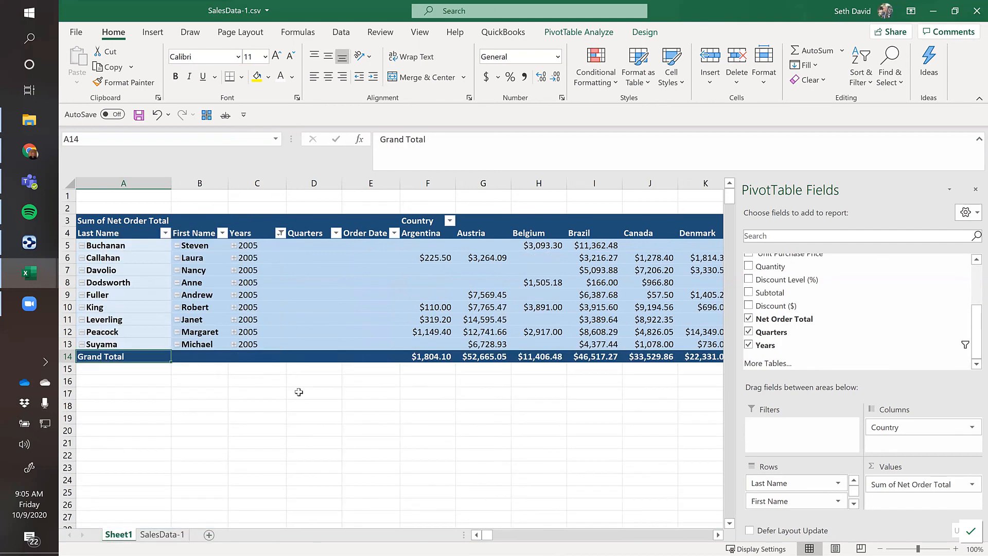
pyautogui.click(298, 385)
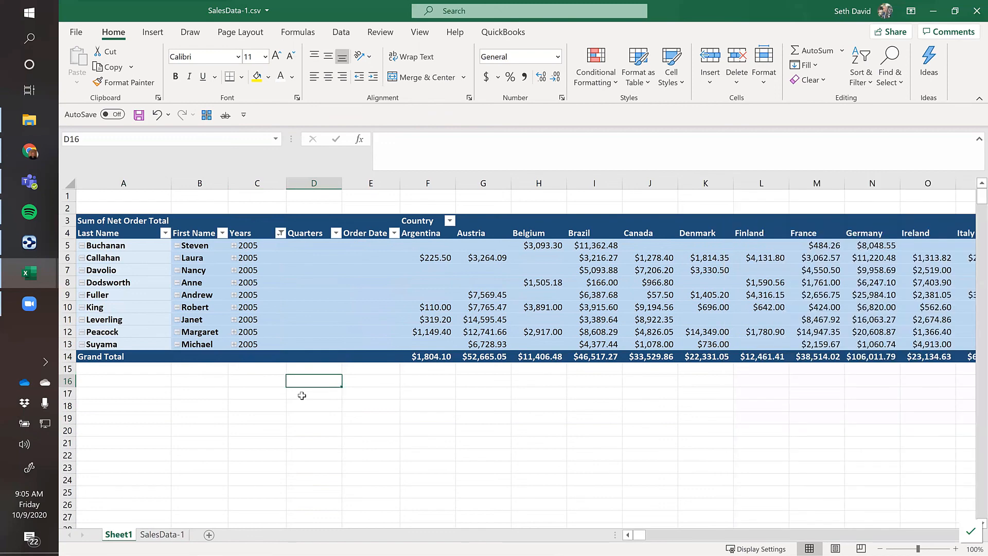
# Step: Remove the Quarters and Order Date fields from the PivotTable rows, keeping the Years field
pyautogui.click(302, 346)
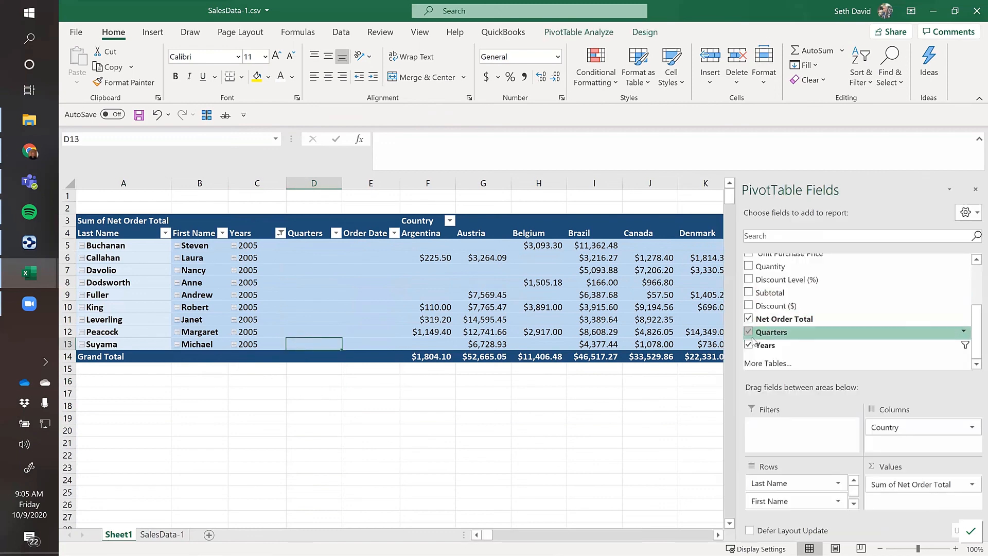
pyautogui.click(748, 333)
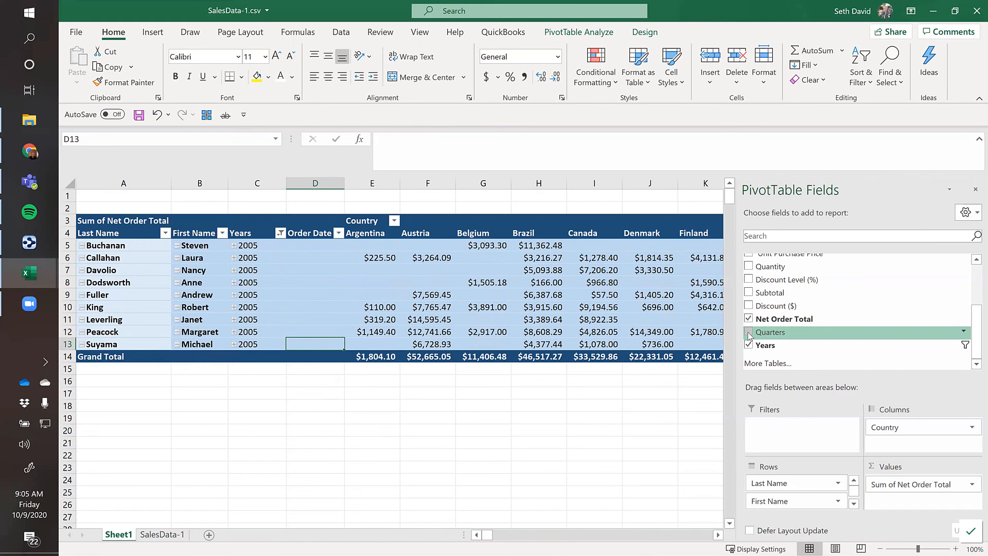
pyautogui.moveTo(974, 322); pyautogui.dragTo(973, 282)
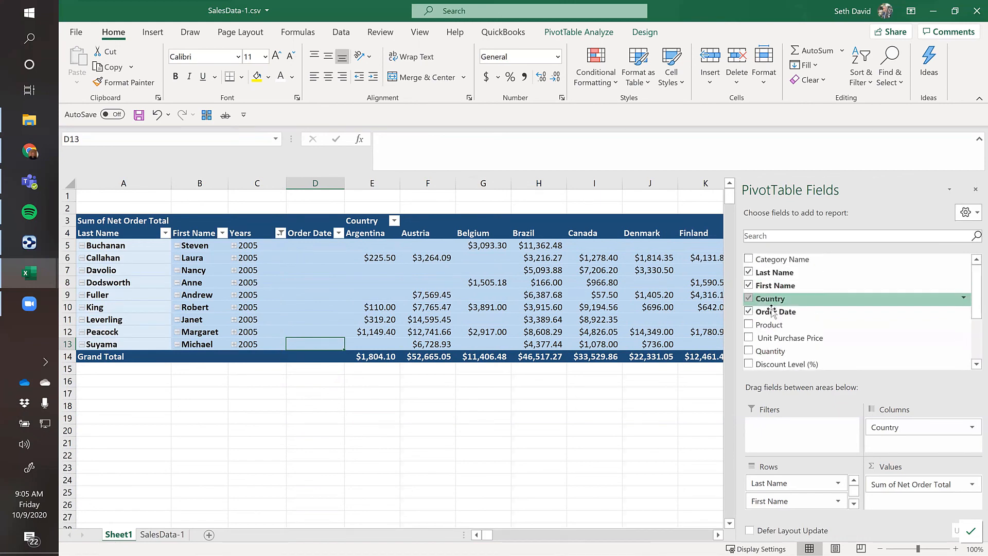
pyautogui.click(749, 312)
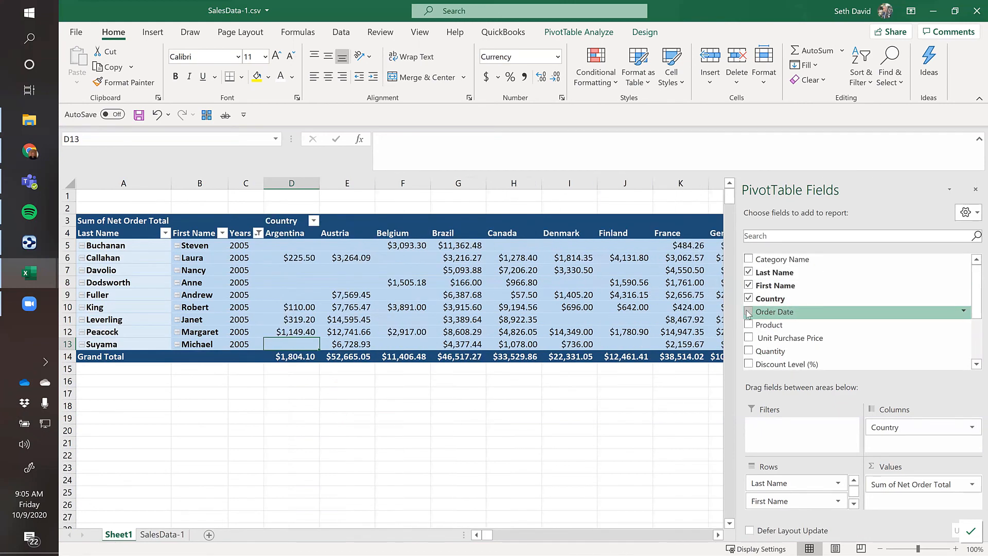
# Step: Examine the salespeople's 2005 net order totals across the country columns
pyautogui.click(301, 245)
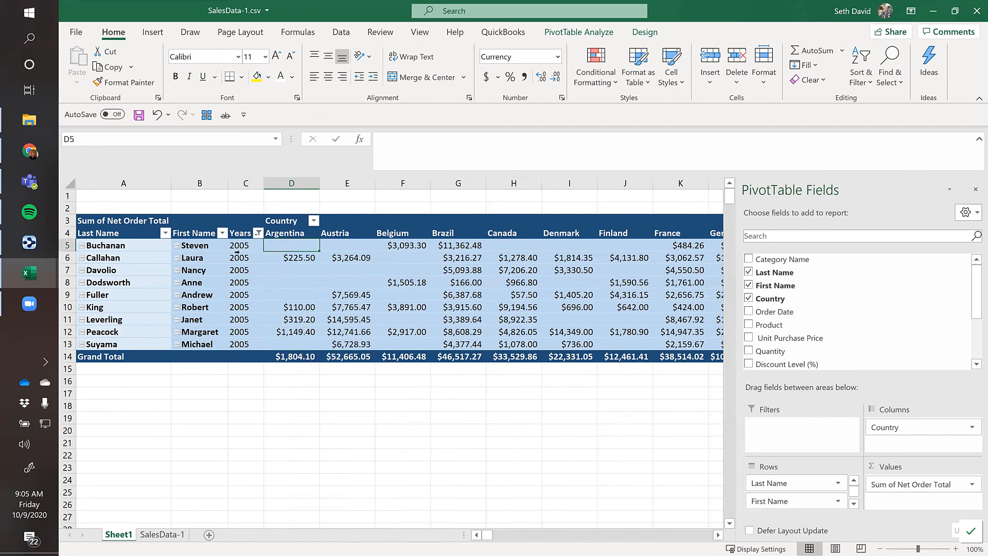
pyautogui.click(295, 270)
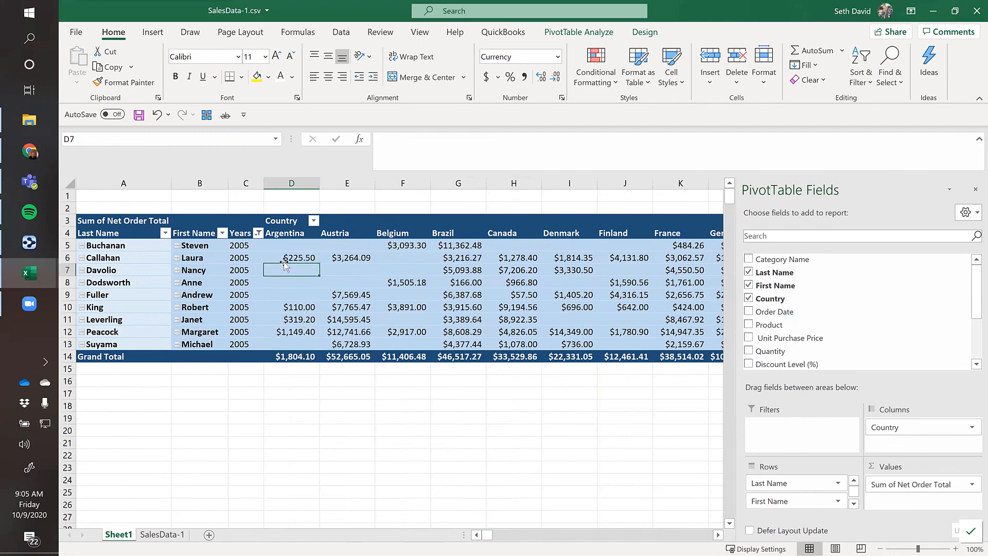
pyautogui.click(357, 226)
pyautogui.click(340, 257)
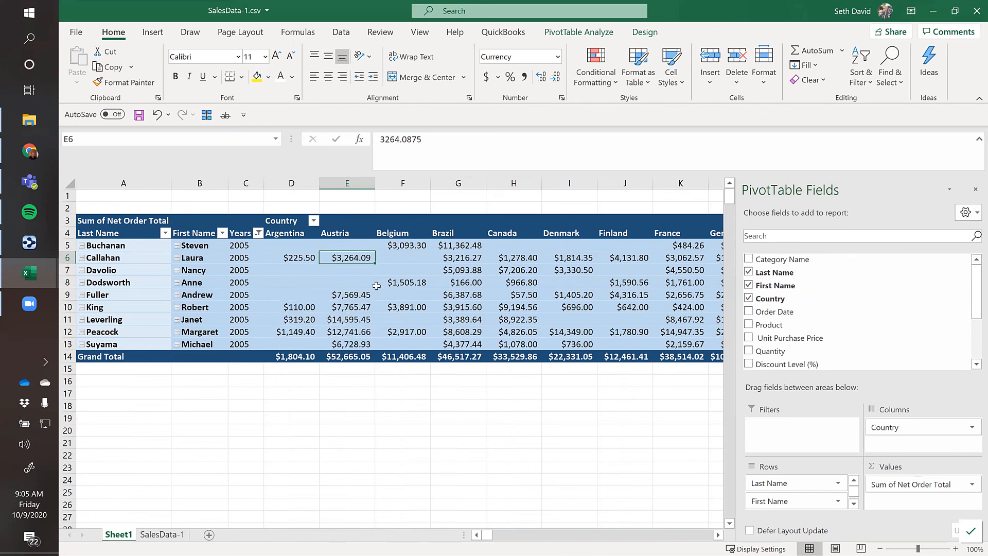
pyautogui.click(453, 279)
pyautogui.press('Right')
pyautogui.press('Right')
pyautogui.press('Right')
pyautogui.press('Right')
pyautogui.press('Right')
pyautogui.press('Right')
pyautogui.press('Right')
pyautogui.press('Right')
pyautogui.press('Right')
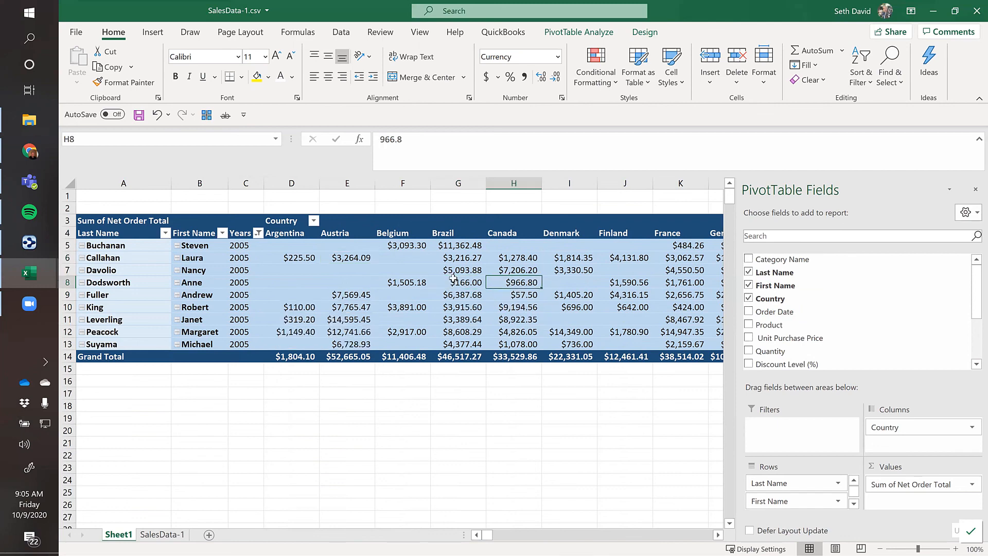
pyautogui.press('Right')
pyautogui.press('Right')
pyautogui.press('Right')
pyautogui.press('Right')
pyautogui.press('Right')
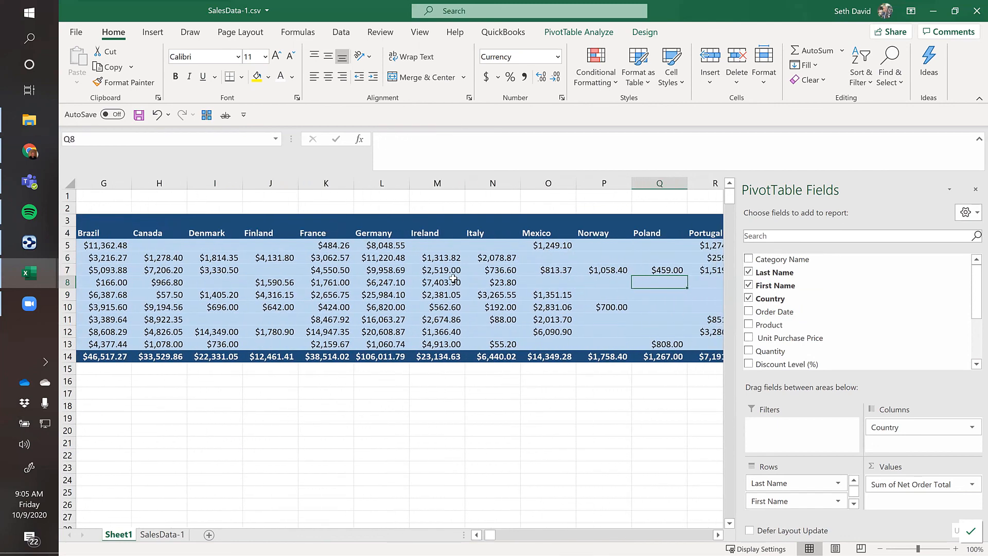
pyautogui.press('Left')
pyautogui.press('Left')
pyautogui.press('Left')
pyautogui.press('Left')
pyautogui.press('Left')
pyautogui.press('Left')
pyautogui.press('Left')
pyautogui.press('Left')
pyautogui.press('Left')
pyautogui.press('Left')
pyautogui.press('Left')
pyautogui.press('Left')
pyautogui.press('Left')
pyautogui.press('Left')
pyautogui.press('Left')
pyautogui.press('Left')
pyautogui.press('Left')
pyautogui.press('Left')
pyautogui.press('Left')
pyautogui.press('Left')
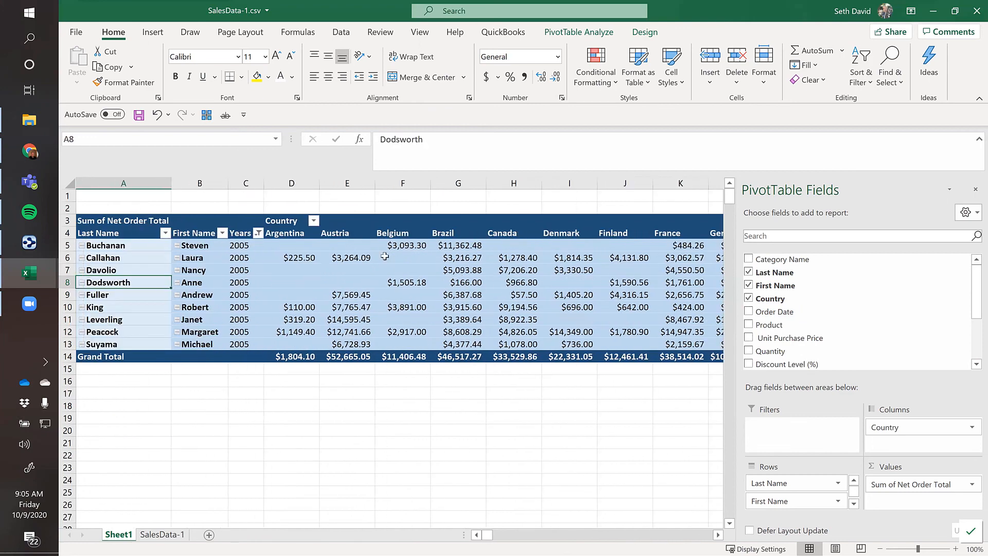
# Step: Filter the PivotTable's Country columns to show only Argentina, Brazil, Spain and Venezuela
pyautogui.click(314, 221)
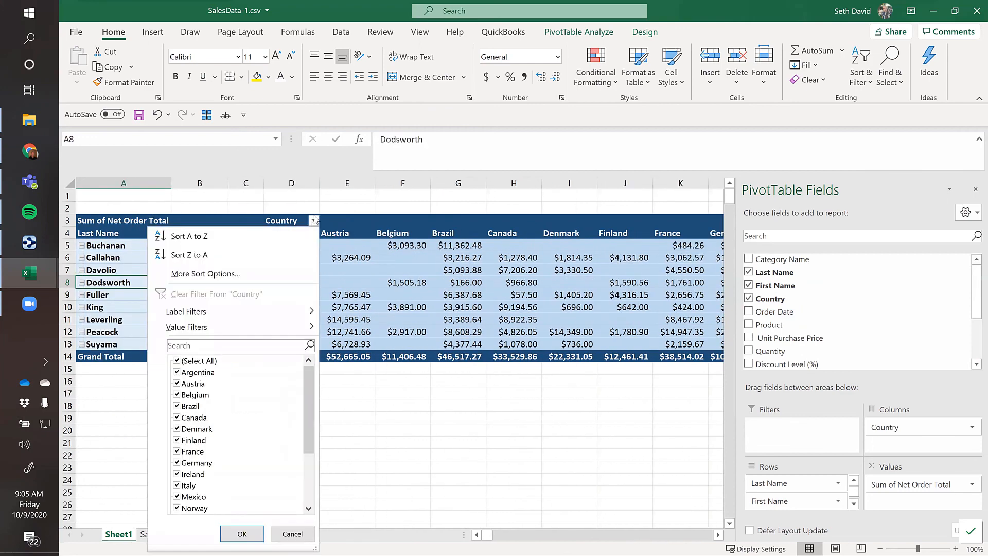
pyautogui.click(177, 362)
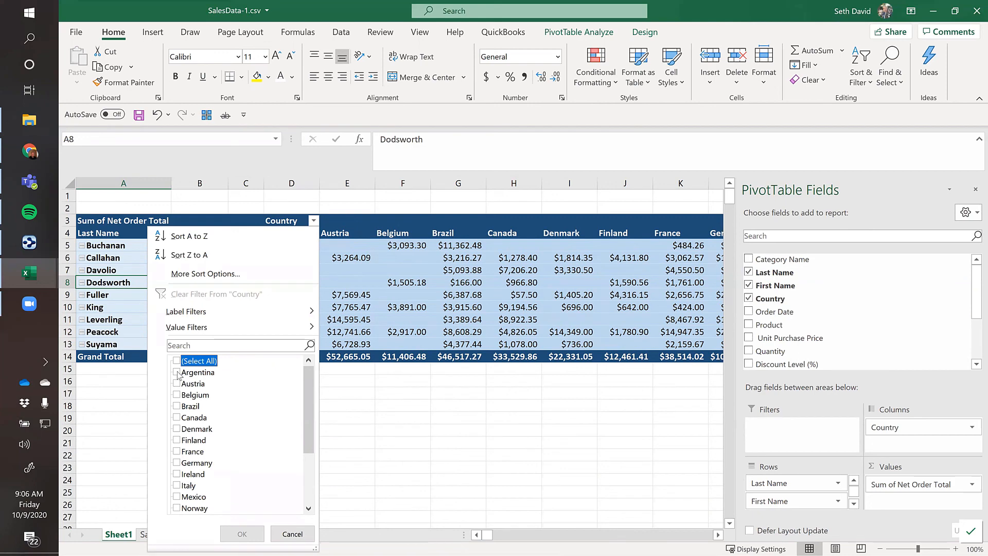
pyautogui.click(178, 373)
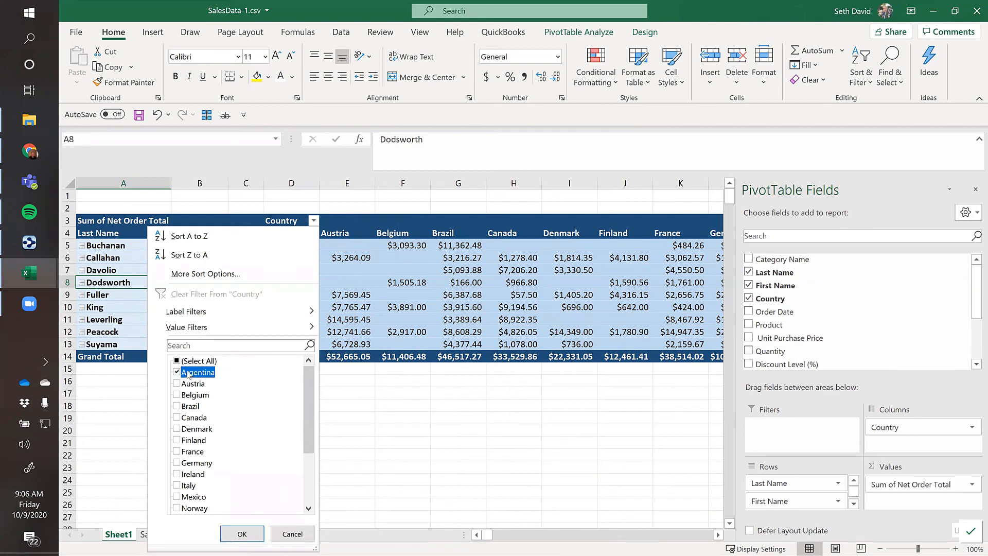
pyautogui.click(176, 406)
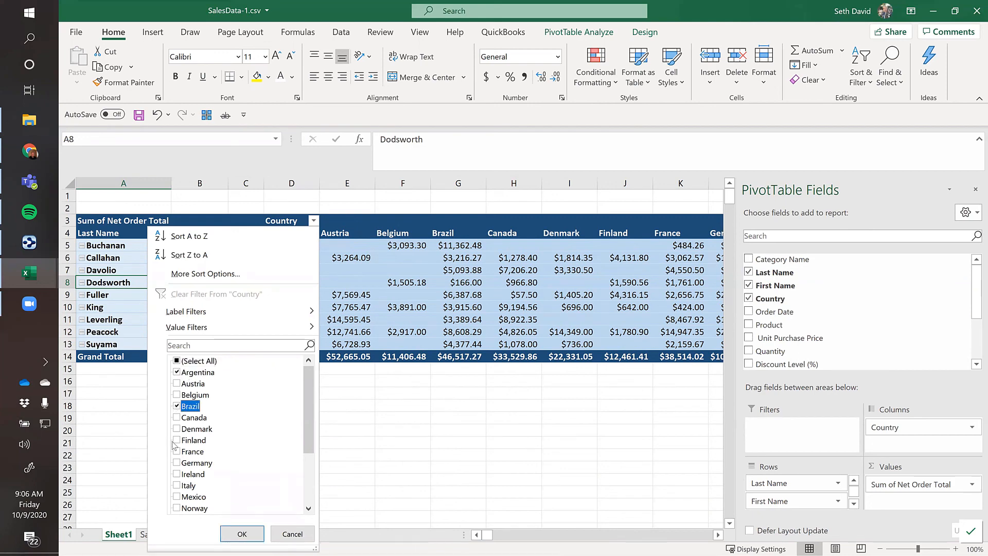
pyautogui.scroll(-2, 175, 484)
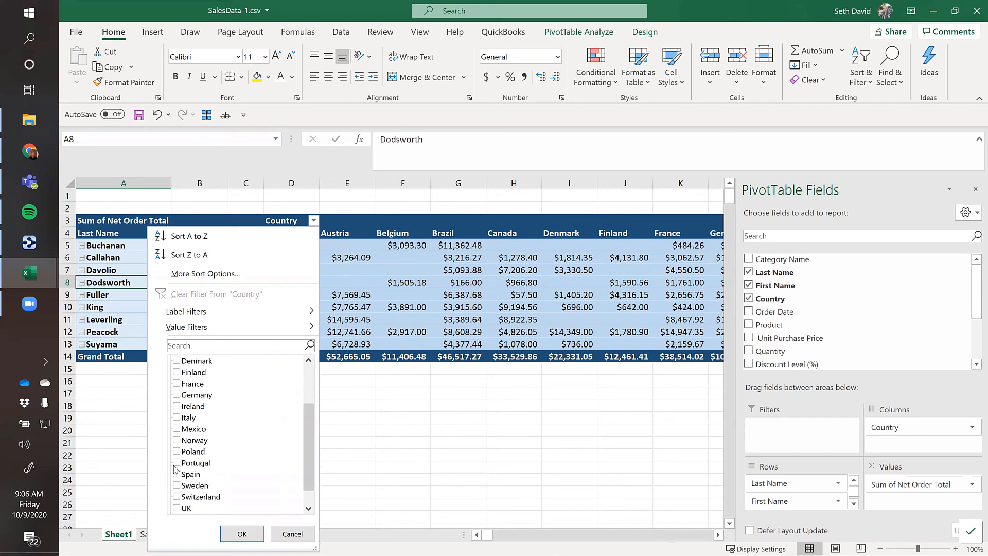
pyautogui.click(177, 463)
pyautogui.click(177, 474)
pyautogui.scroll(-1, 192, 447)
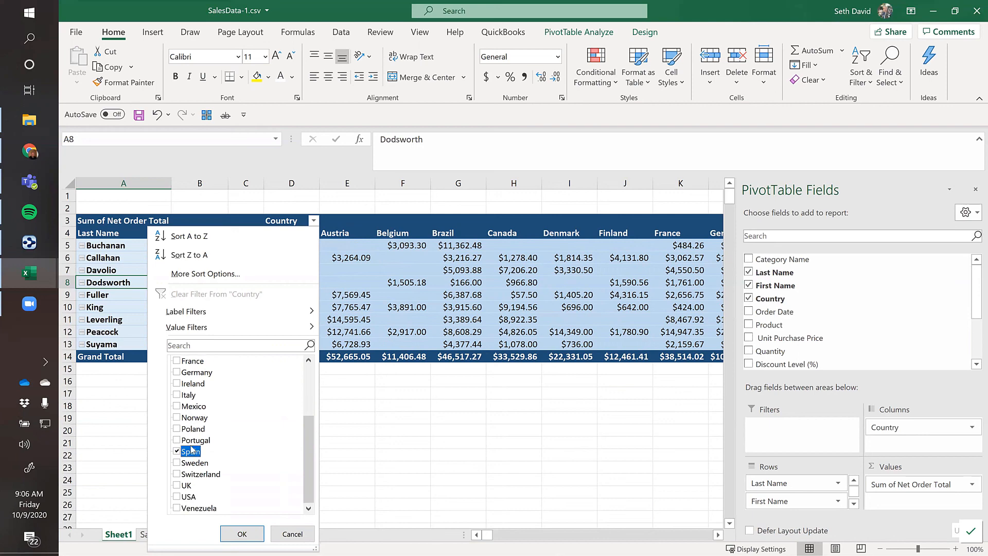
pyautogui.click(177, 508)
pyautogui.scroll(4, 188, 456)
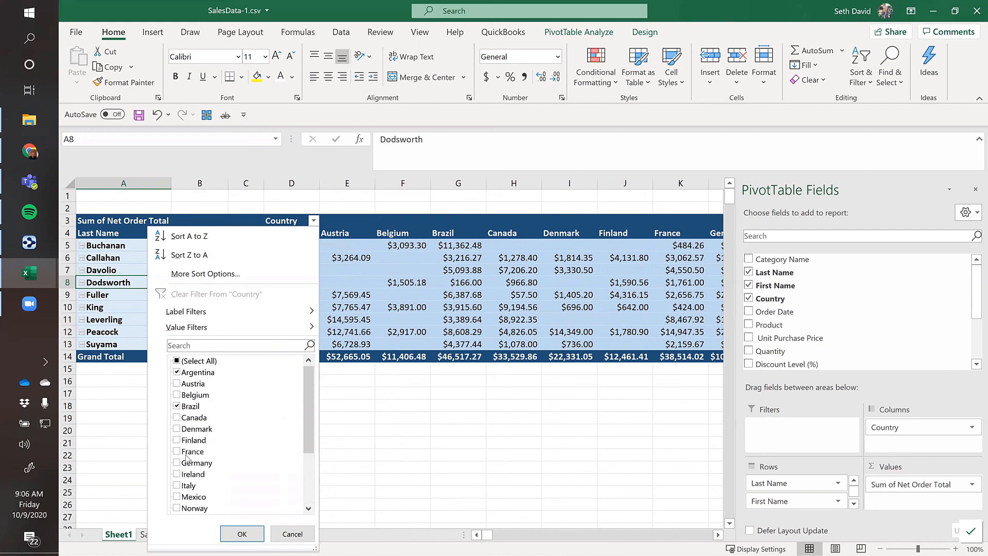
pyautogui.click(241, 533)
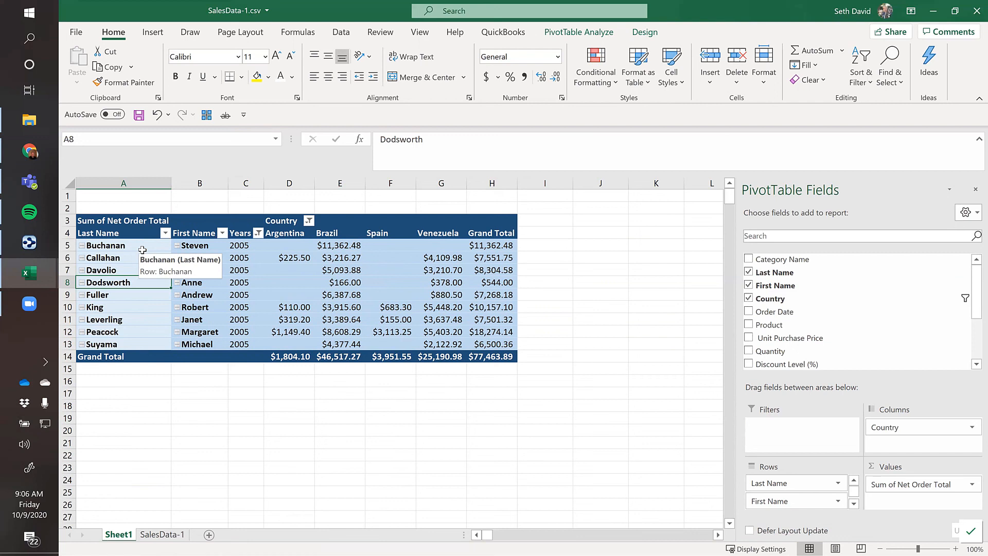
# Step: Examine the first three salespeople's 2005 net order totals across the Argentina, Brazil, Spain and Venezuela columns
pyautogui.click(306, 246)
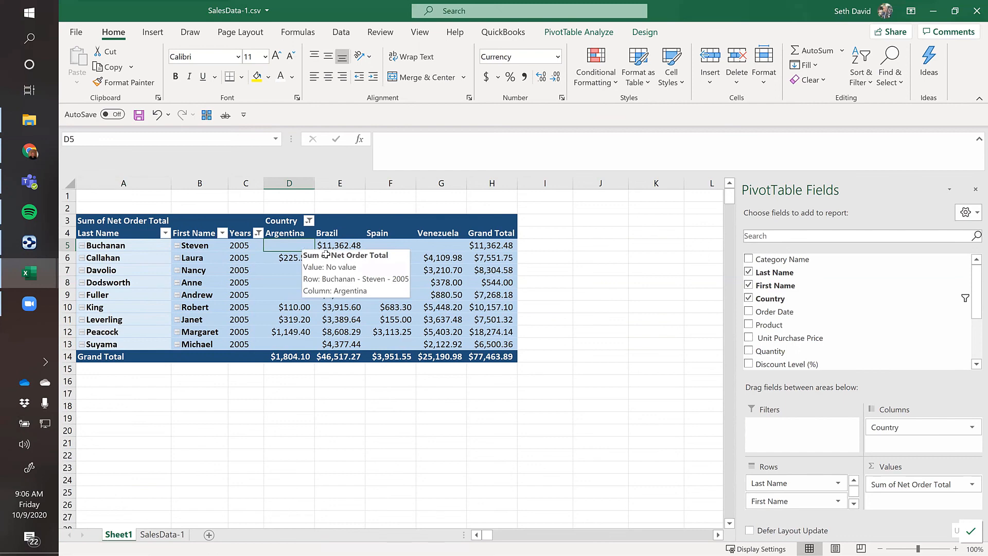
pyautogui.click(358, 246)
pyautogui.moveTo(439, 274)
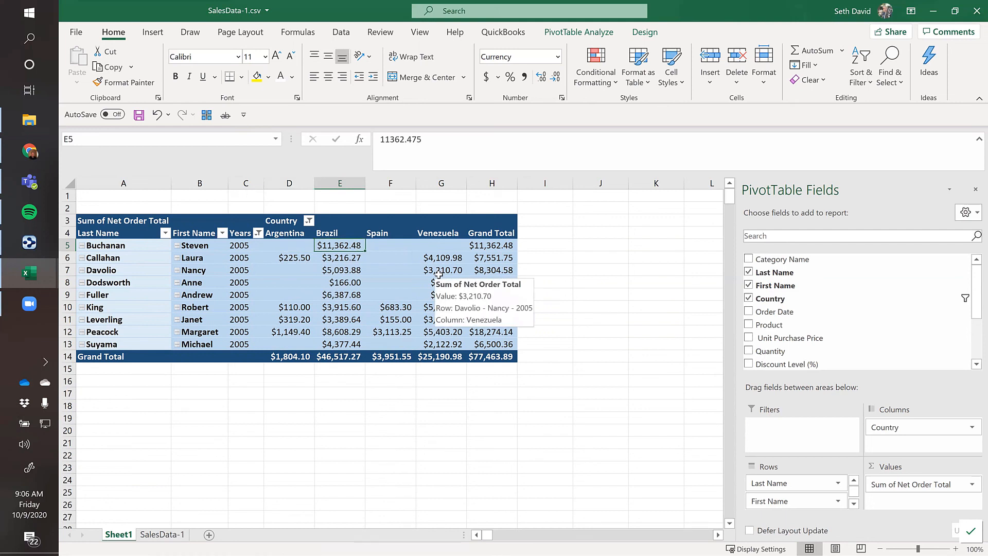
pyautogui.click(476, 248)
pyautogui.click(389, 249)
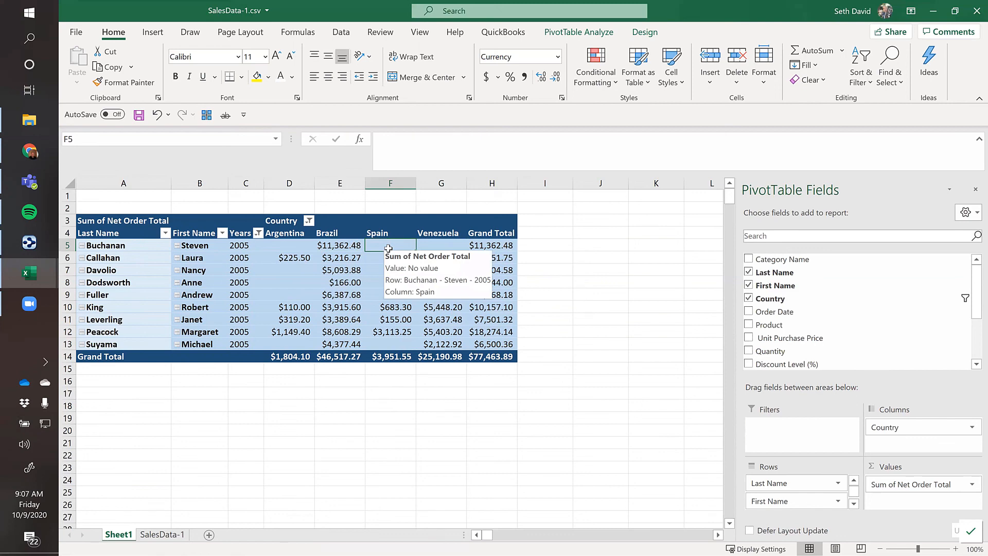
pyautogui.click(302, 247)
pyautogui.click(330, 246)
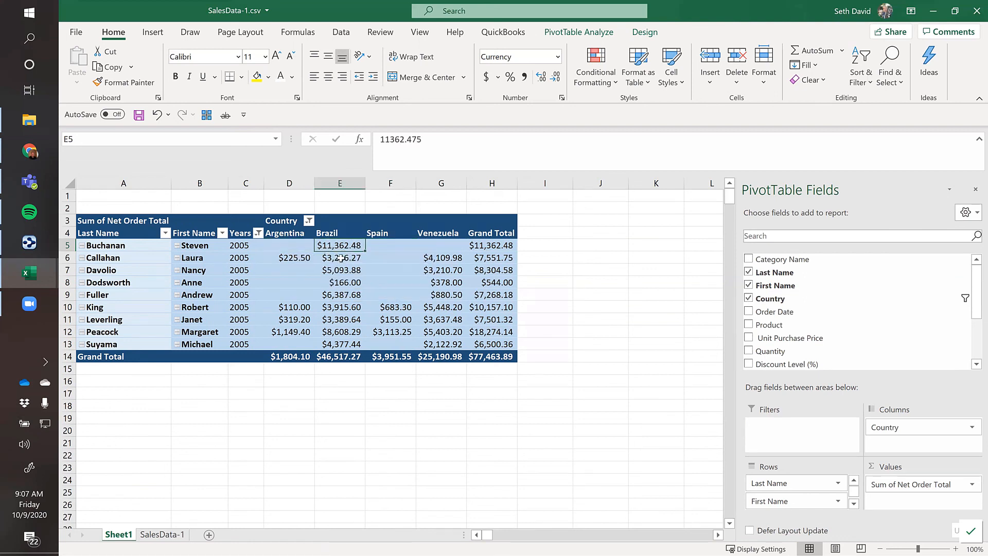
pyautogui.click(340, 256)
pyautogui.click(301, 269)
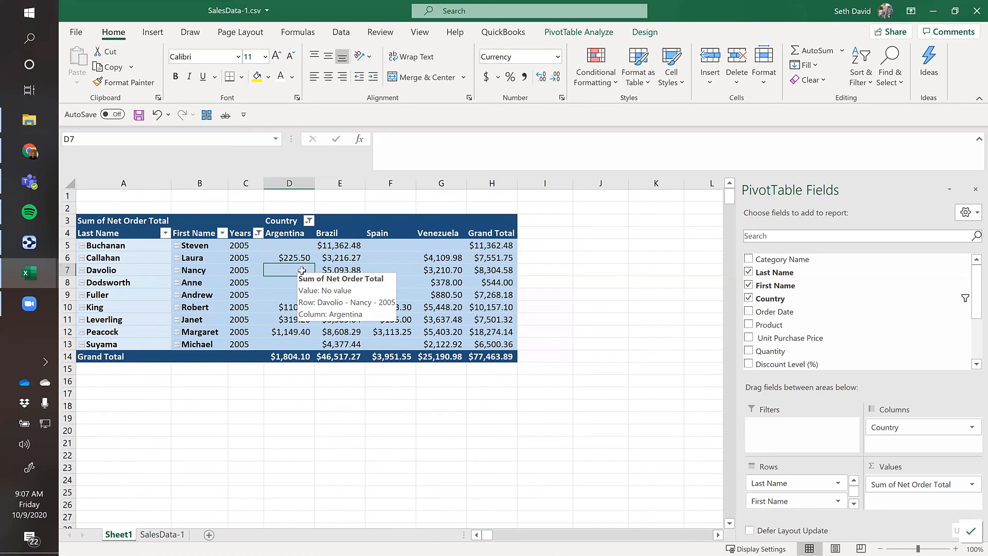
pyautogui.click(335, 271)
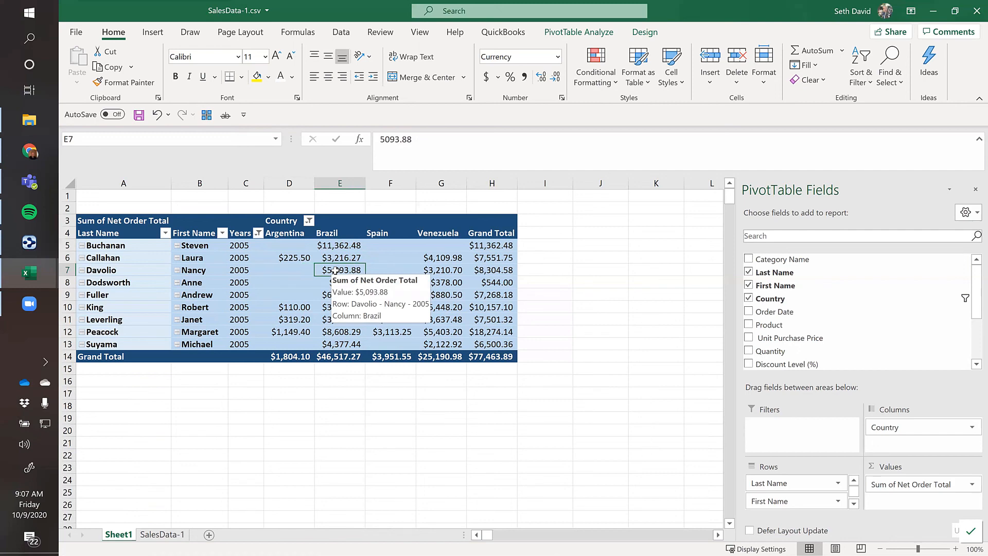